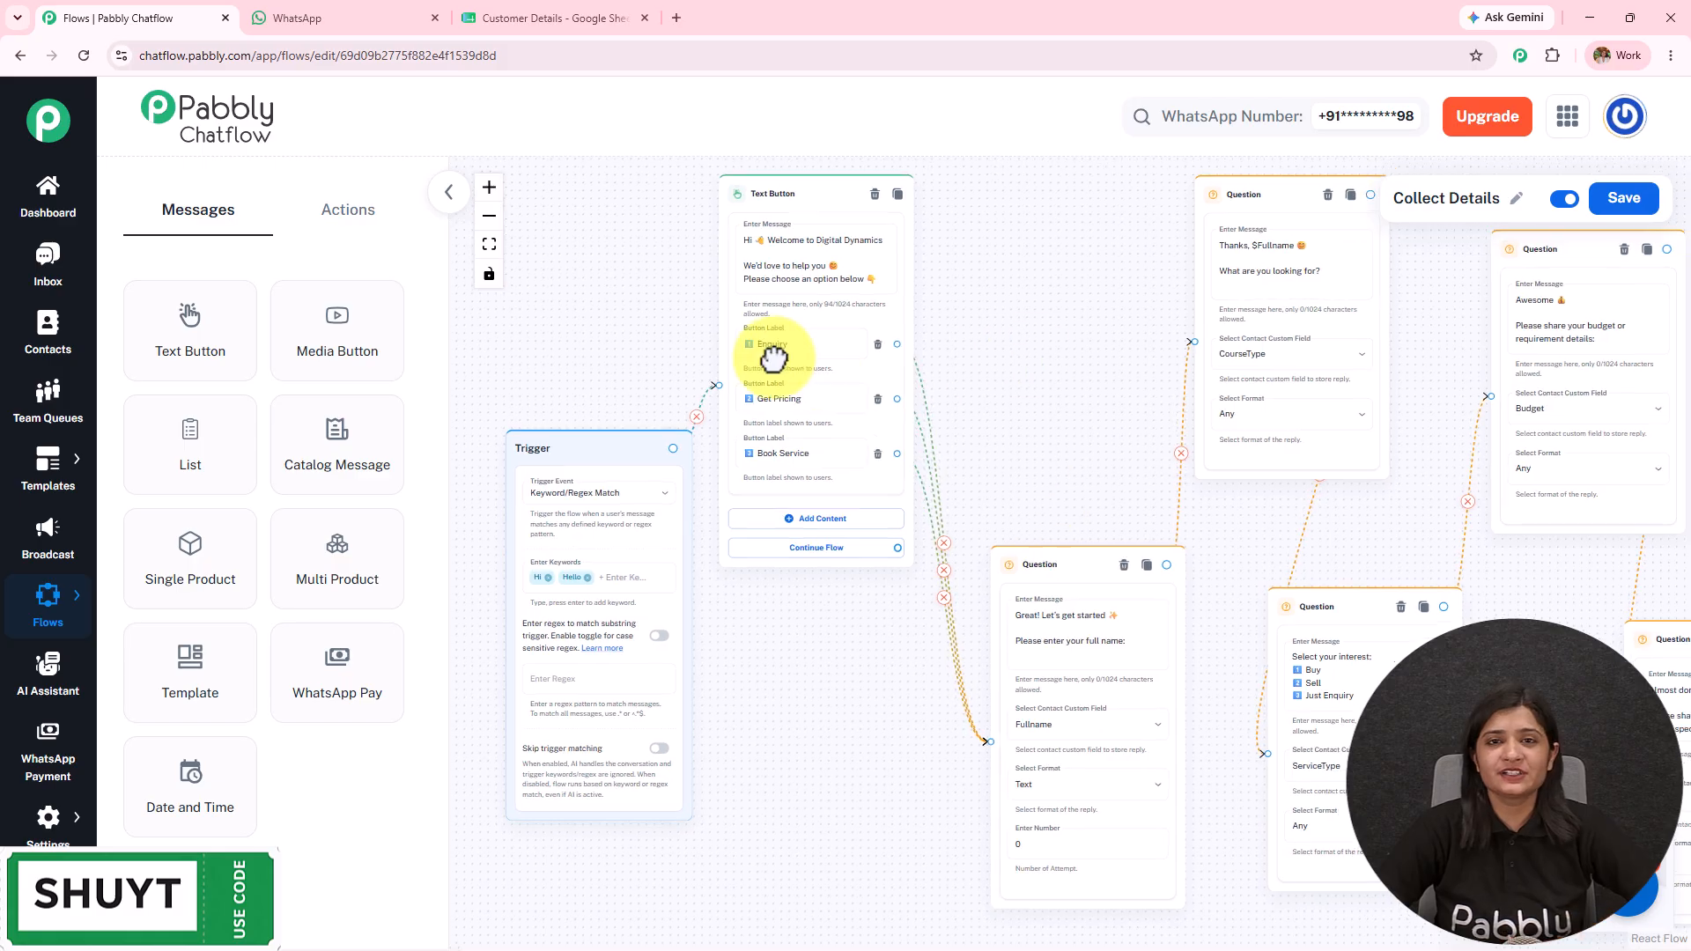
Step: Pan across the Collect Details flow from the API Request back to the Trigger, then switch to WhatsApp
left_click_drag(1559, 574, 1672, 573)
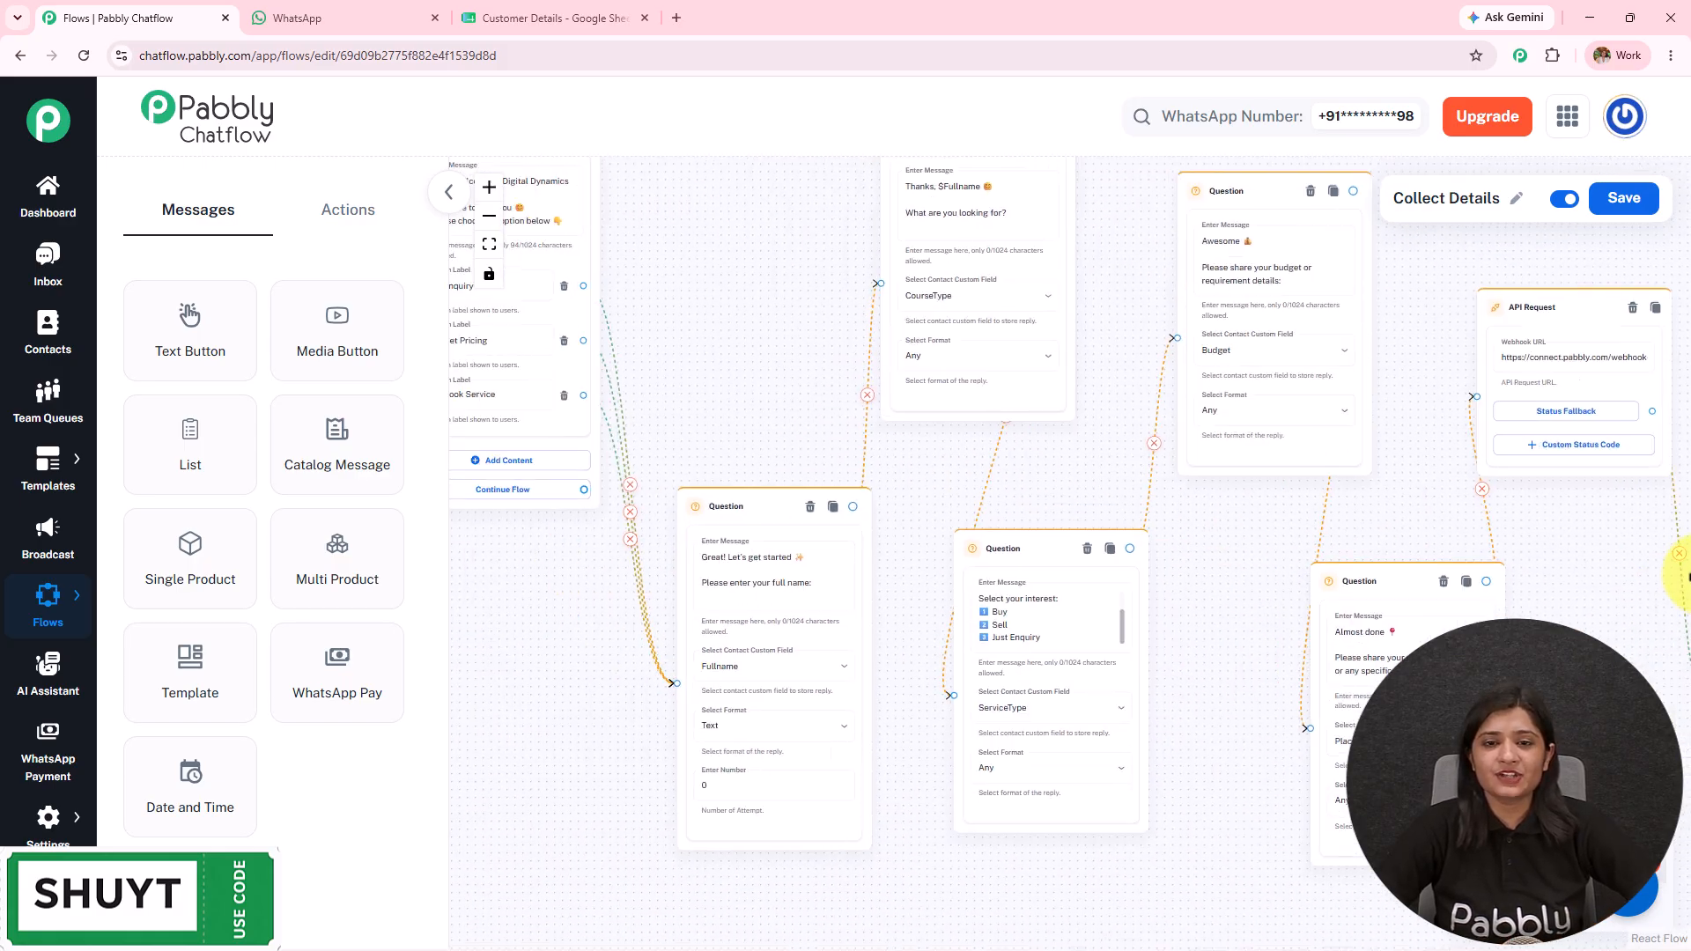
left_click_drag(788, 312, 1240, 417)
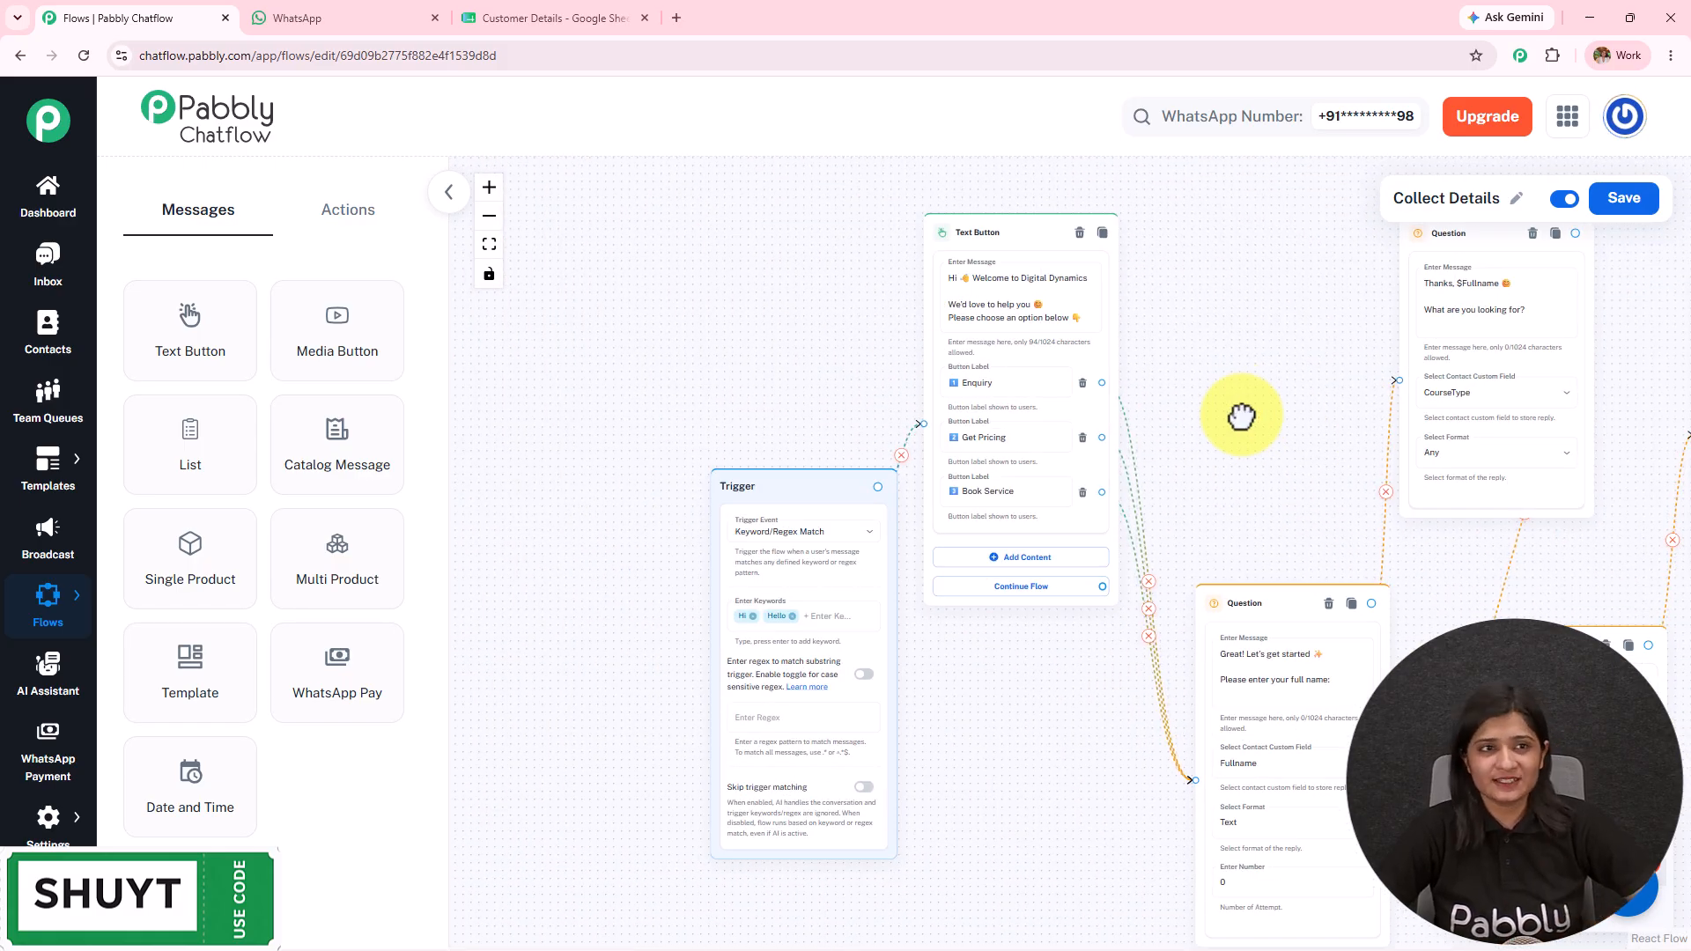
left_click(336, 4)
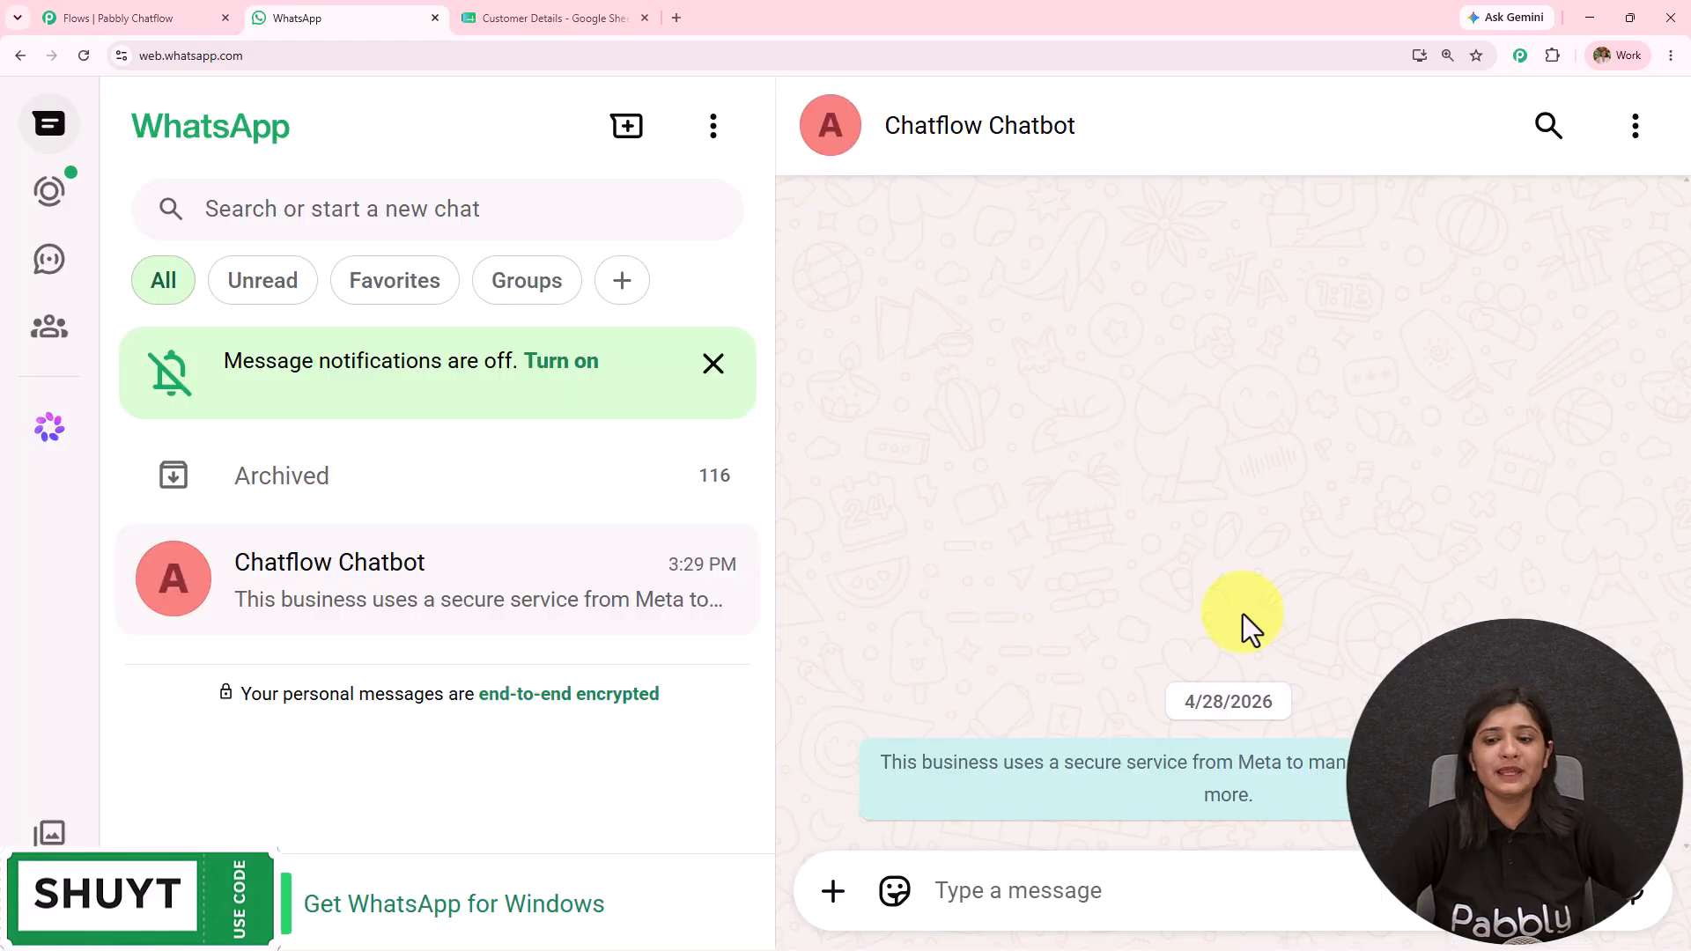
Step: Send 'Hi' to Chatflow Chatbot to trigger the flow
left_click(1202, 876)
type("H")
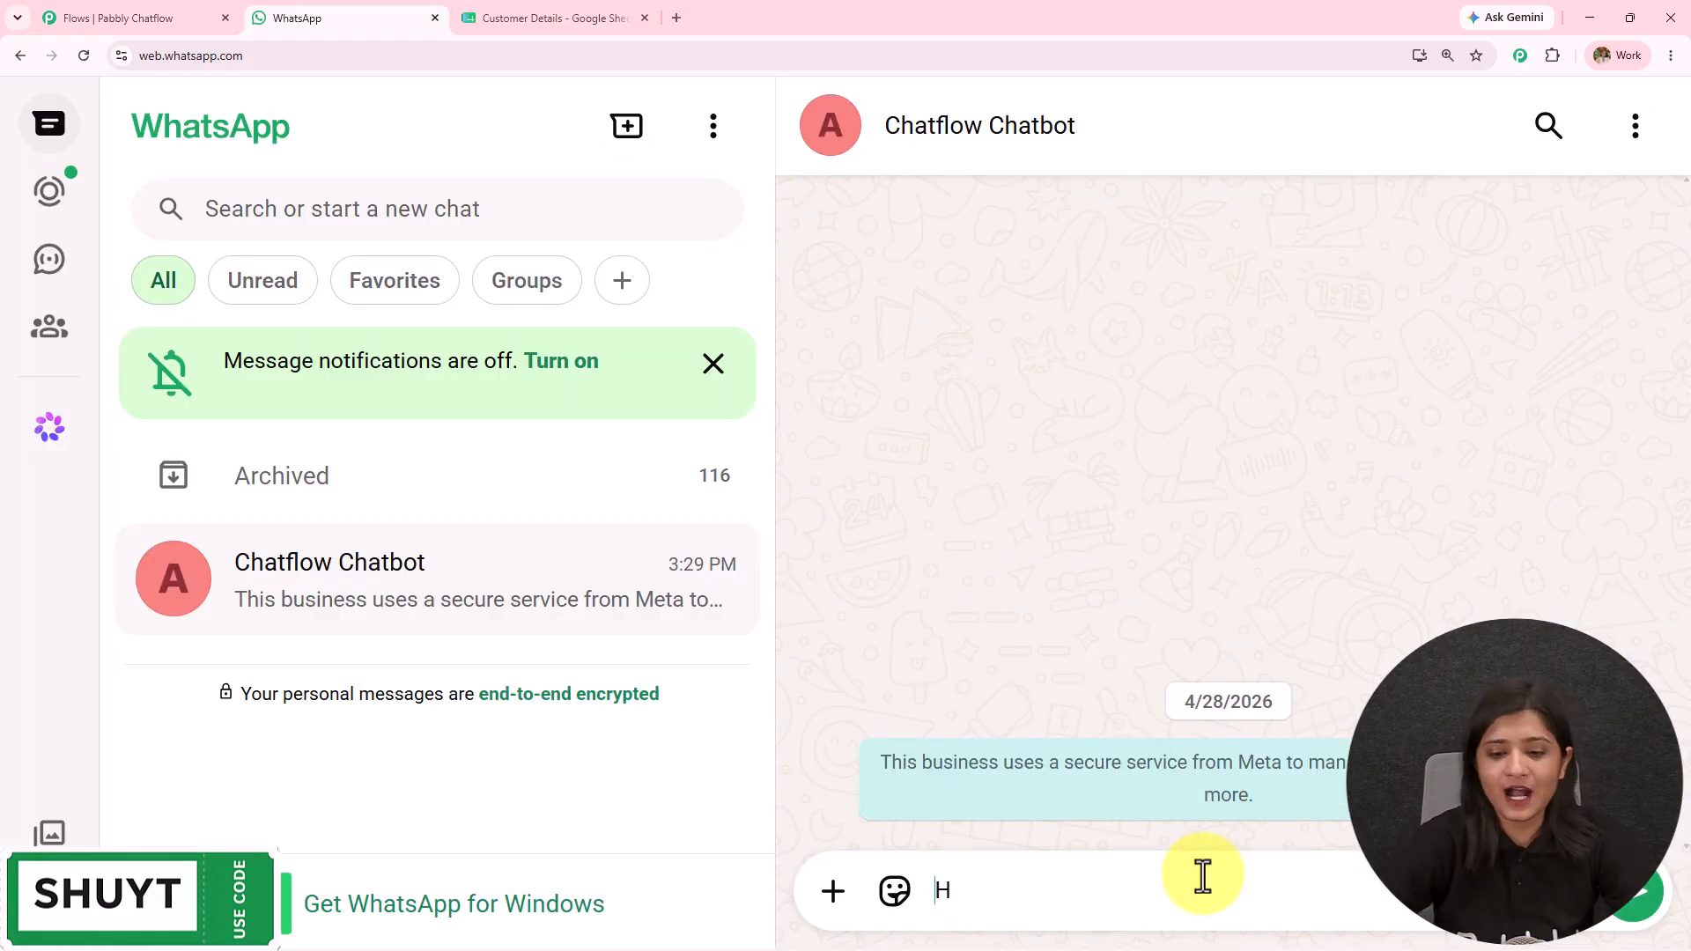
type("i")
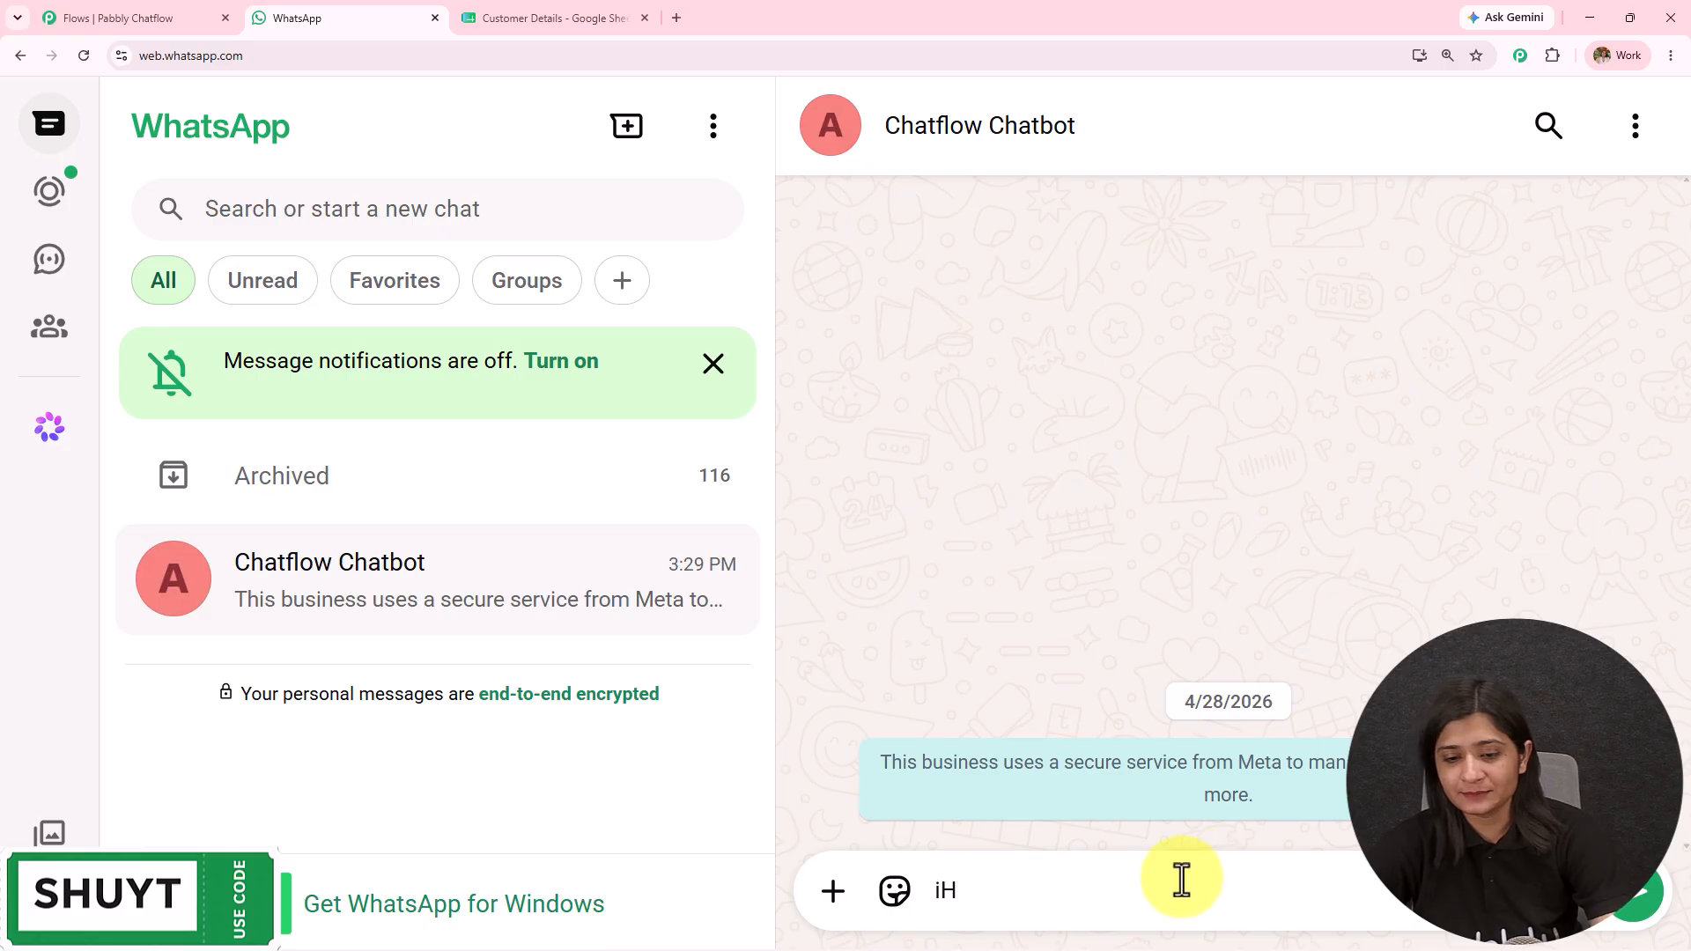
key("Return")
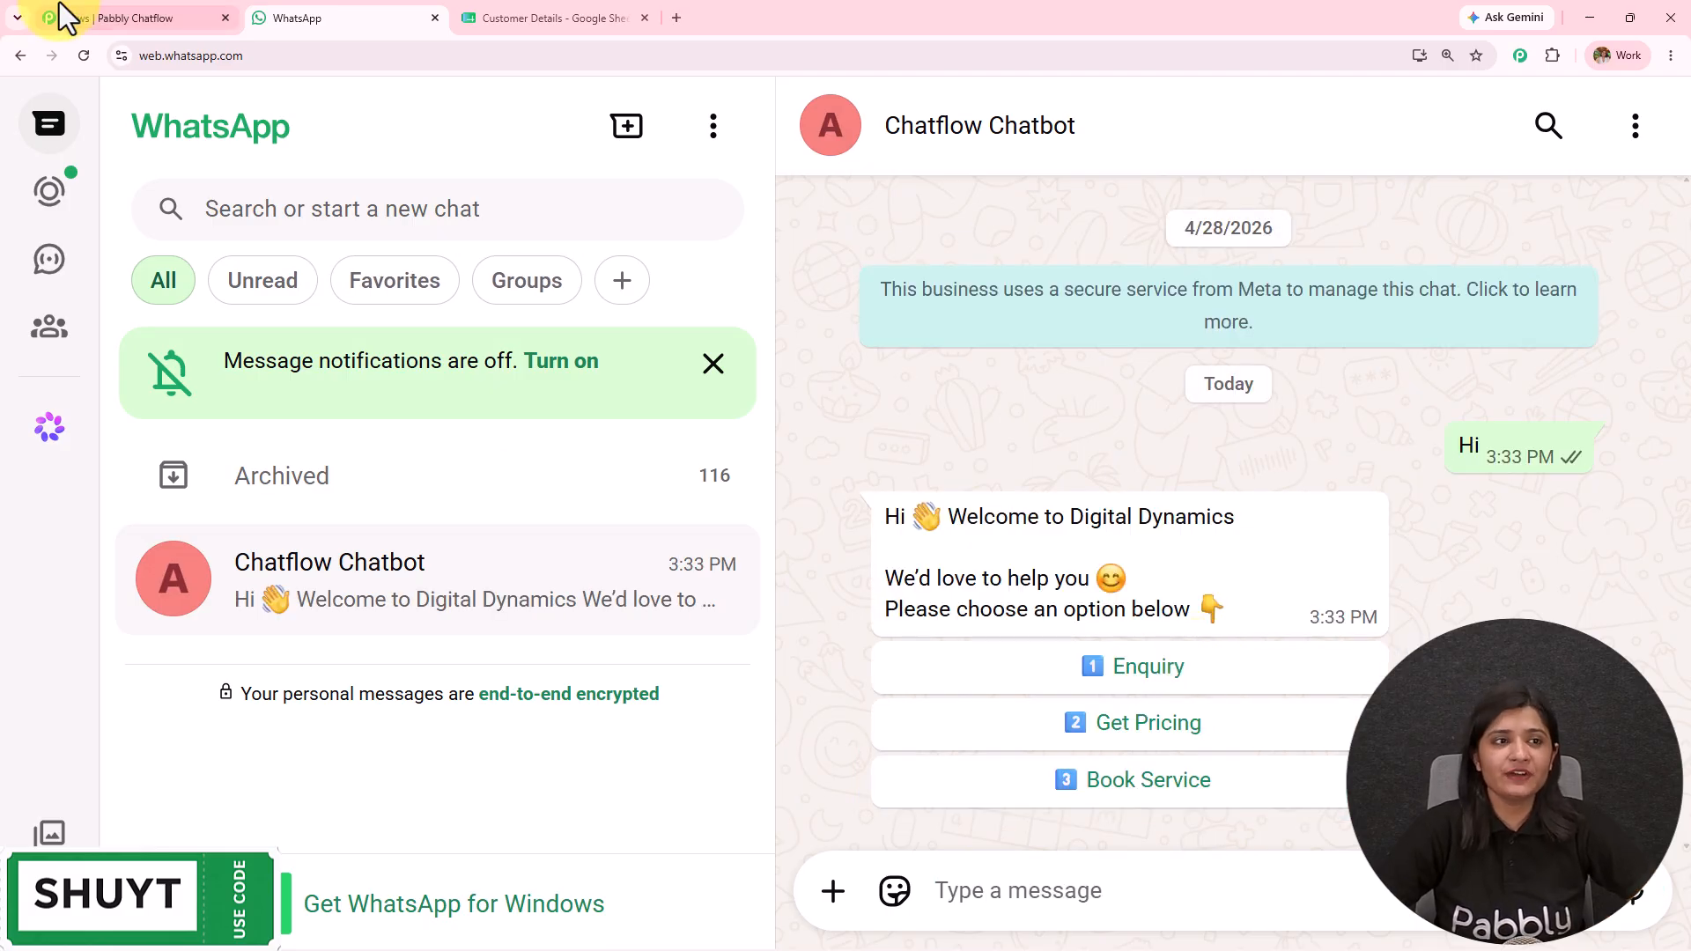
Step: Compare the bot's welcome reply with the flow's Text Button node
left_click(101, 10)
scroll(978, 721, "up", 5)
left_click_drag(992, 650, 833, 944)
left_click_drag(1210, 355, 1287, 553)
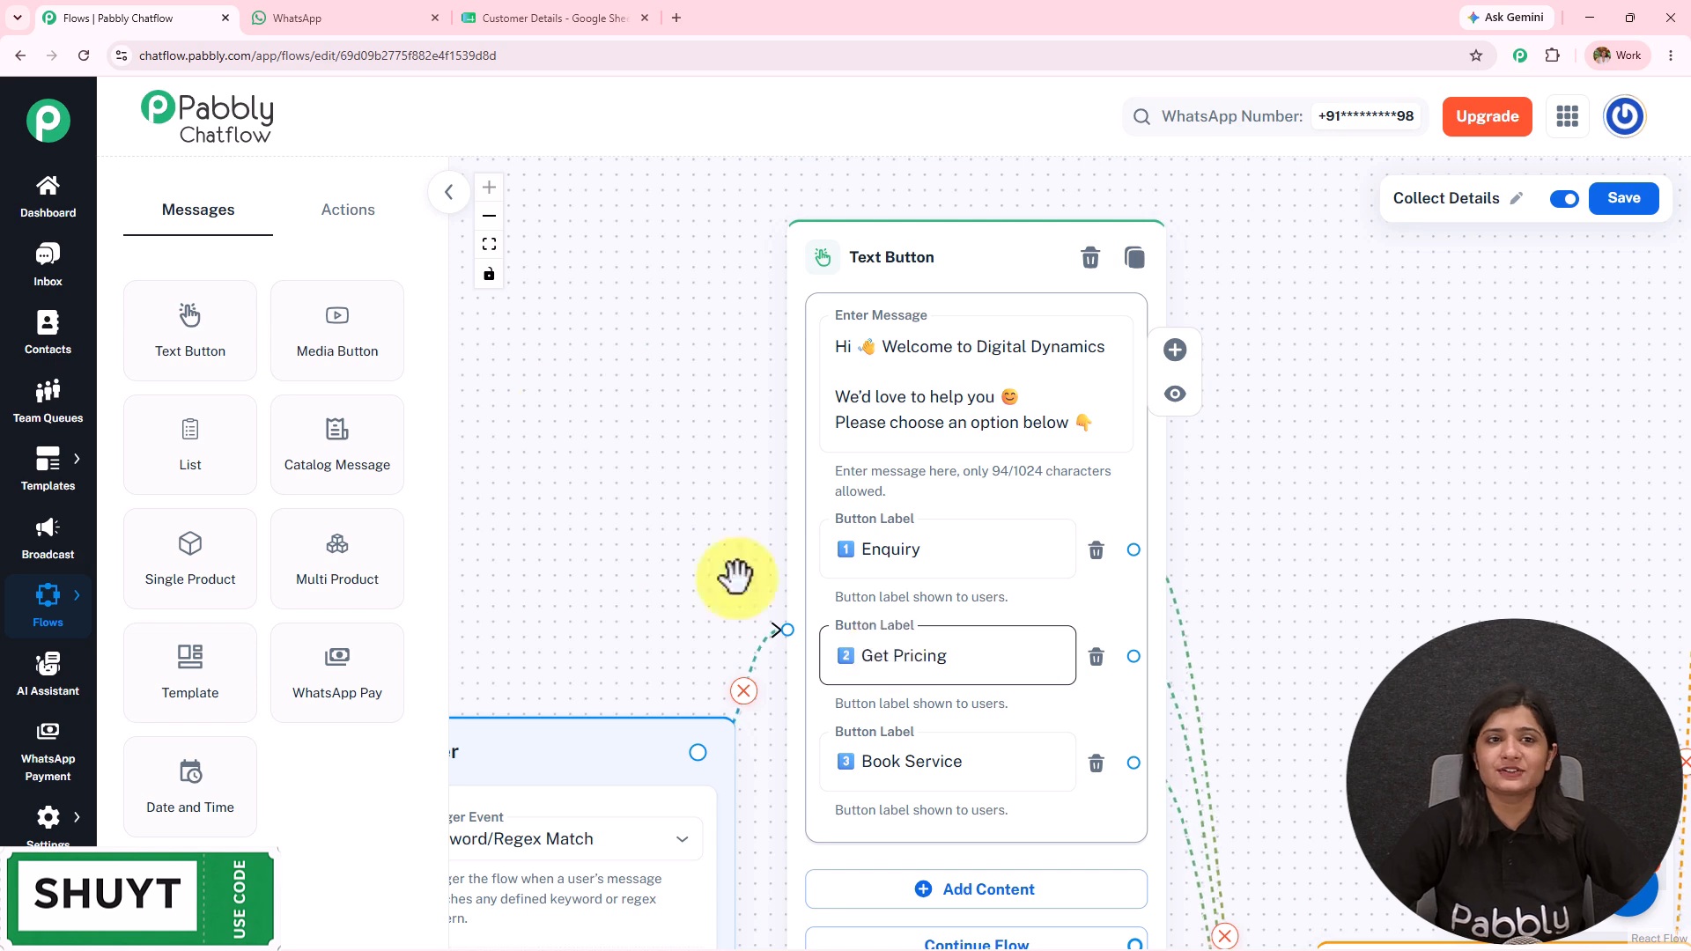
left_click(352, 17)
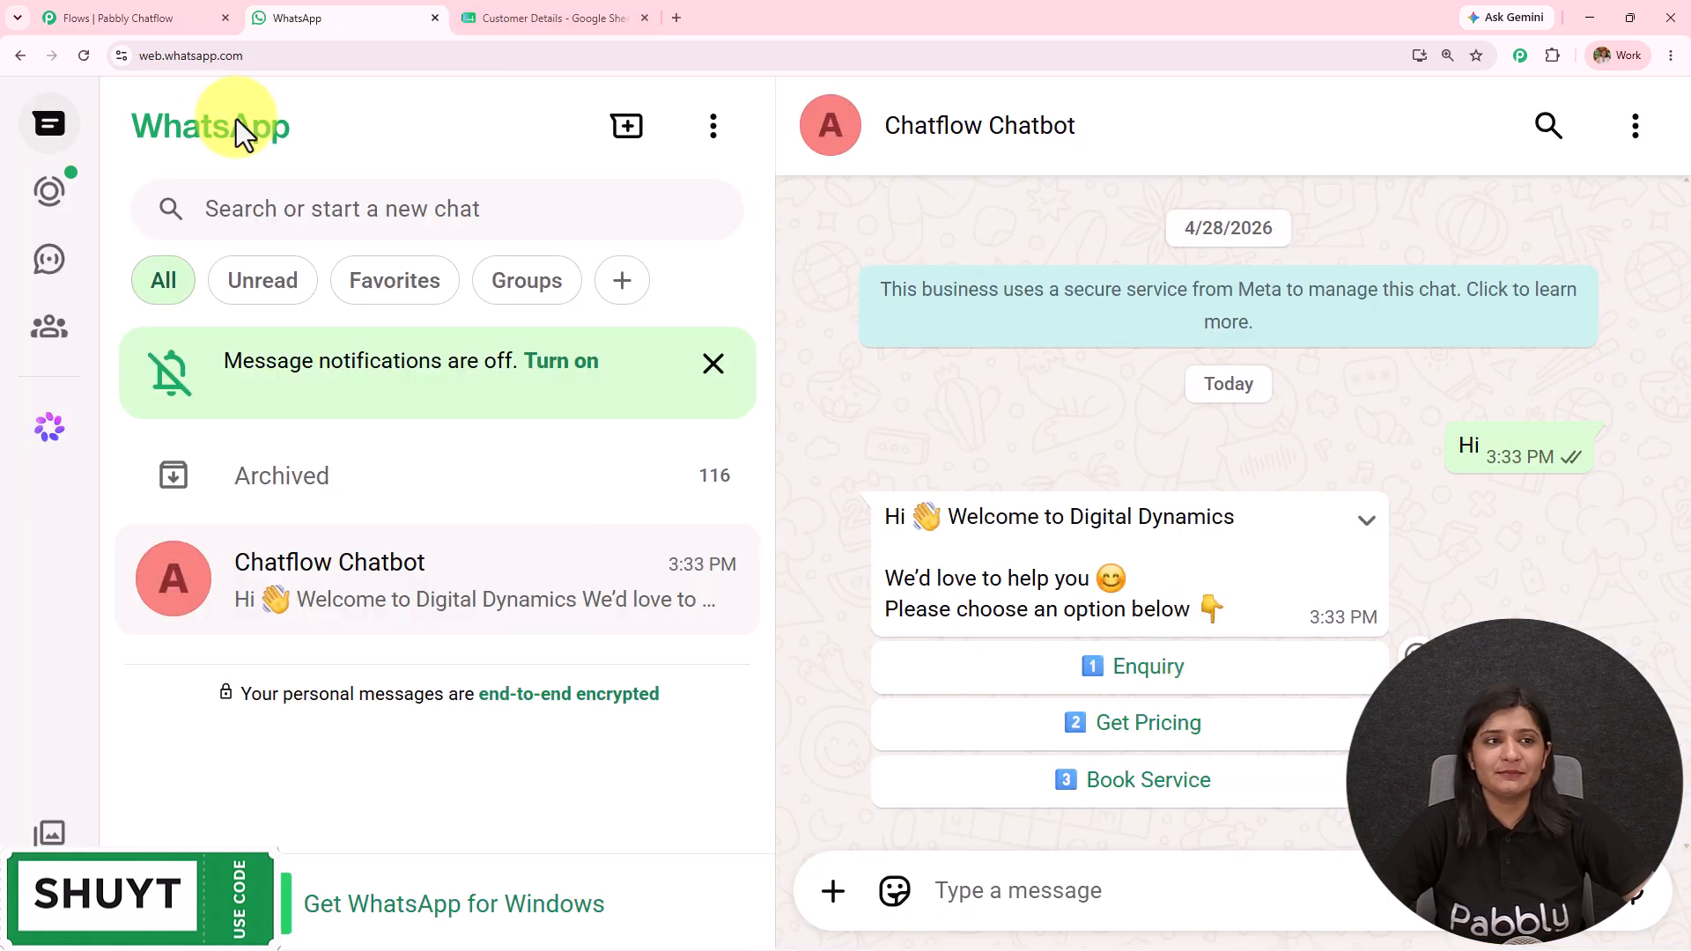
left_click(115, 18)
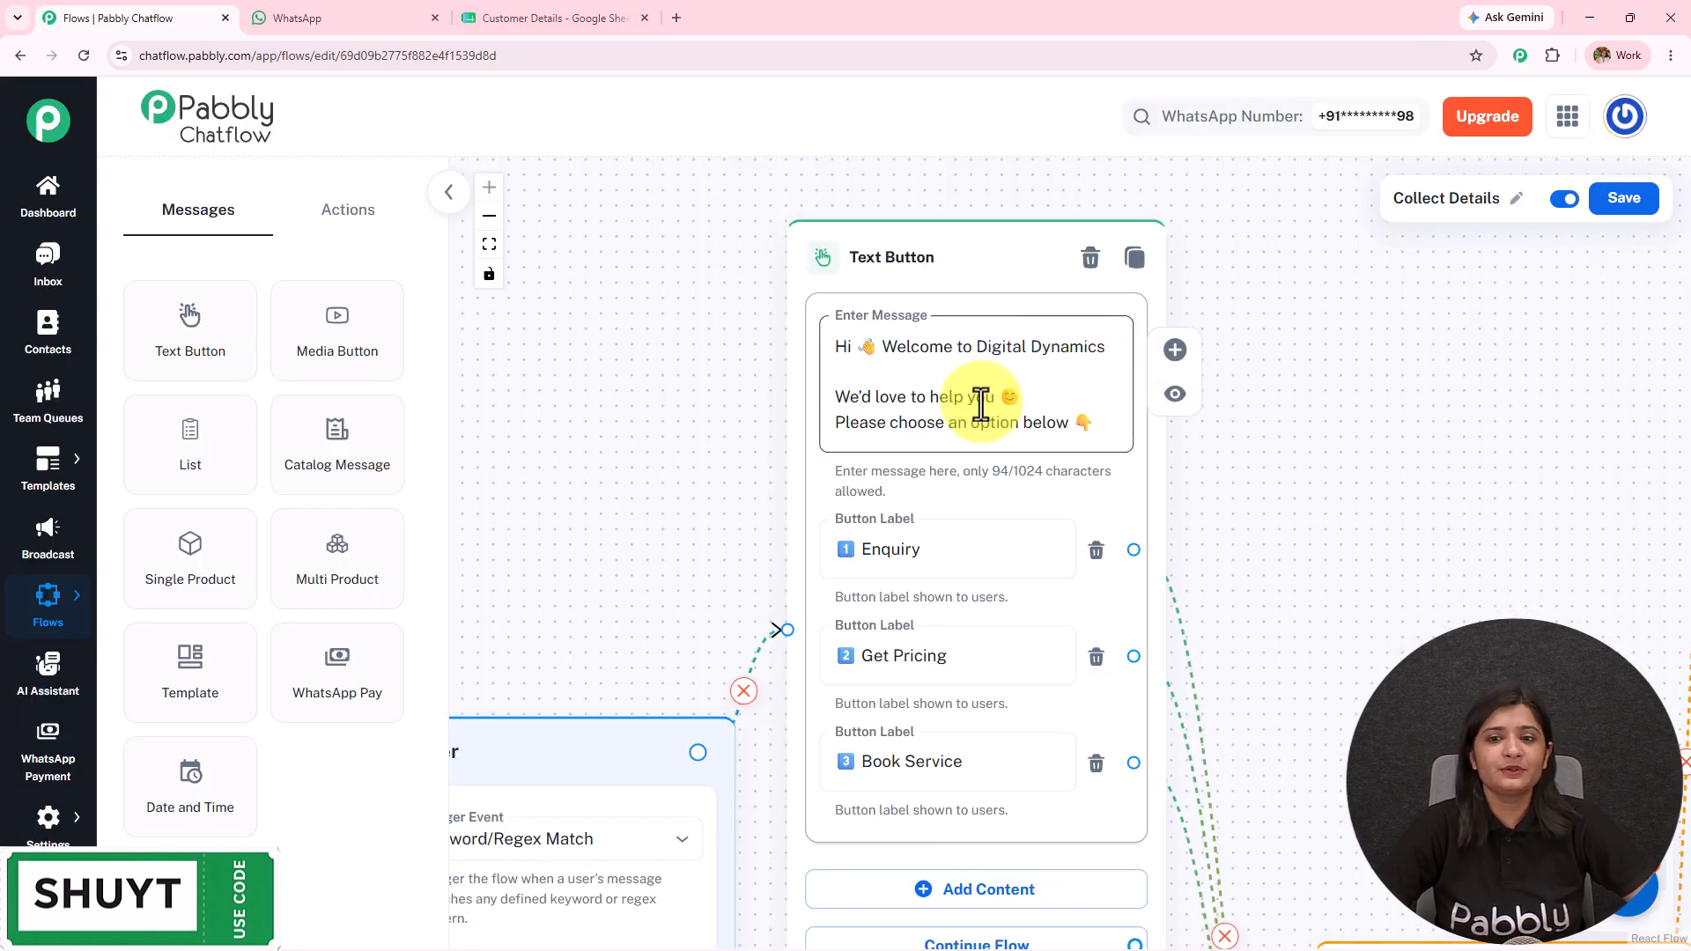
left_click(281, 16)
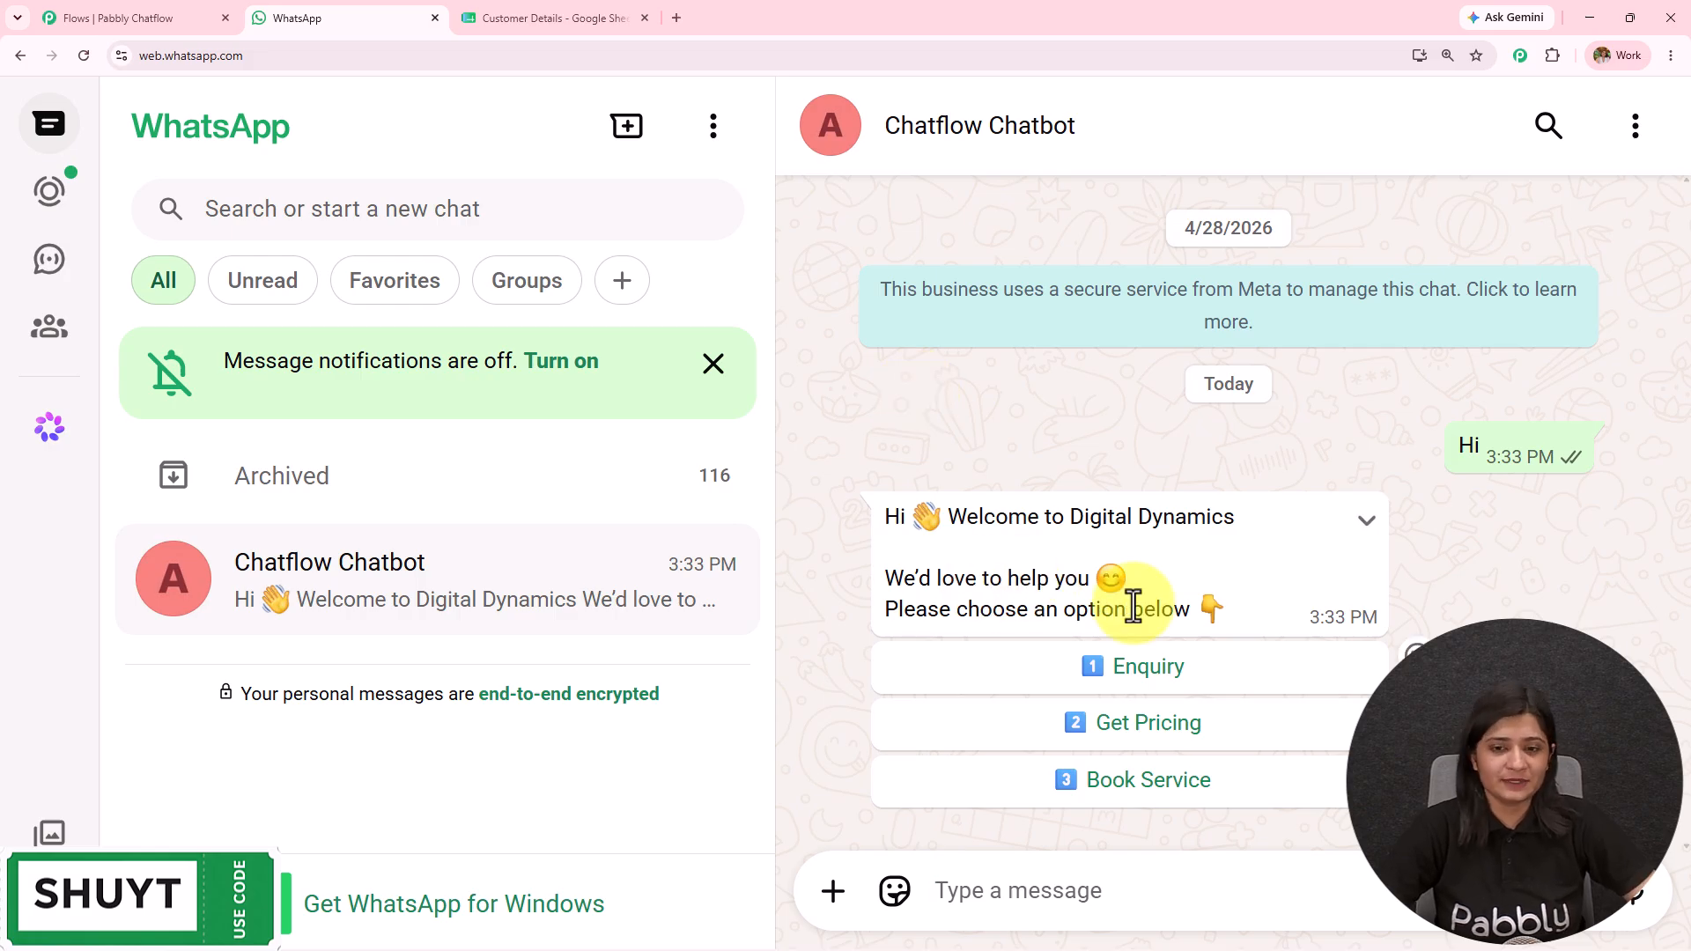
left_click_drag(1066, 609, 1308, 621)
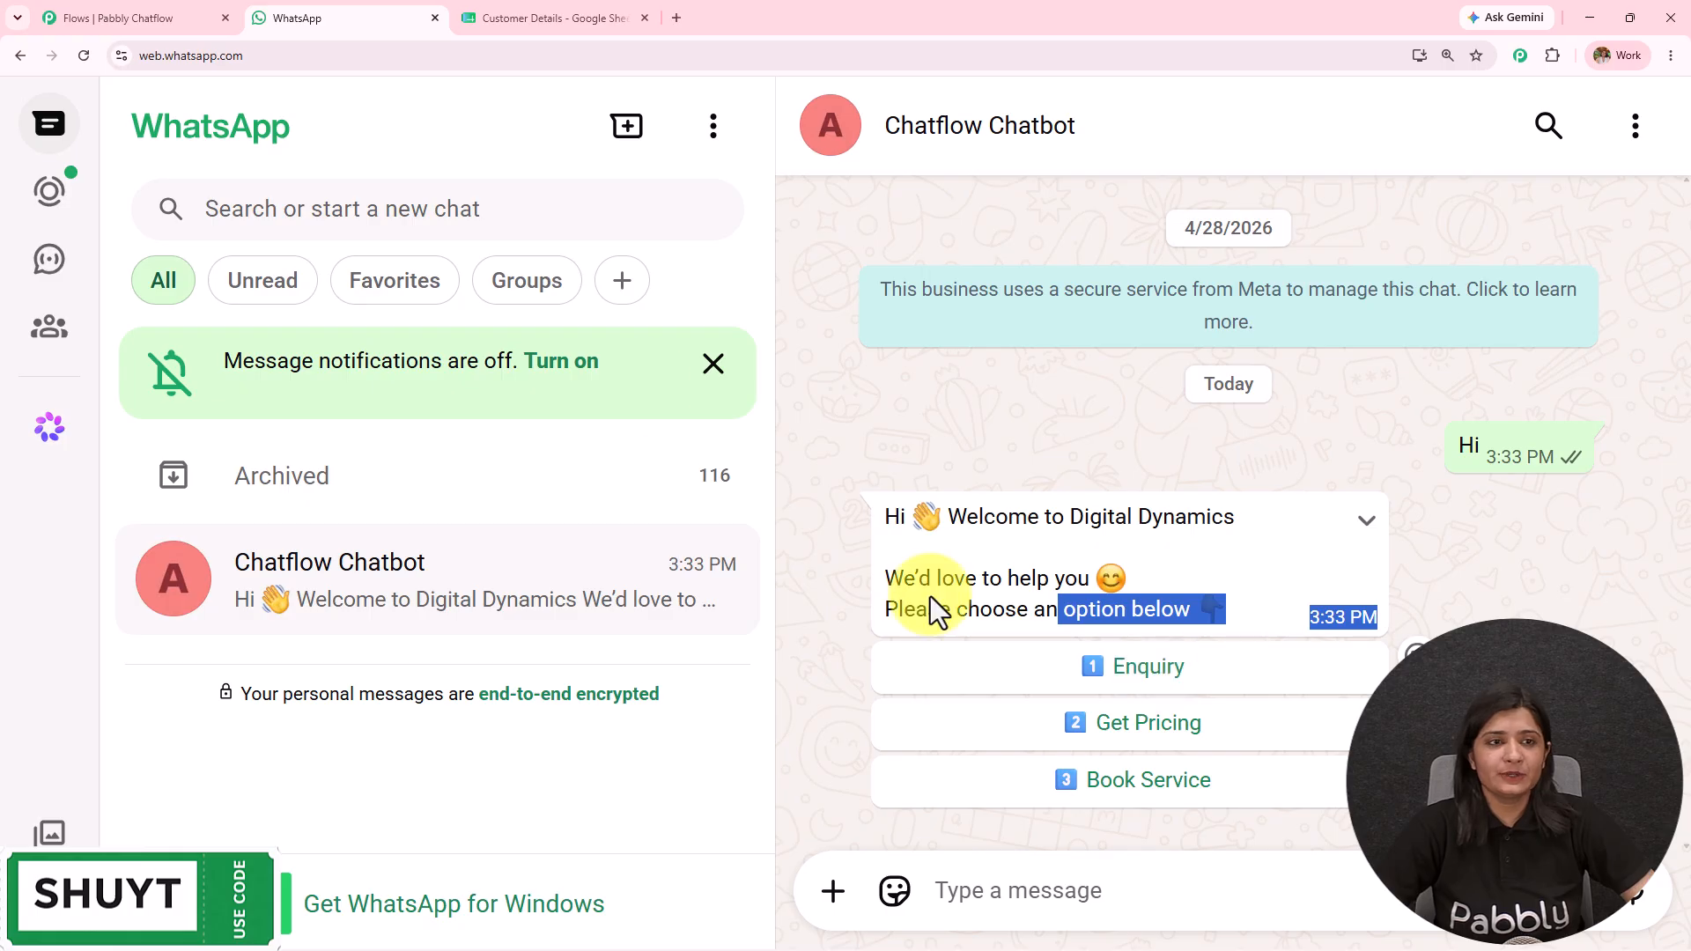
Step: Pan the flow to the Buy/Sell question, API Request, full-name and Budget questions
left_click(100, 14)
left_click_drag(1336, 623, 1001, 216)
scroll(1001, 216, "down", 4)
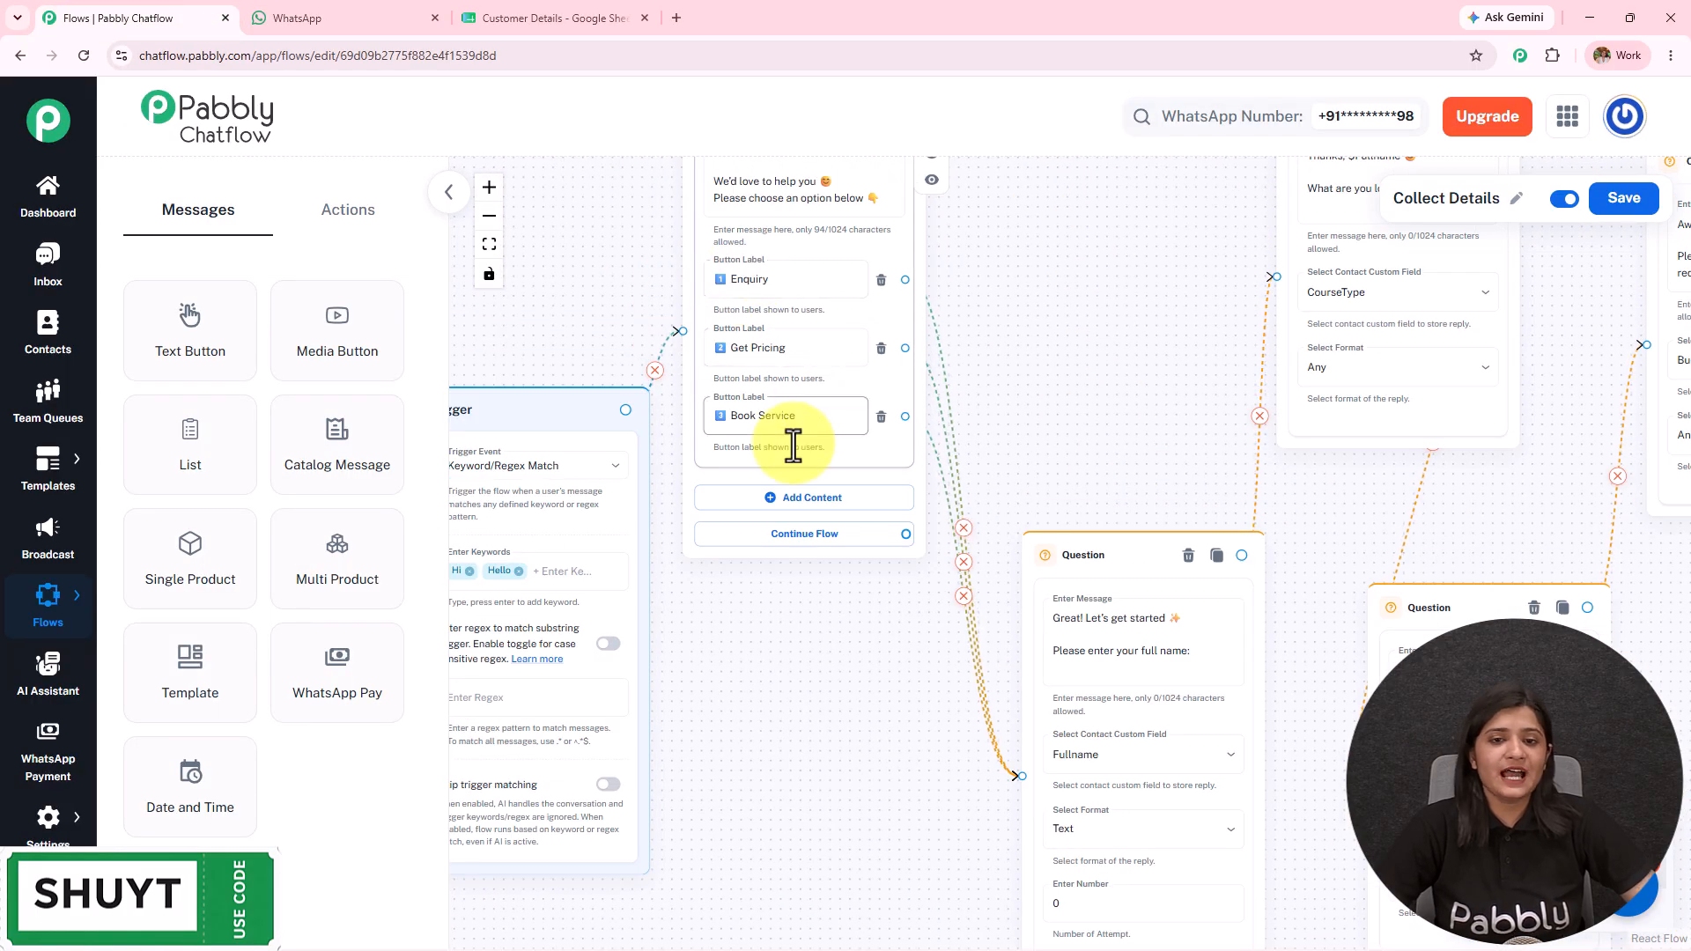
left_click_drag(1125, 416, 672, 539)
left_click_drag(1064, 626, 740, 480)
left_click_drag(1140, 502, 751, 476)
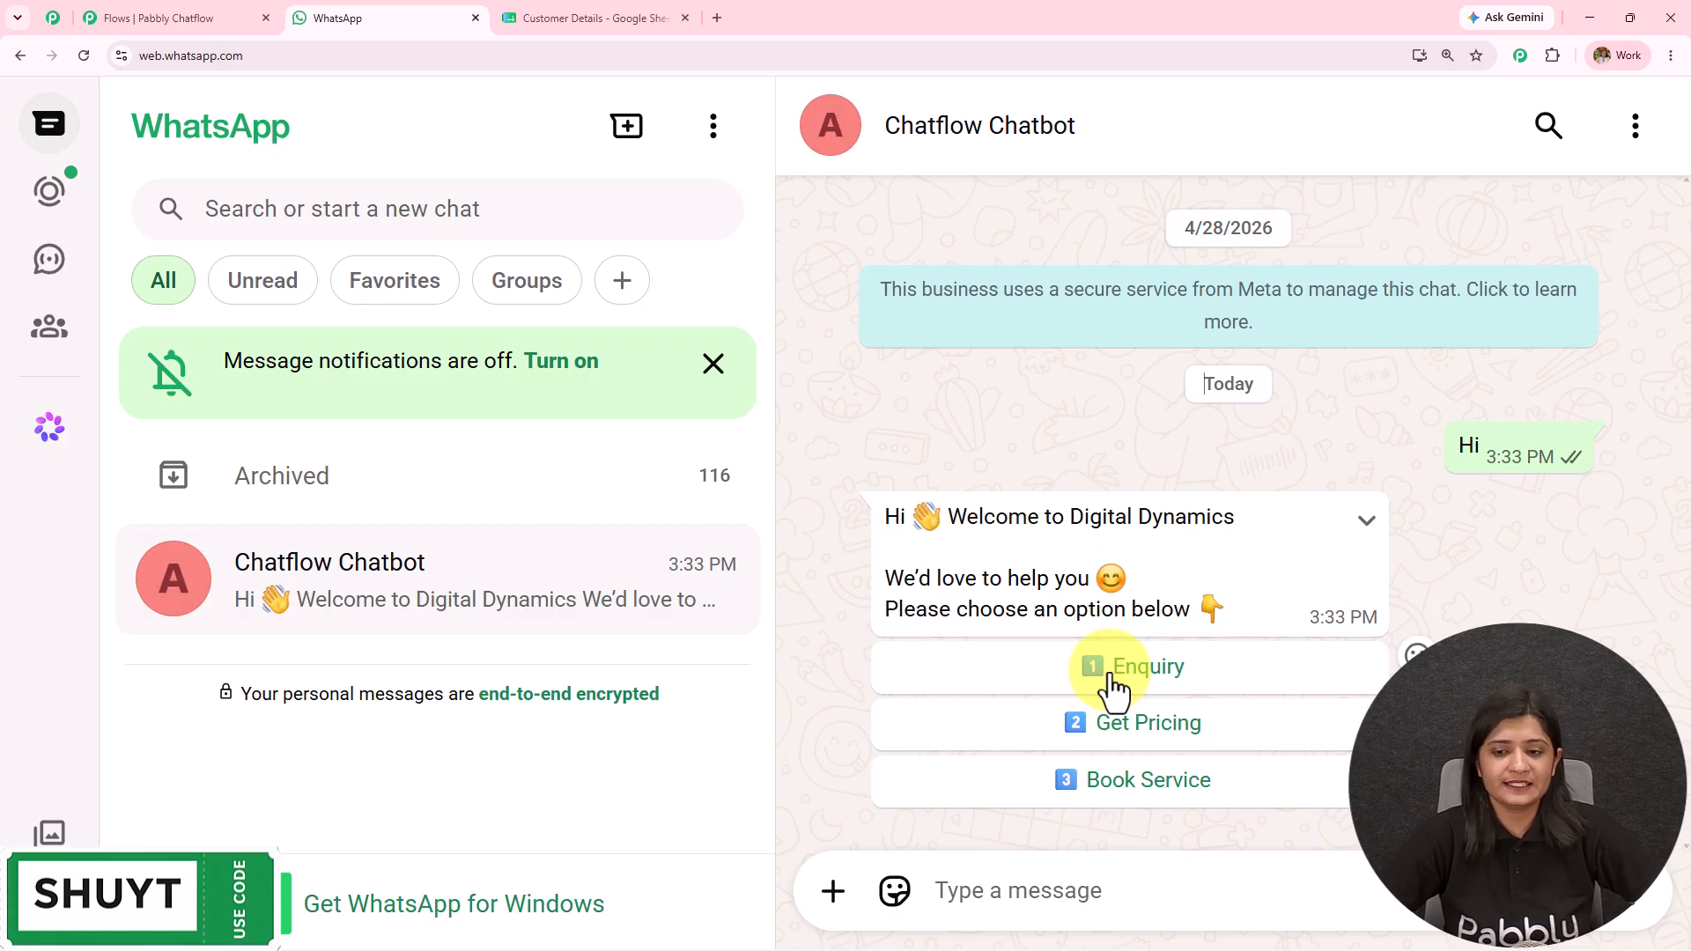
Step: Choose Enquiry and send a full name to the bot
left_click(1112, 669)
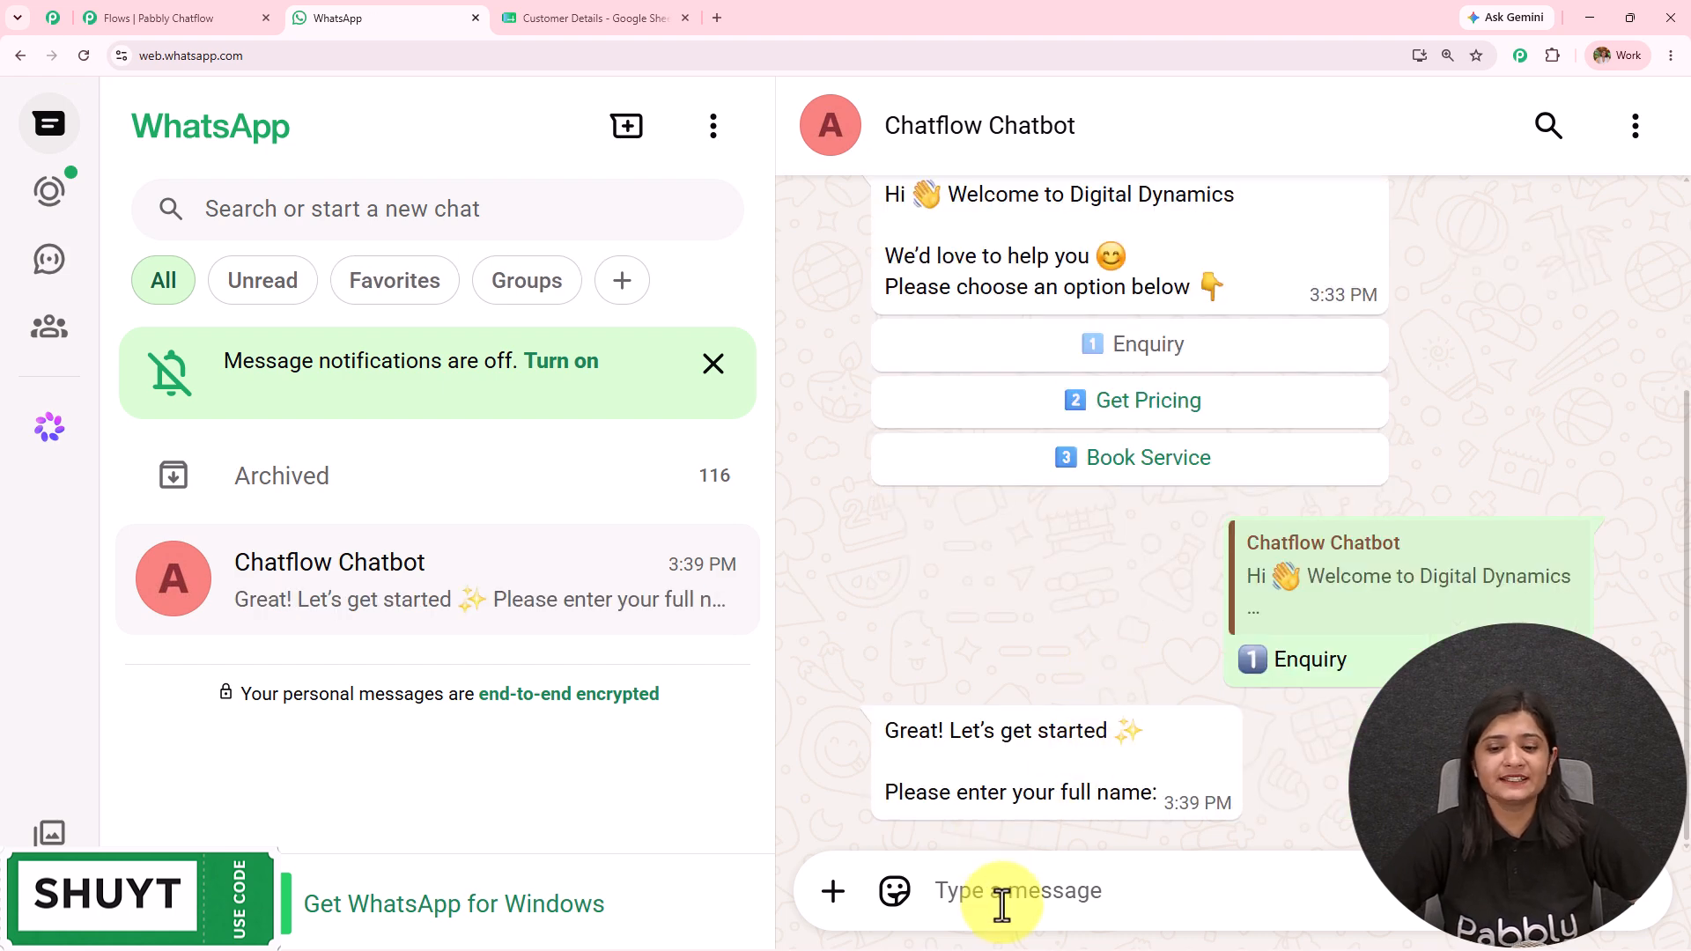
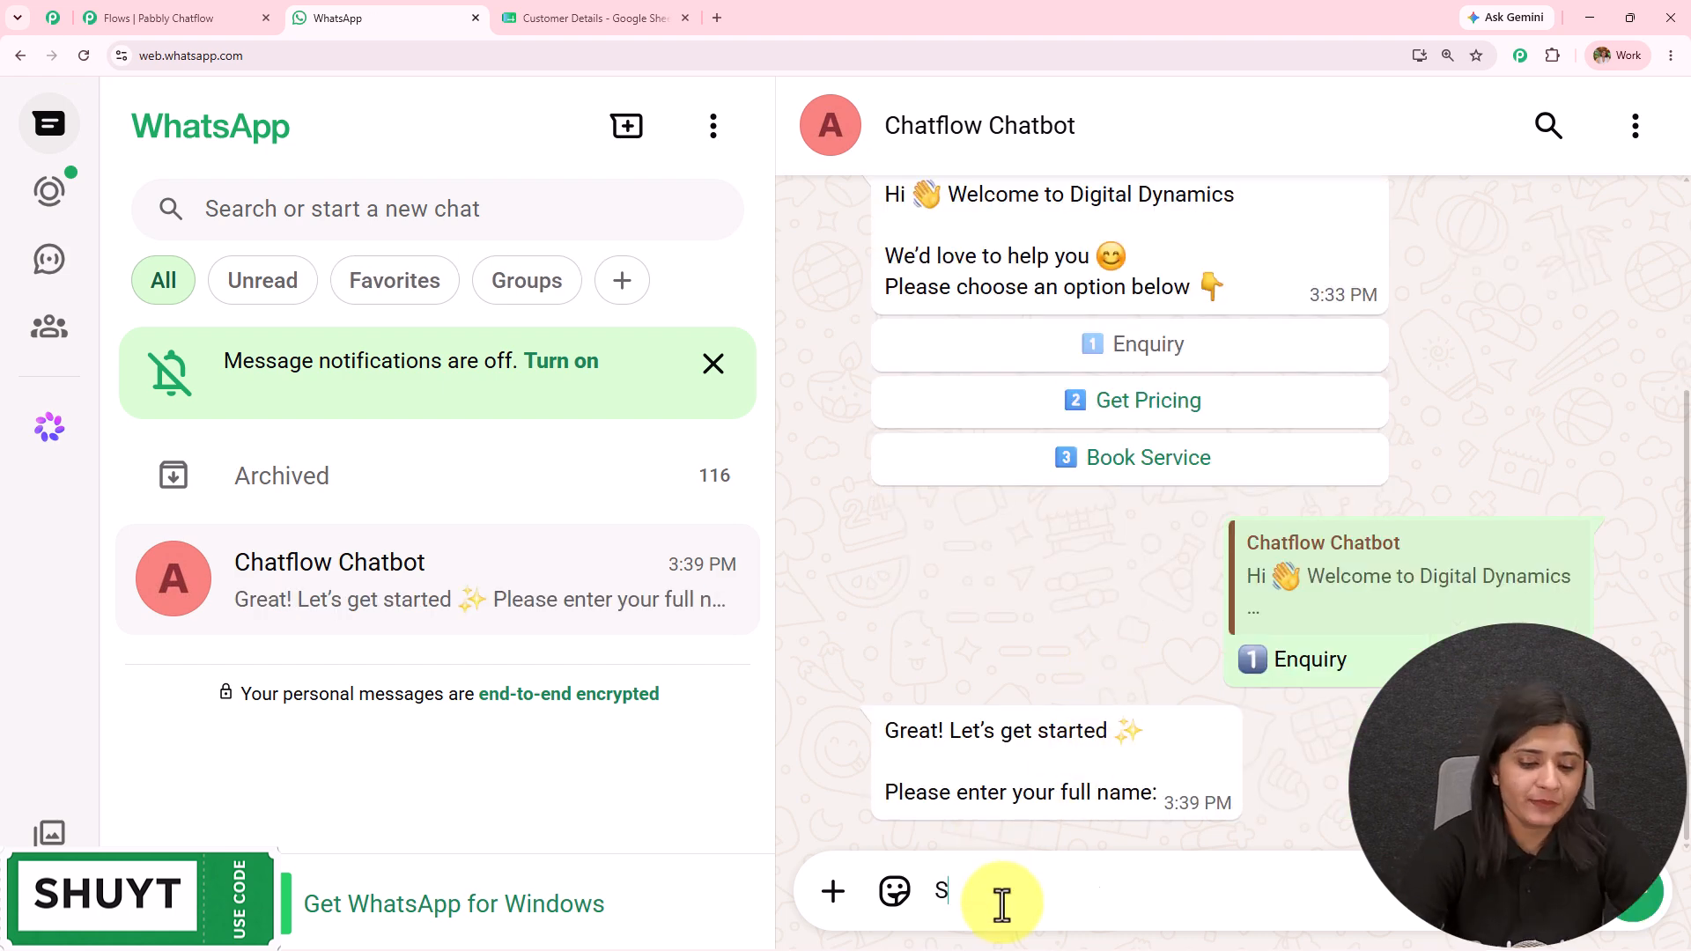
key("Return")
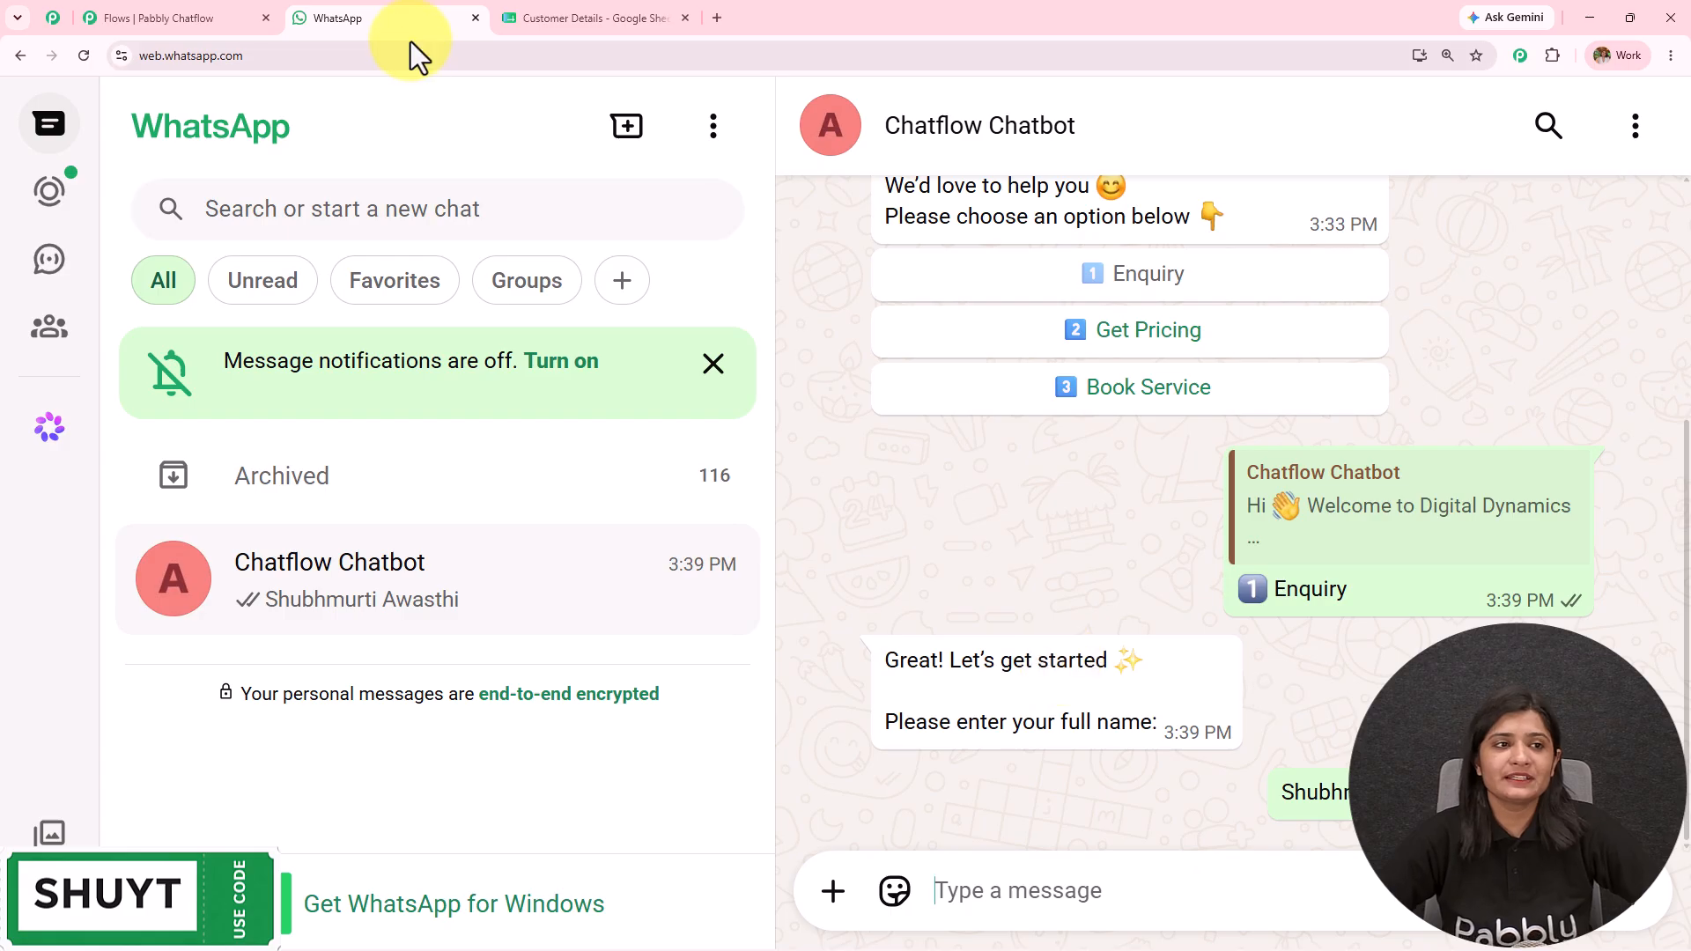
Step: Check the first Question nodes, then highlight the bot's thanks, the sent name and its next question
left_click(182, 18)
left_click_drag(700, 490, 1686, 547)
left_click_drag(1053, 629, 979, 879)
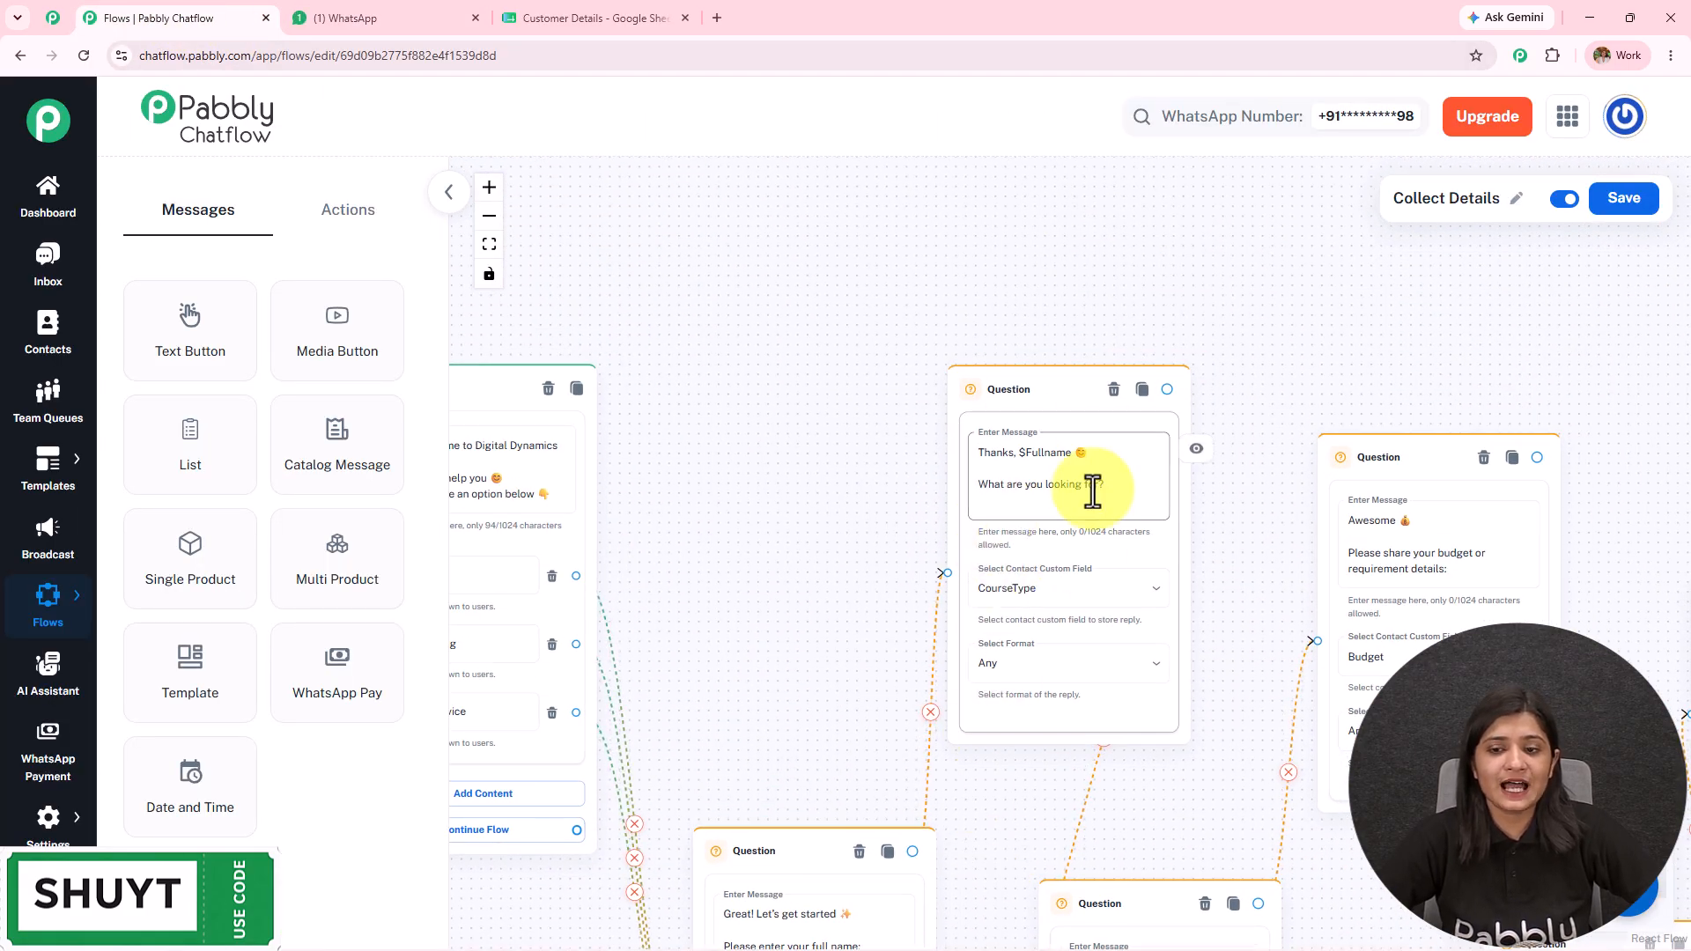
left_click(393, 18)
left_click_drag(885, 740, 1315, 728)
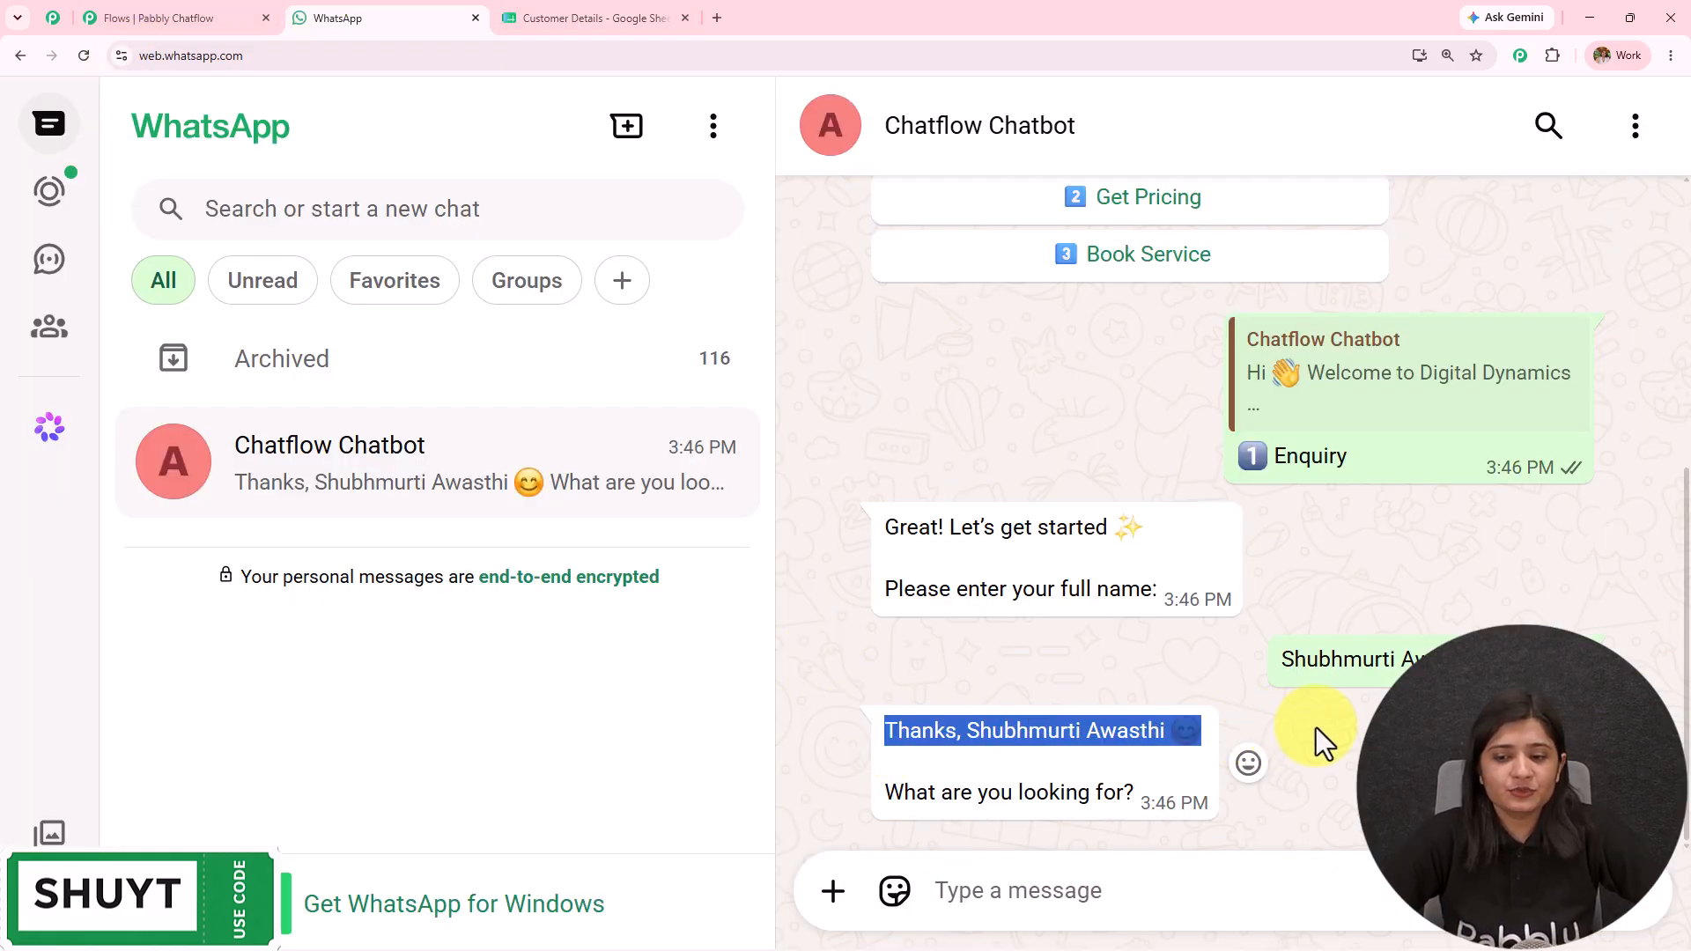
double_click(1291, 662)
left_click_drag(1539, 650, 1545, 659)
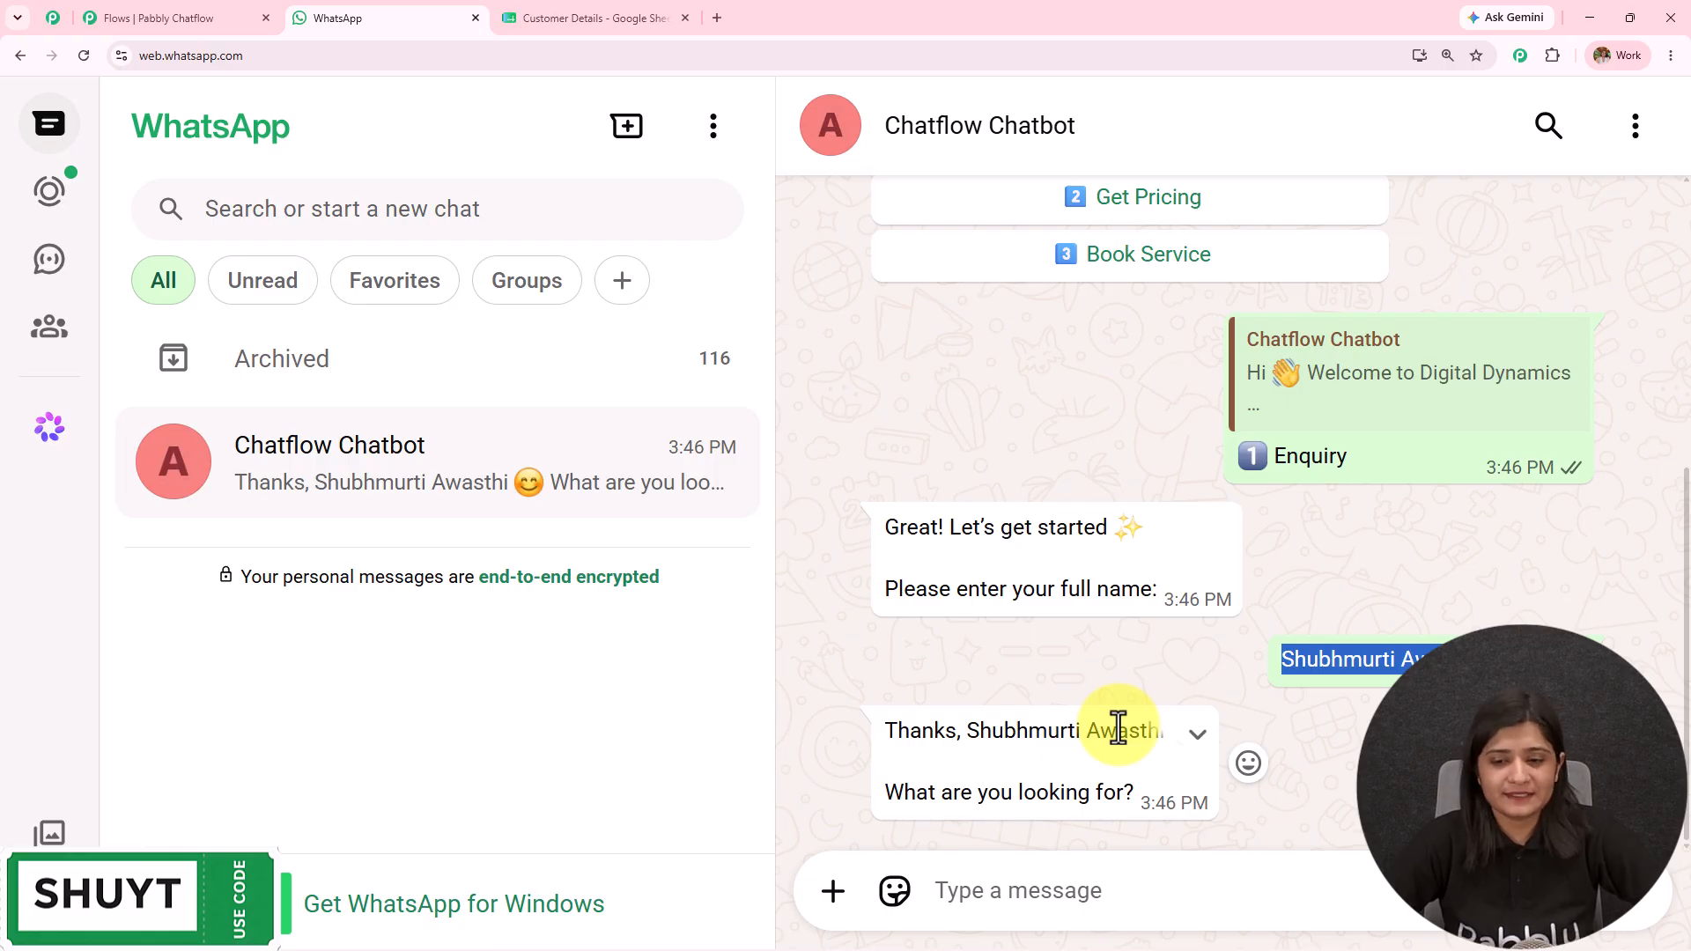
left_click_drag(885, 793, 1188, 803)
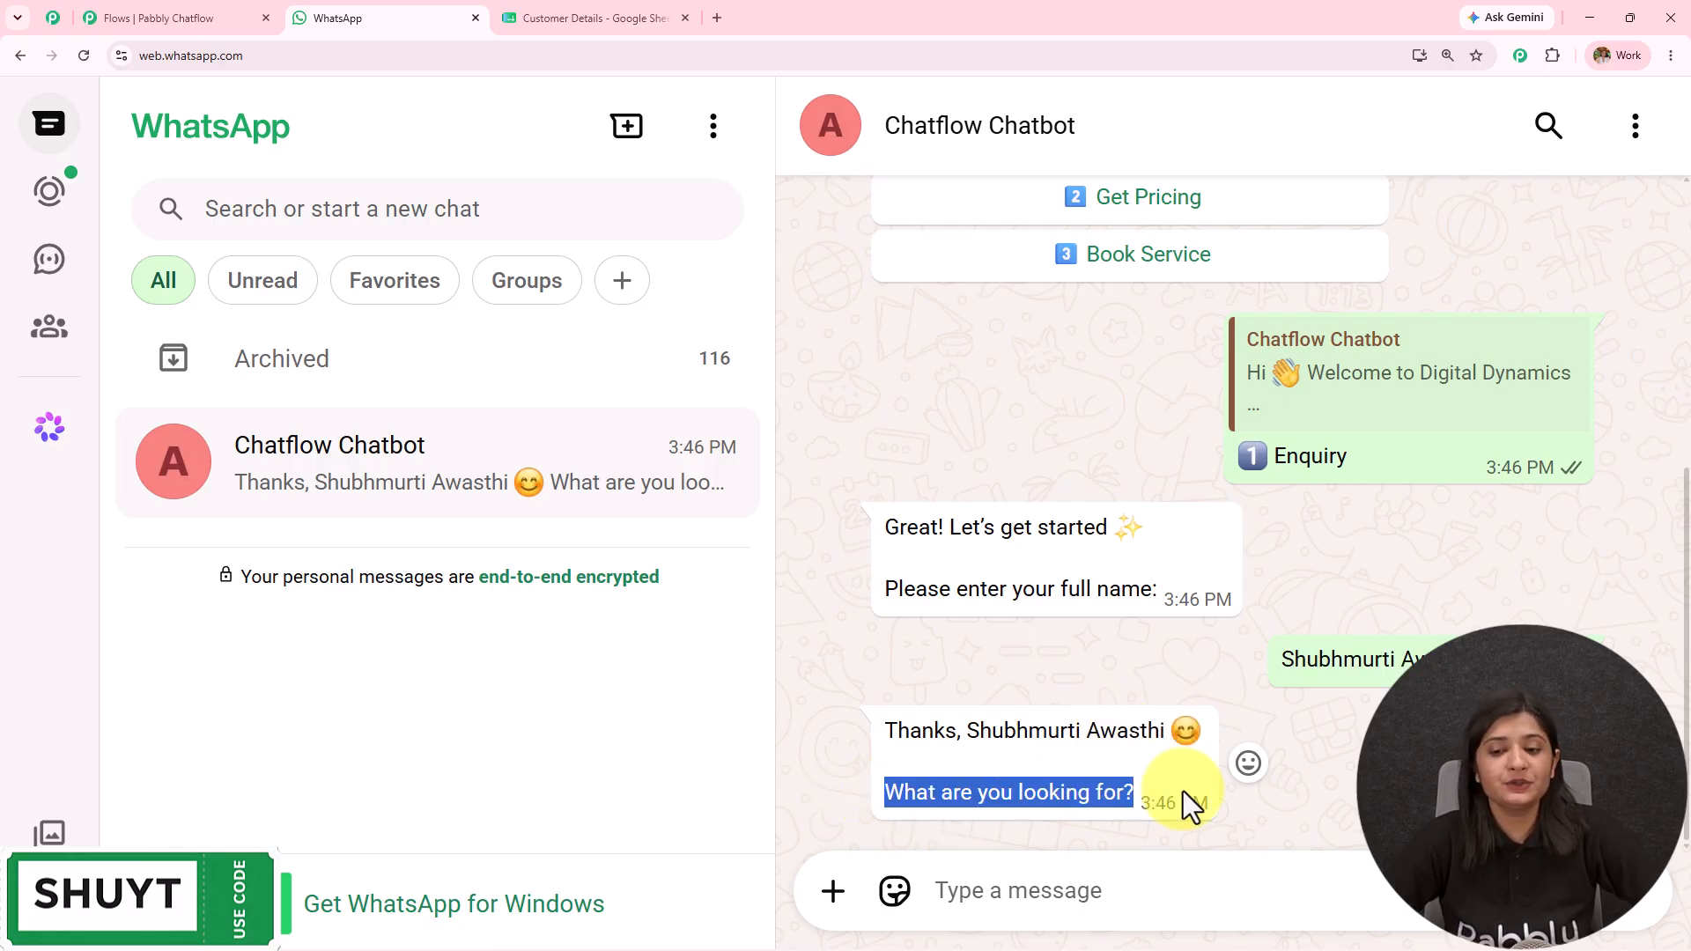
Step: Answer 'What are you looking for?' with 'Digital Marketing'
left_click(1097, 890)
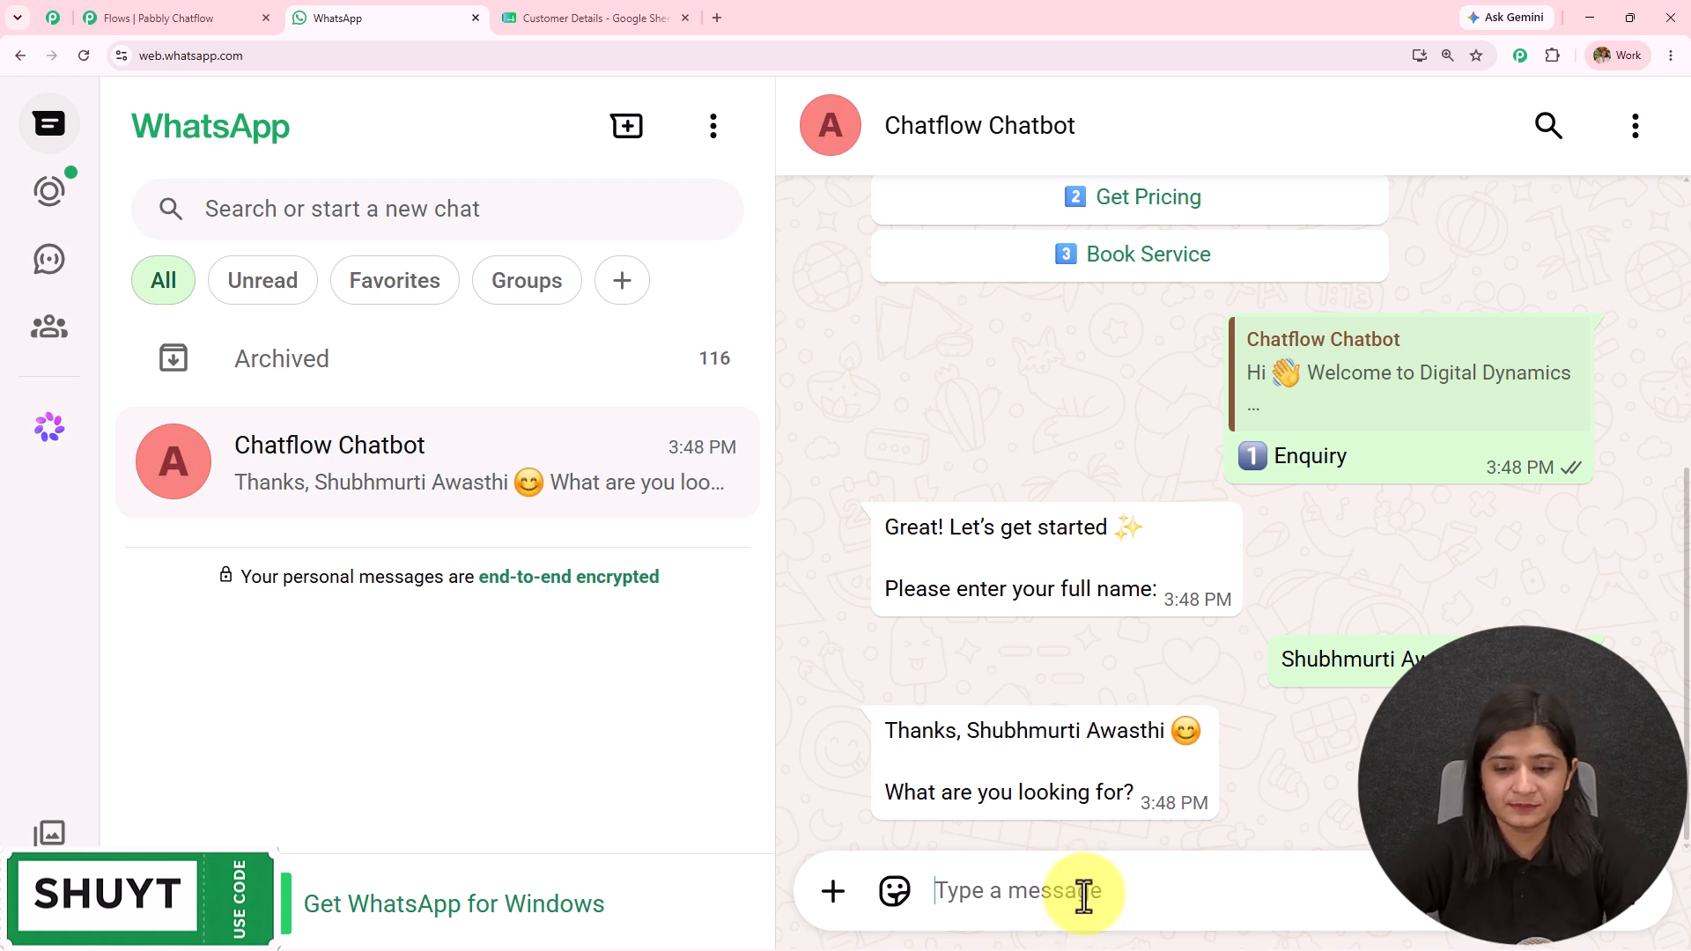
type("Digital Marketing")
key("Return")
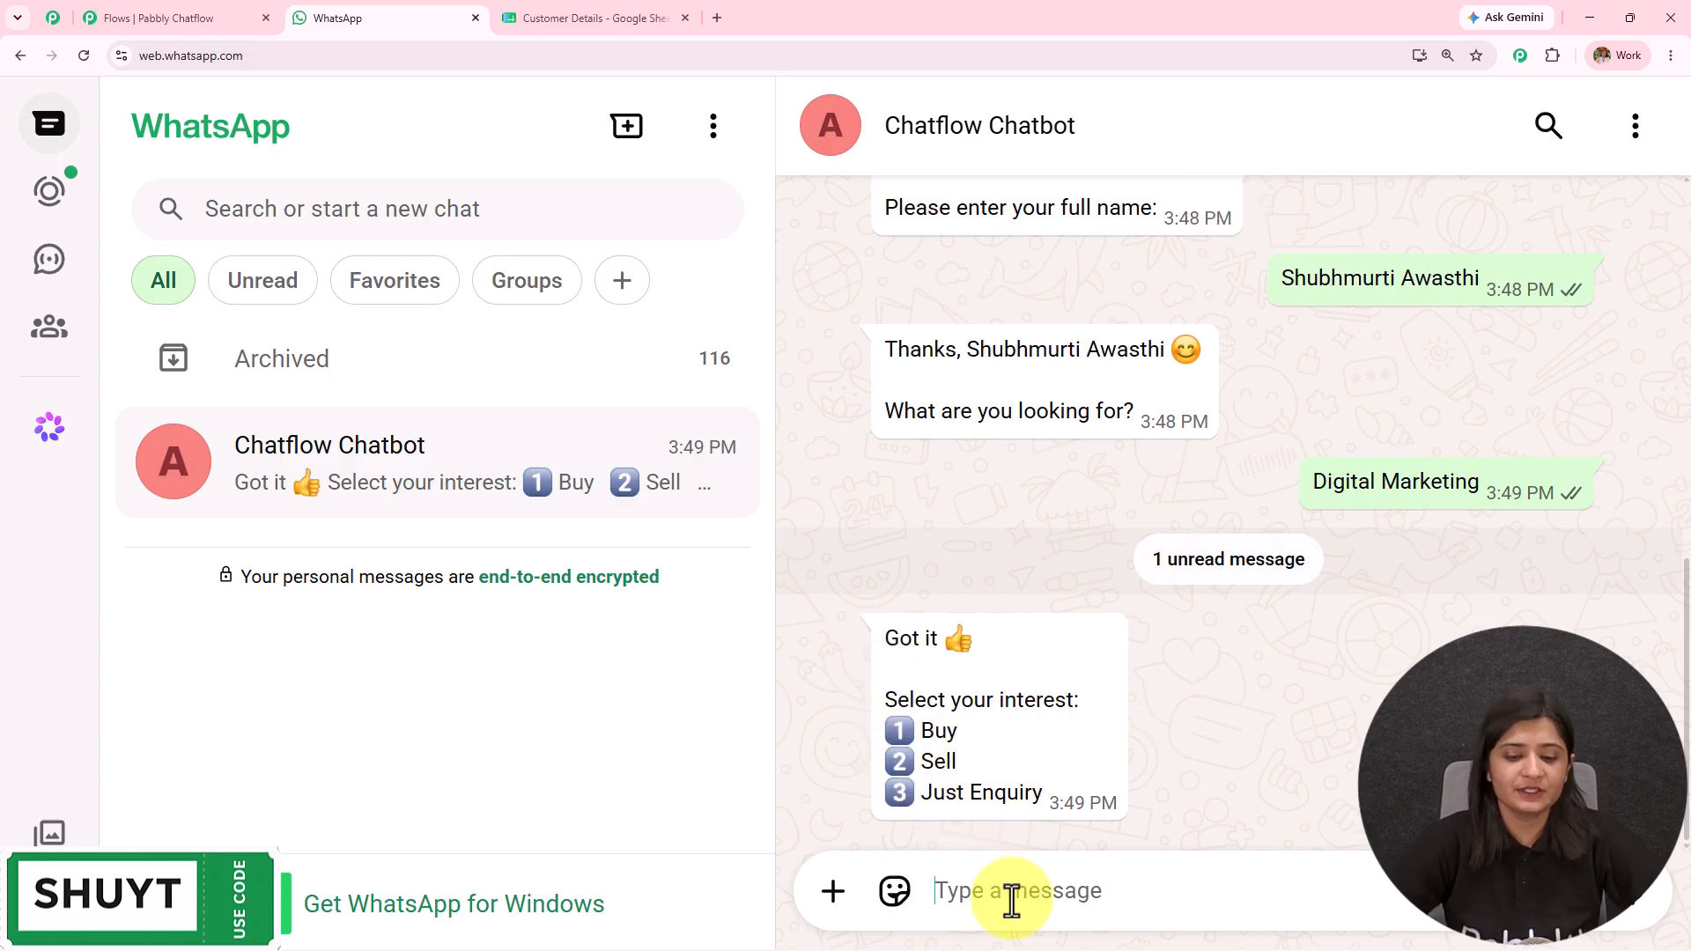
Step: Reply 3 for Just Enquiry and 20000 for the budget question
type("3")
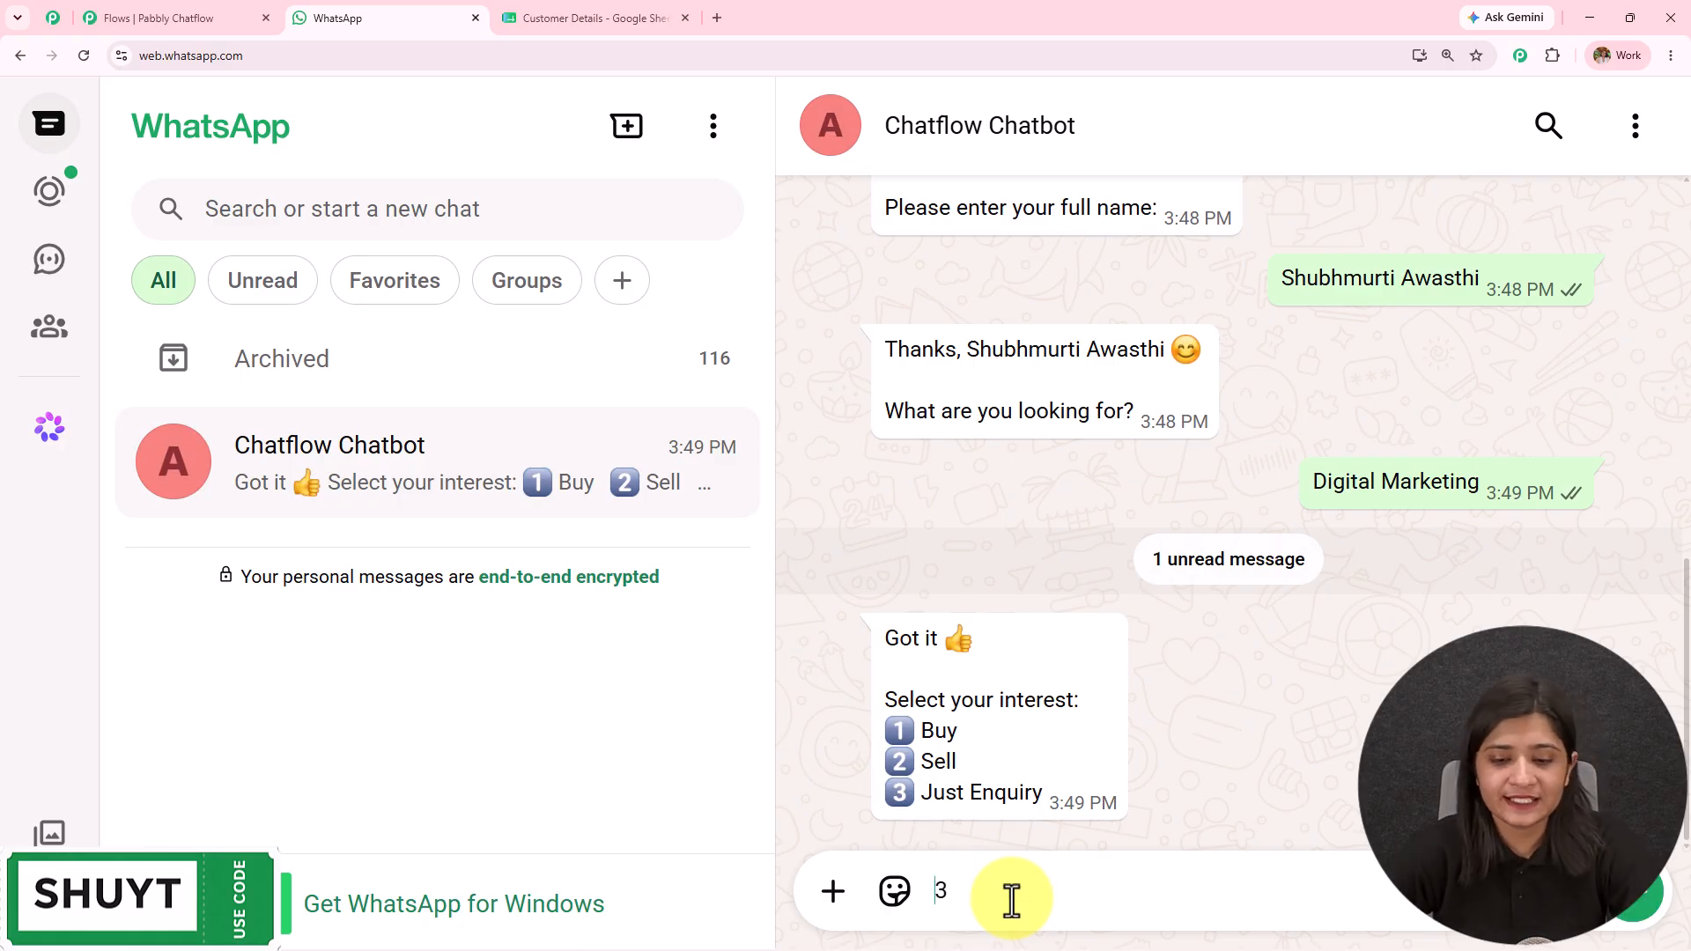
key("Return")
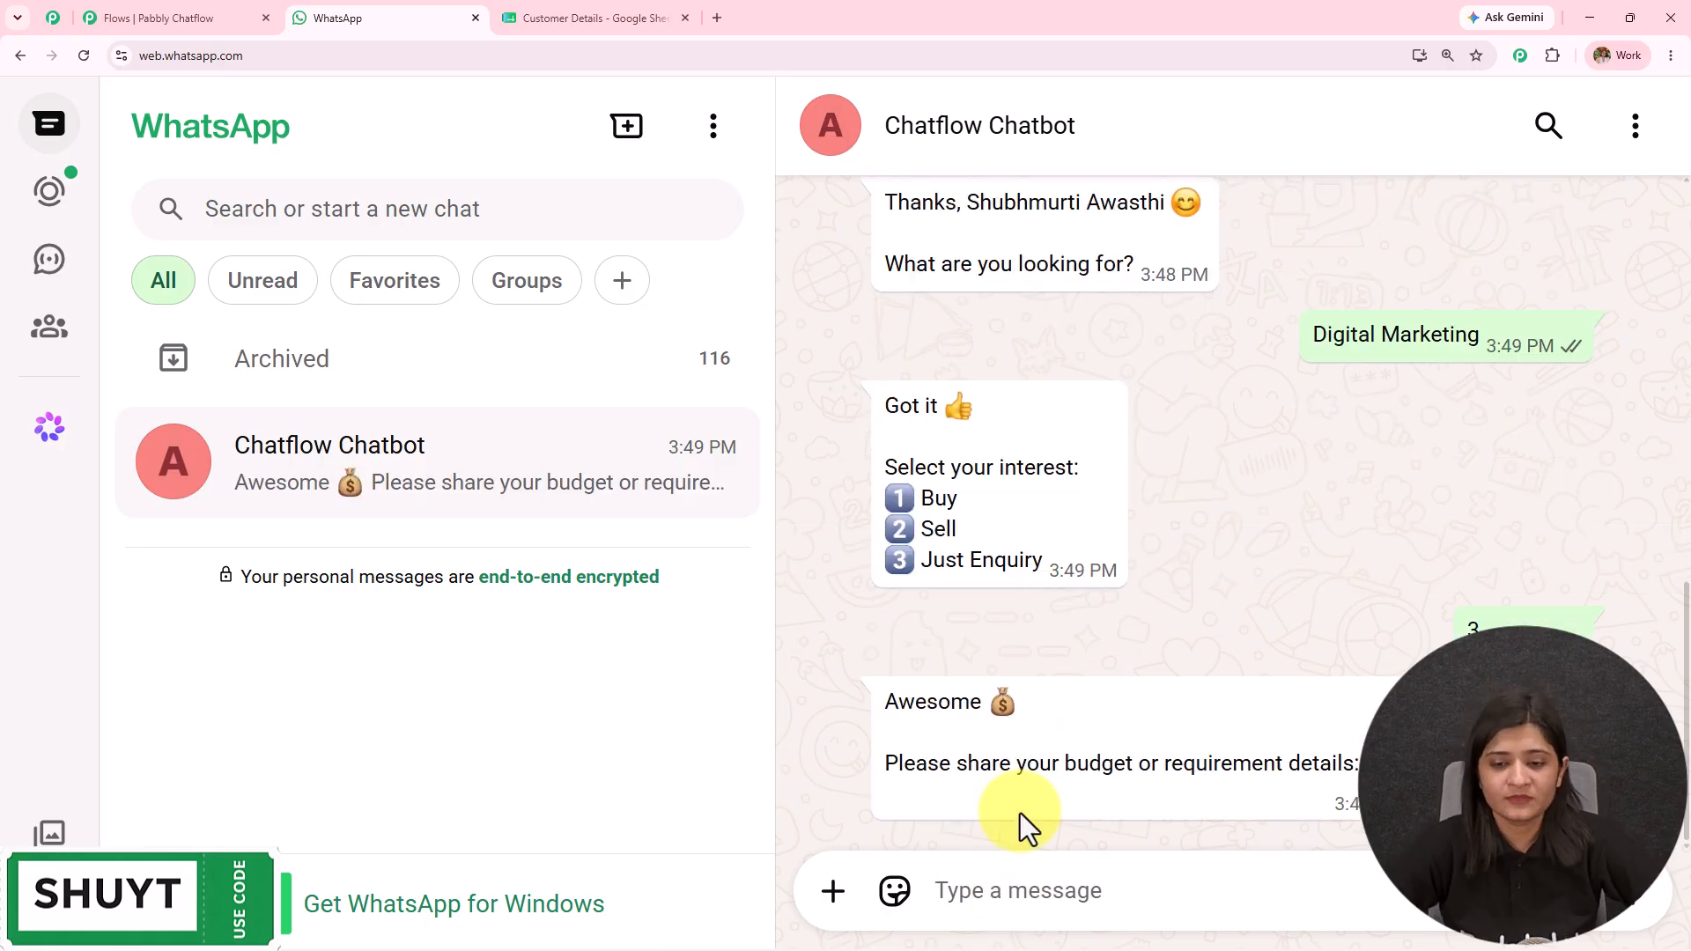
left_click_drag(924, 775, 1347, 770)
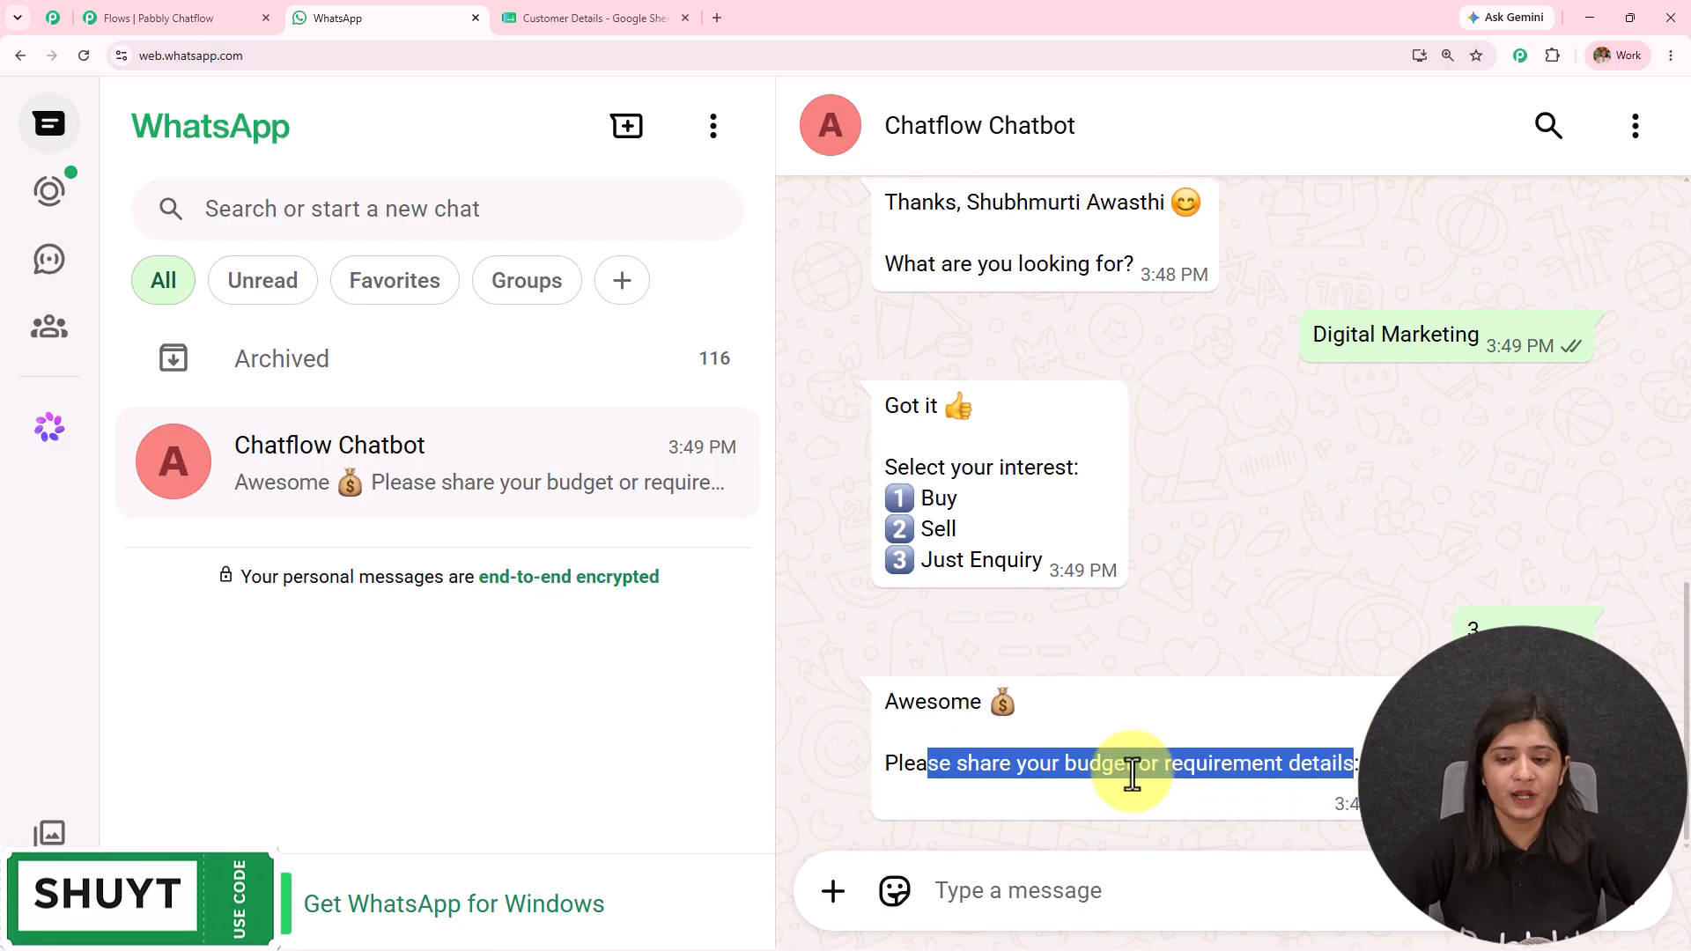
left_click(1150, 889)
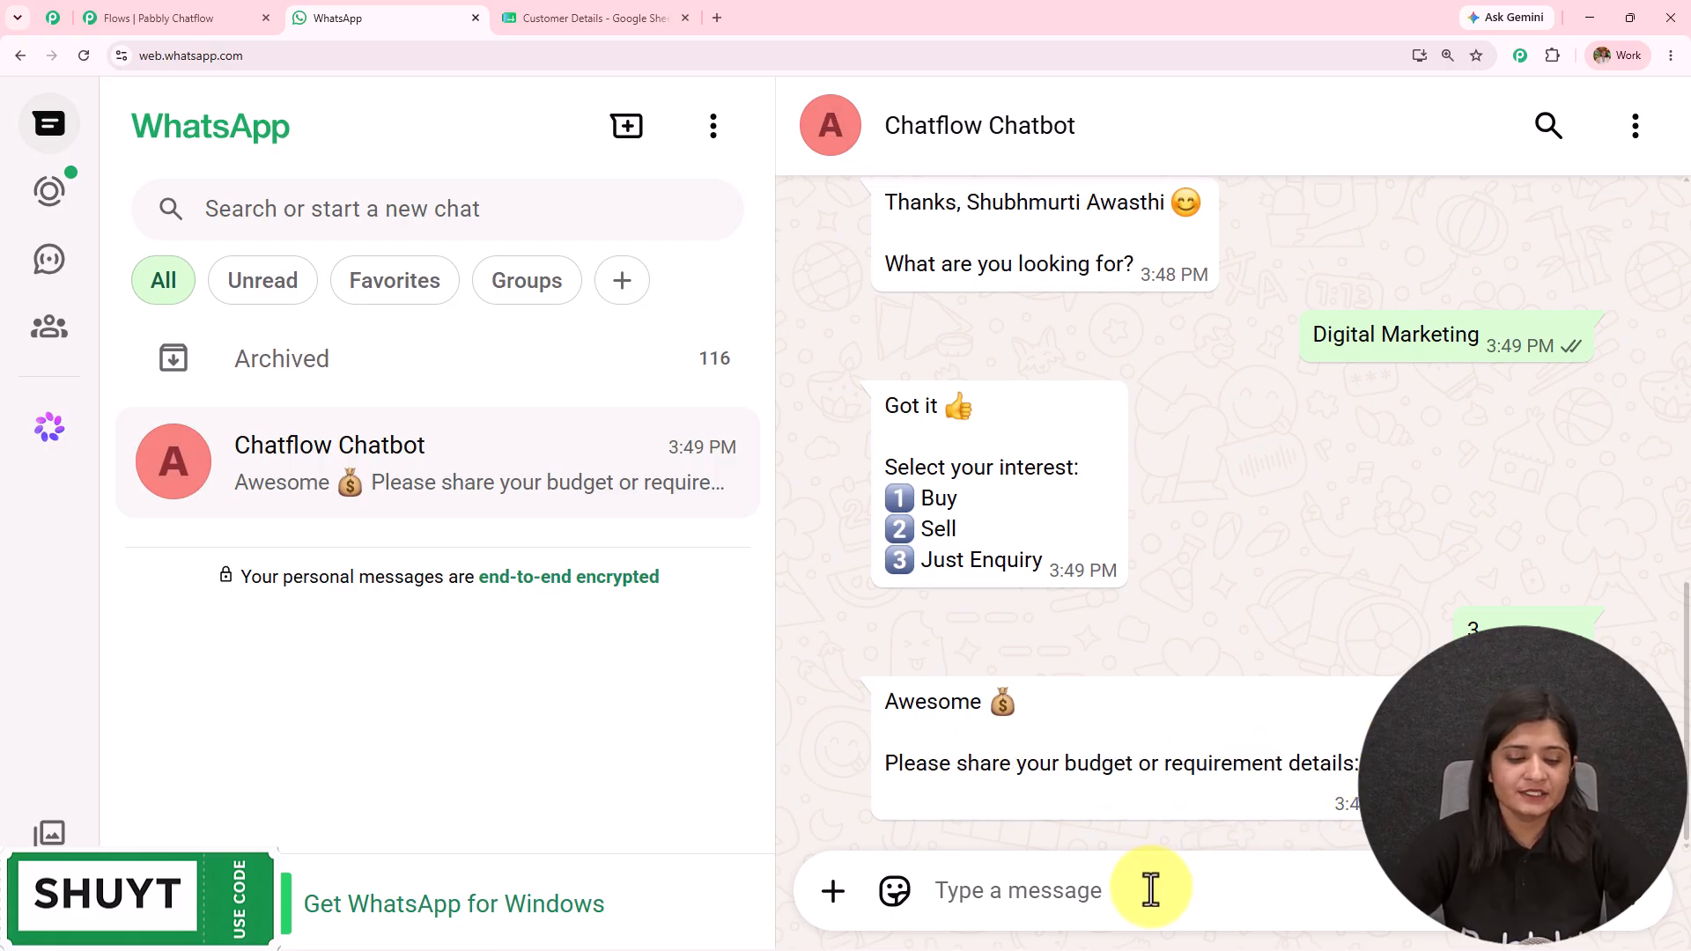
type("2")
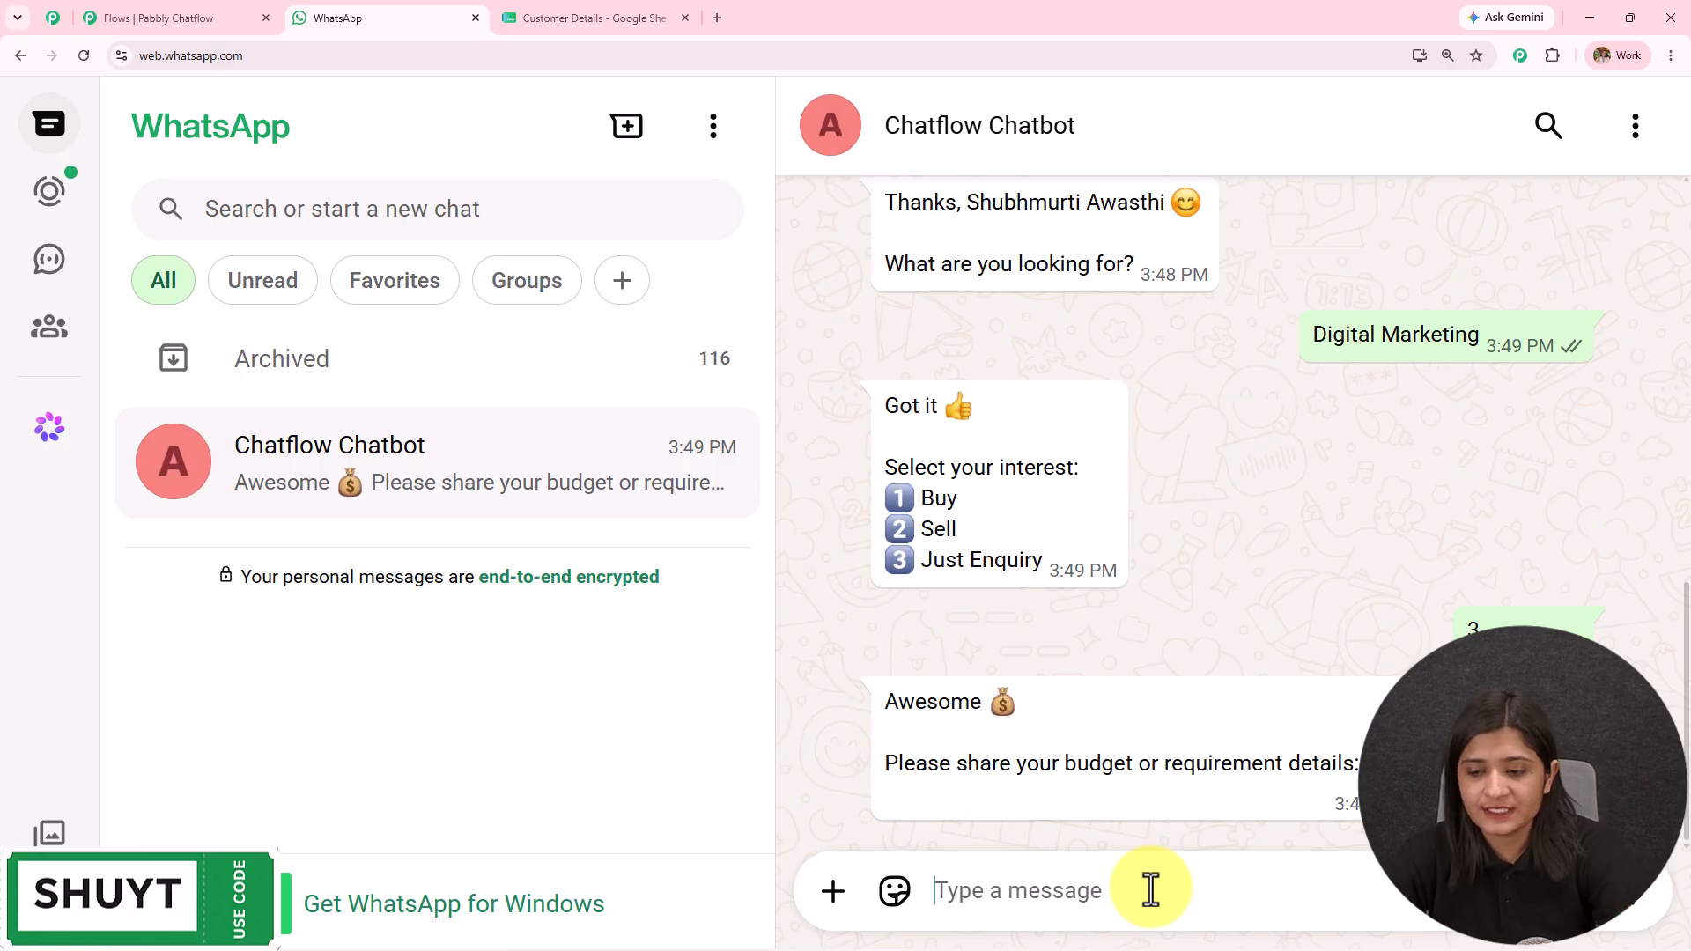
key("Return")
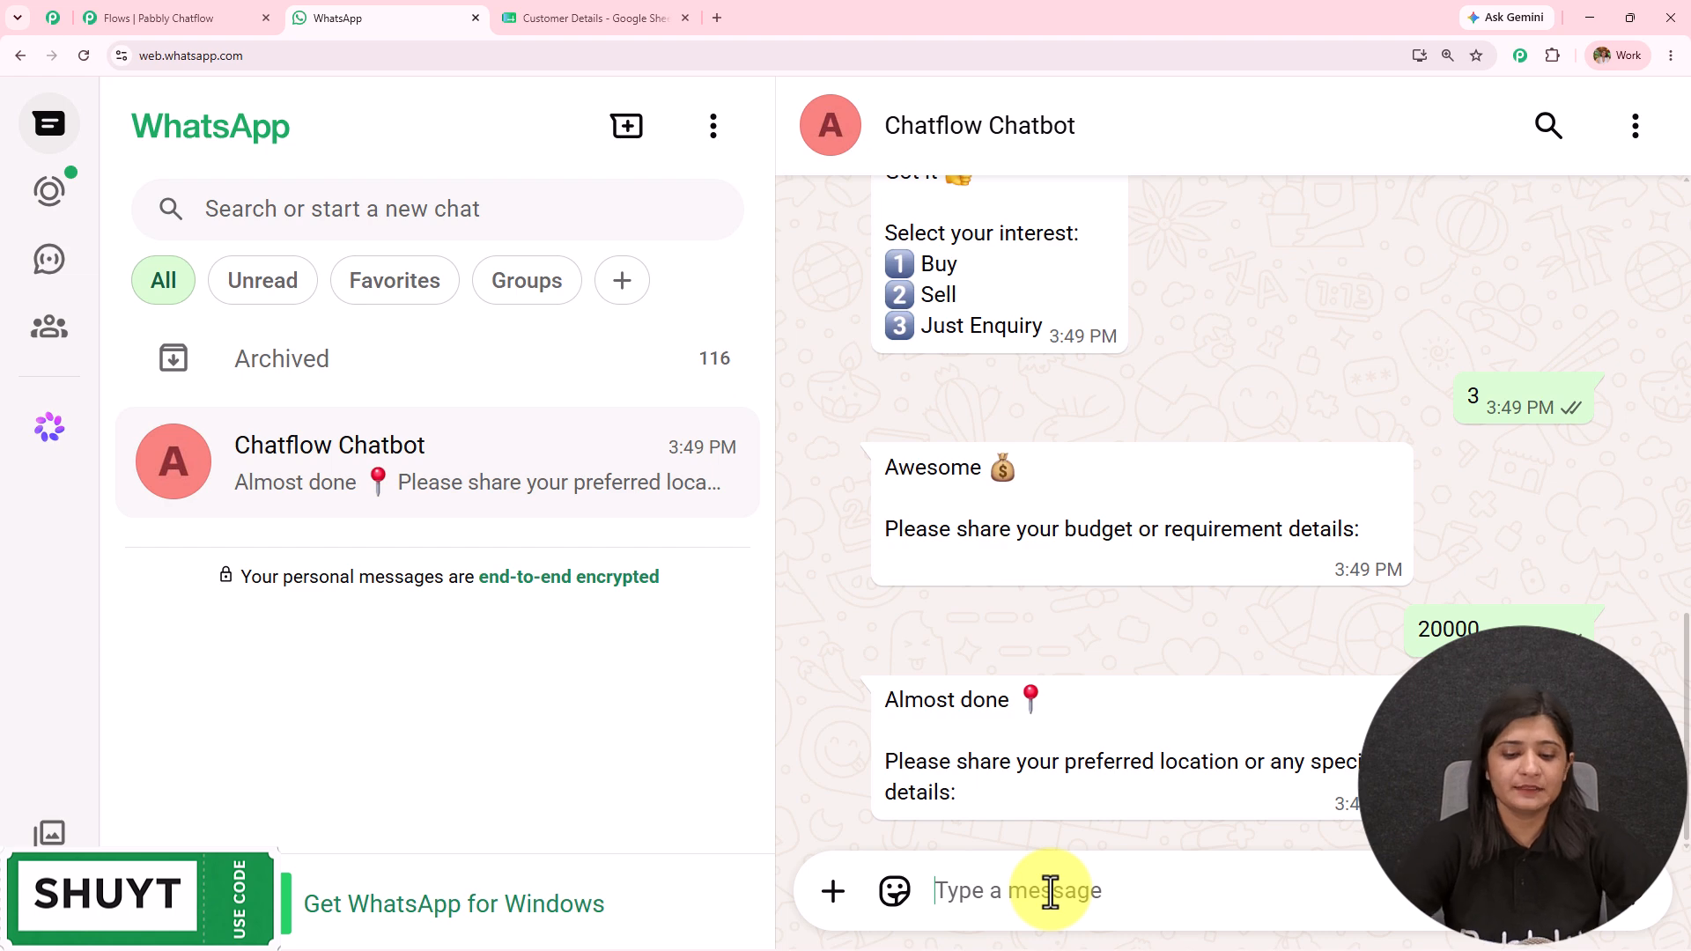
Step: Send 'Bhopal' as the location and highlight the bot's details-received confirmation
type("B")
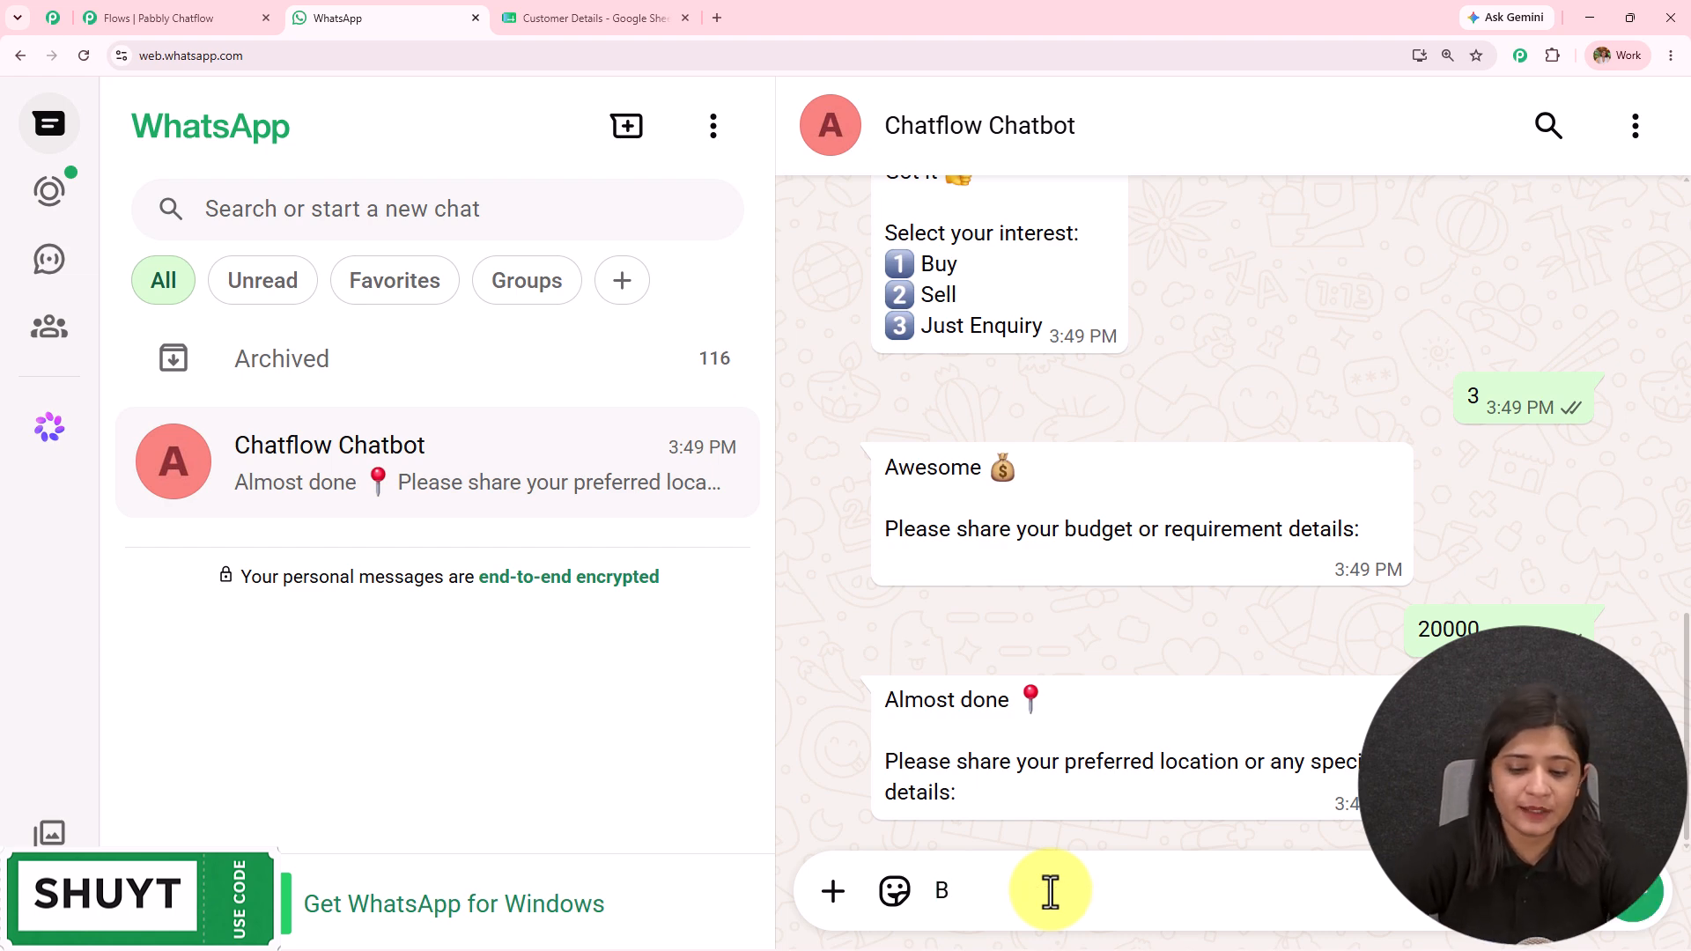
type("hopa")
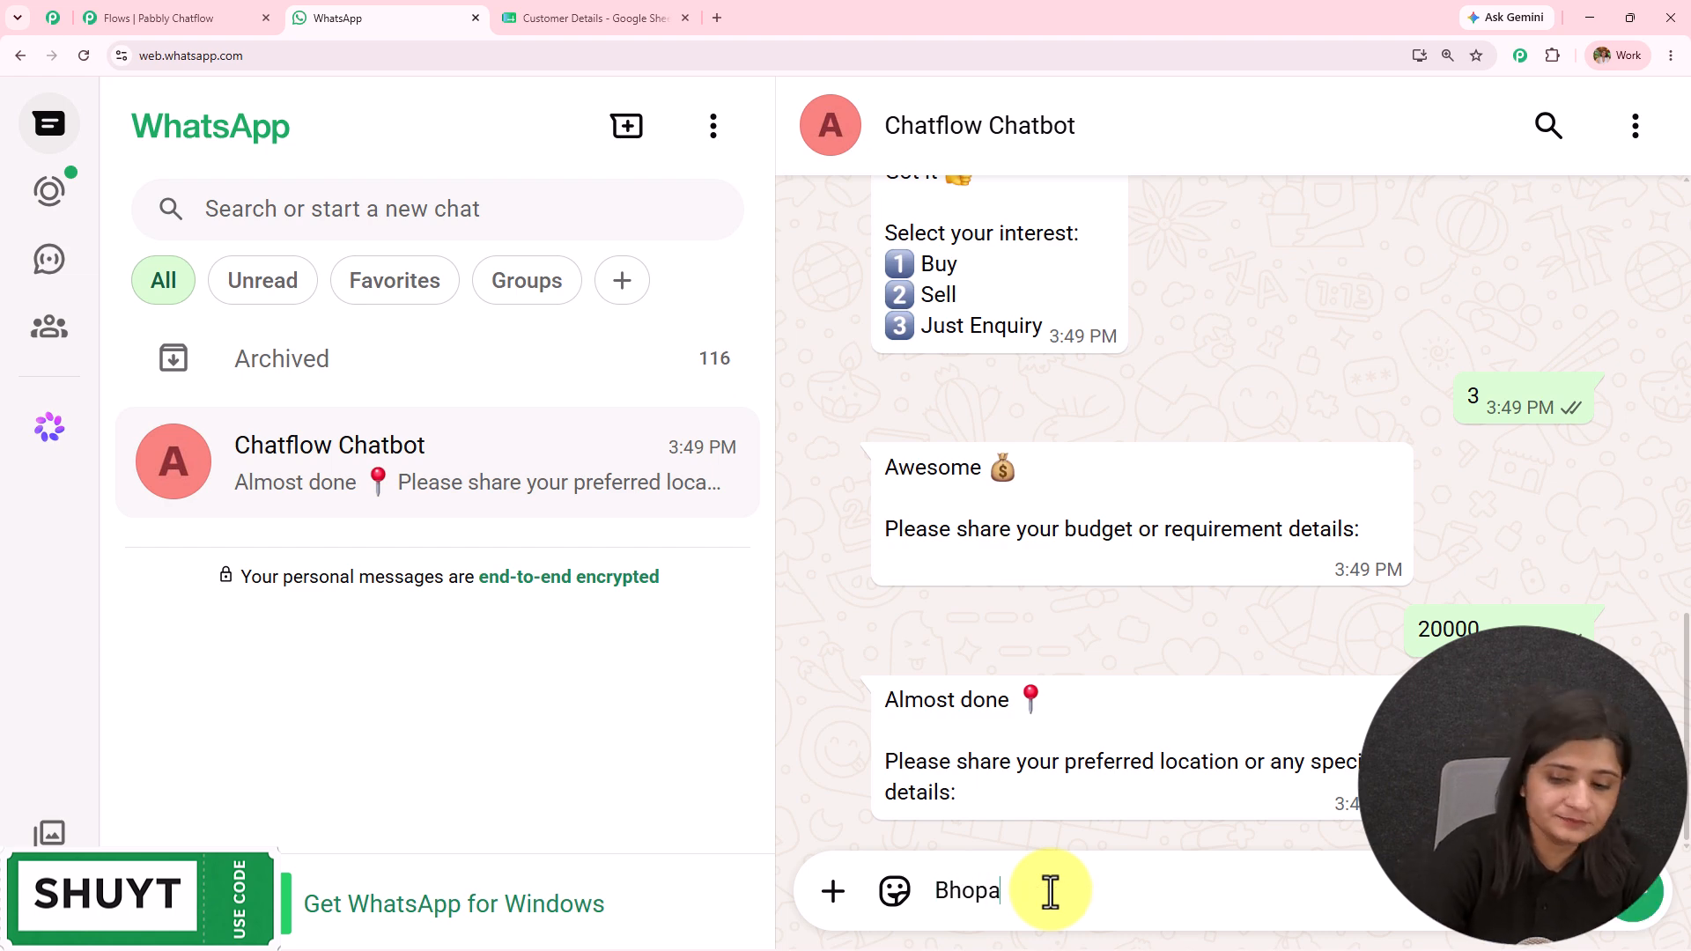
type("l")
key("Return")
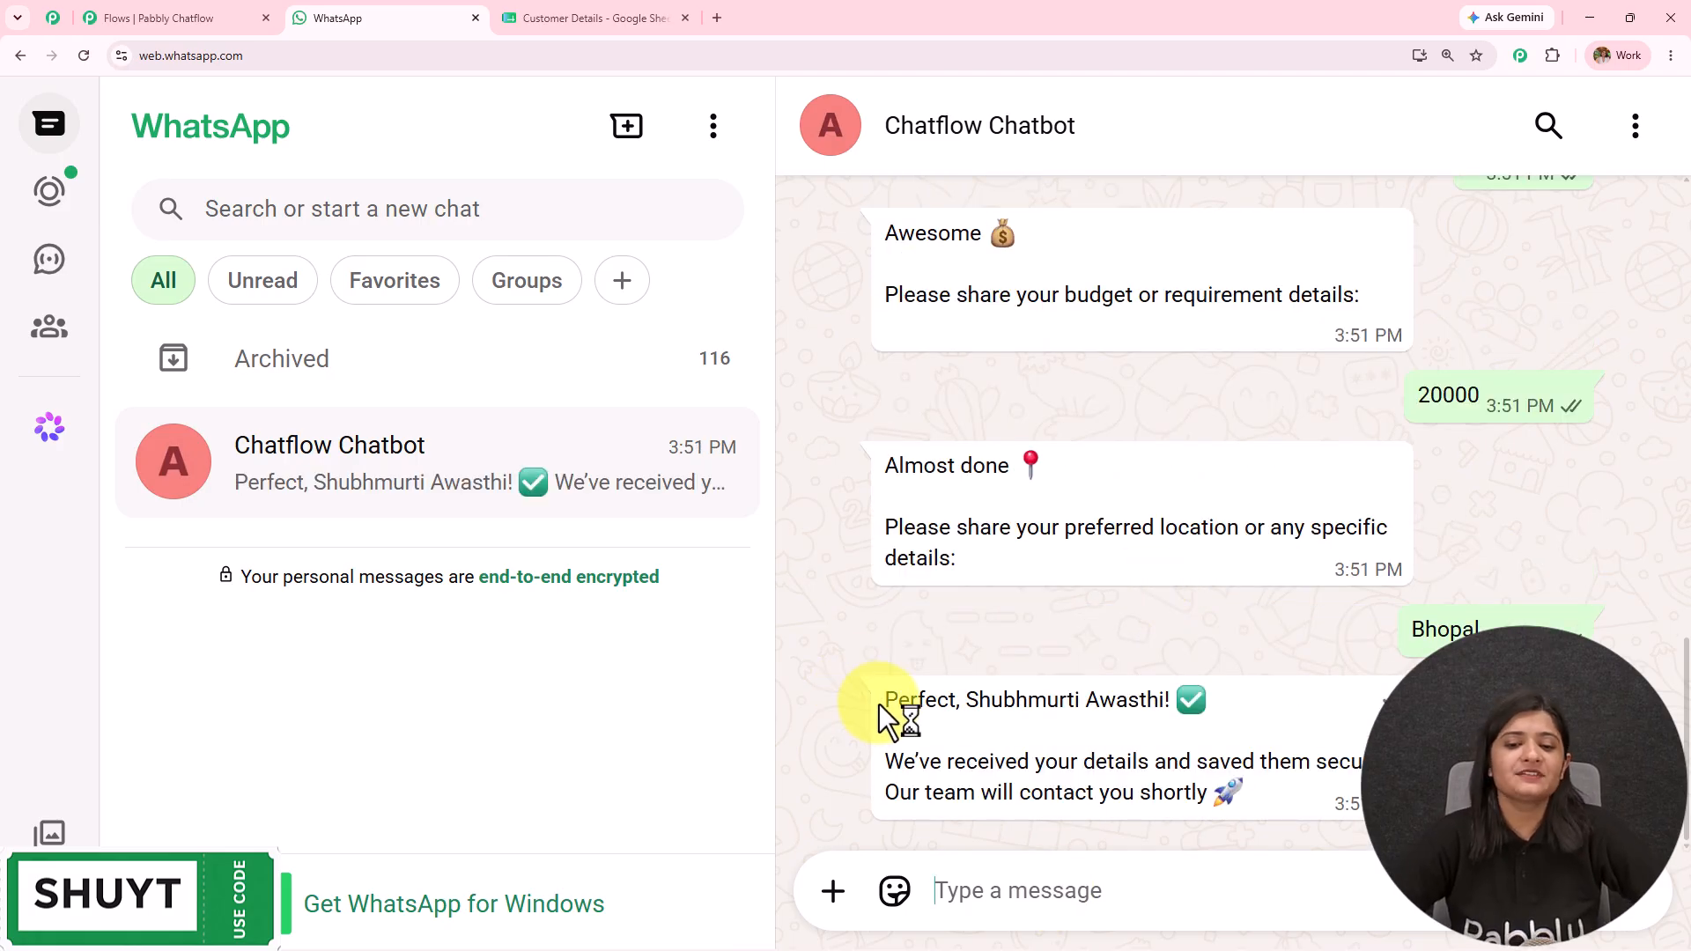
left_click_drag(879, 702, 1240, 704)
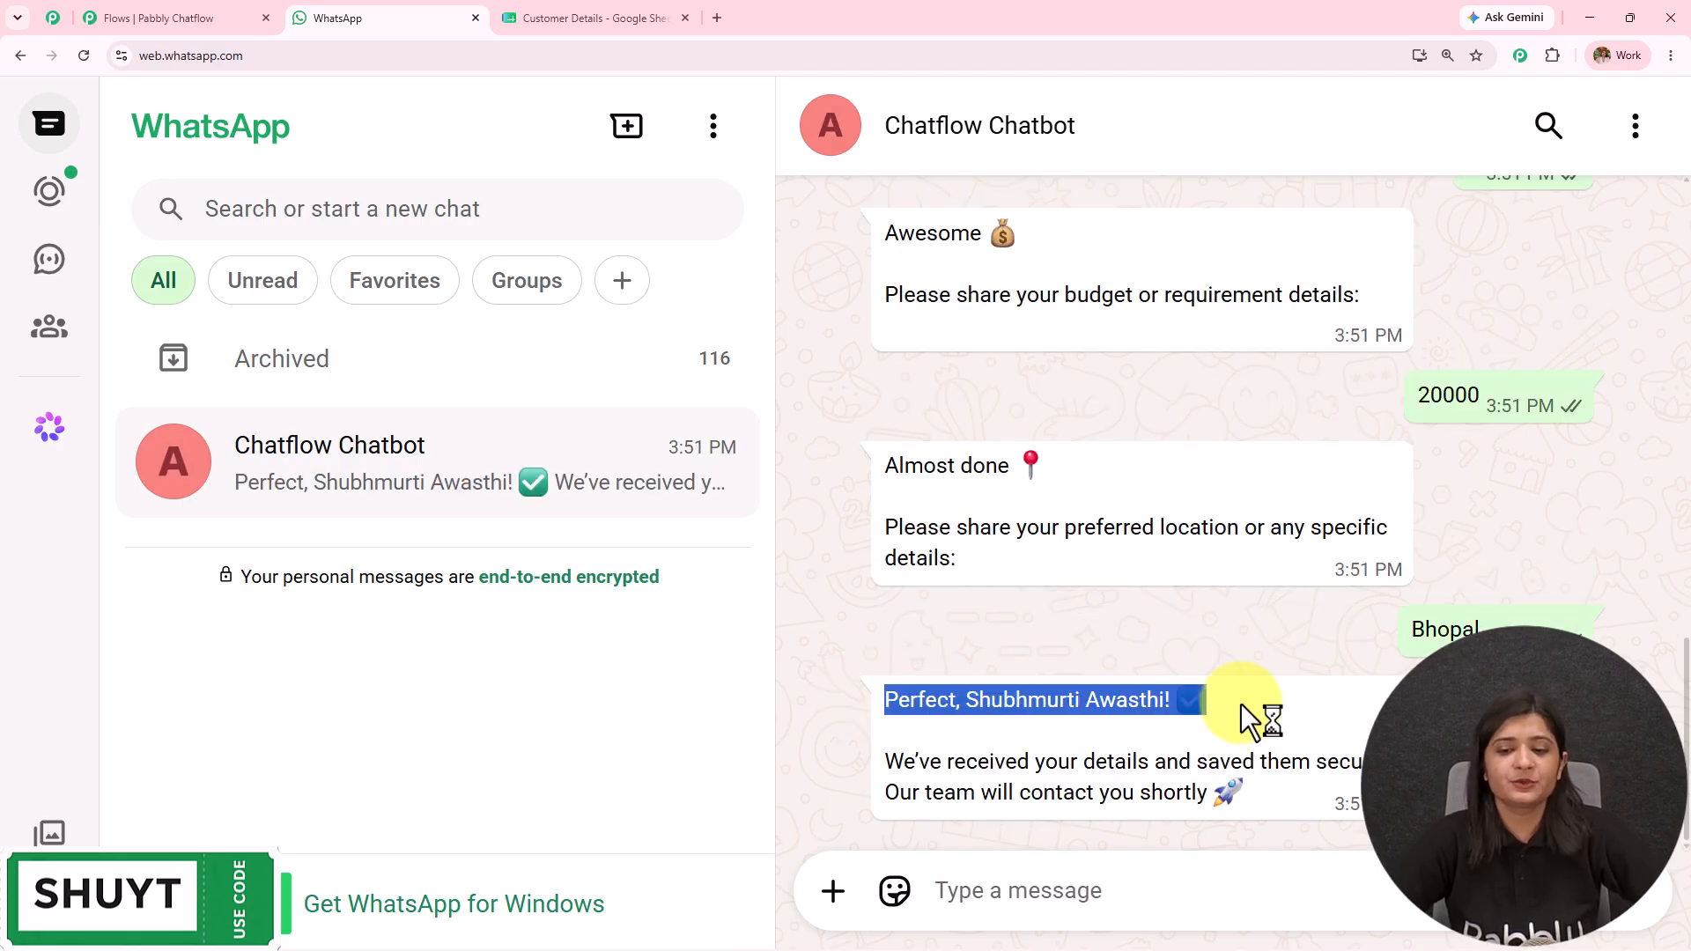
left_click_drag(882, 759, 1357, 803)
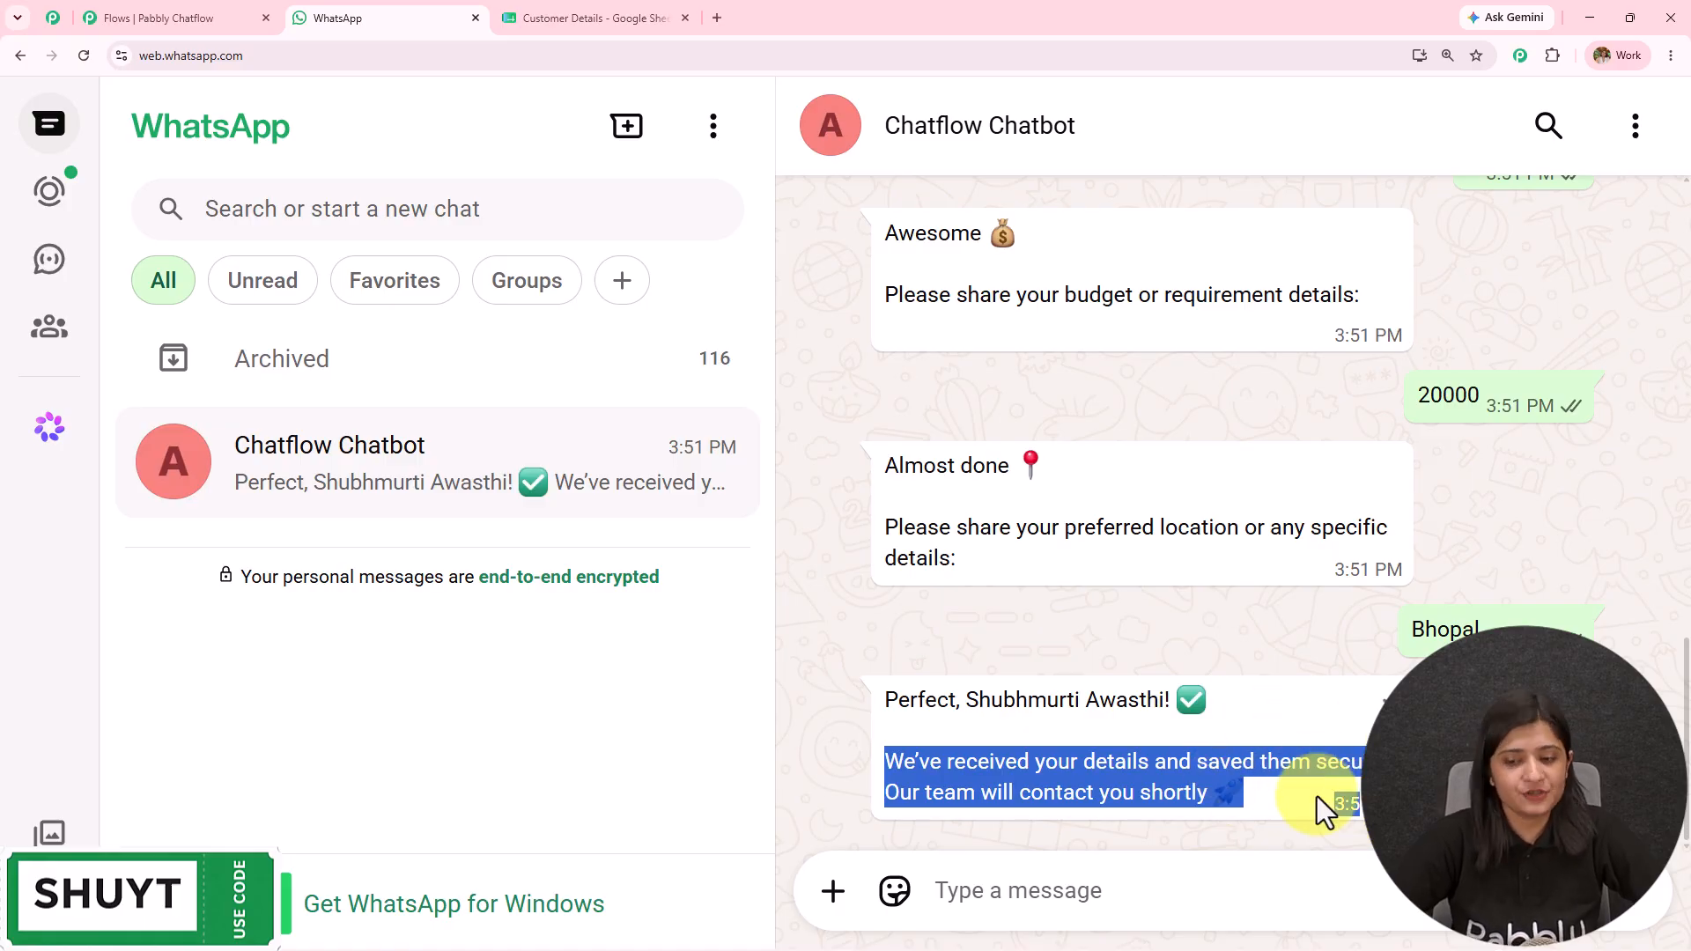
left_click(1444, 788)
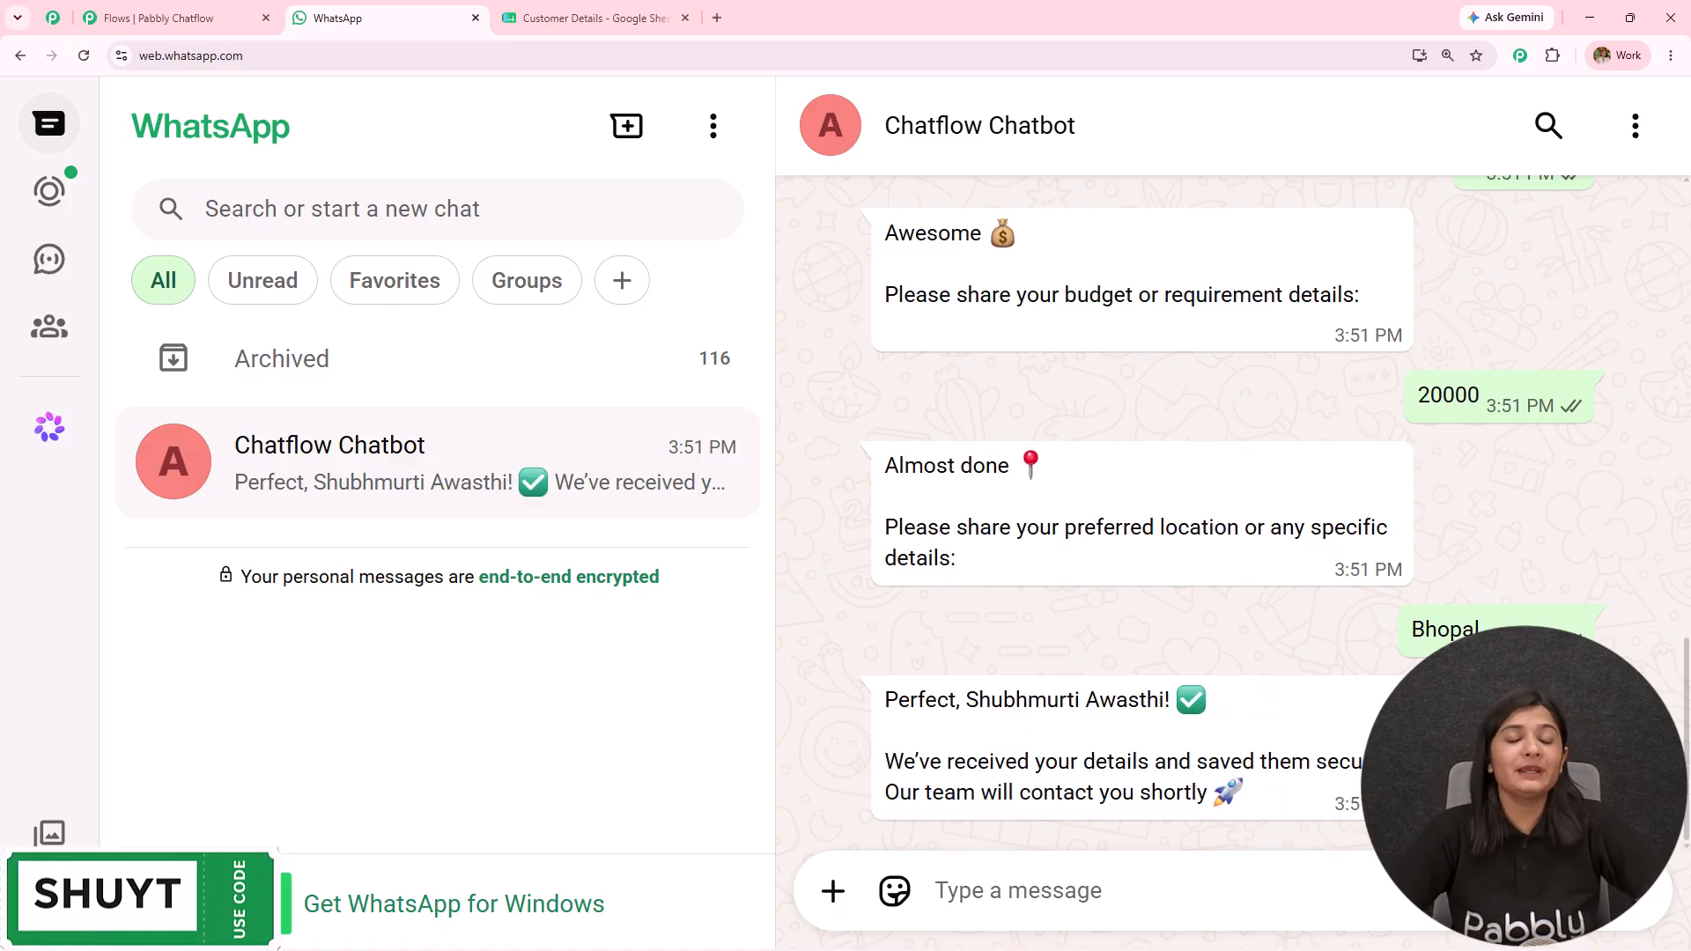
scroll(1382, 447, "up", 8)
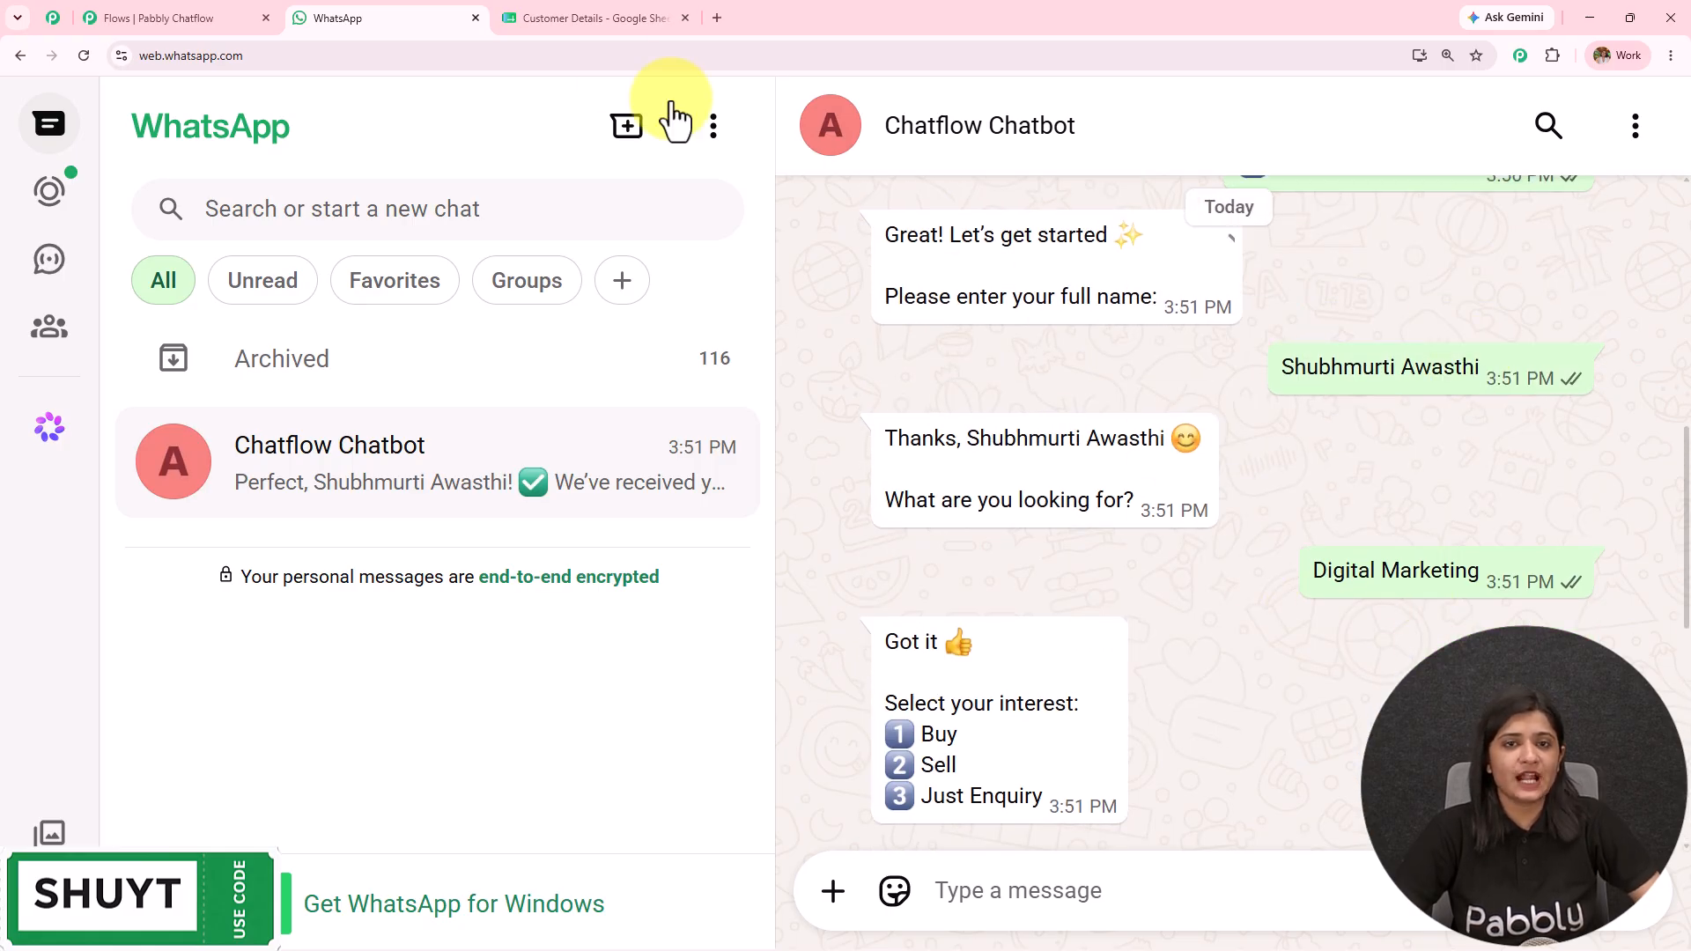
Step: In Customer Details, check the name in A2, Digital Marketing in B2 and 3 in C2
left_click(583, 18)
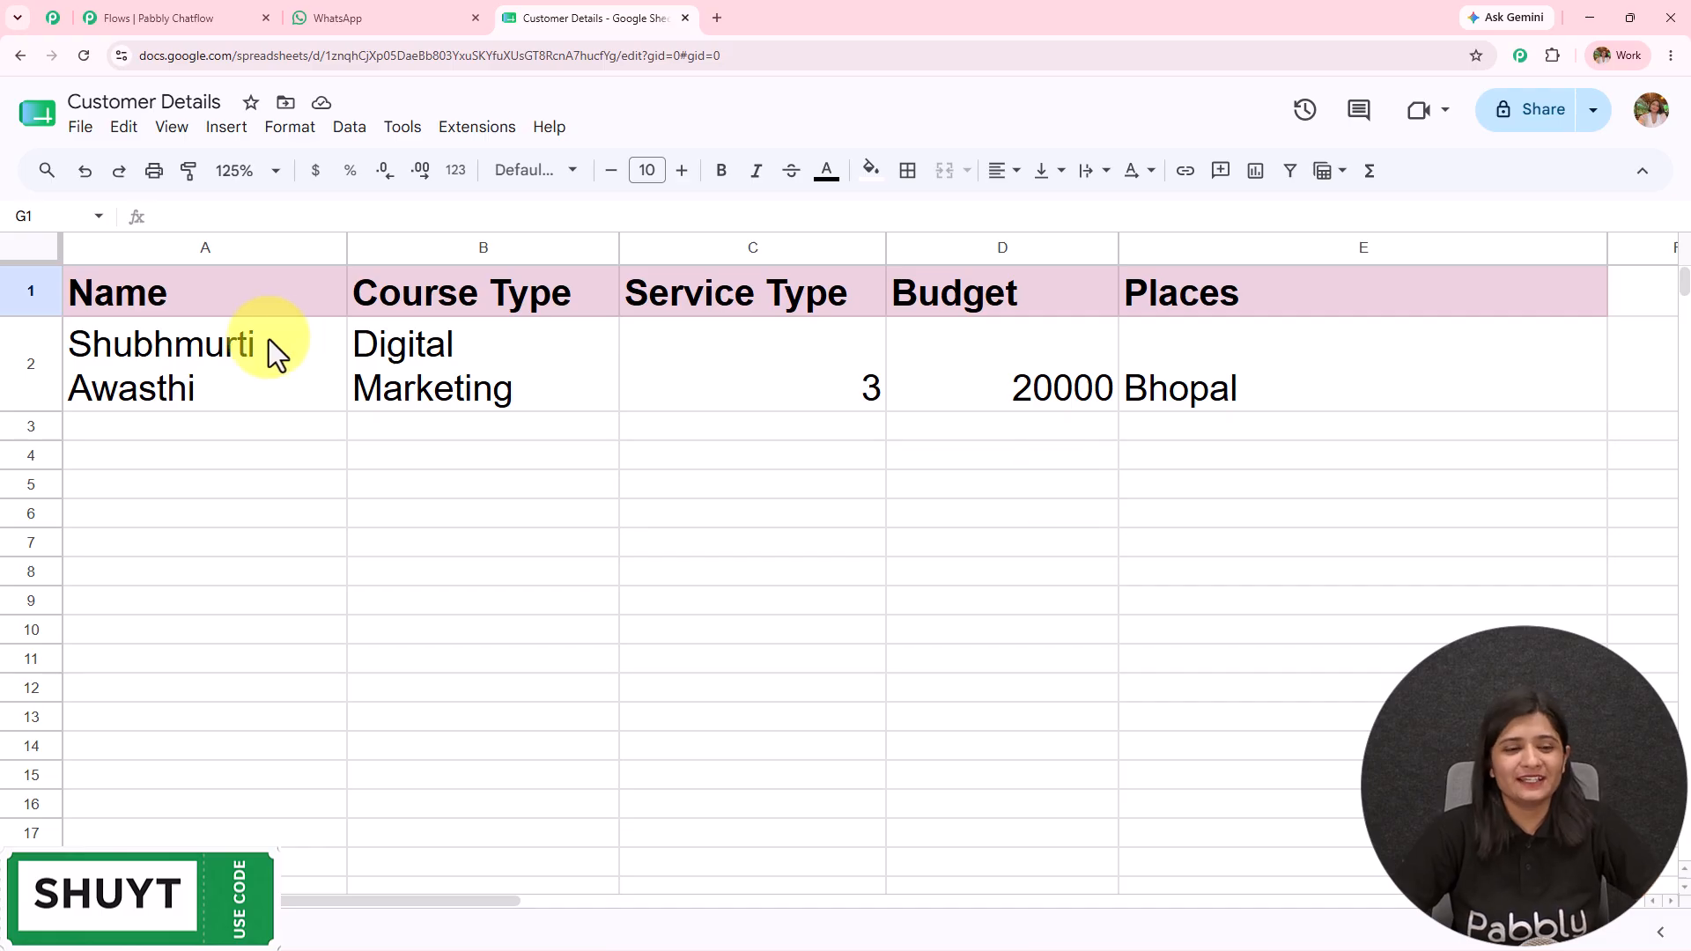
left_click(229, 362)
left_click(451, 383)
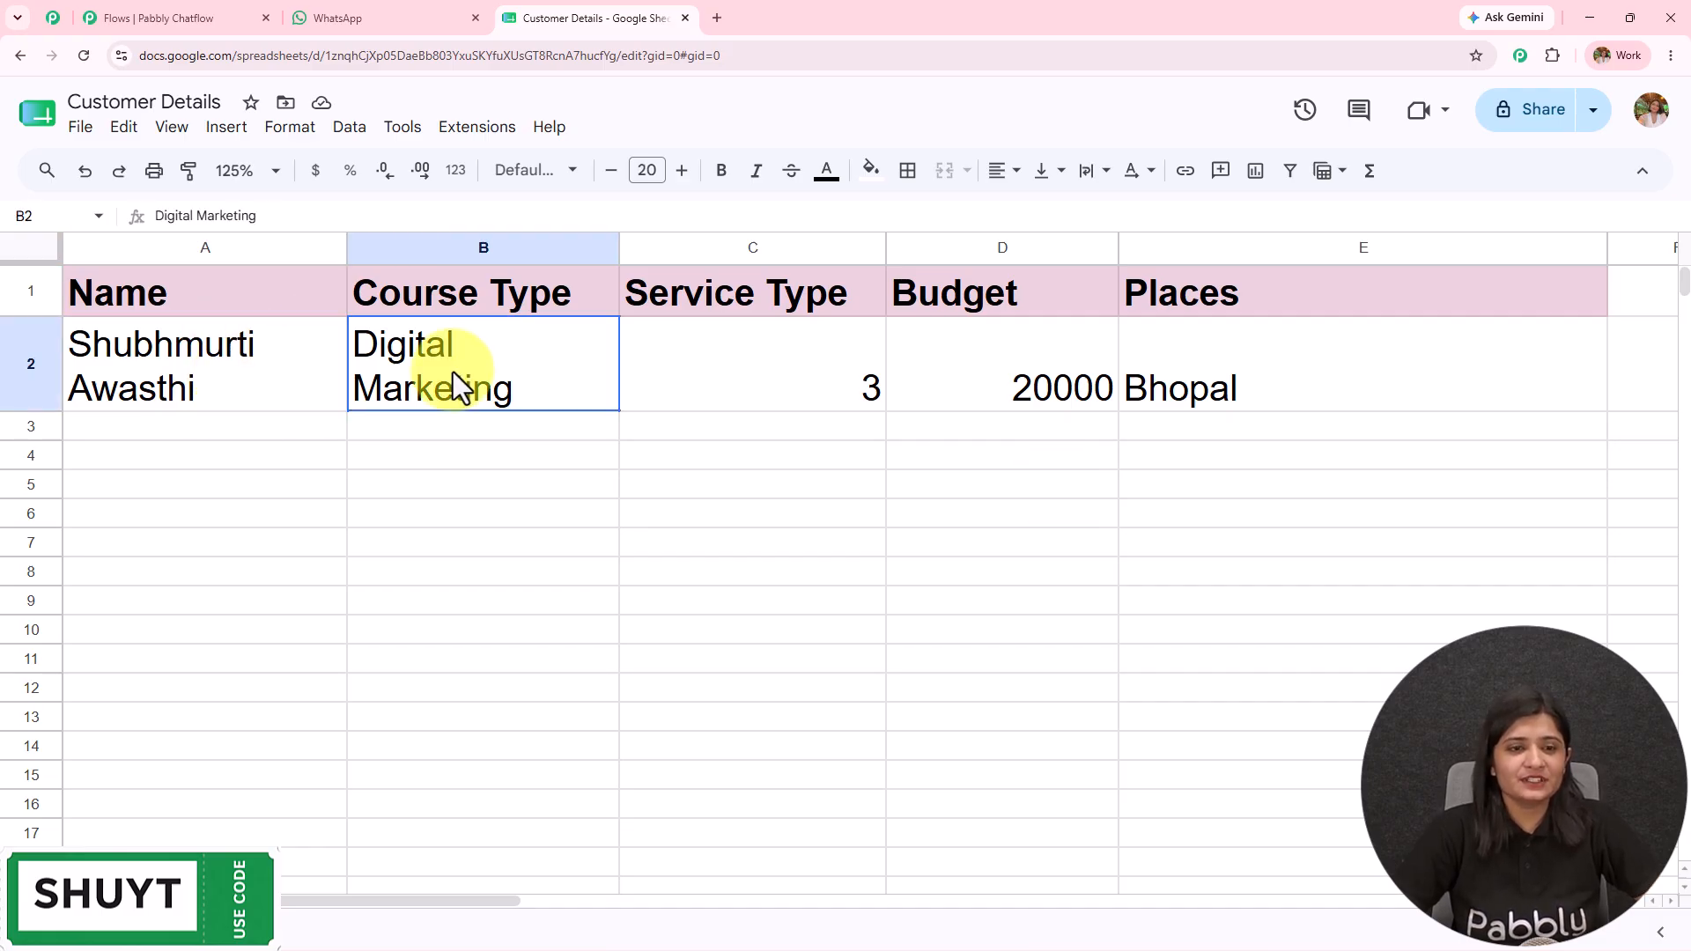
left_click(785, 379)
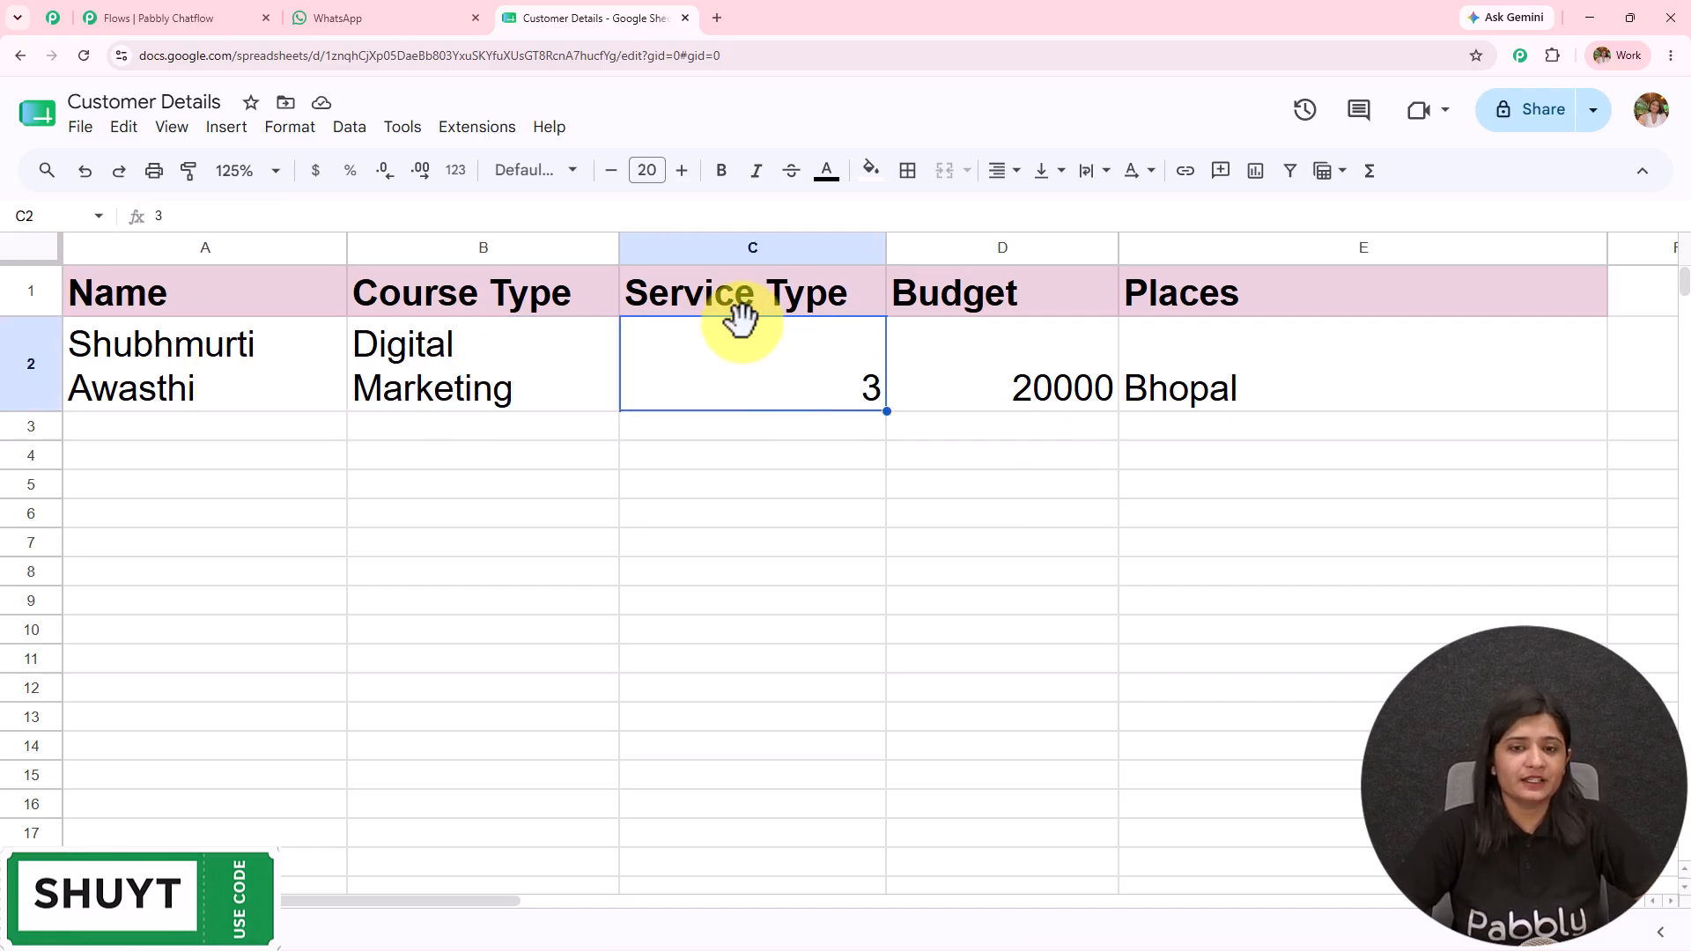
Step: Match the sheet against the chat replies, including the 20000 budget
left_click(393, 27)
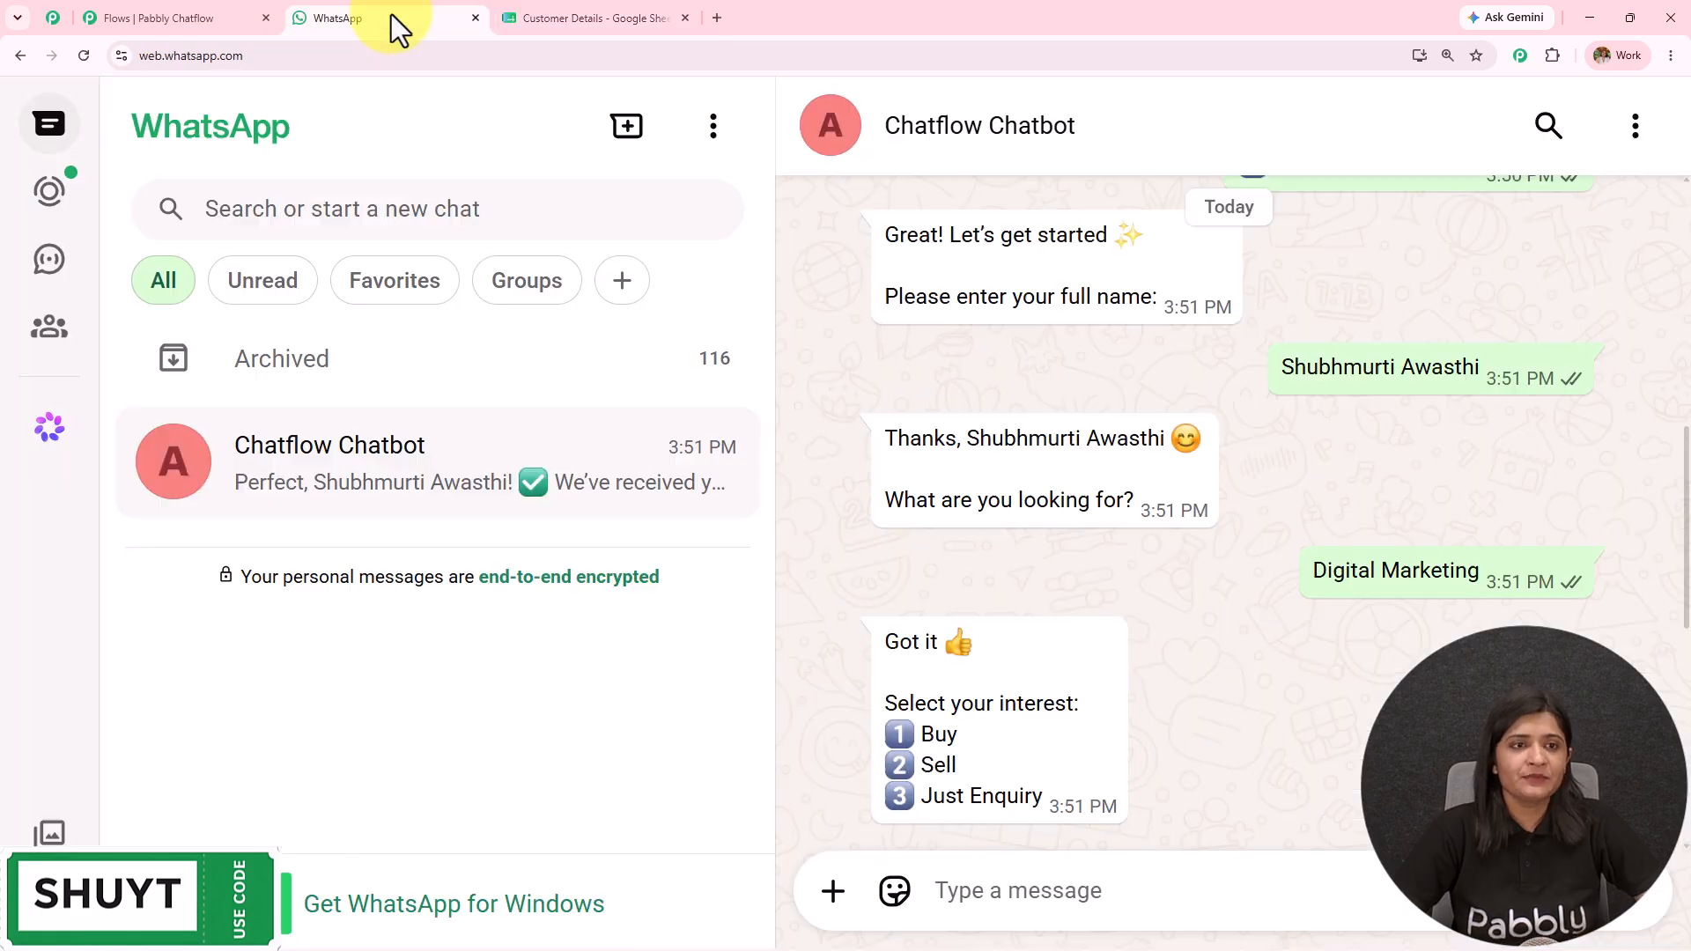
scroll(1112, 527, "up", 3)
scroll(1112, 527, "down", 5)
left_click_drag(933, 532, 1150, 539)
left_click(573, 18)
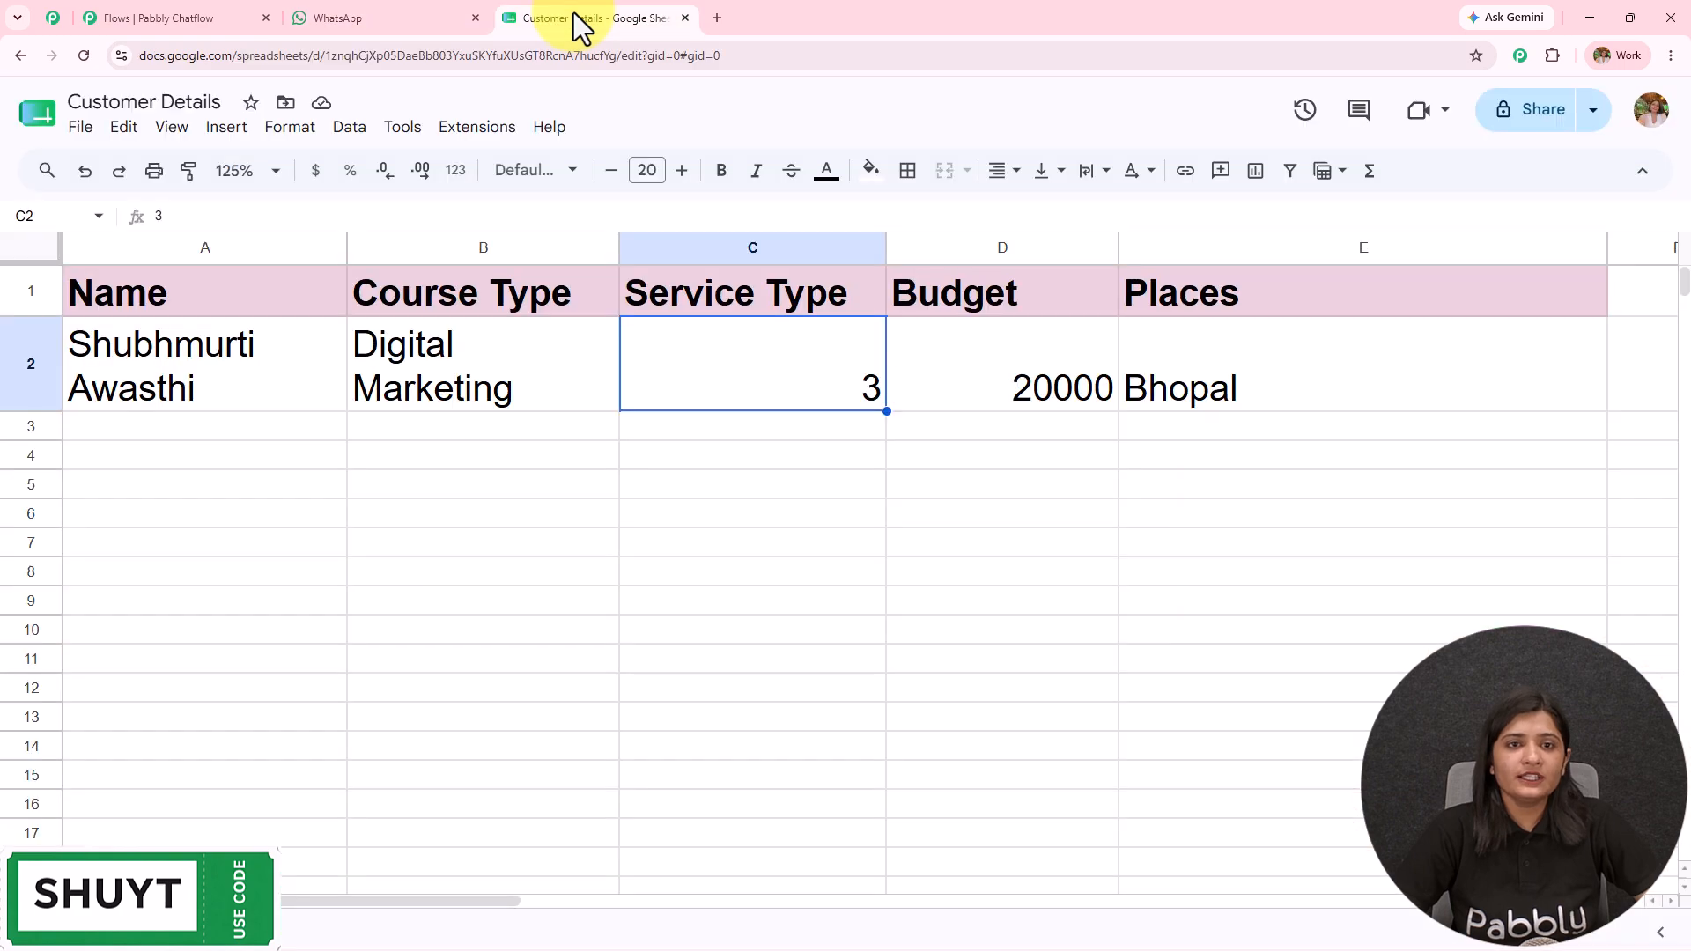
key("ctrl+shift+Tab")
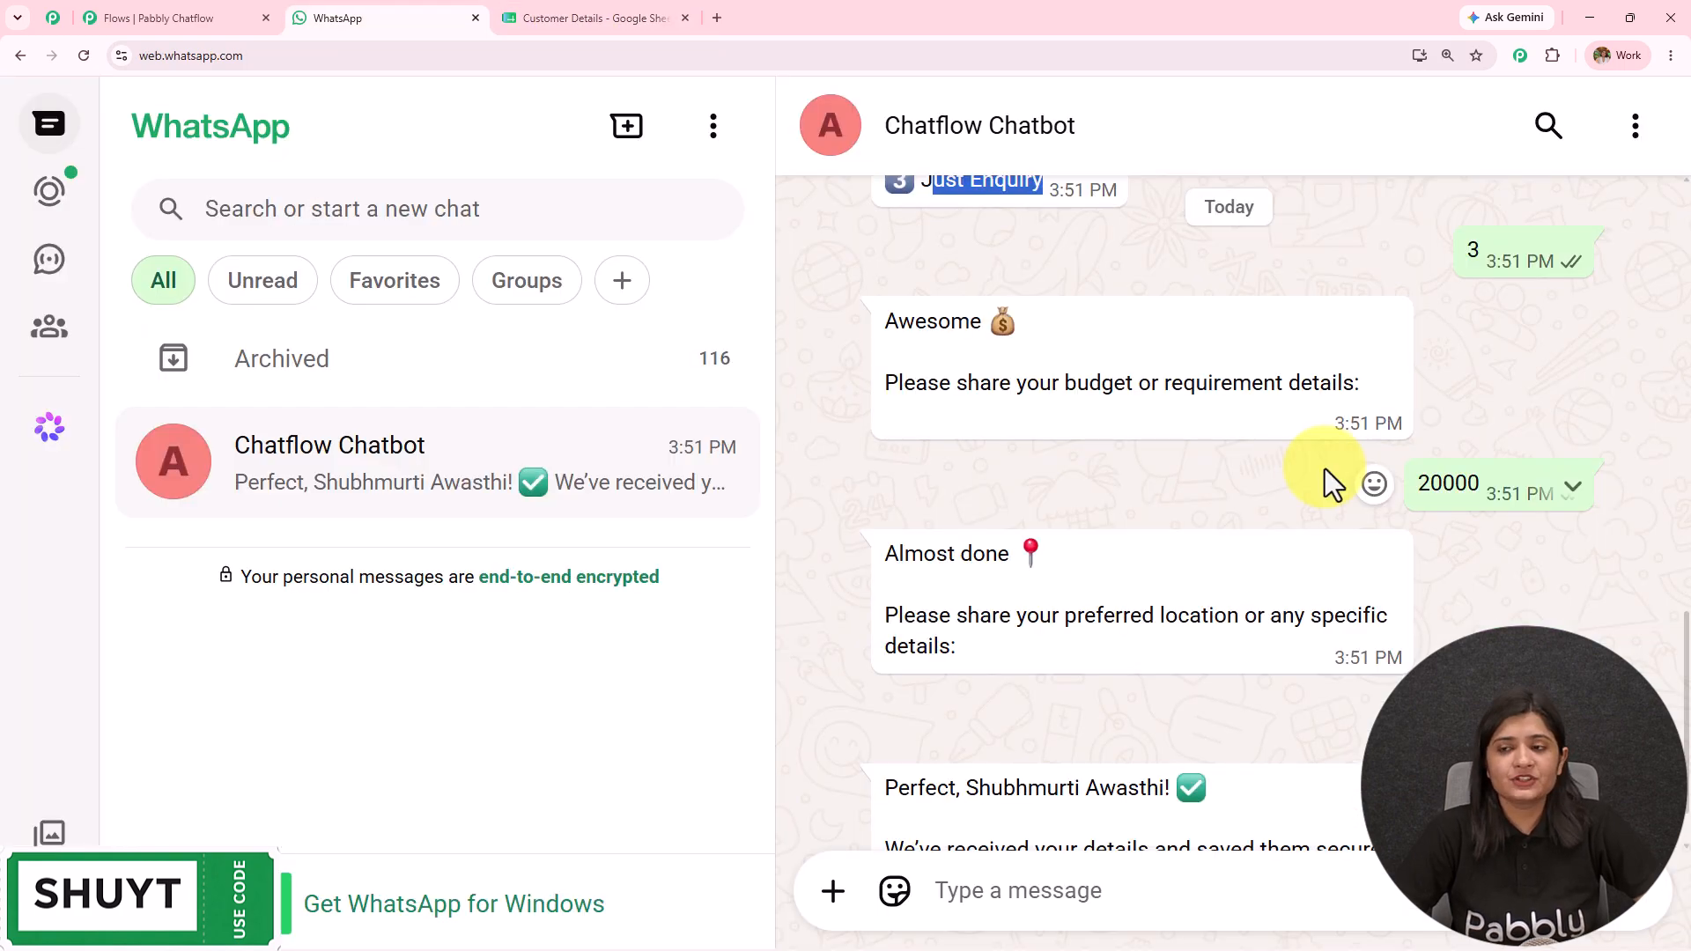
scroll(1324, 468, "up", 2)
double_click(1416, 575)
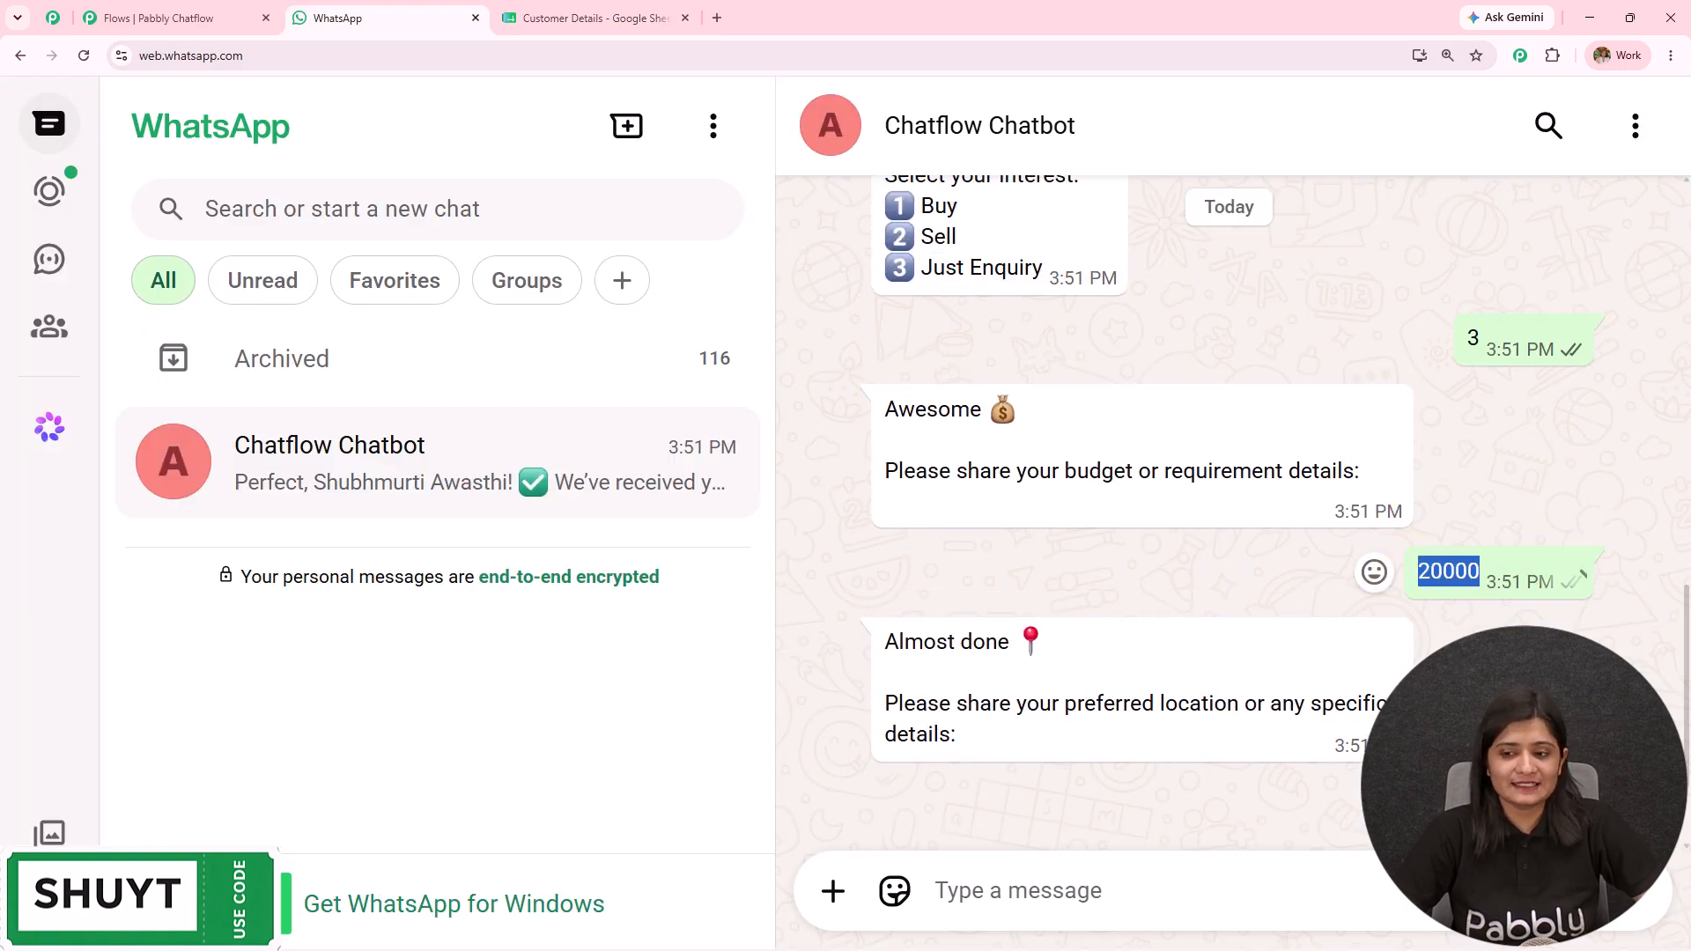
key("ctrl+Tab")
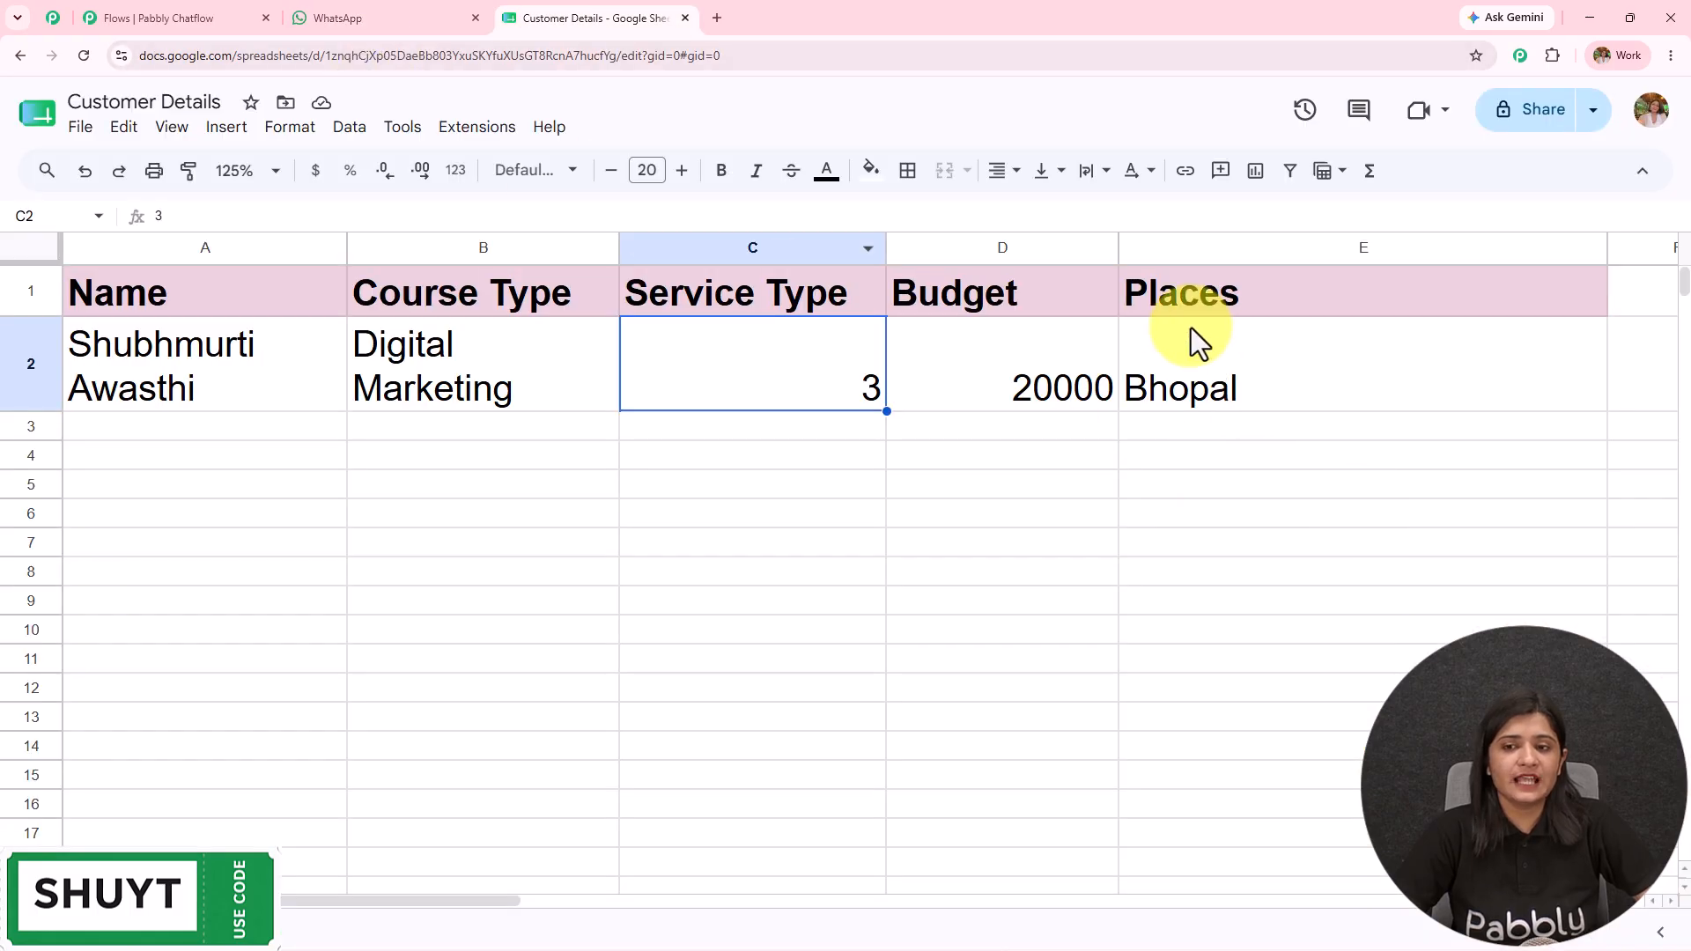
Step: Pan the Collect Details flow across the Trigger, welcome message, Question and API Request nodes
left_click(203, 6)
left_click_drag(1095, 537, 1546, 630)
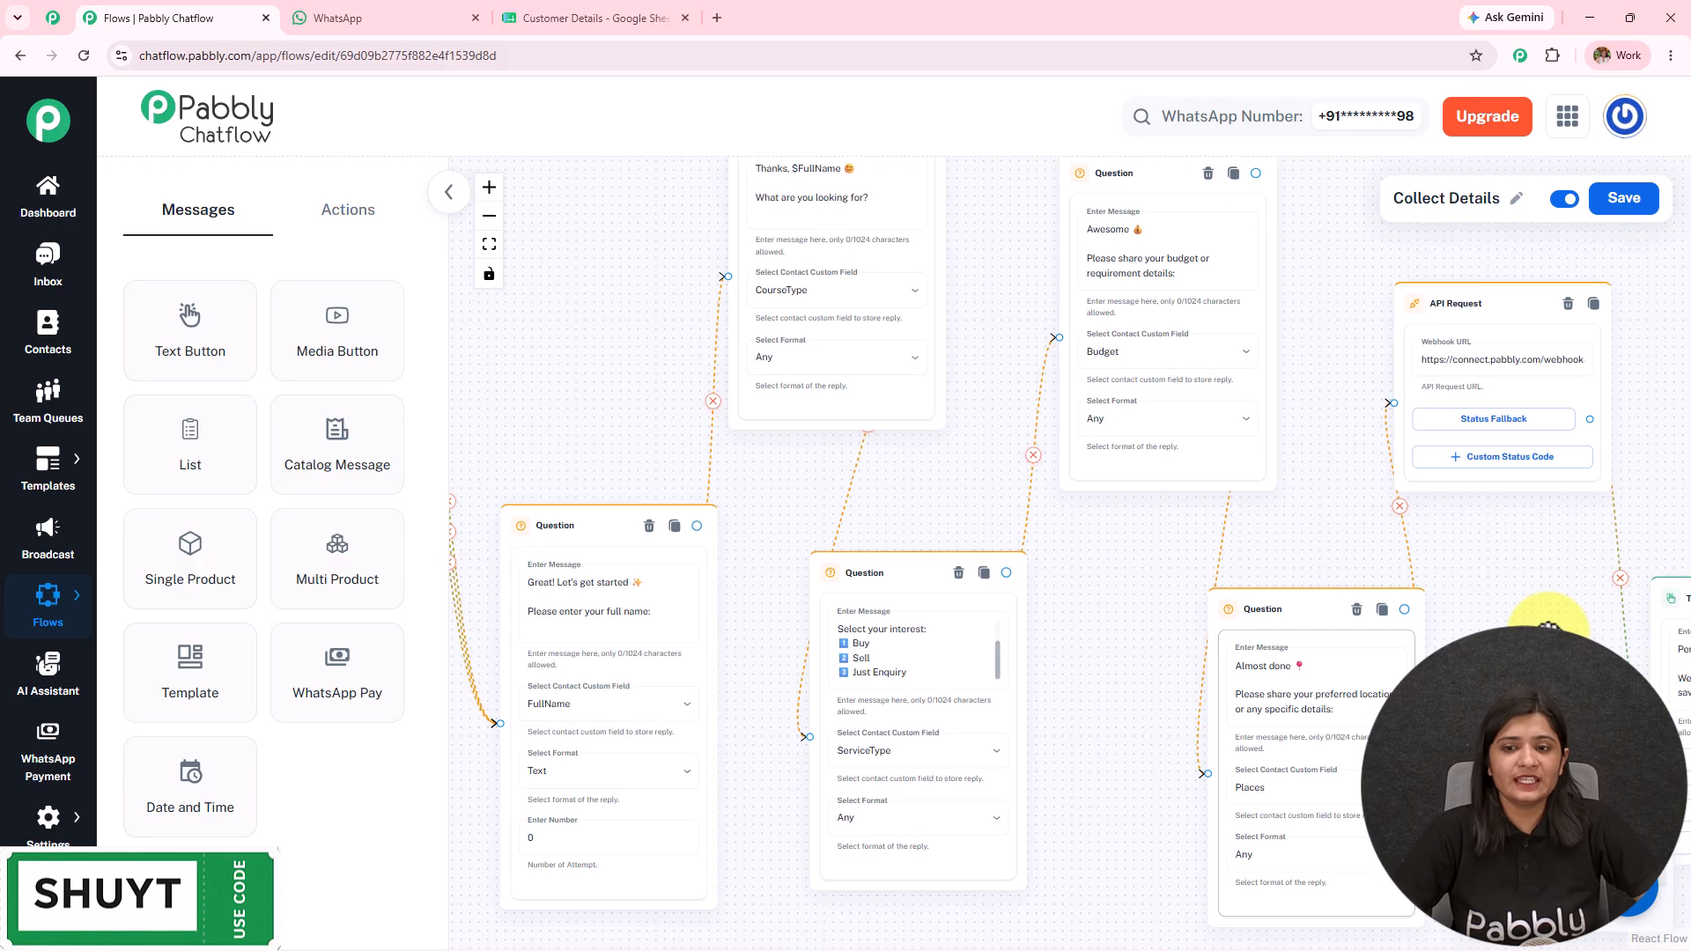
left_click_drag(863, 551, 1497, 622)
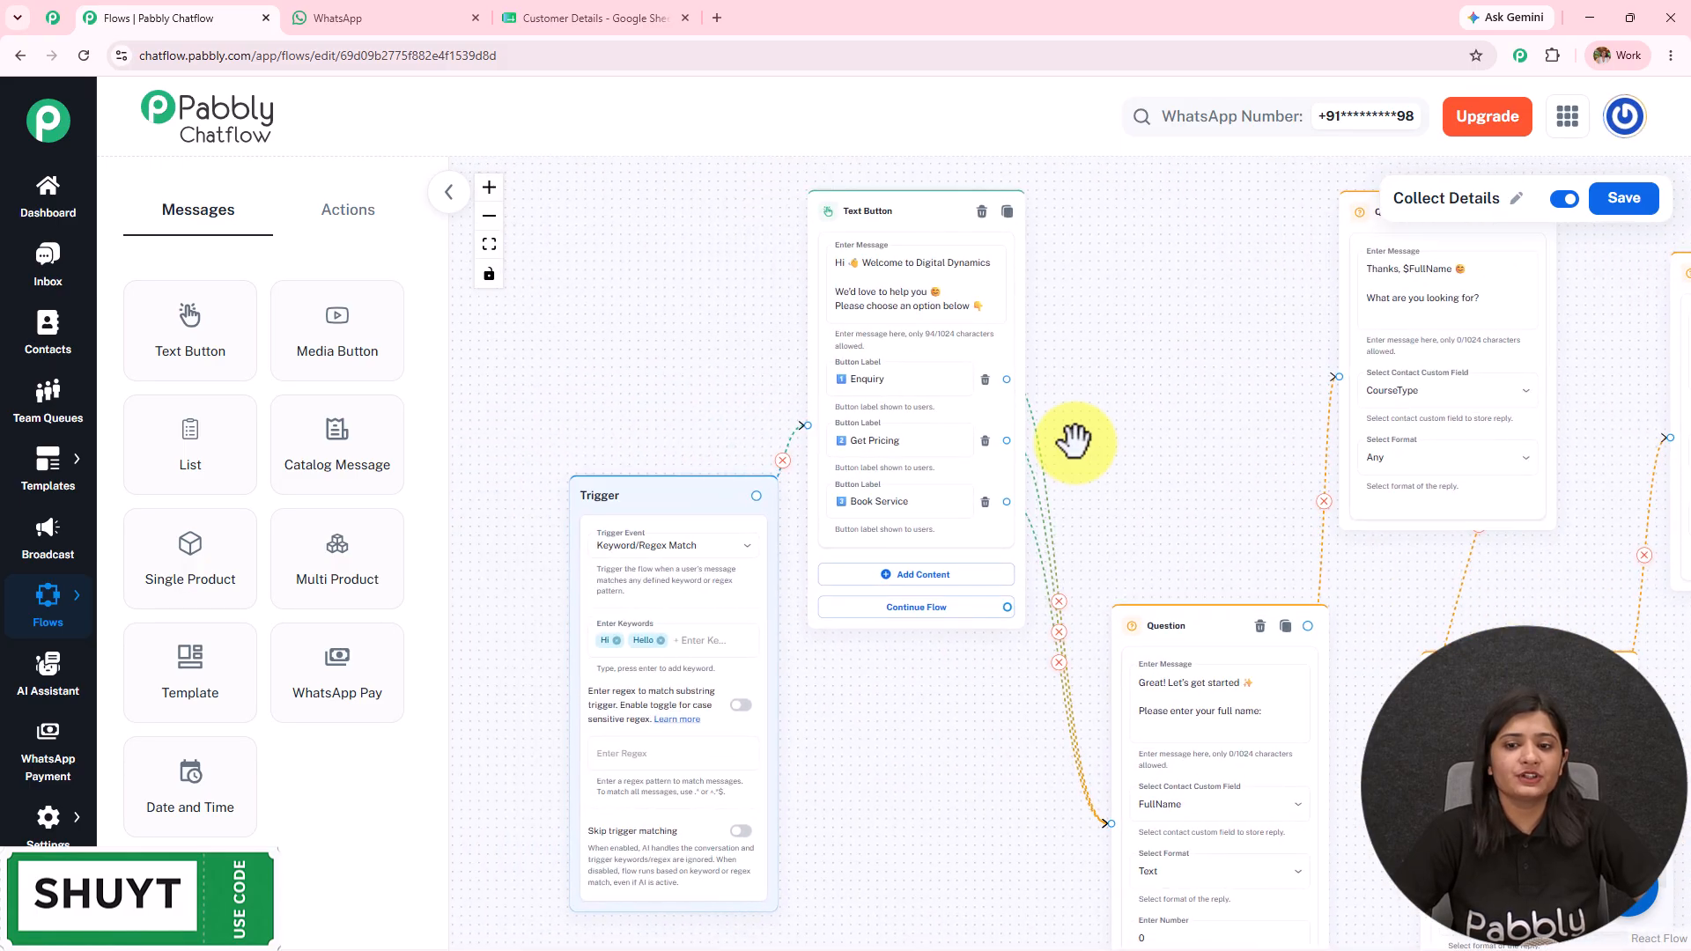
left_click_drag(1181, 438, 719, 465)
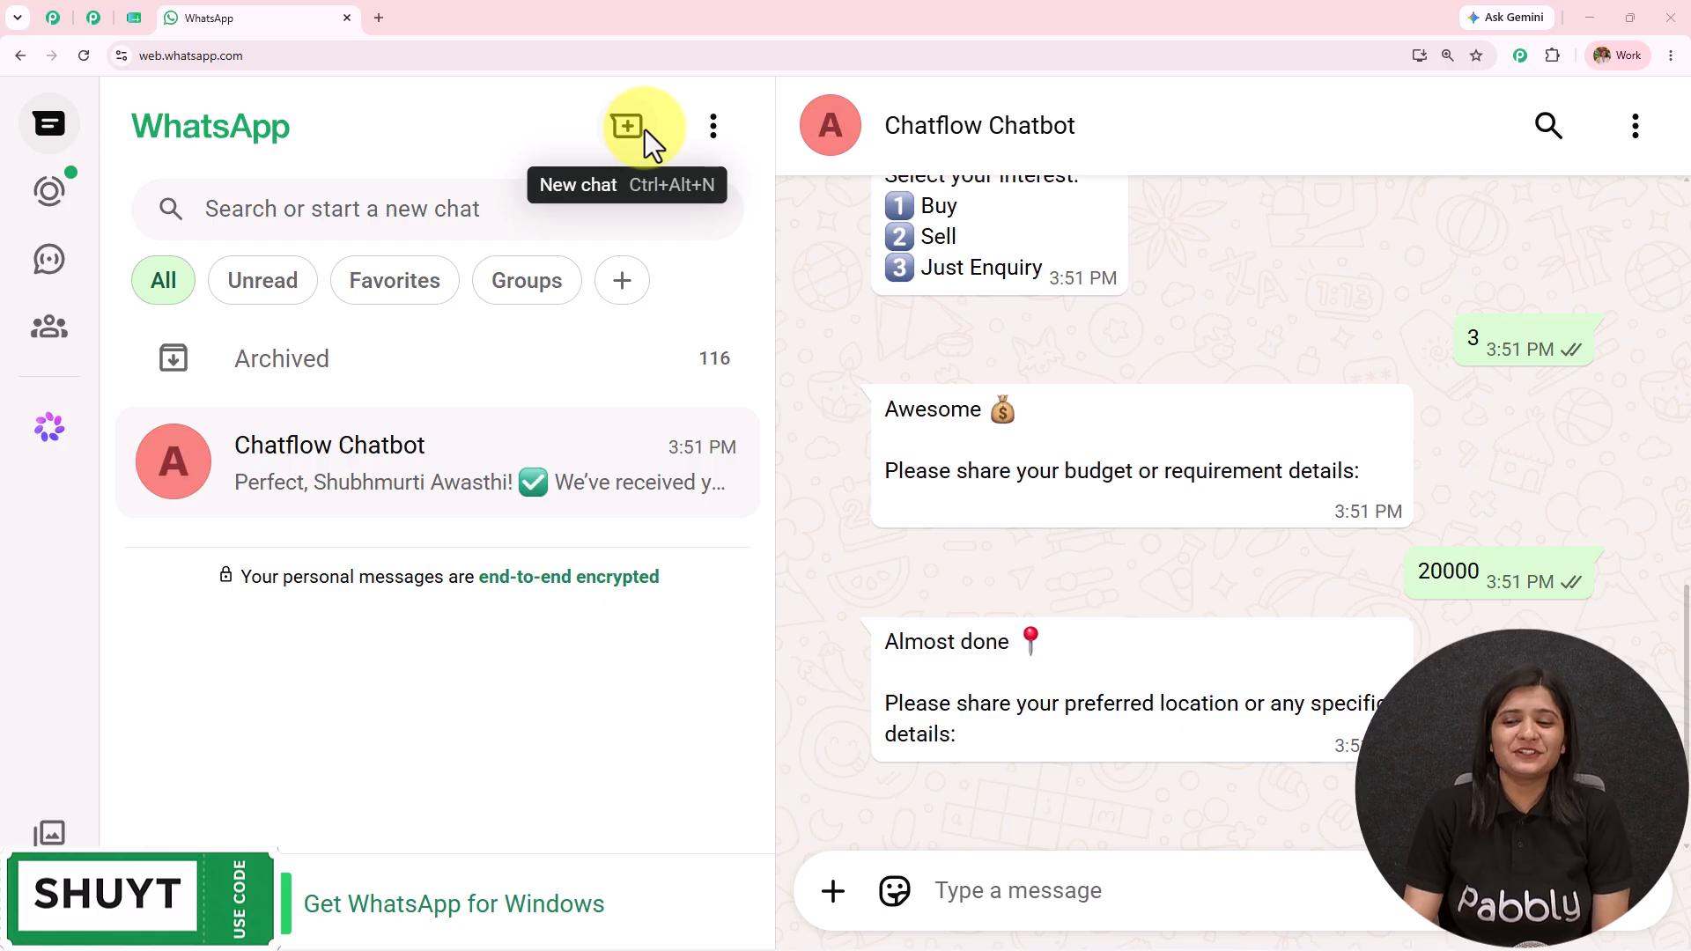
Step: Scroll through the bot conversation, recheck the Customer Details sheet, and open a new browser tab
scroll(1265, 594, "up", 5)
scroll(1265, 594, "up", 10)
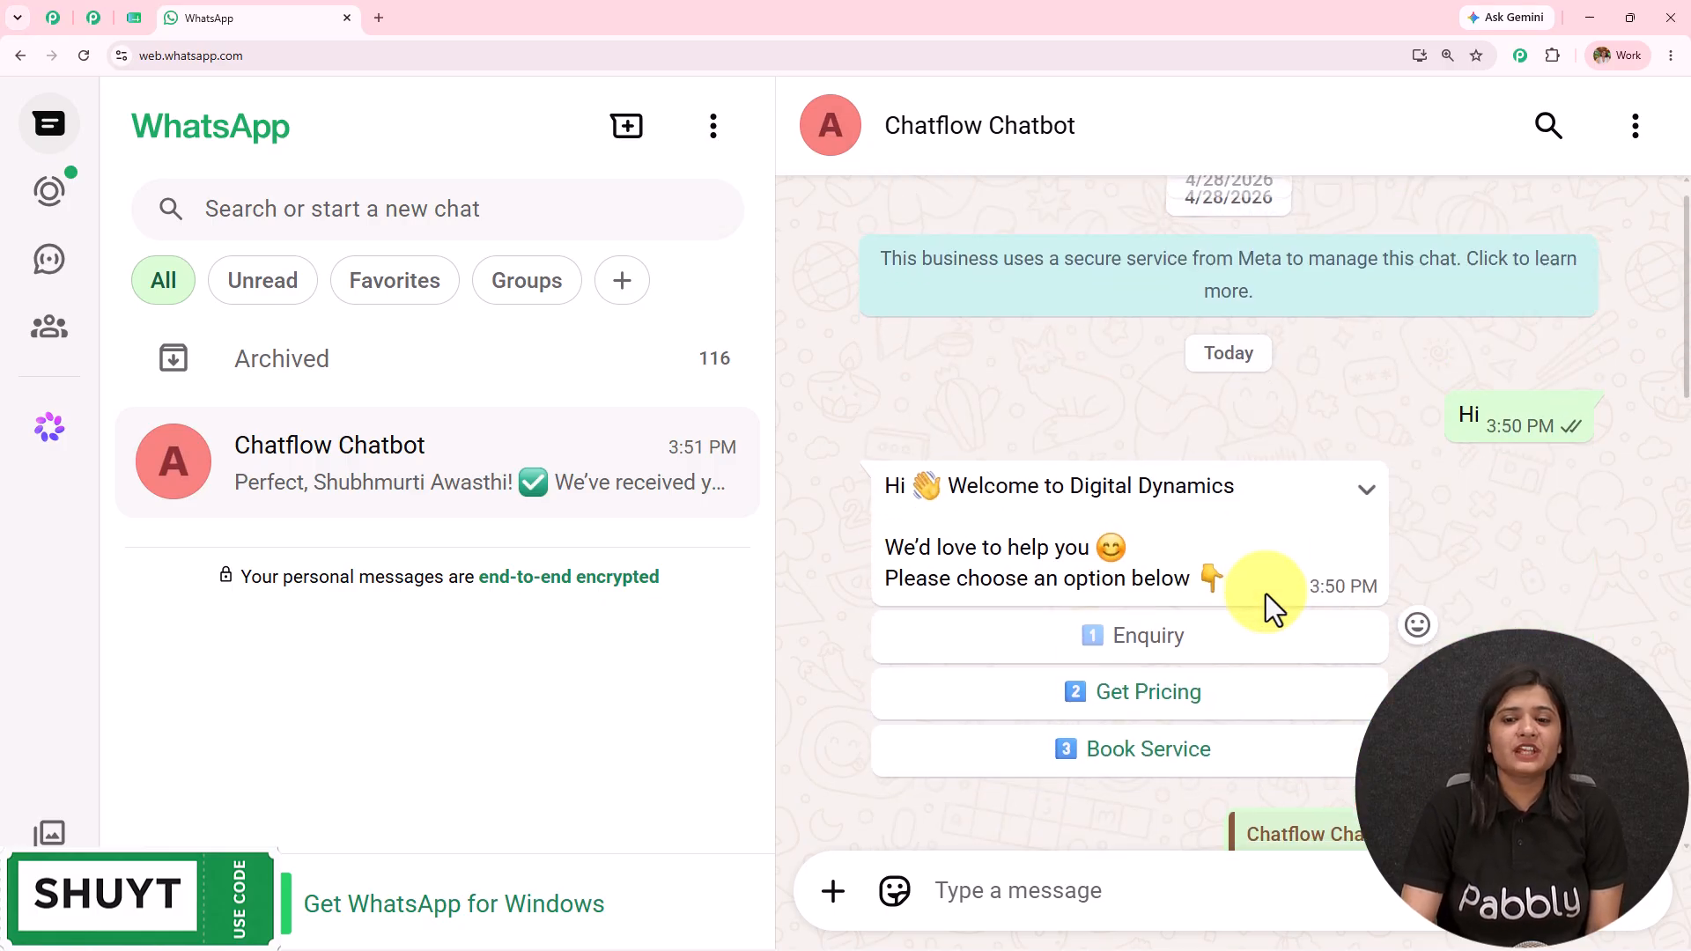
scroll(1266, 594, "down", 15)
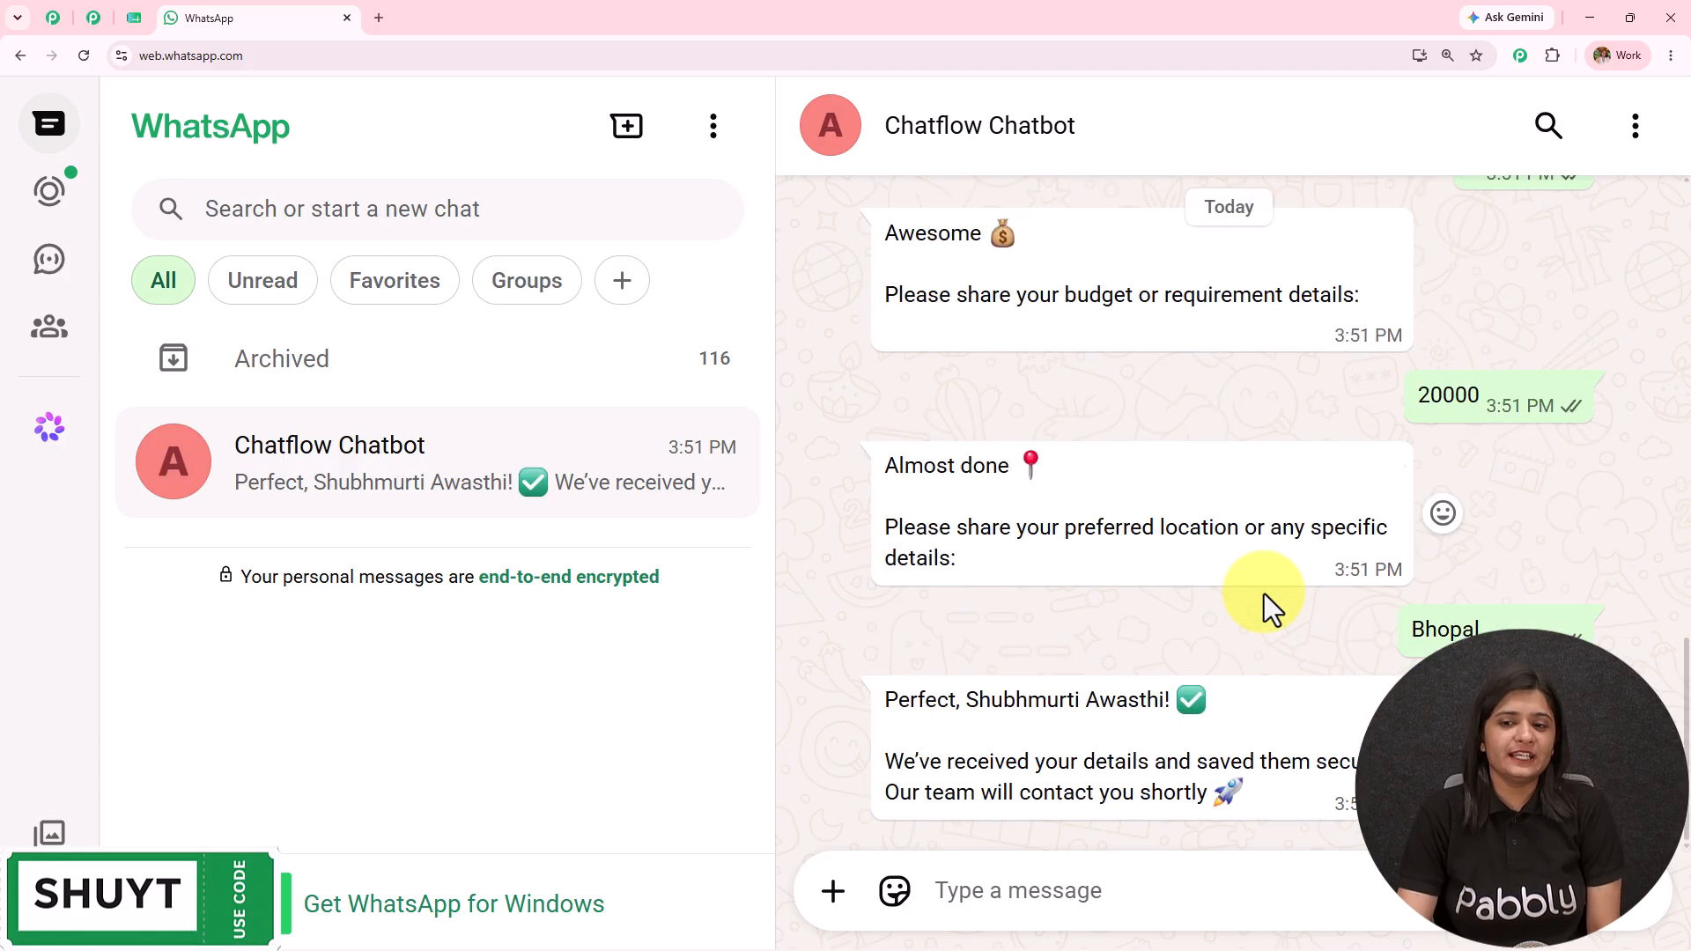
left_click(138, 19)
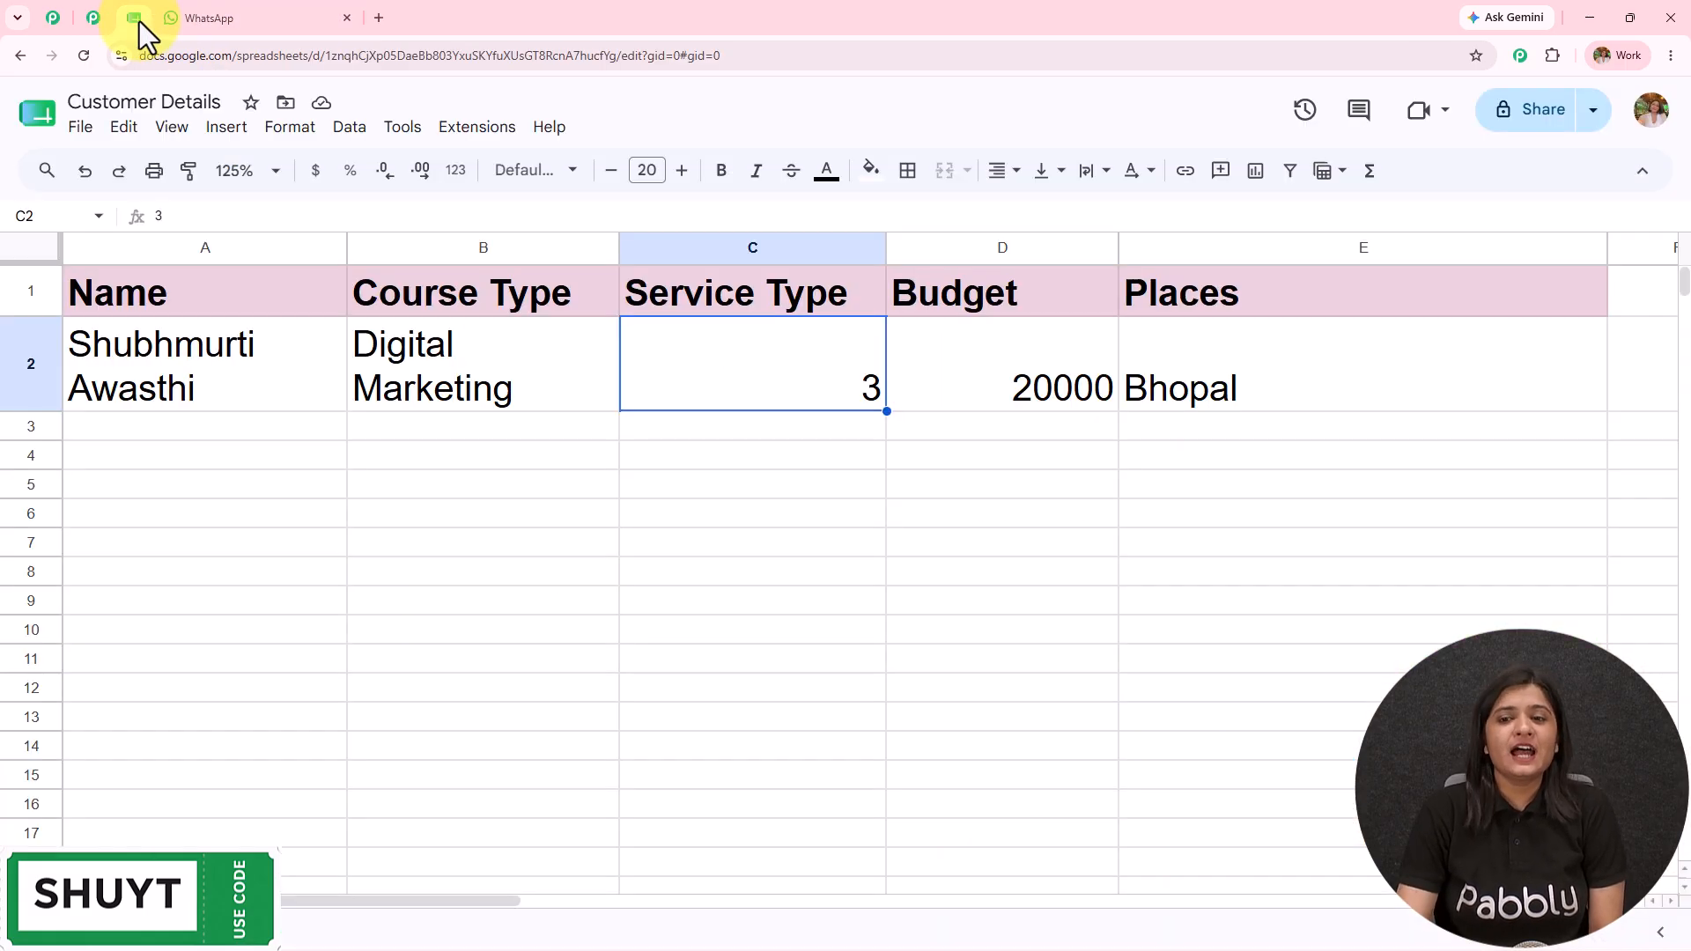
left_click(1327, 515)
left_click(341, 20)
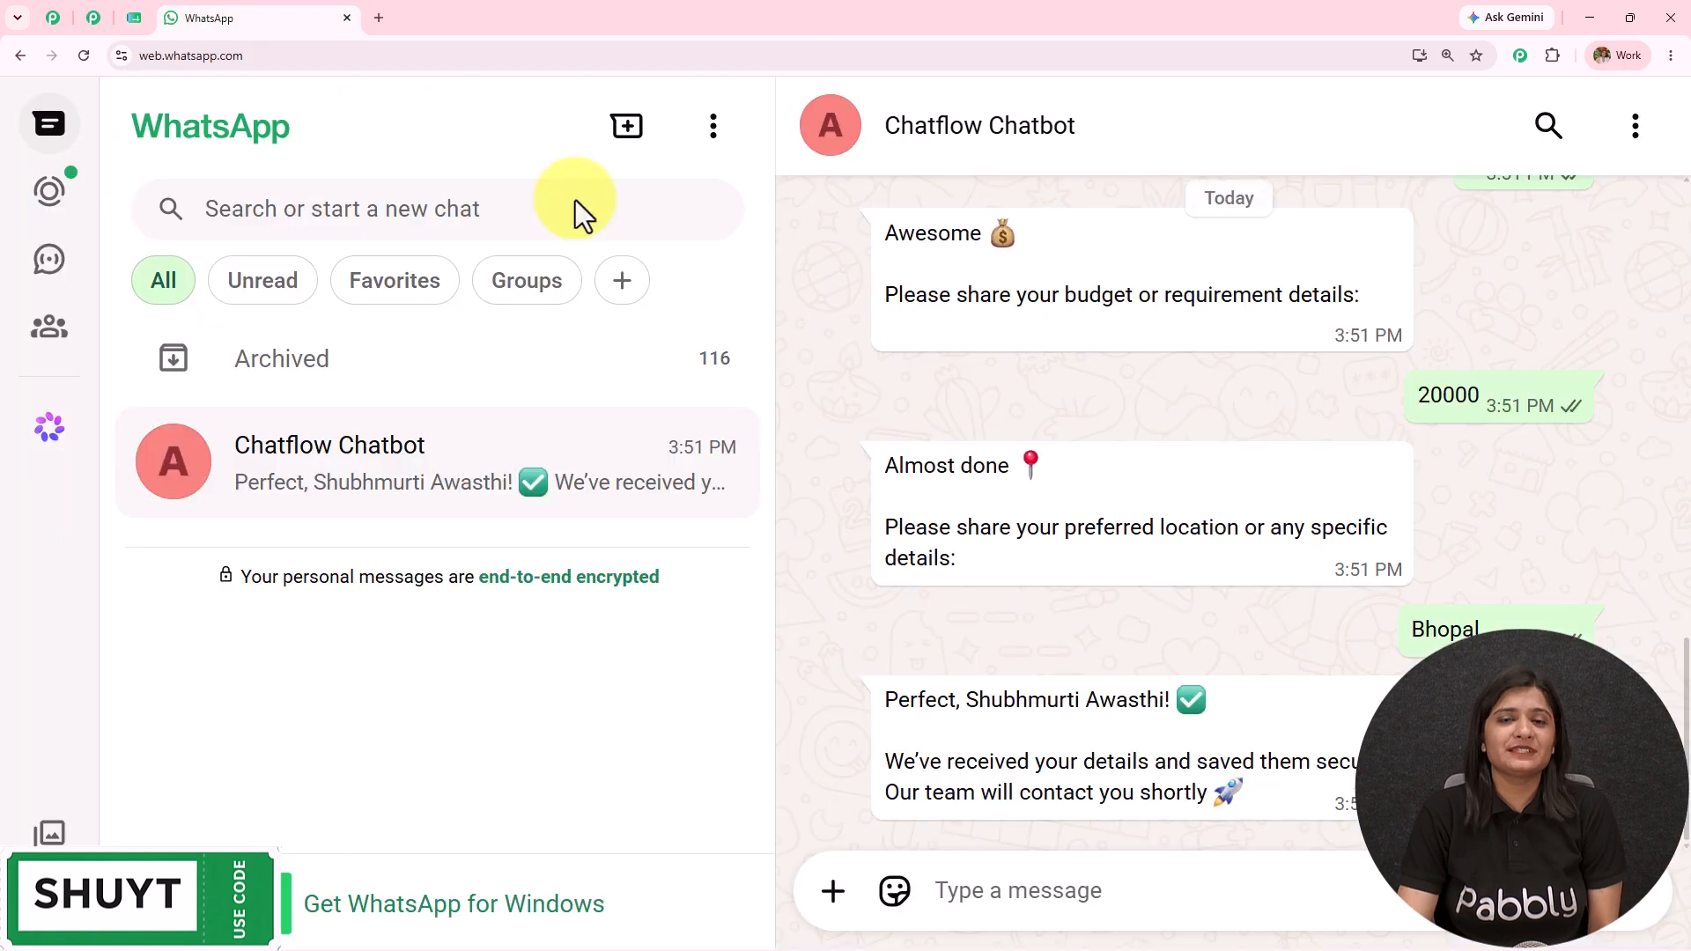
left_click(379, 17)
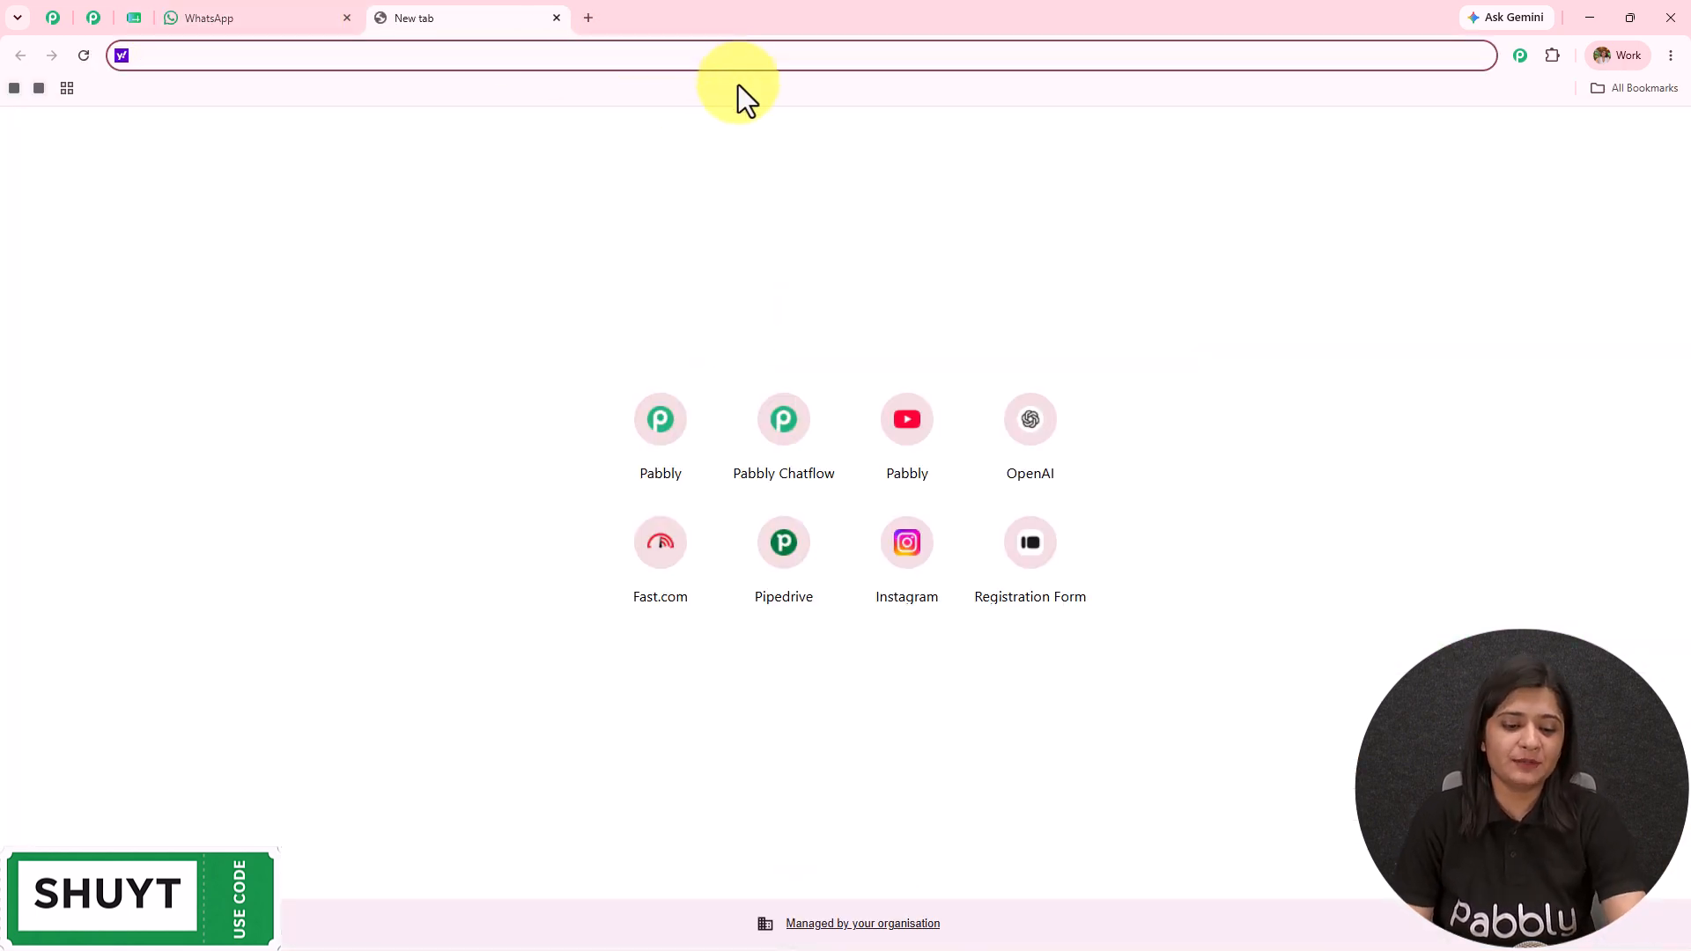
Step: Load the Pabbly Chatflow website, dismiss the limited offer popup, and go to Sign In
type("pabbly.com/chatflow")
key("Return")
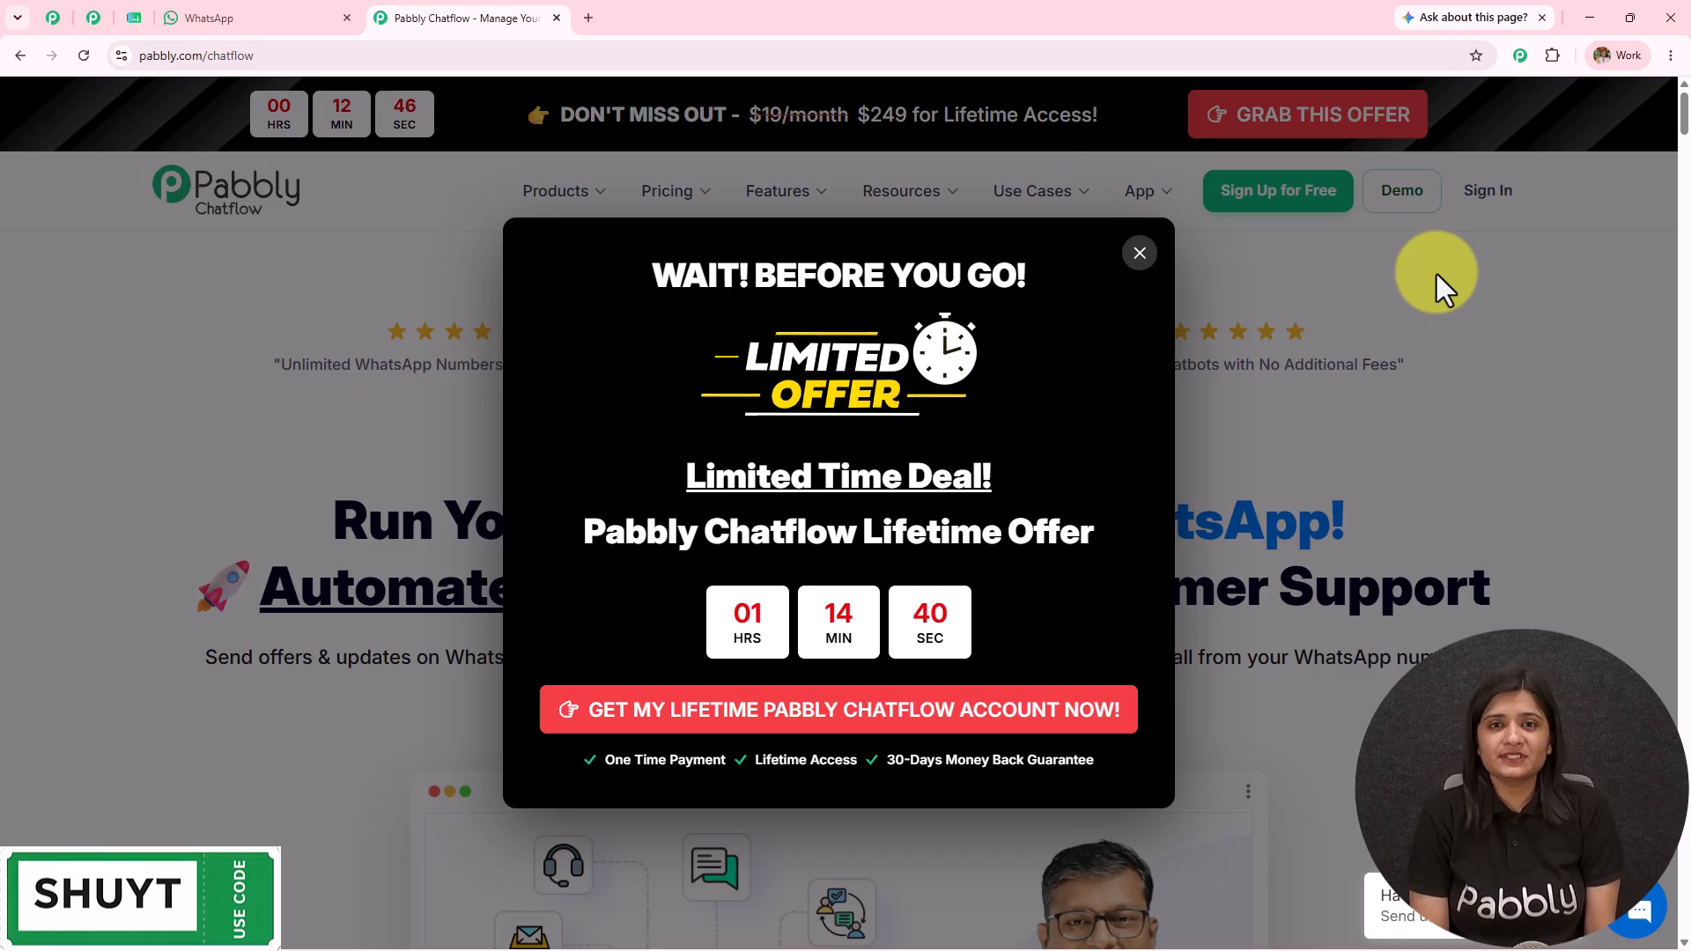
left_click(1141, 253)
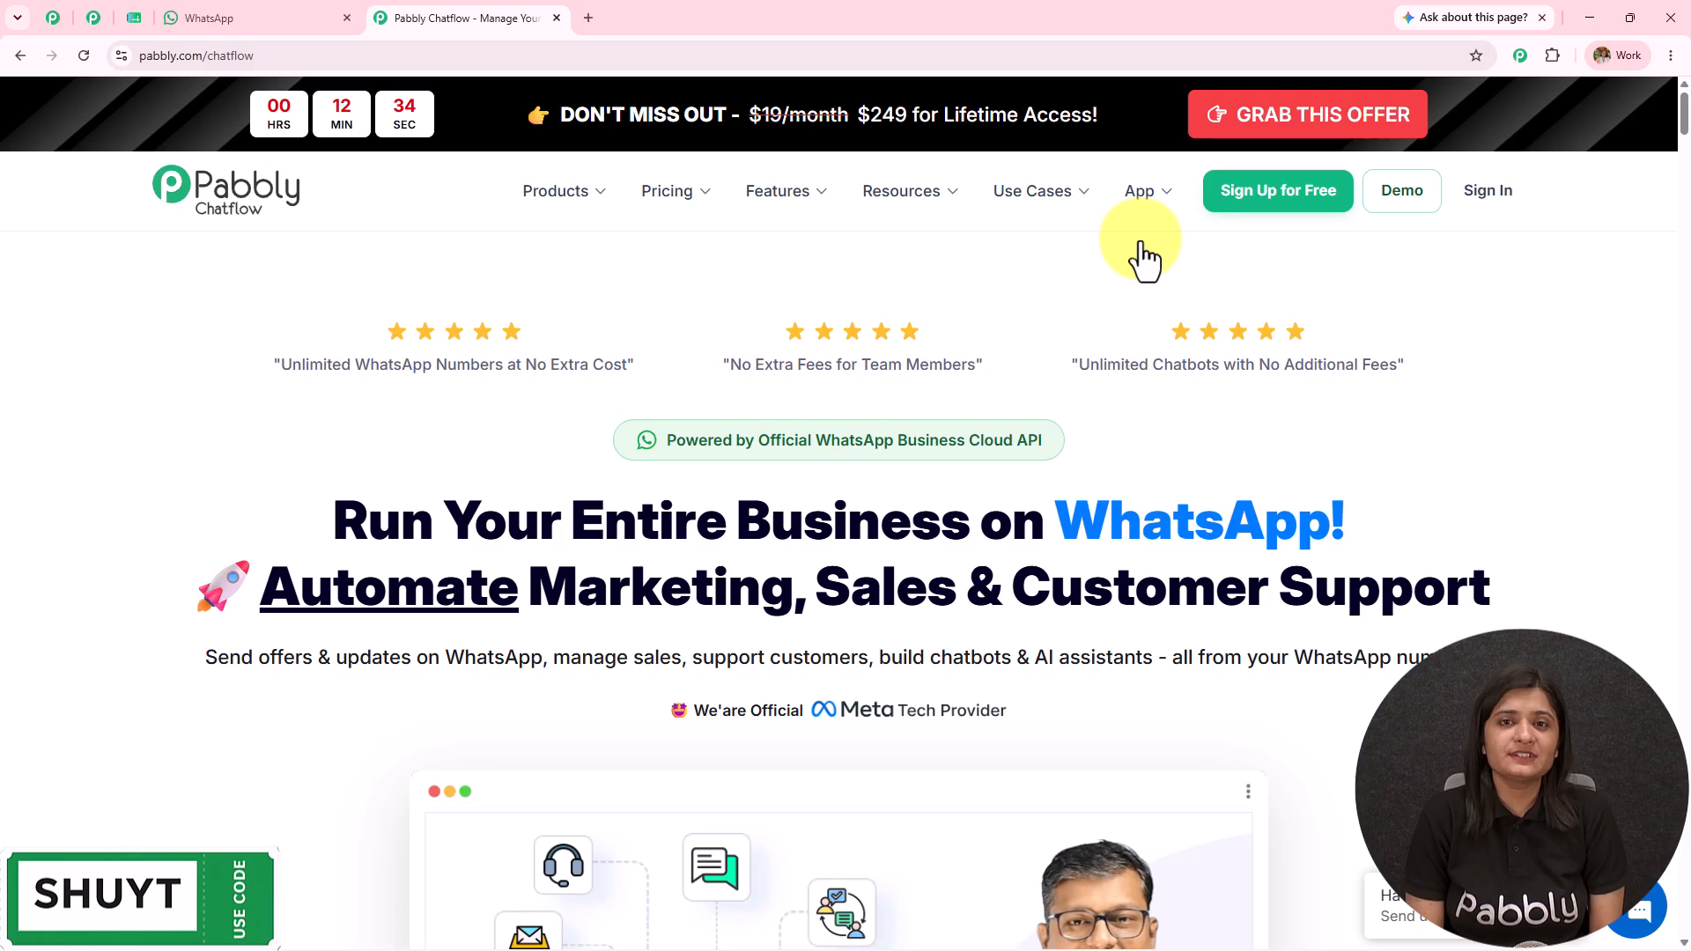
left_click(1484, 204)
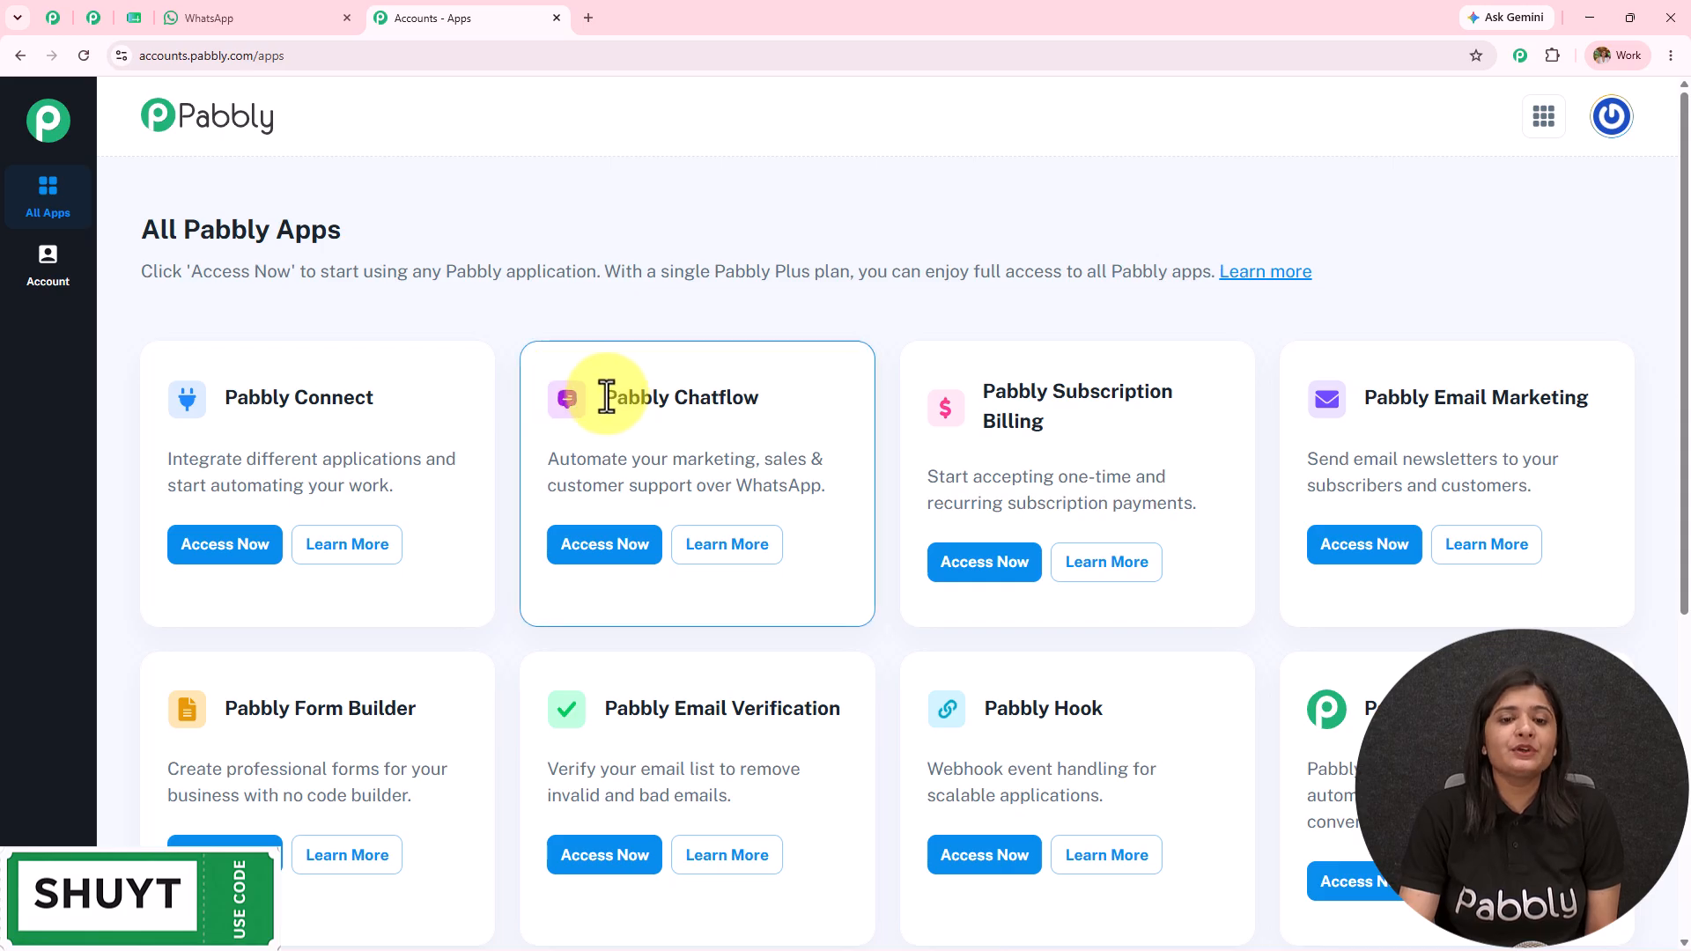
Step: Launch Pabbly Chatflow and preview the WhatsApp Connect and manual-token options for adding a number
left_click_drag(604, 395, 691, 426)
left_click(653, 542)
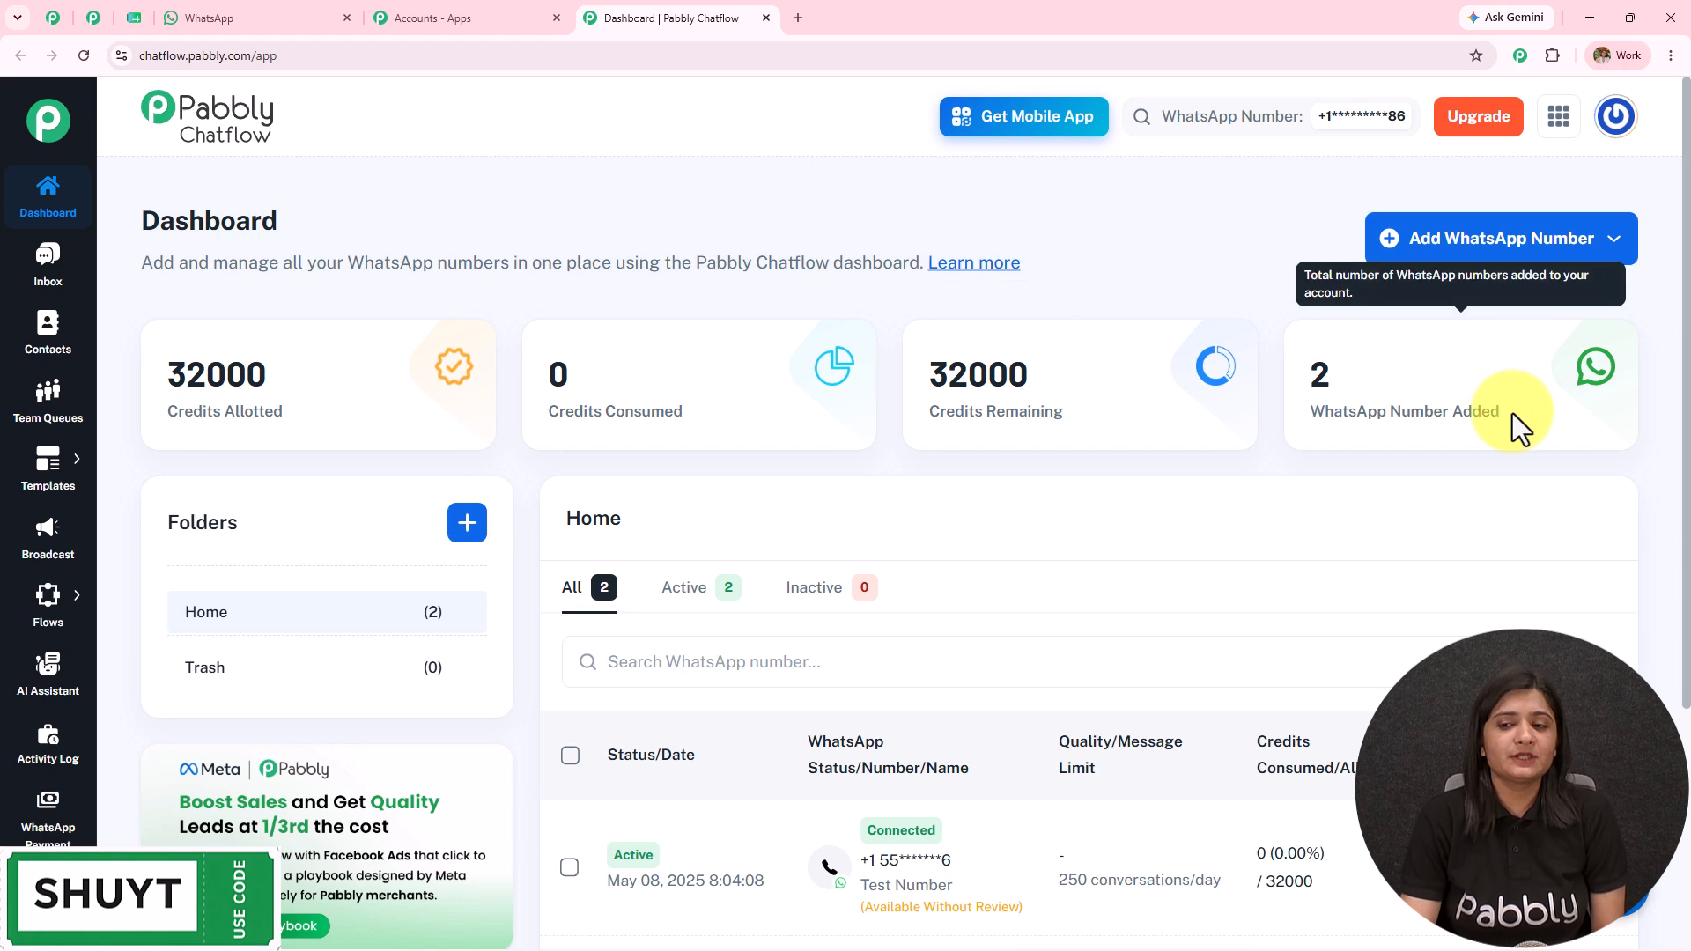
left_click(1523, 252)
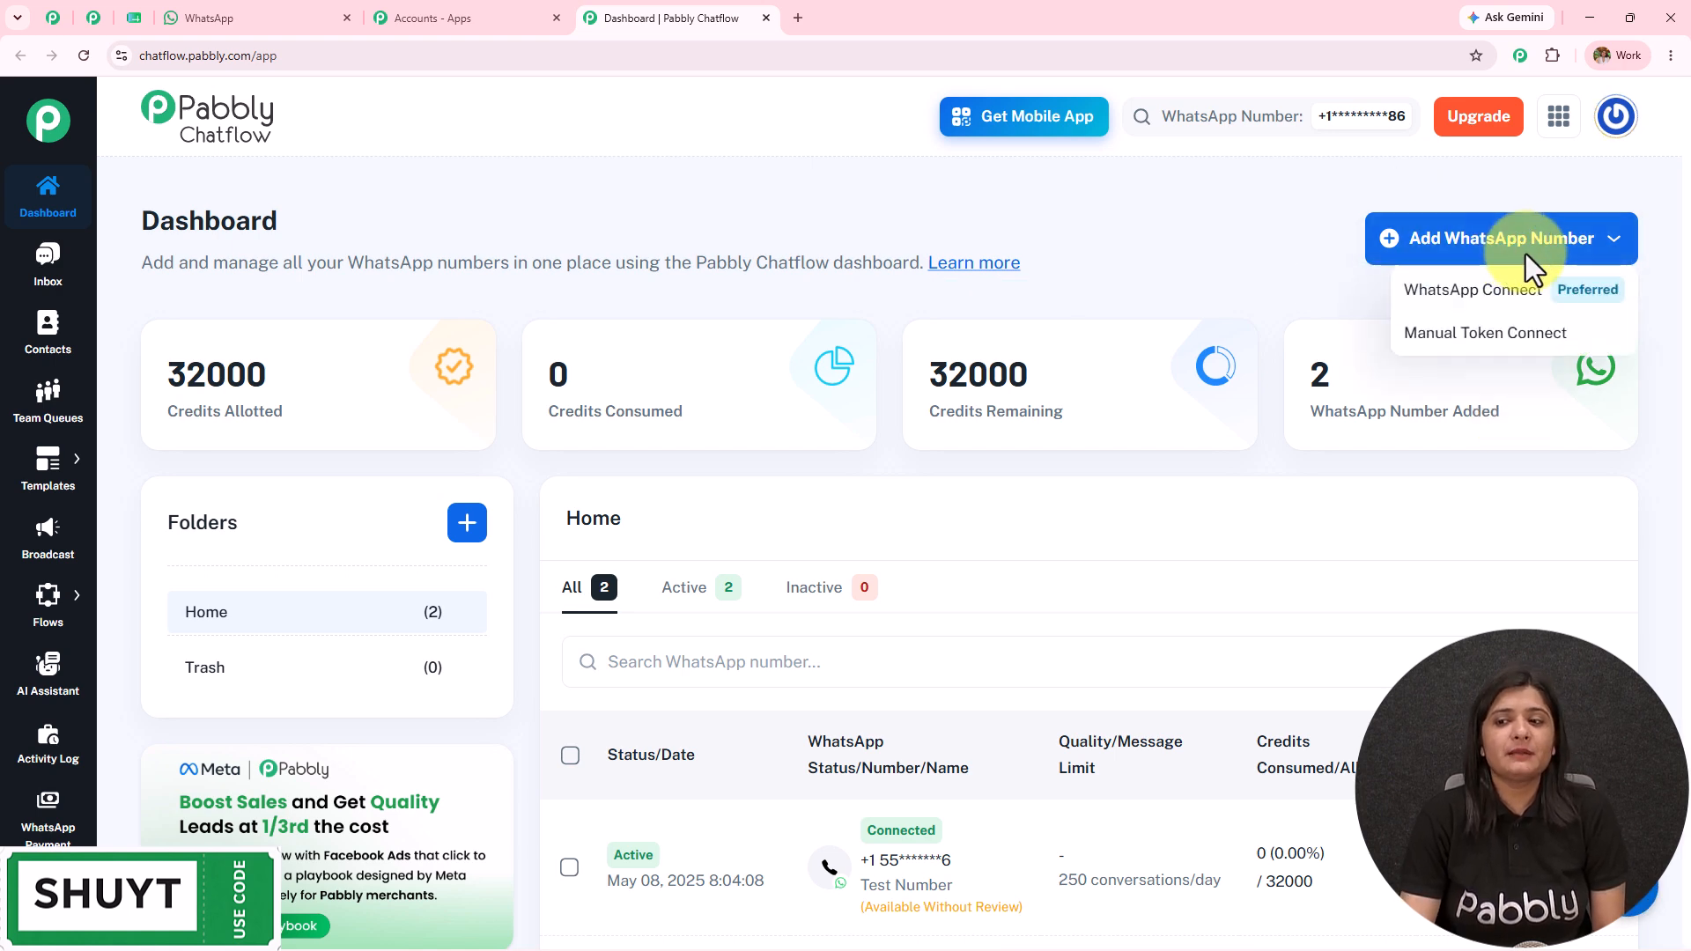
left_click(1466, 298)
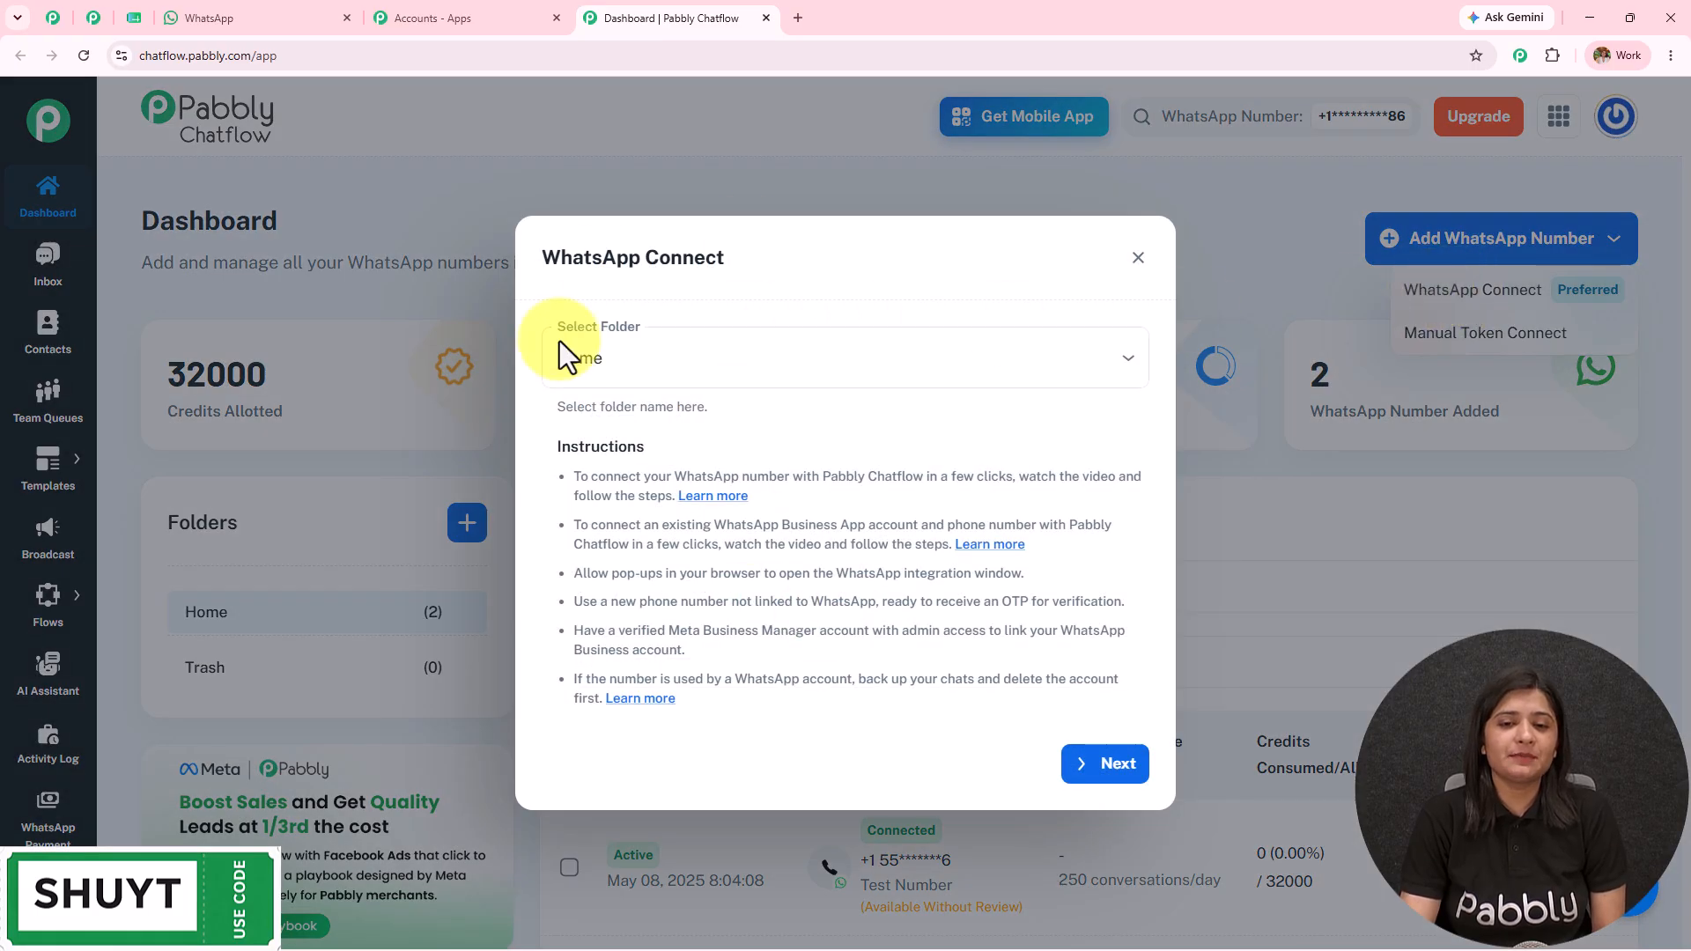
left_click(1137, 257)
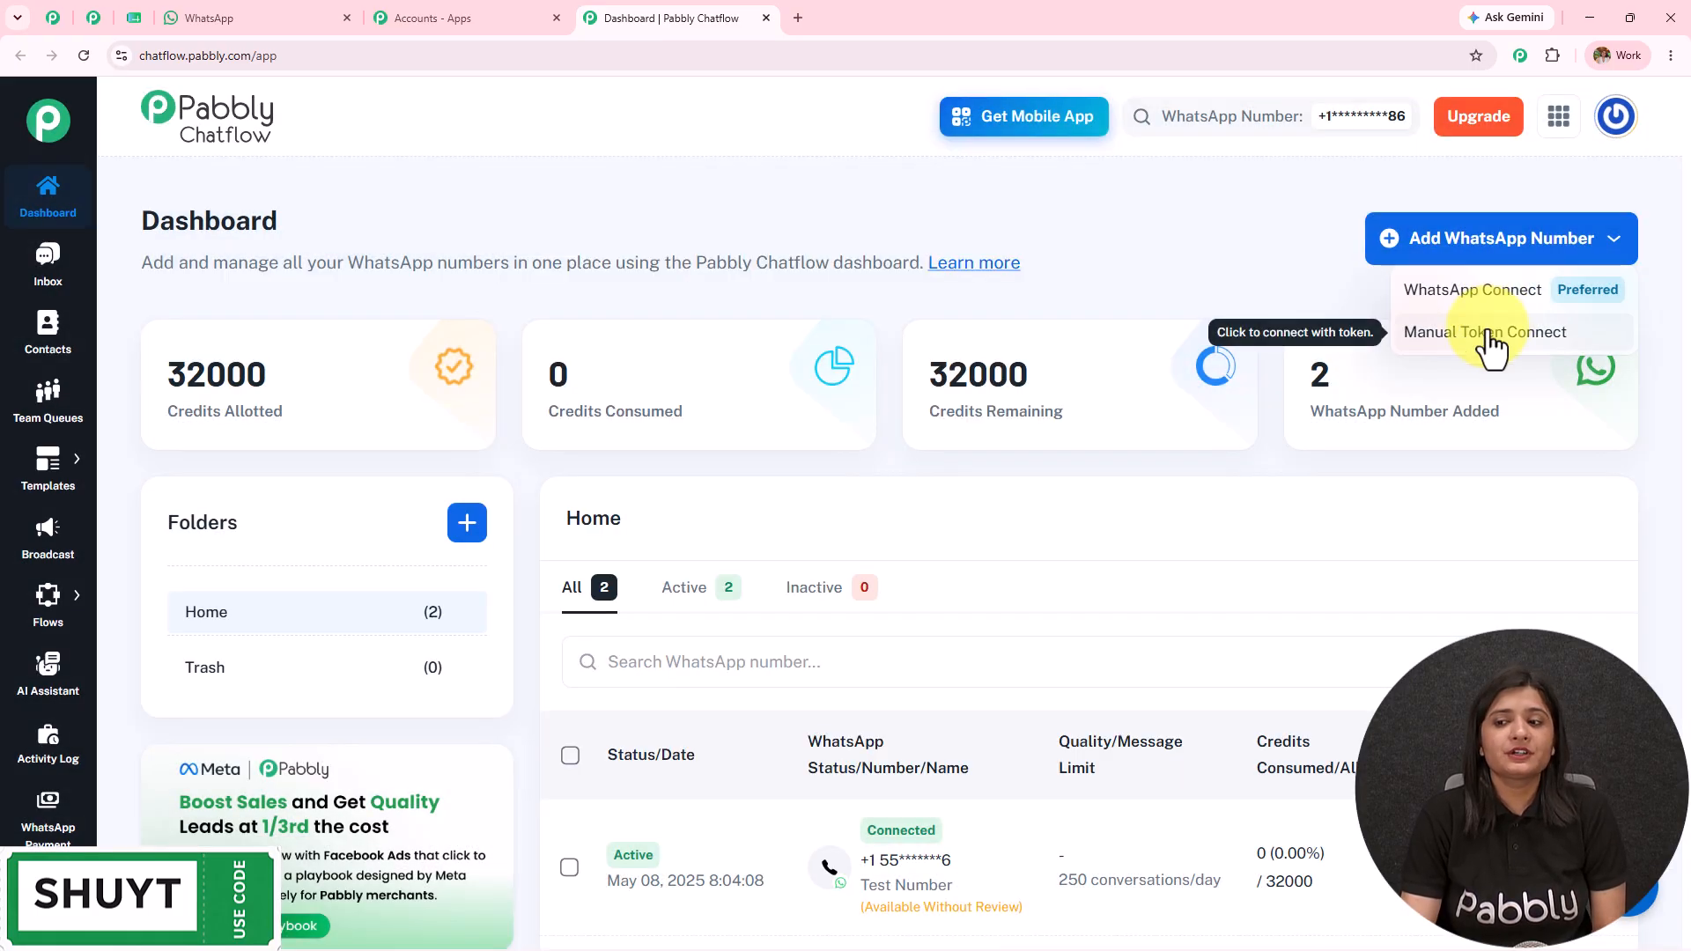
left_click(1484, 333)
left_click(683, 356)
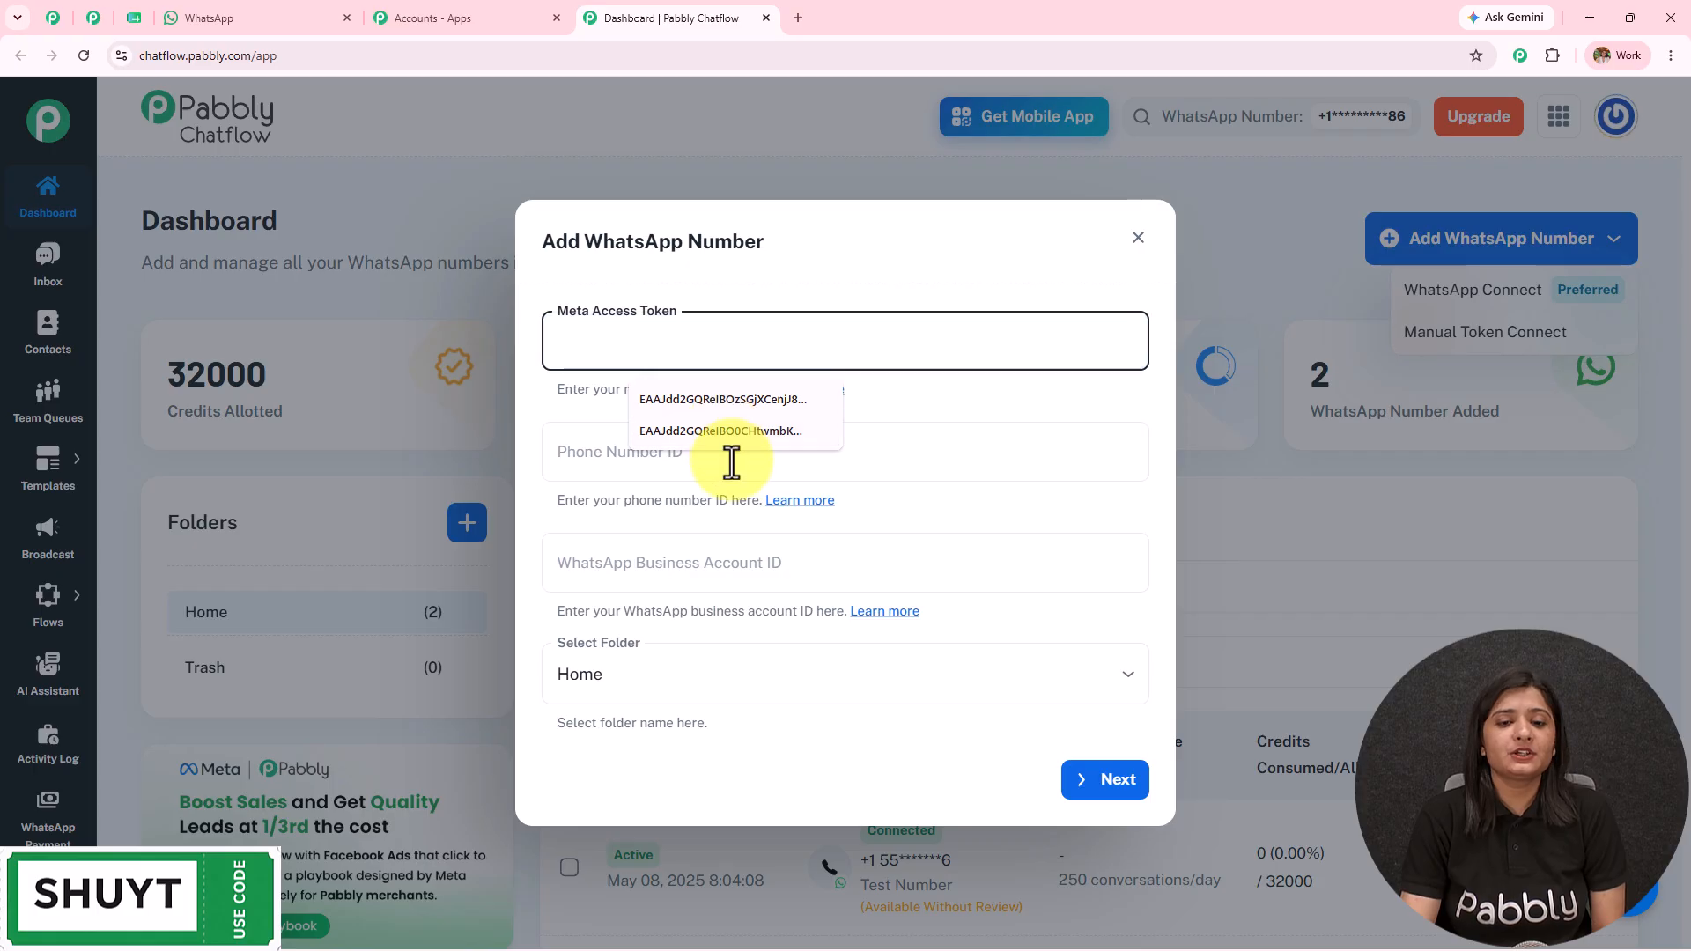
left_click(1137, 240)
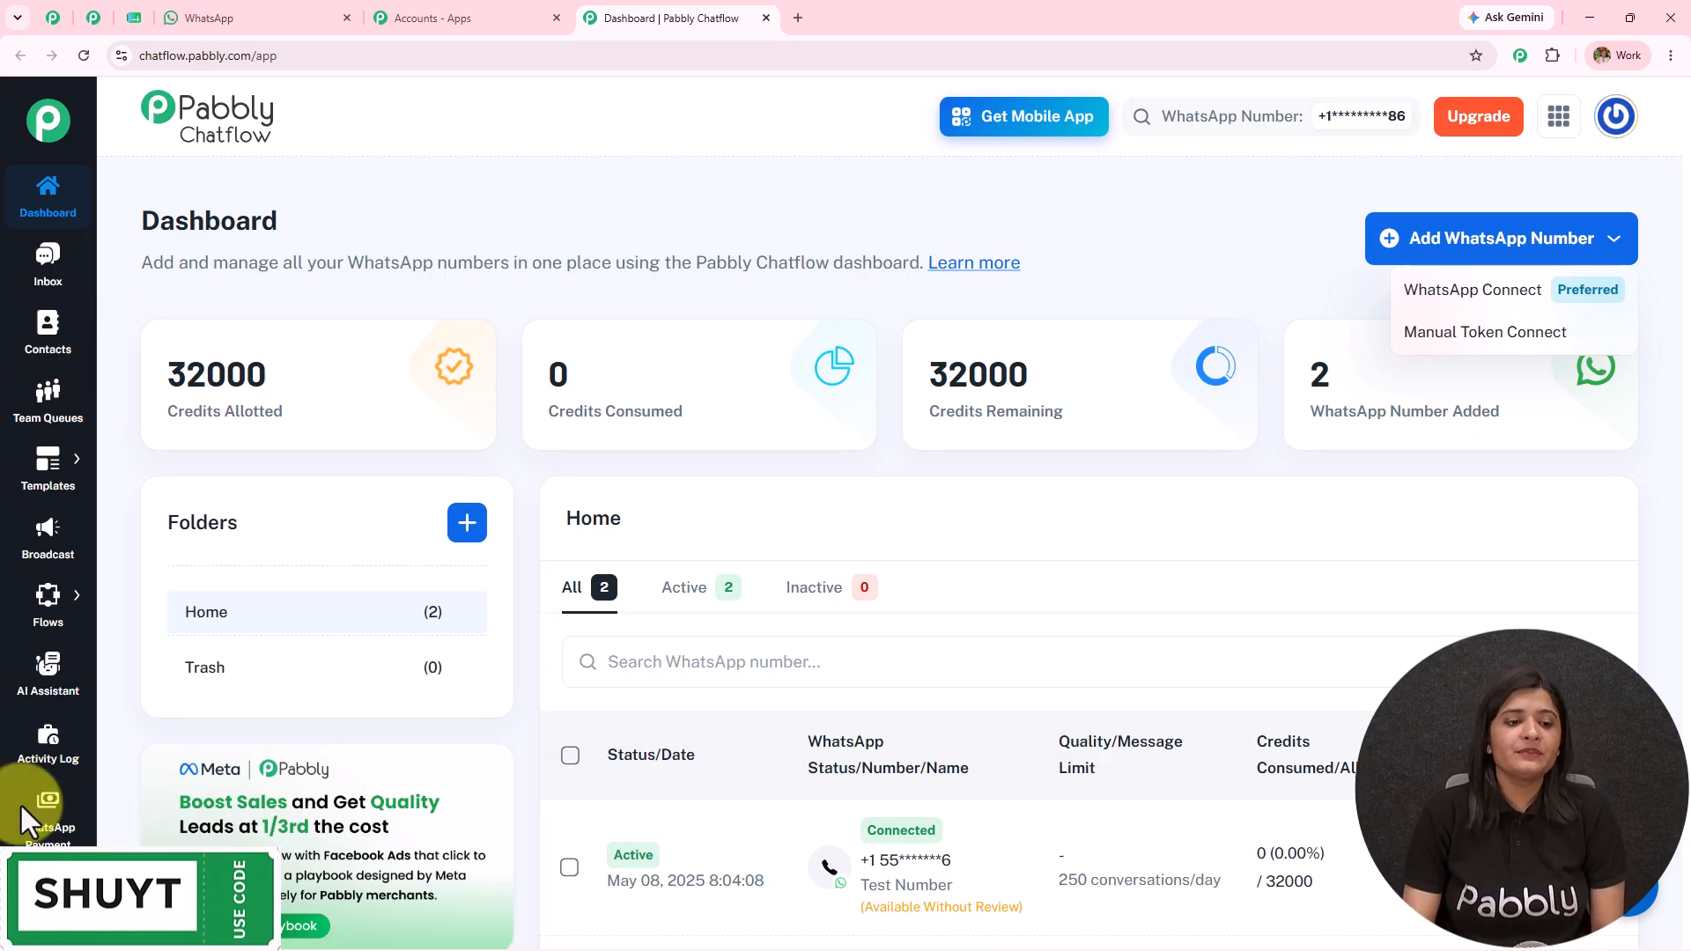
Step: Show the existing Collect Details flow, then return to the Chatflow dashboard
left_click(96, 19)
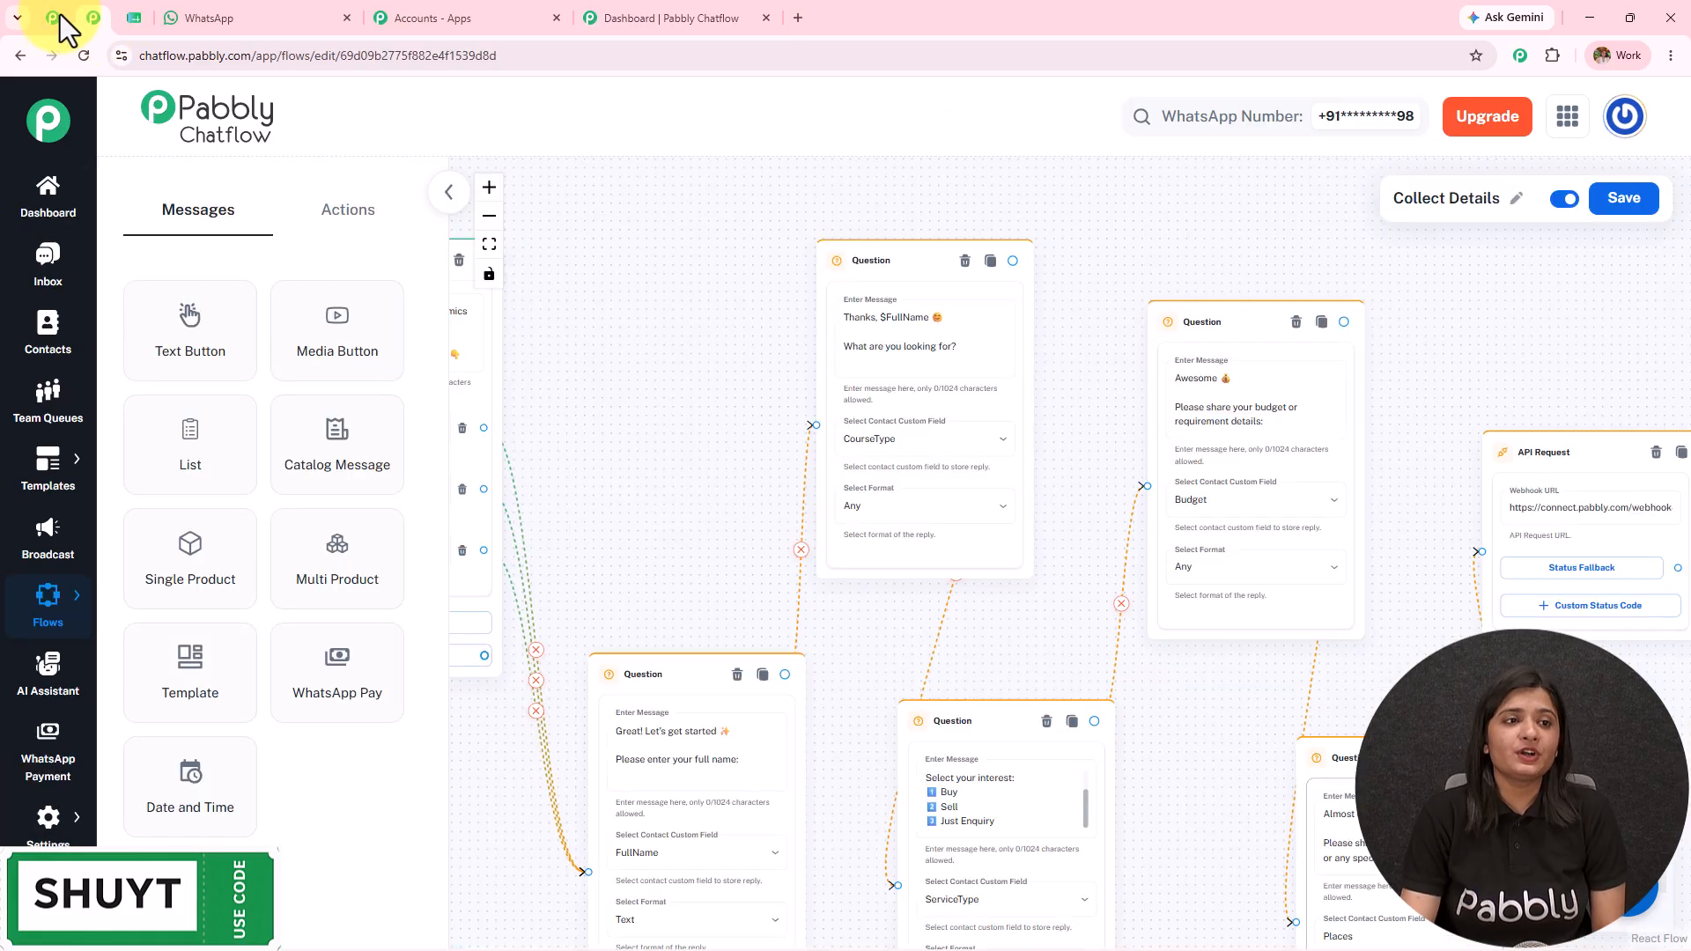
scroll(1025, 581, "down", 3)
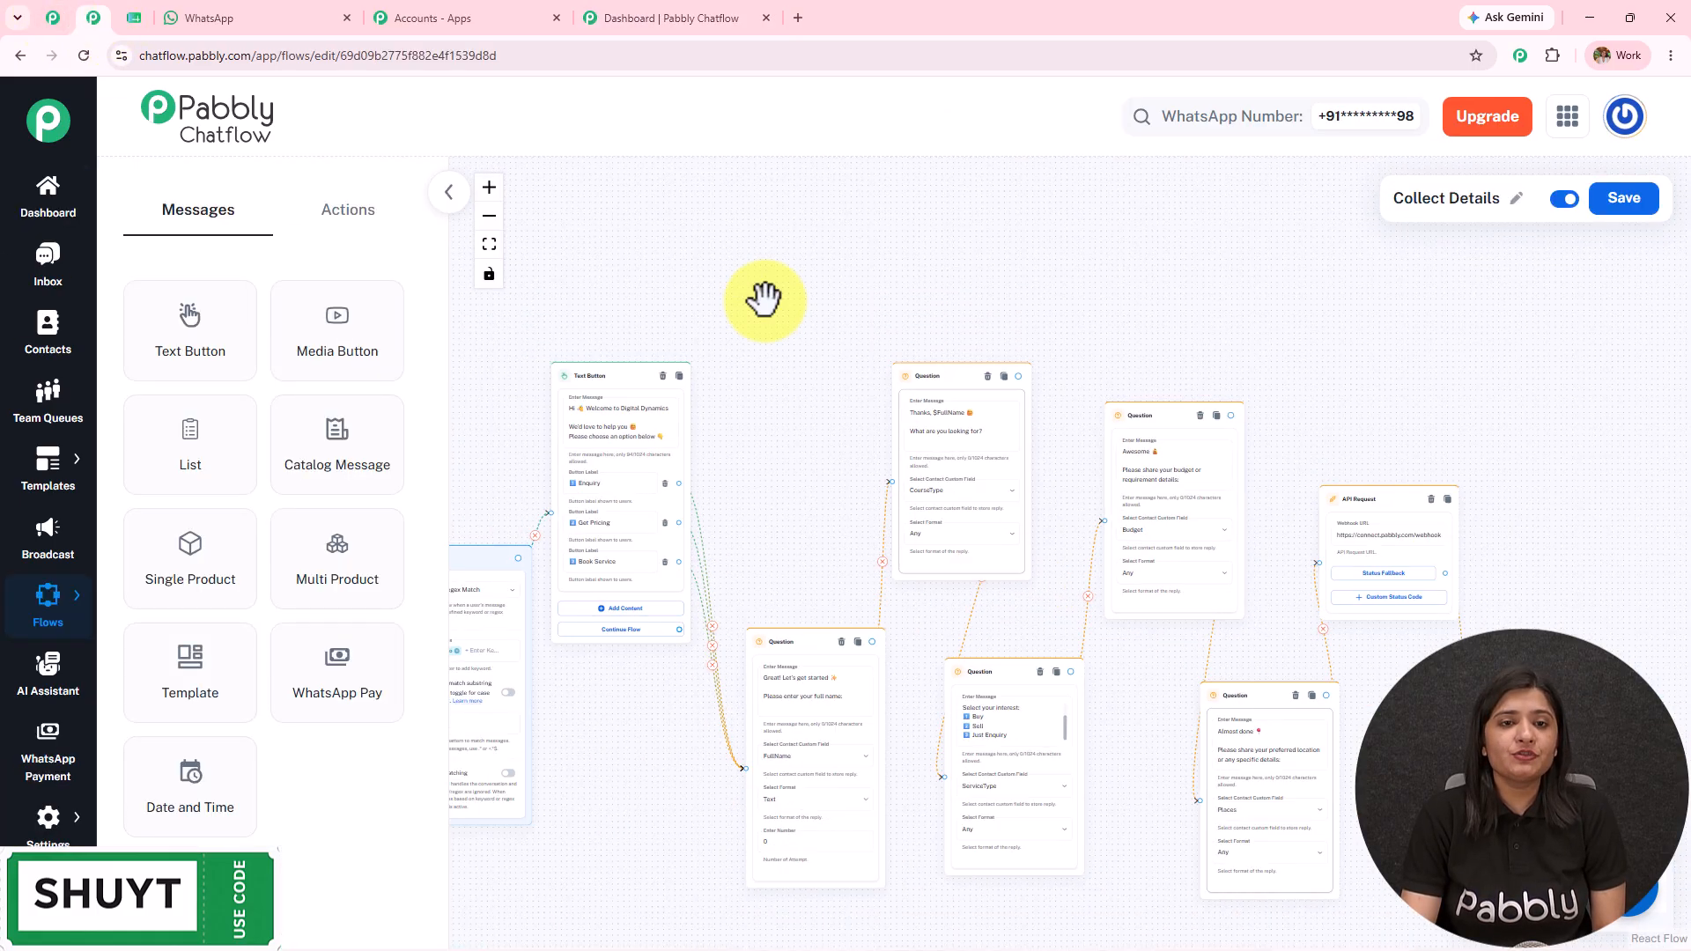
left_click(672, 15)
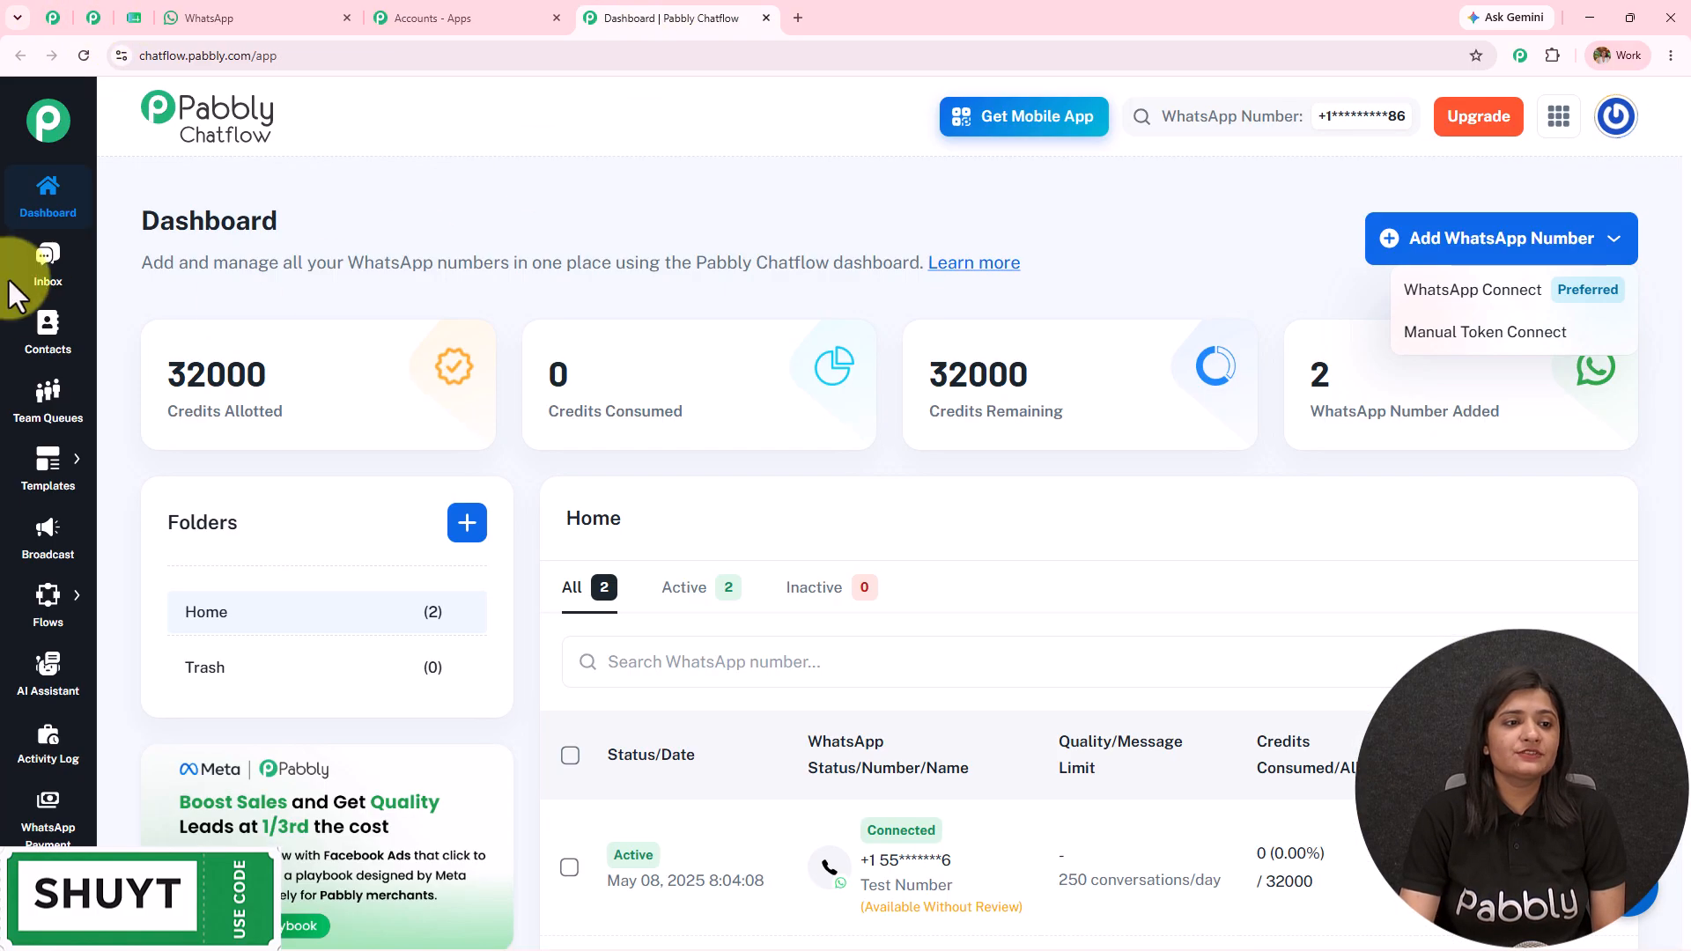
Step: Add a new flow in Flow Builder and replace its default name with 'Collect Details'
left_click(49, 595)
left_click(145, 603)
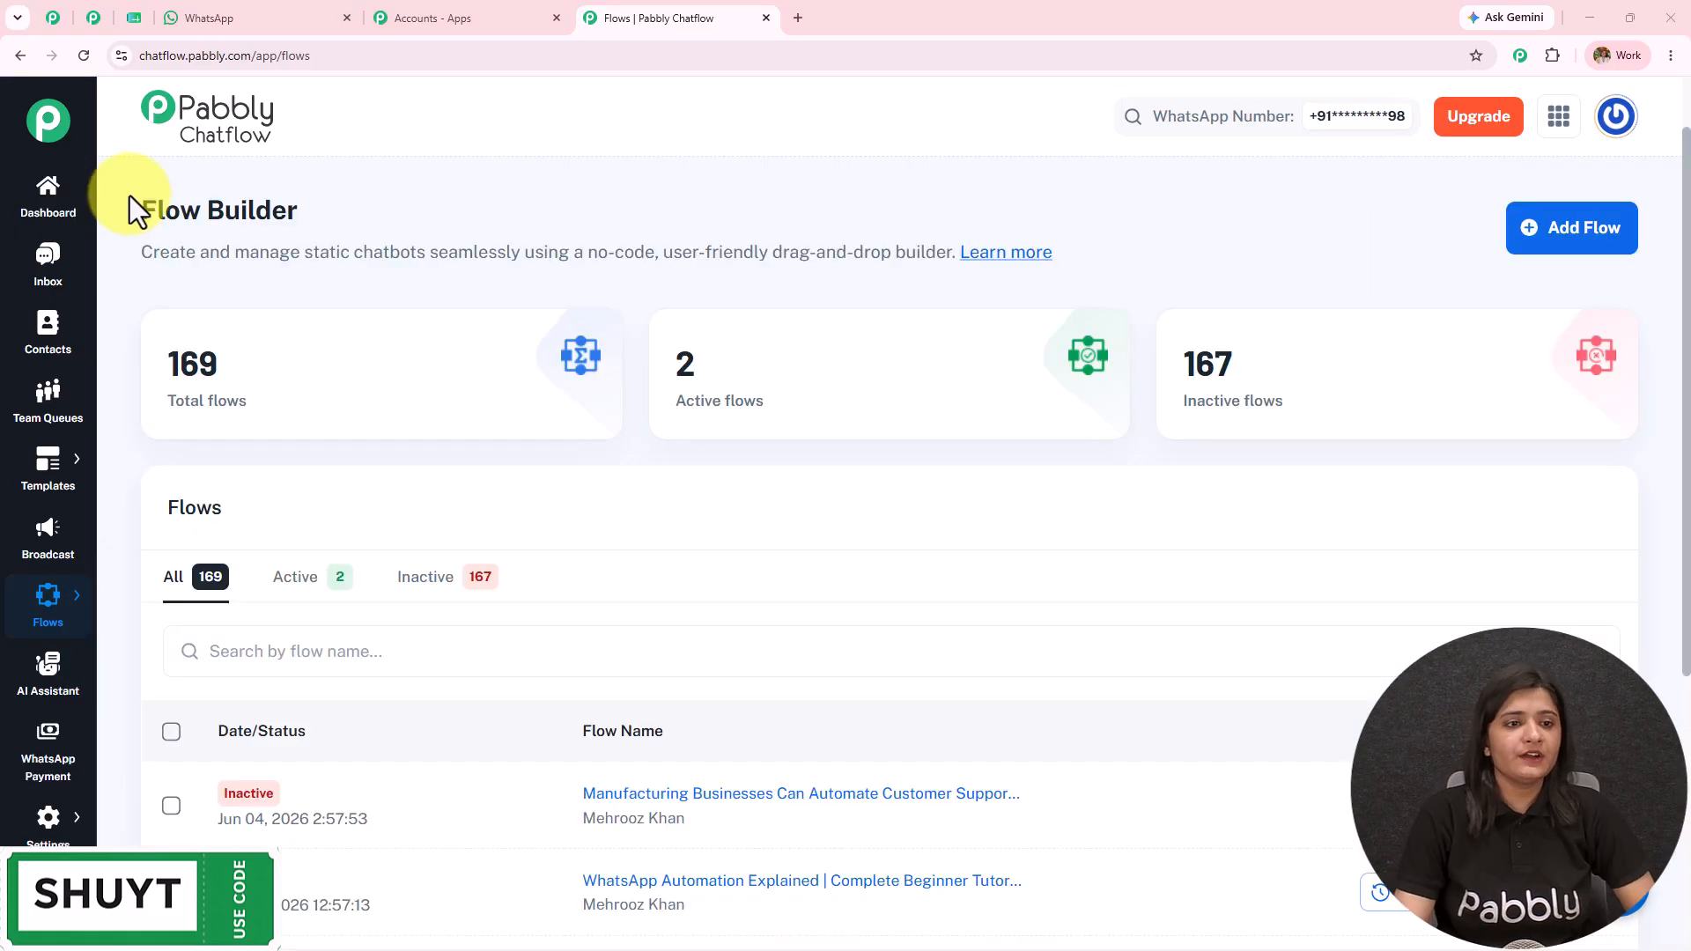
left_click_drag(132, 210, 542, 204)
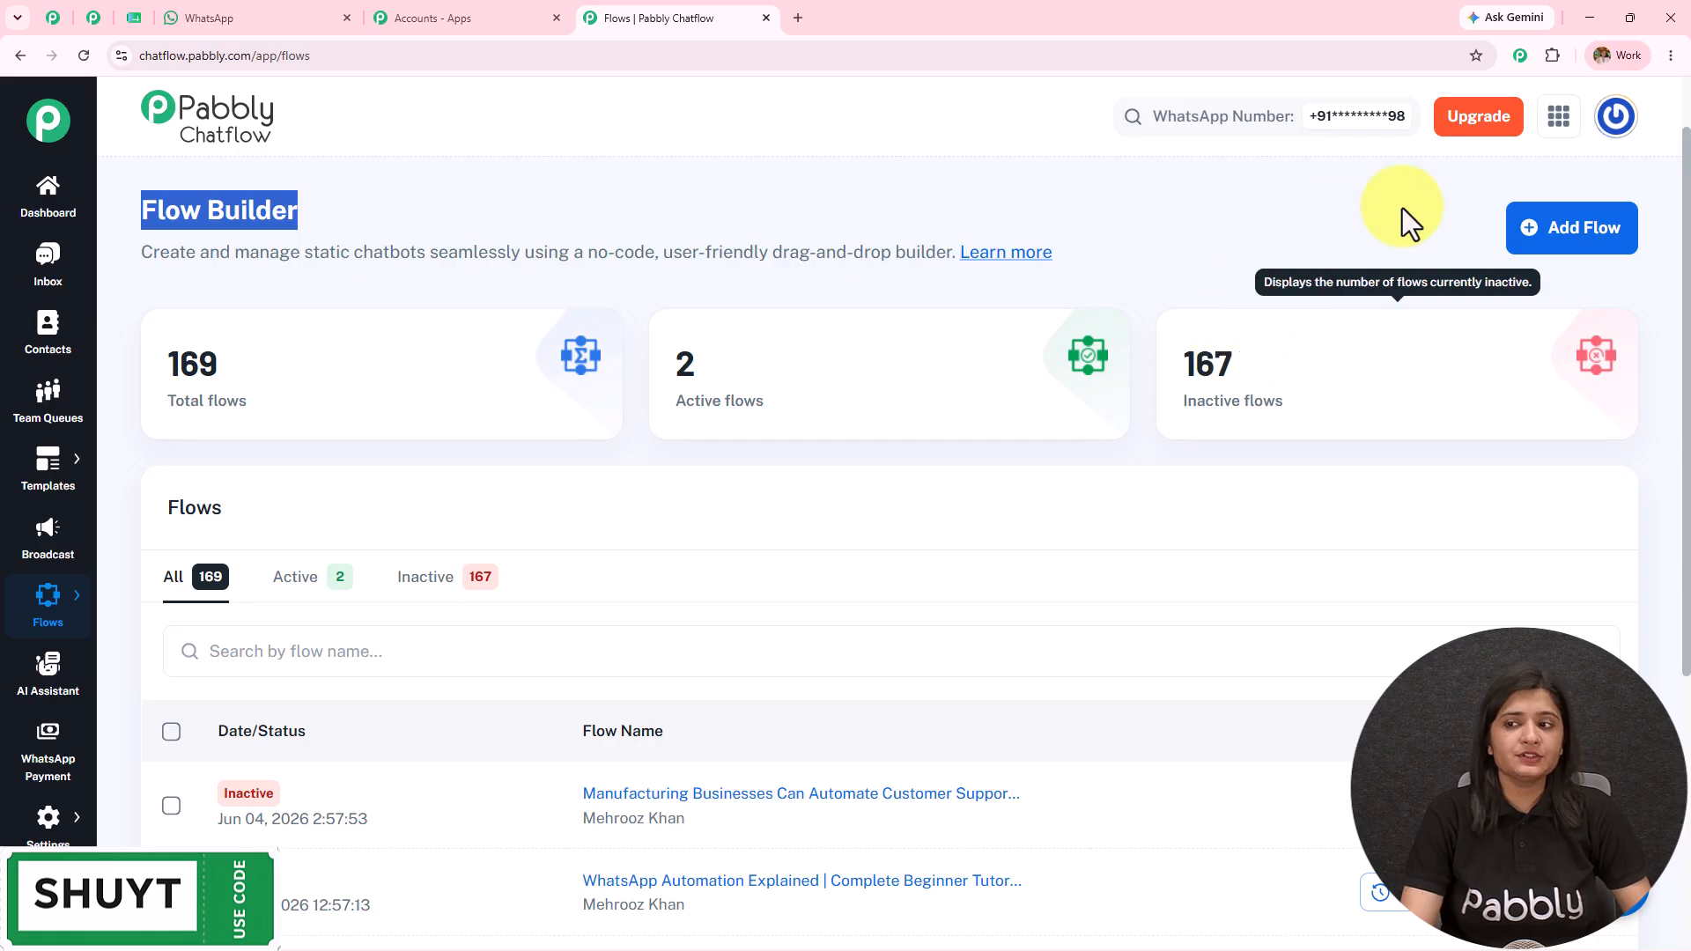
left_click(1563, 248)
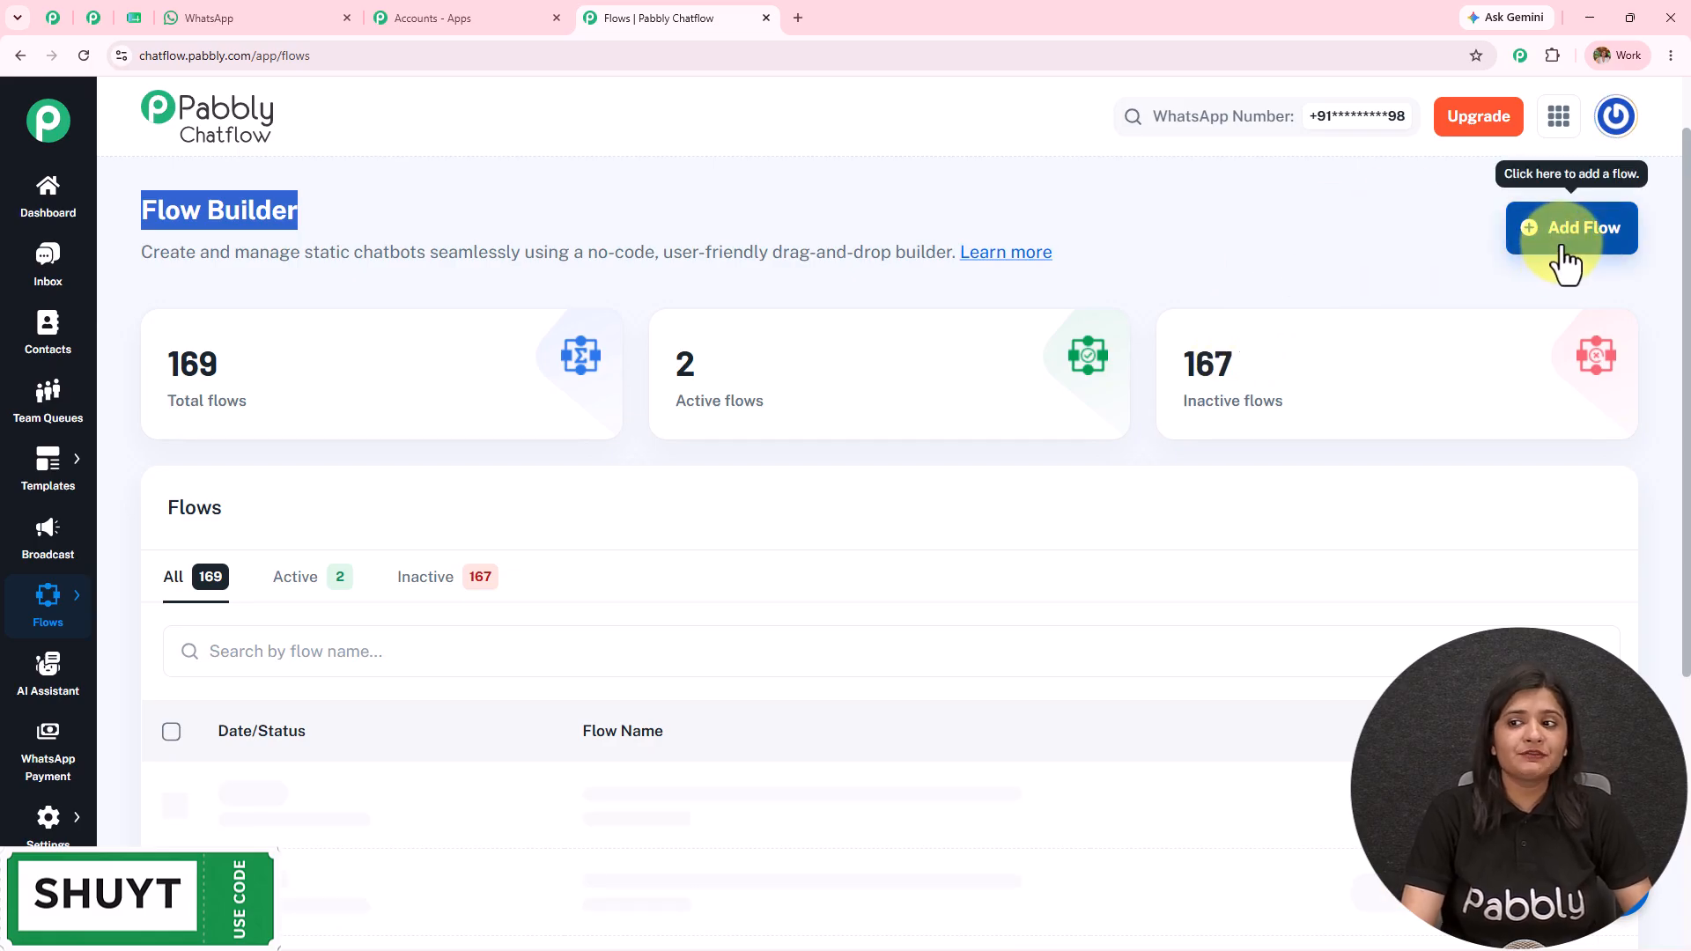
left_click(1514, 204)
key("ctrl+a")
type("Collect Details")
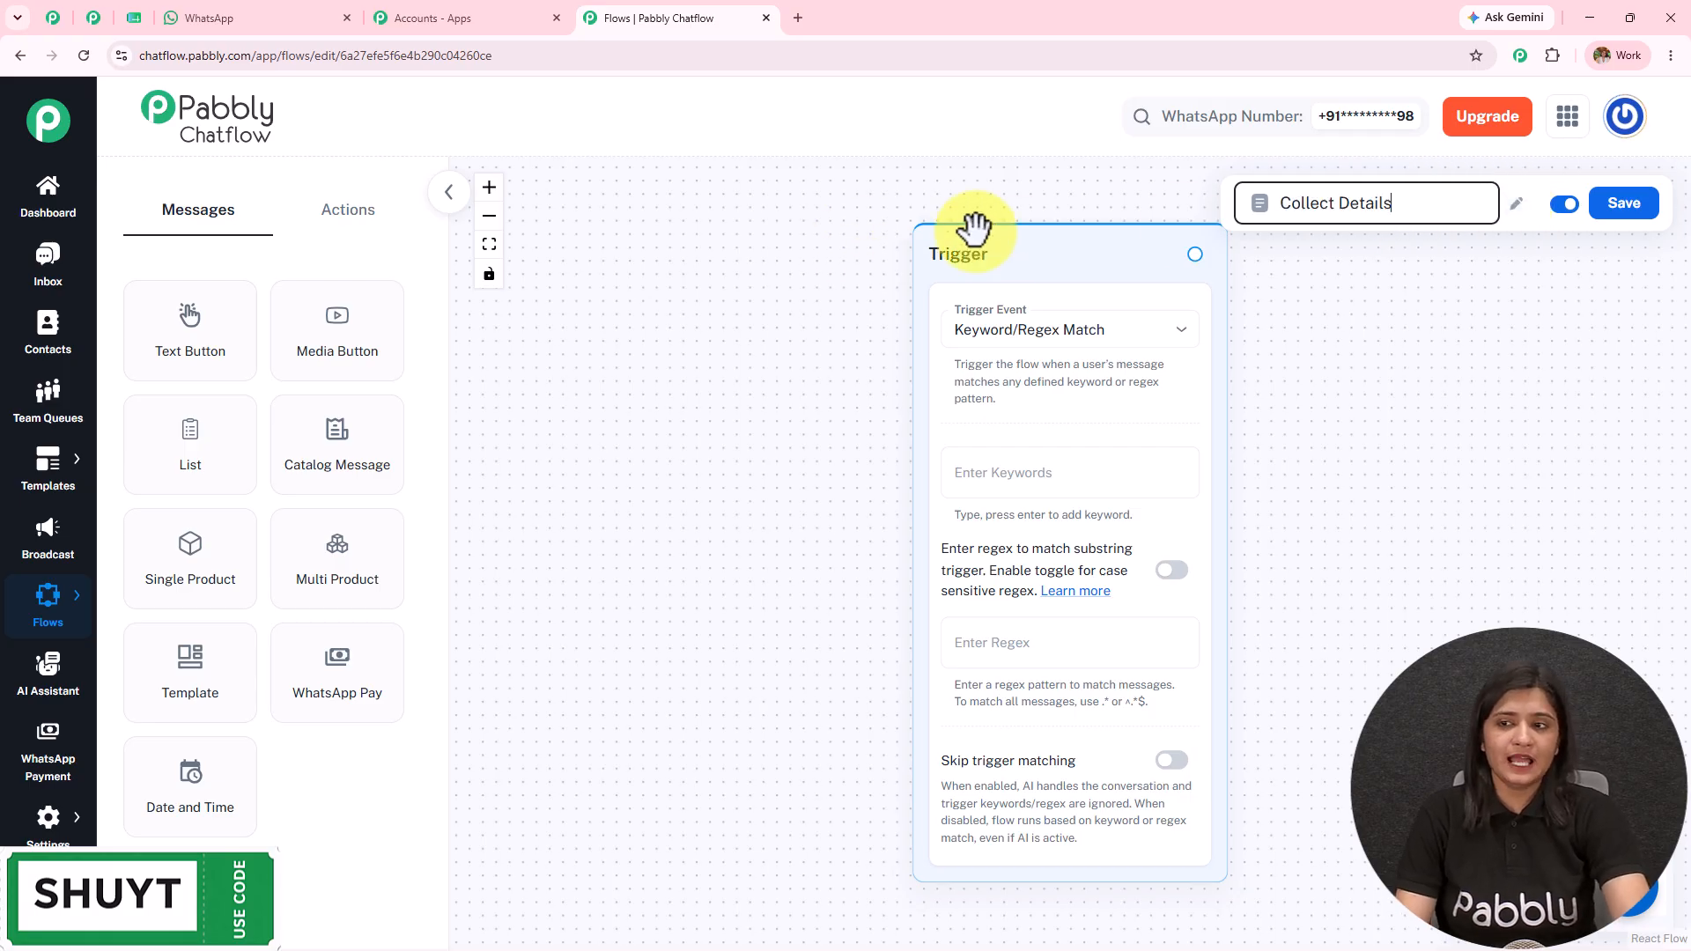
Step: Save the flow, try the Template Selected and Contact Added triggers, then restore Keyword/Regex Match
left_click(1637, 213)
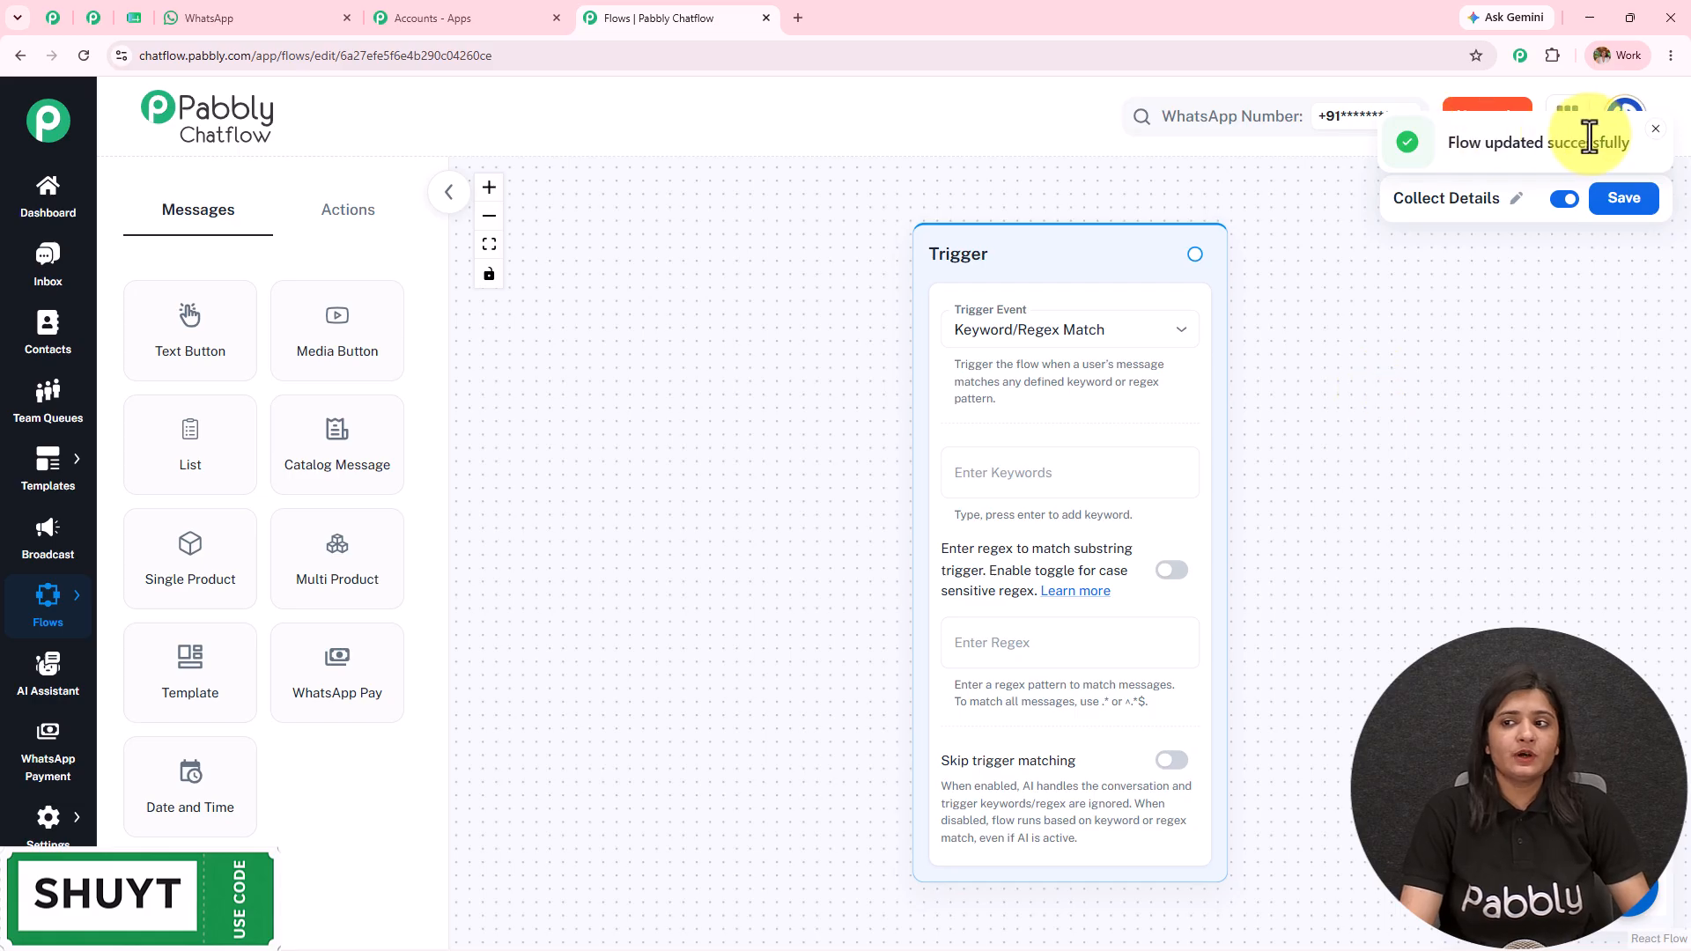
left_click_drag(1415, 489, 1060, 490)
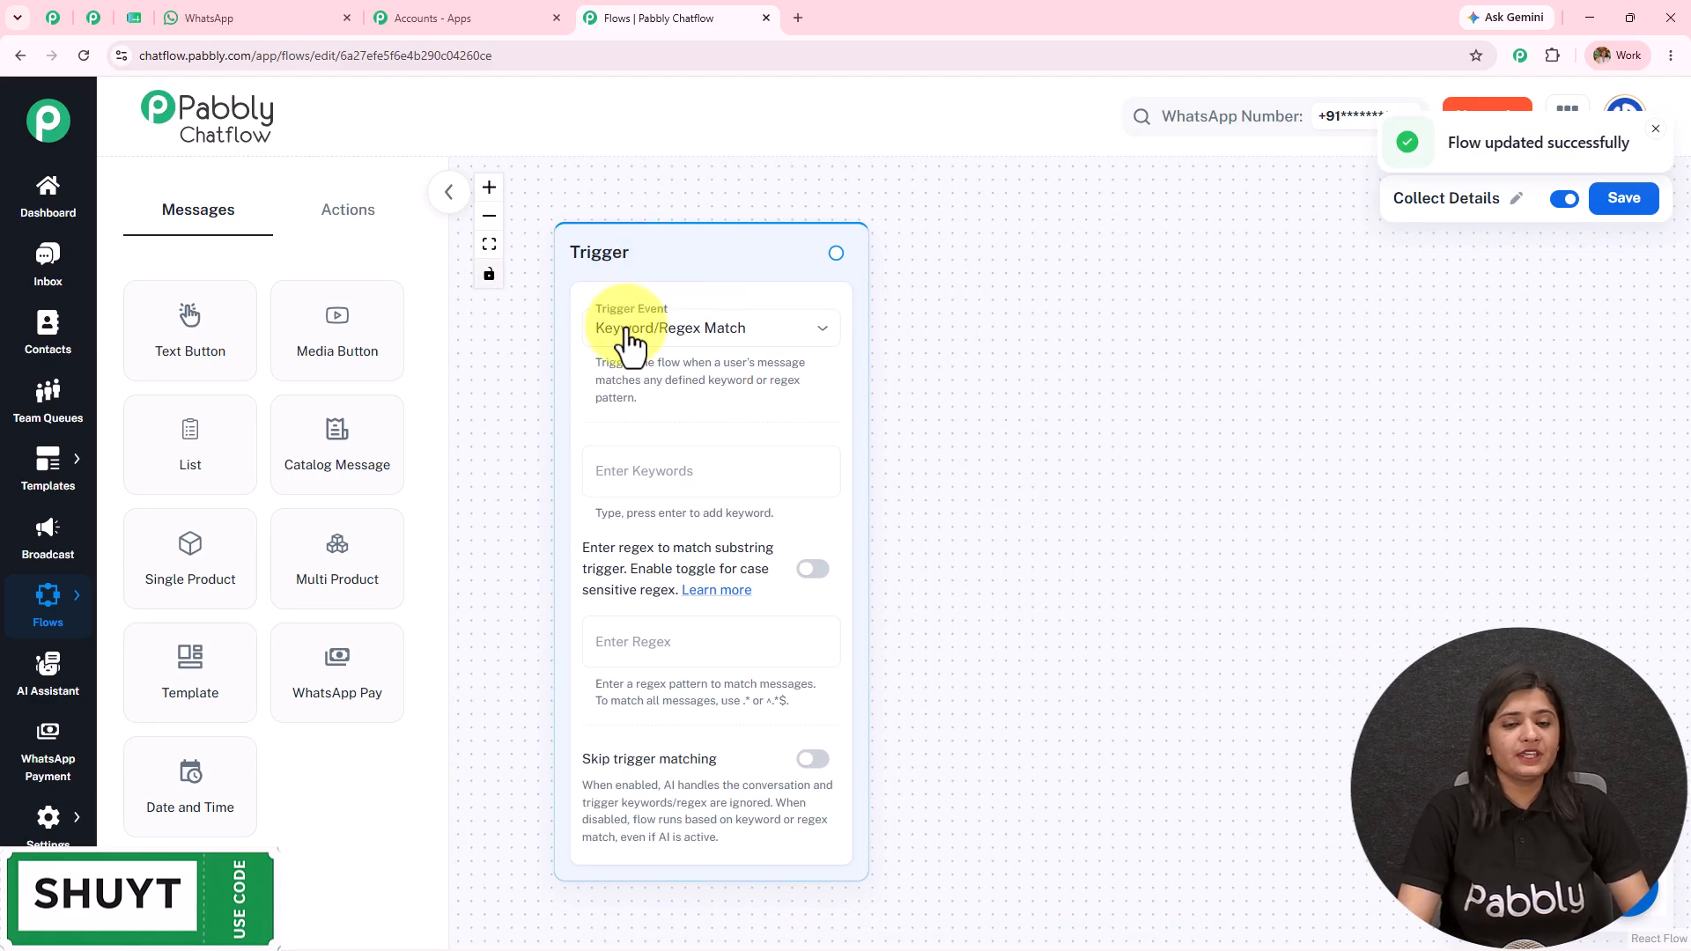
left_click(668, 333)
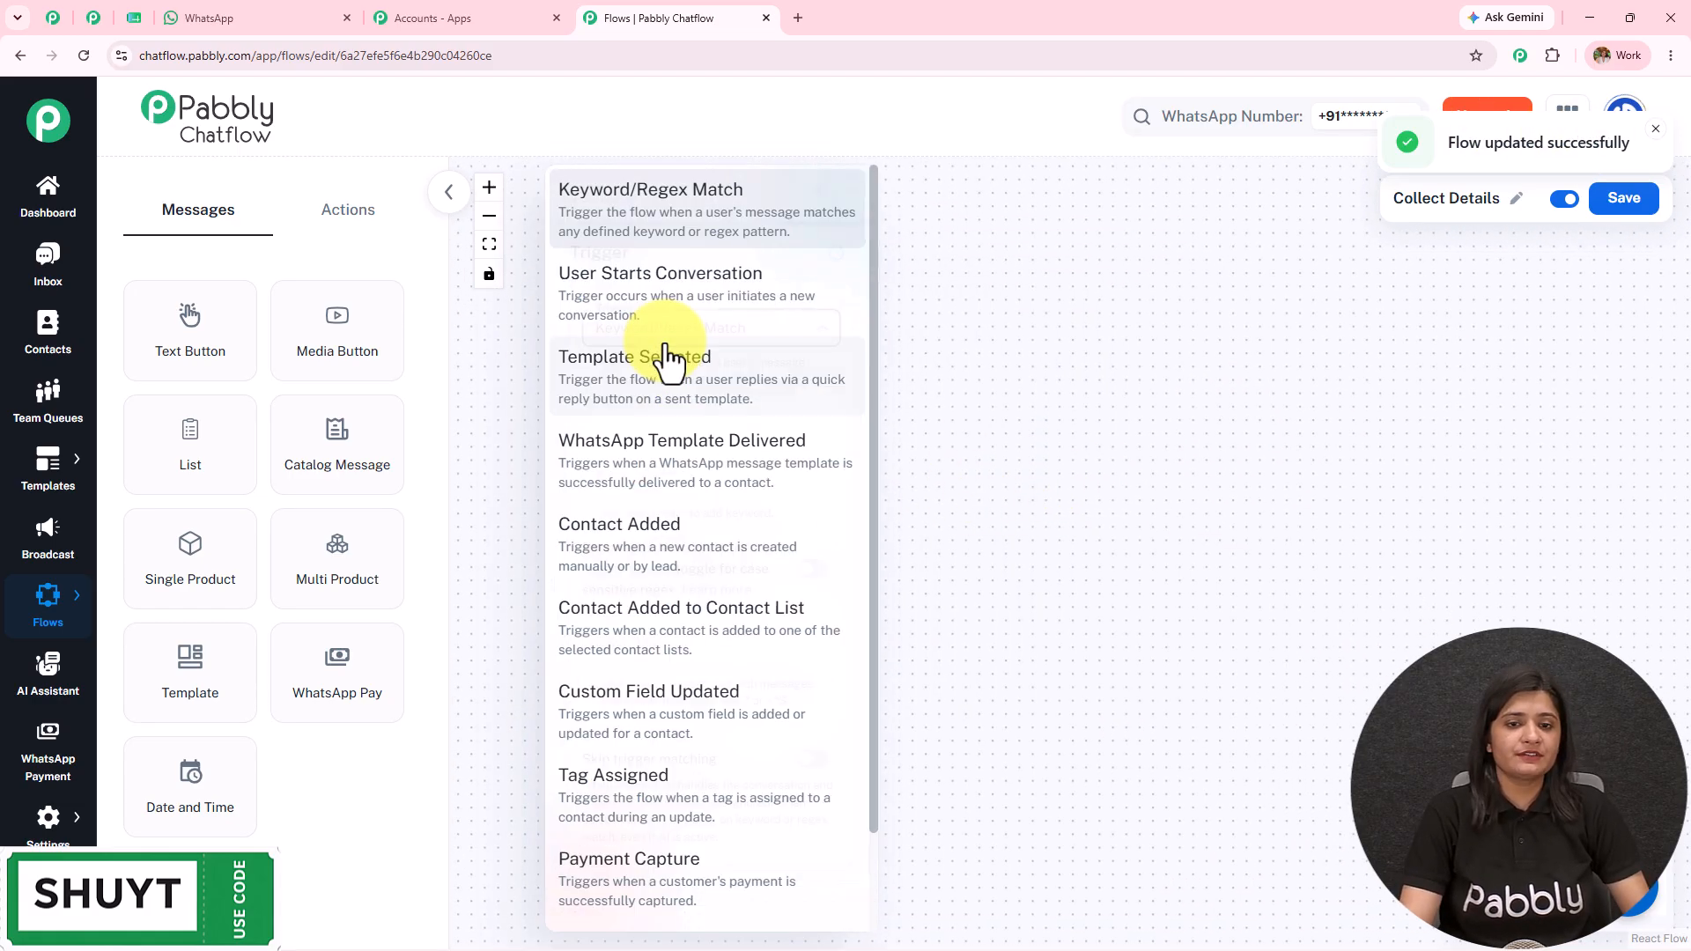
scroll(690, 581, "down", 2)
scroll(683, 555, "up", 2)
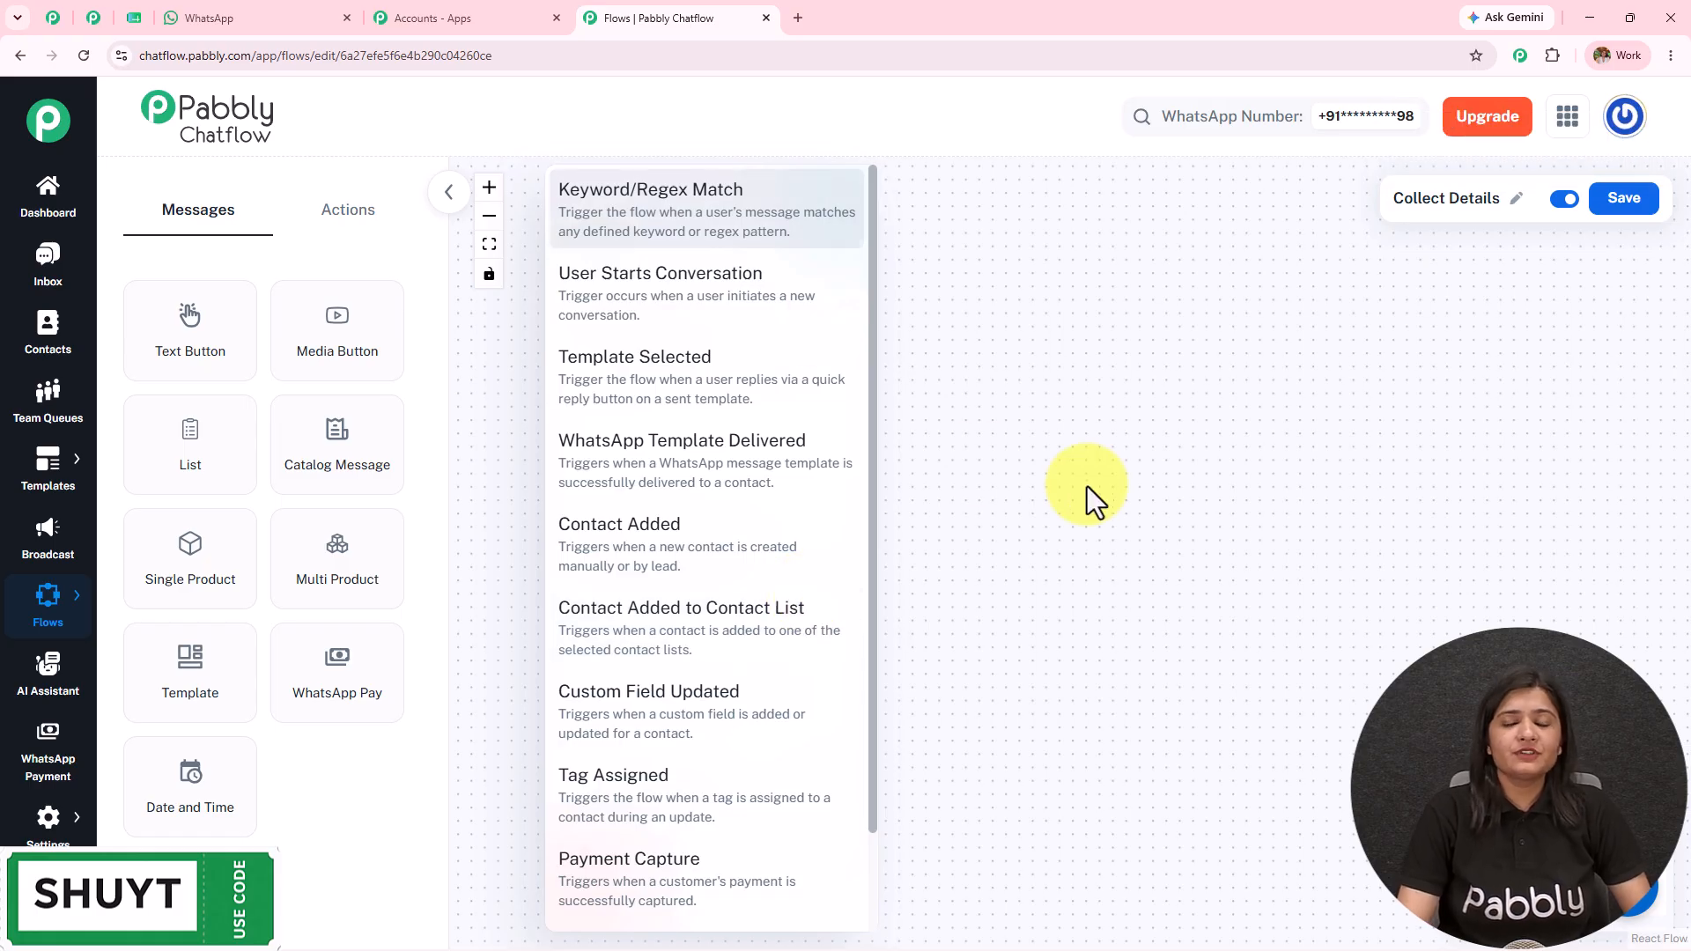
left_click(715, 378)
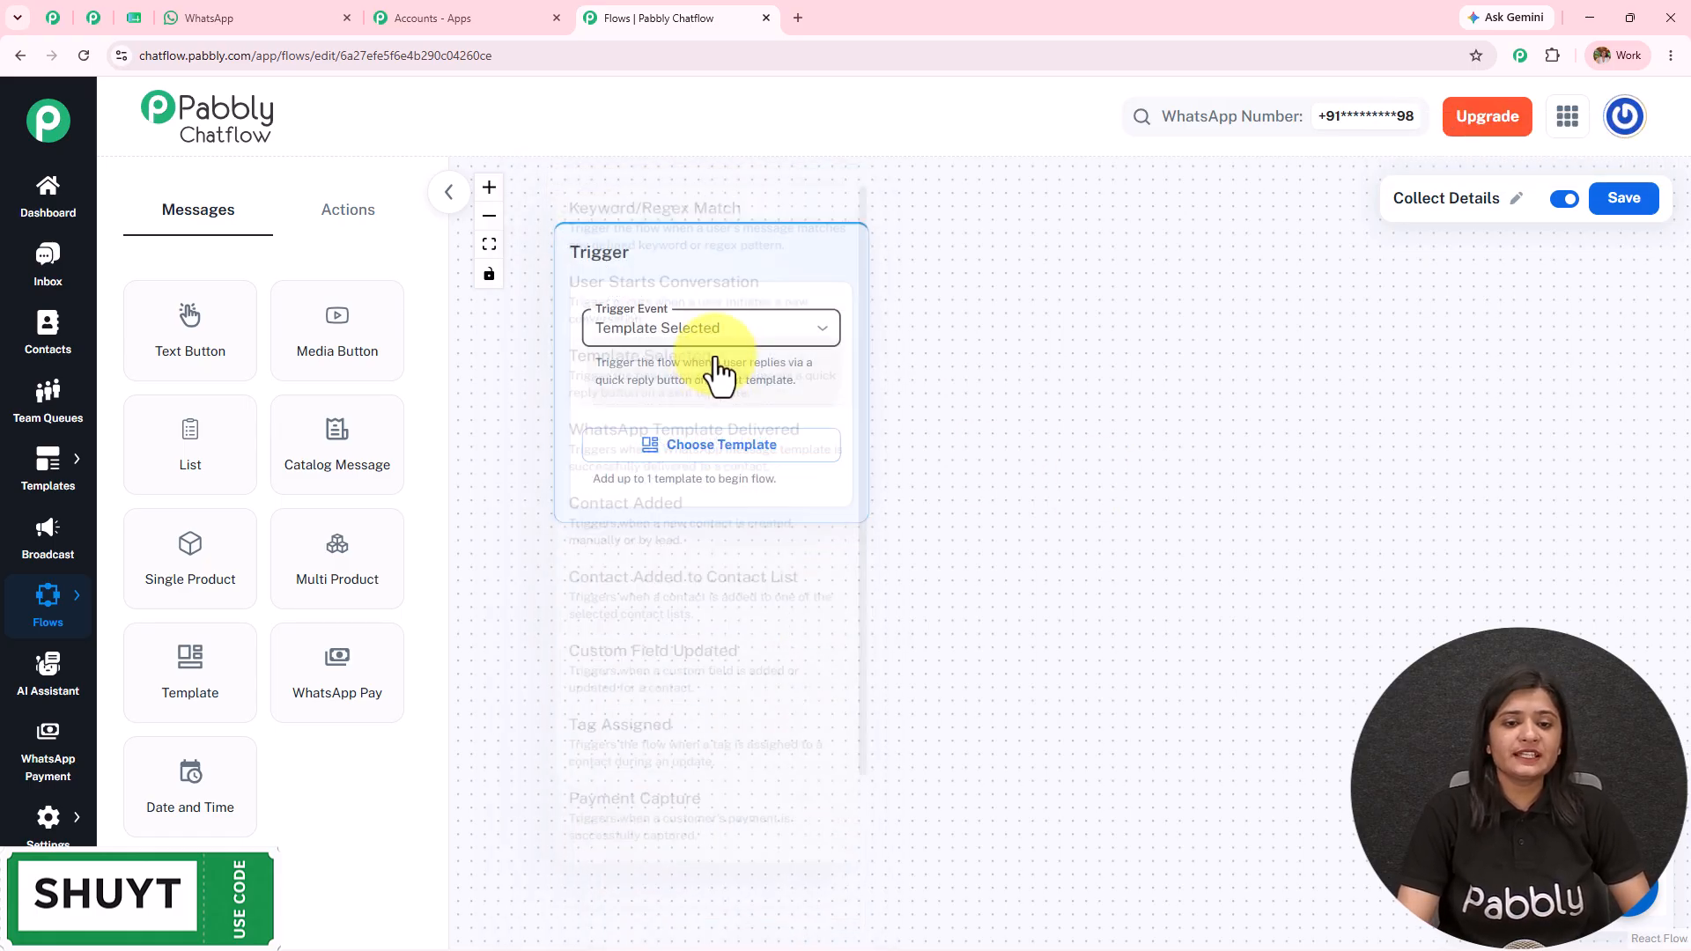
left_click(690, 344)
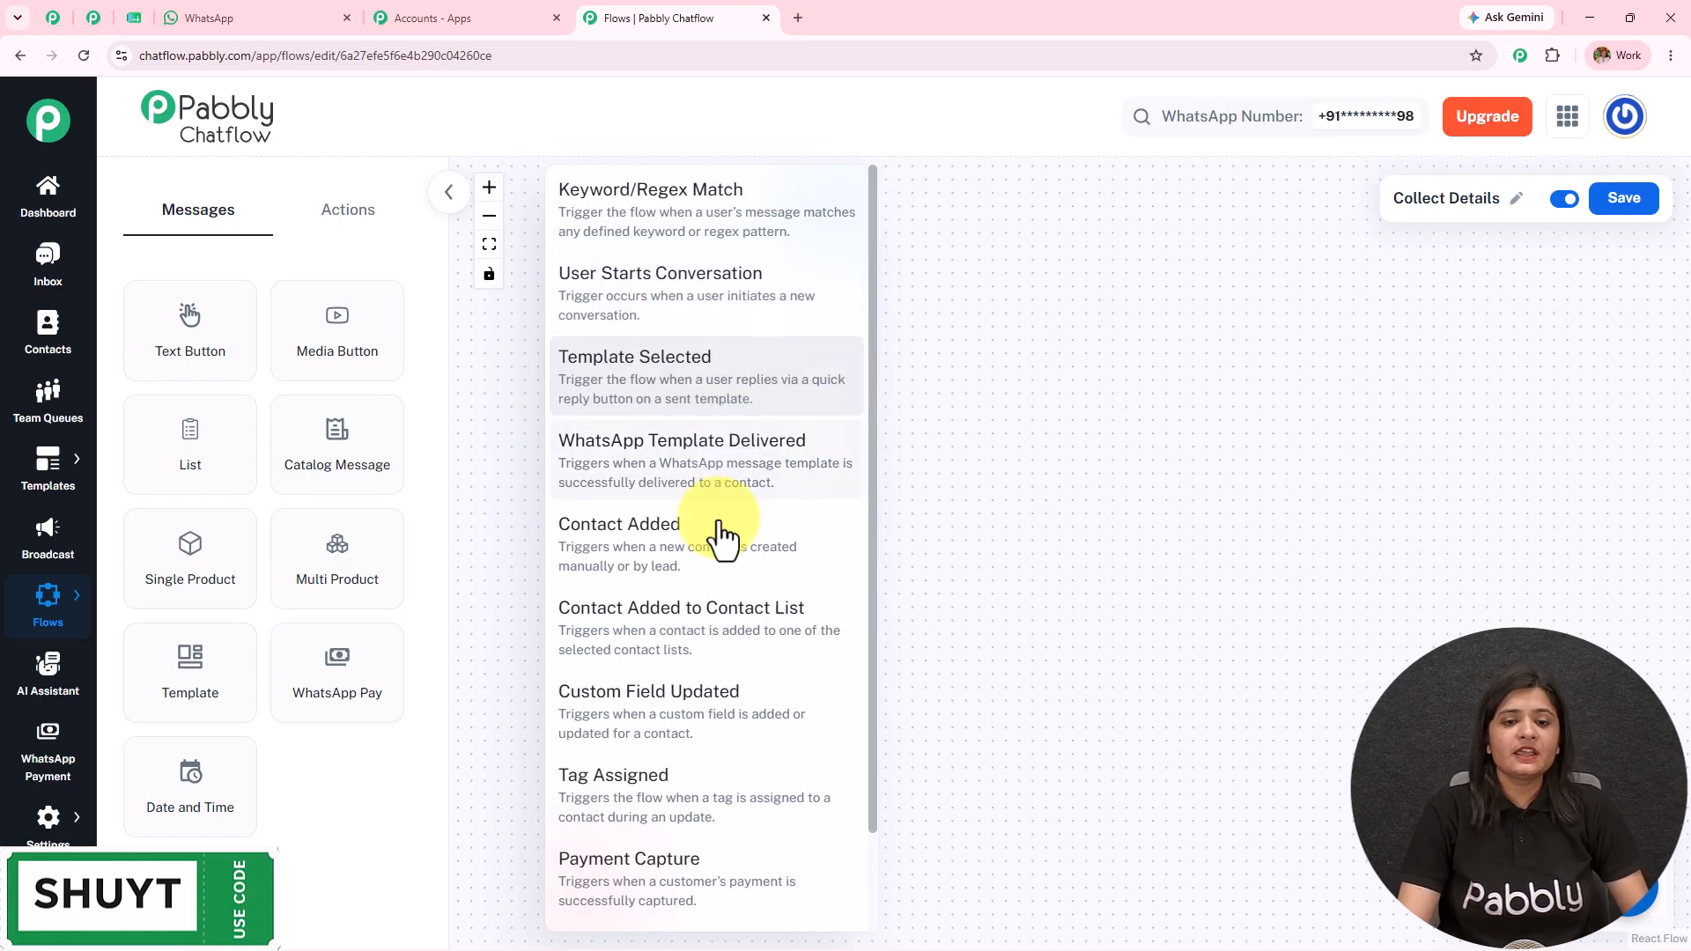
left_click(757, 557)
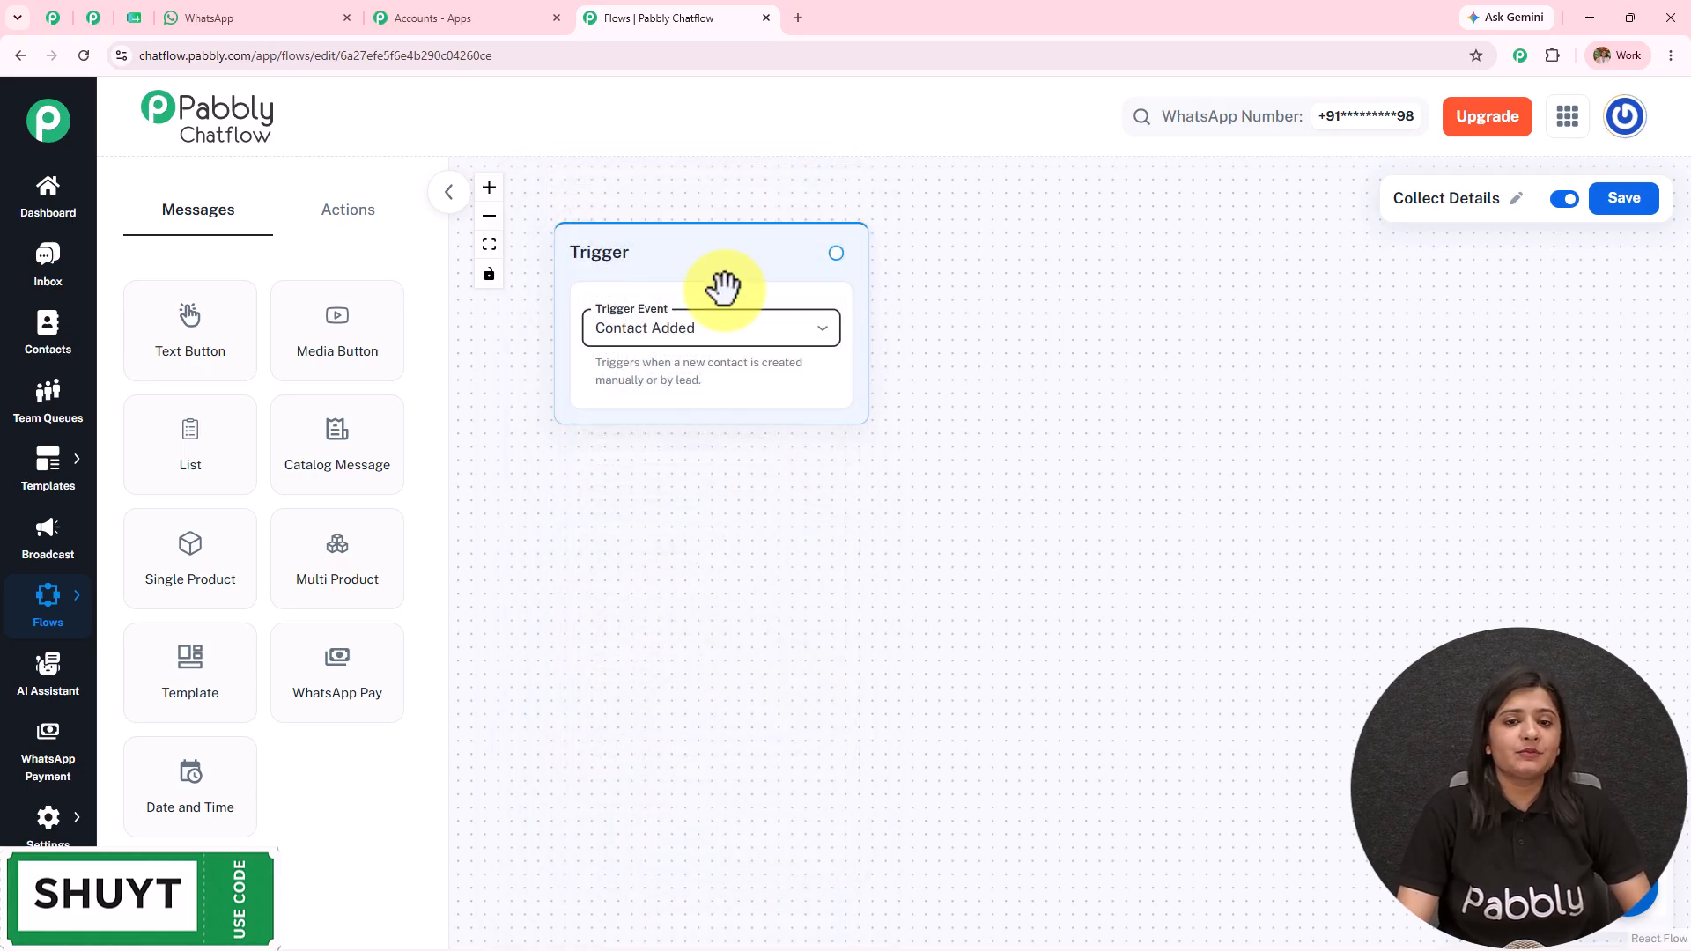
left_click(719, 332)
left_click(690, 195)
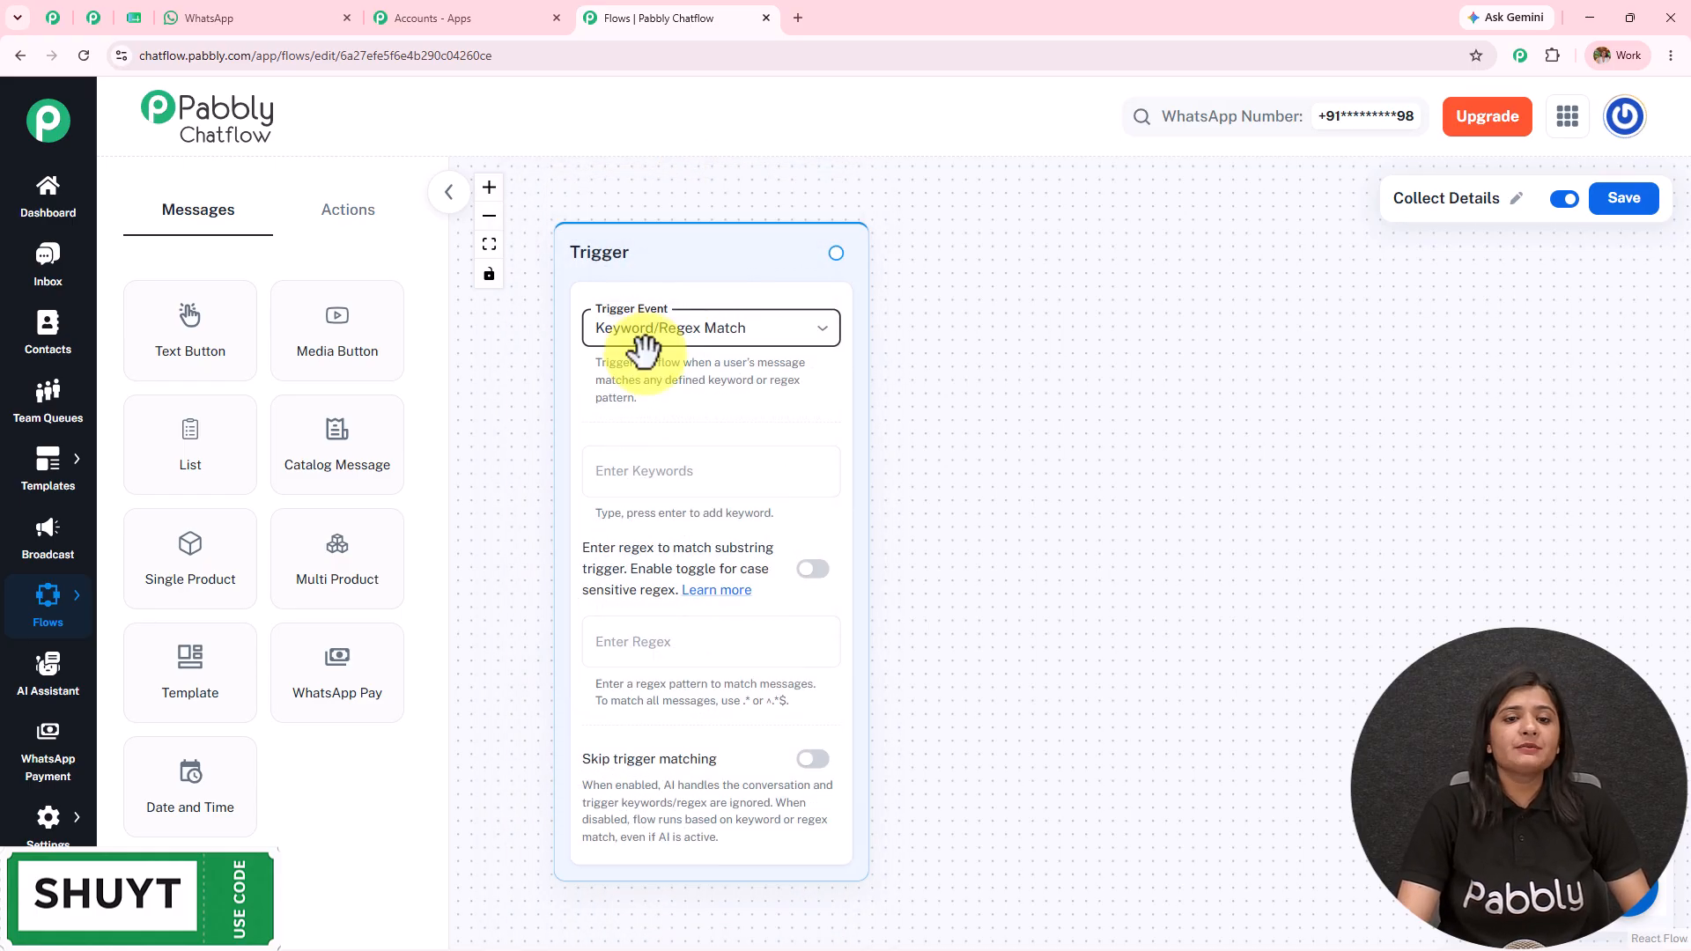
Step: Bring up the Chatflow Chatbot conversation in WhatsApp Web and scroll back through it
left_click(327, 12)
scroll(1134, 373, "up", 5)
scroll(1134, 373, "up", 5)
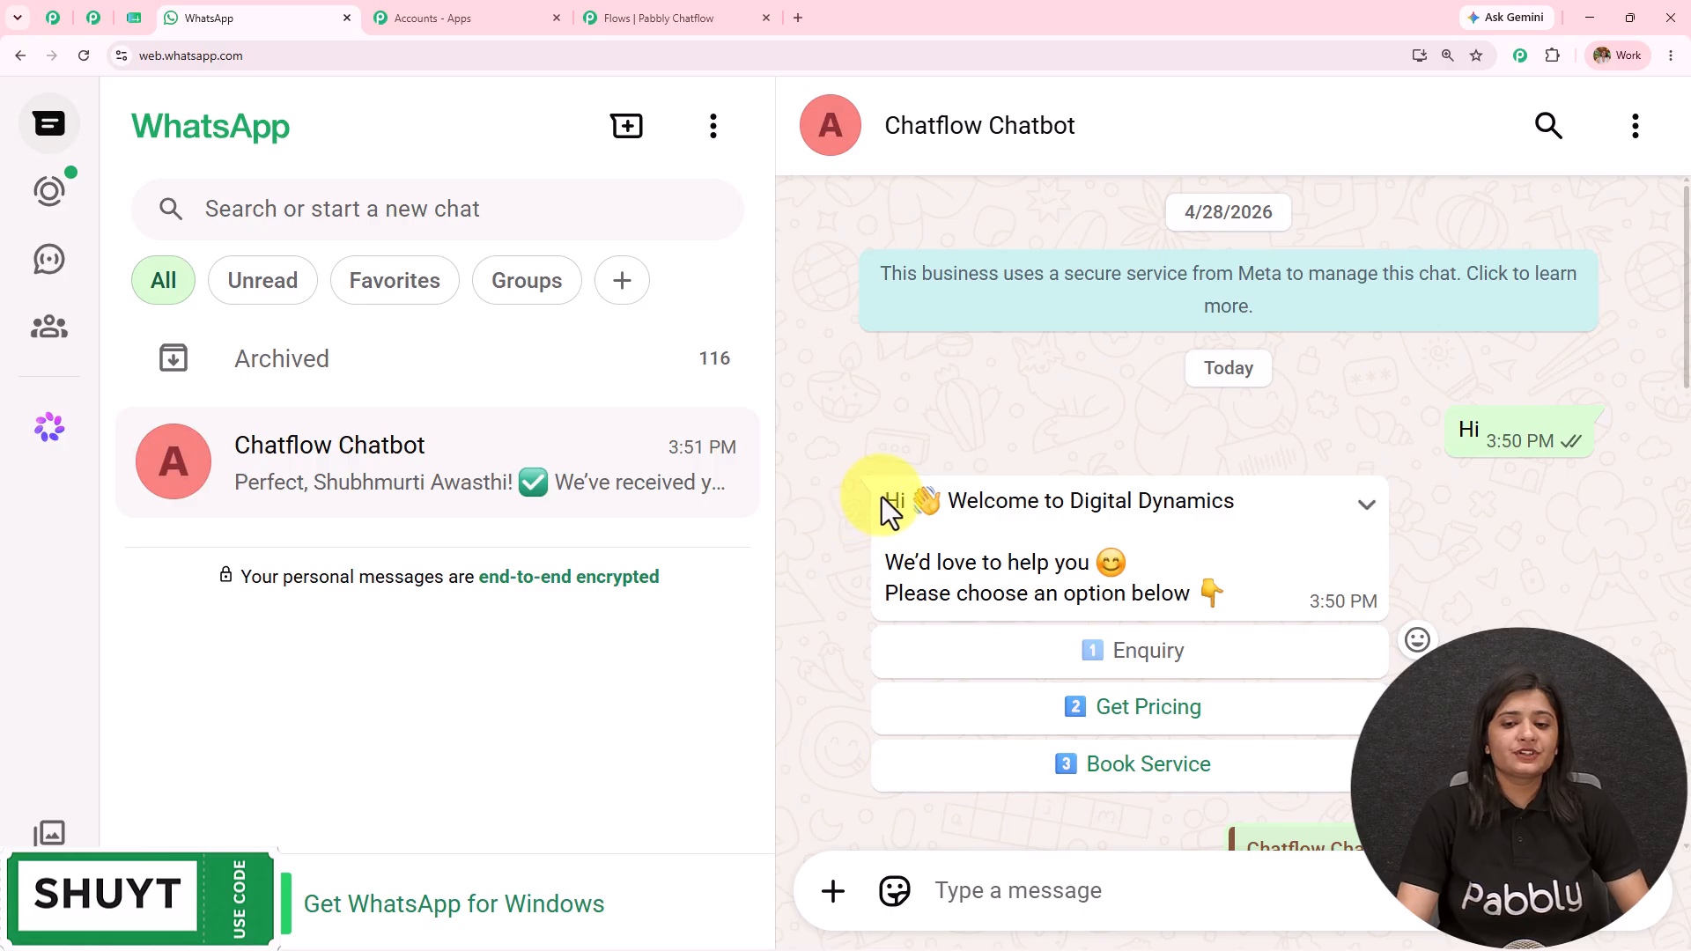
Step: Highlight the bot's welcome message in the test chat, then return to the flow editor
left_click_drag(885, 501, 1332, 584)
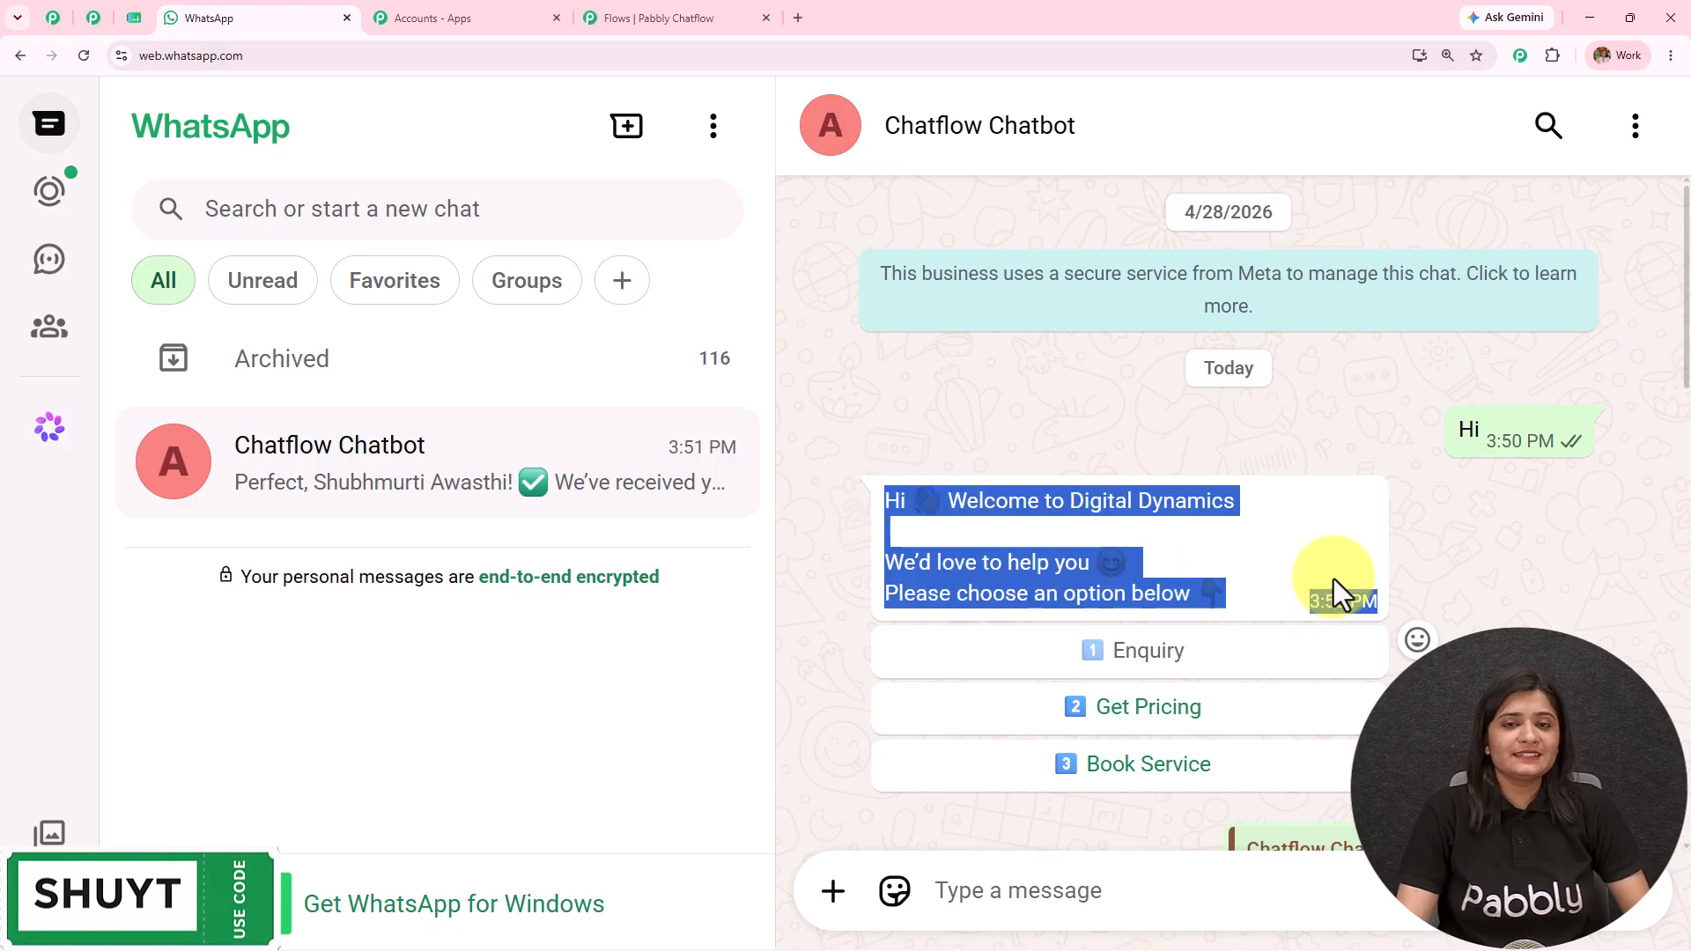
left_click(1236, 590)
left_click(616, 15)
Step: Add Hi and Hello as the Collect Details trigger keywords
left_click(683, 485)
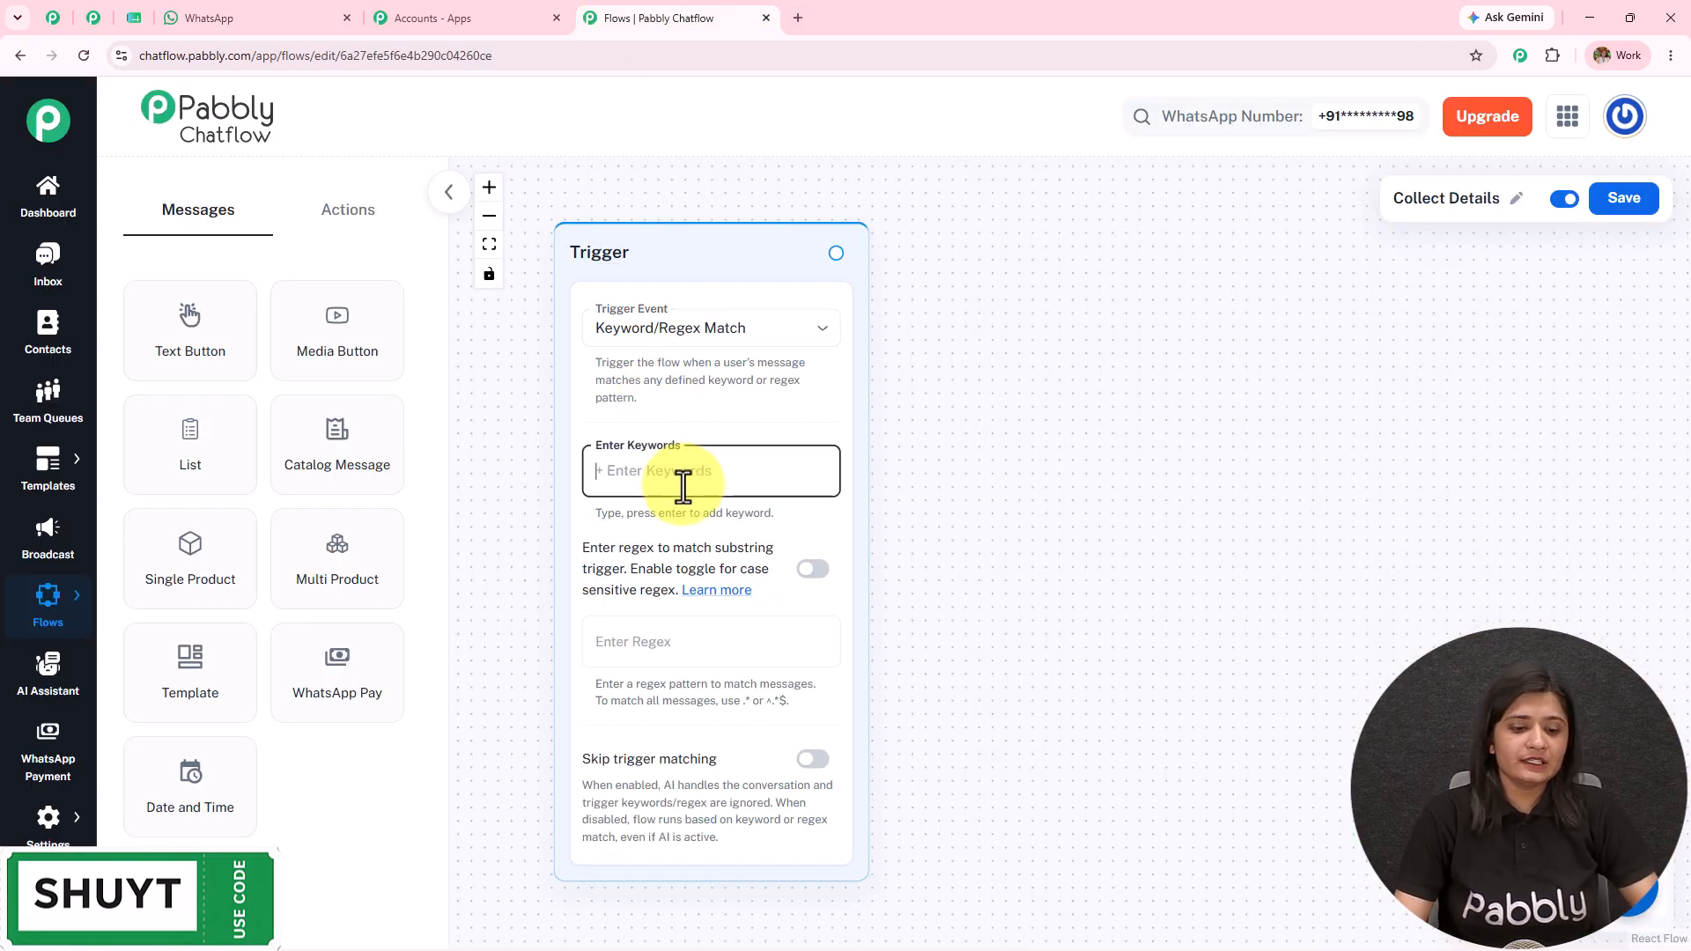
type("Hi")
key("Return")
type("Hello")
key("Return")
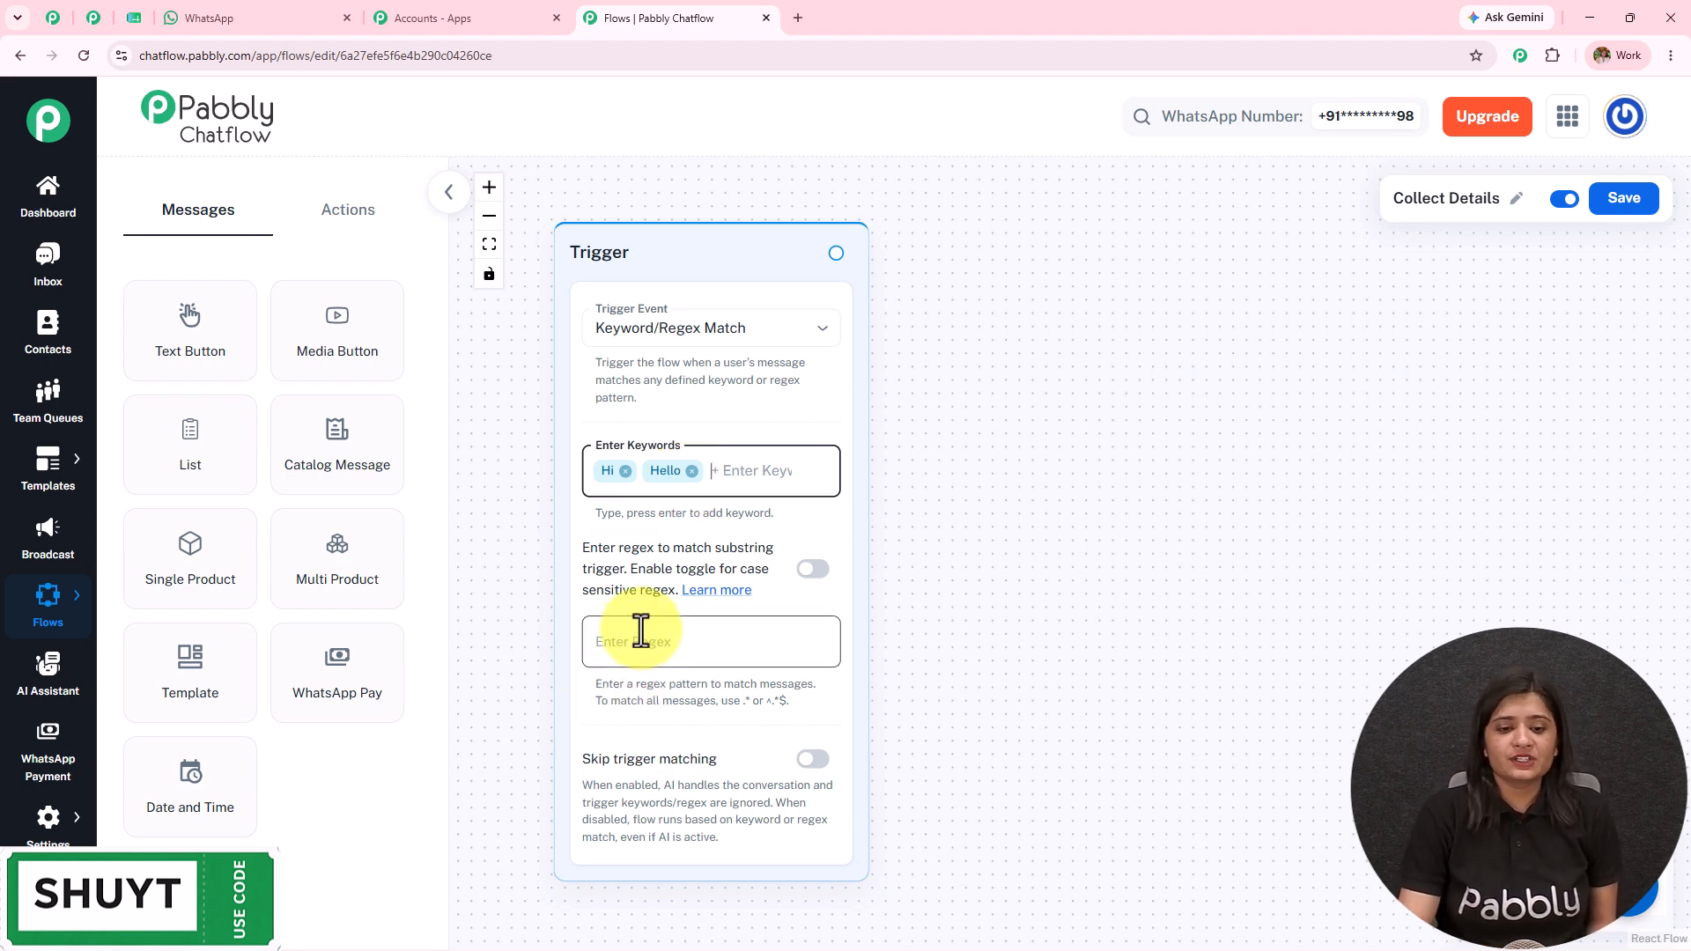
scroll(641, 631, "up", 2)
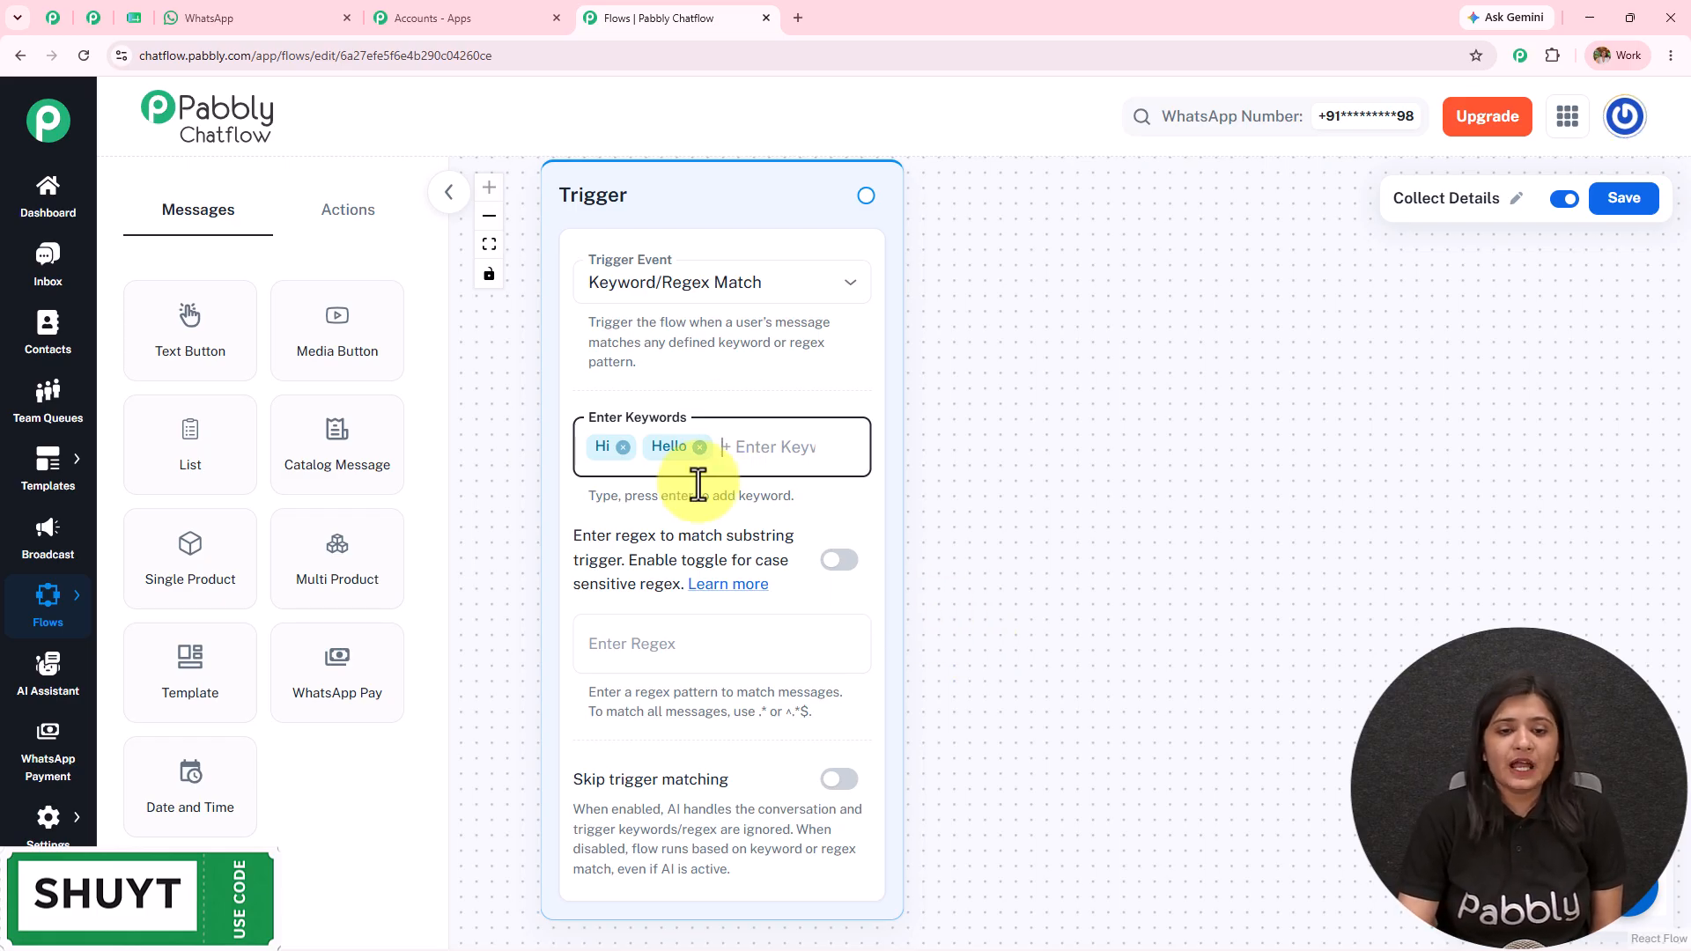
Step: Connect a new step from the trigger's output and choose a Text Button message node
left_click_drag(1133, 532, 1048, 593)
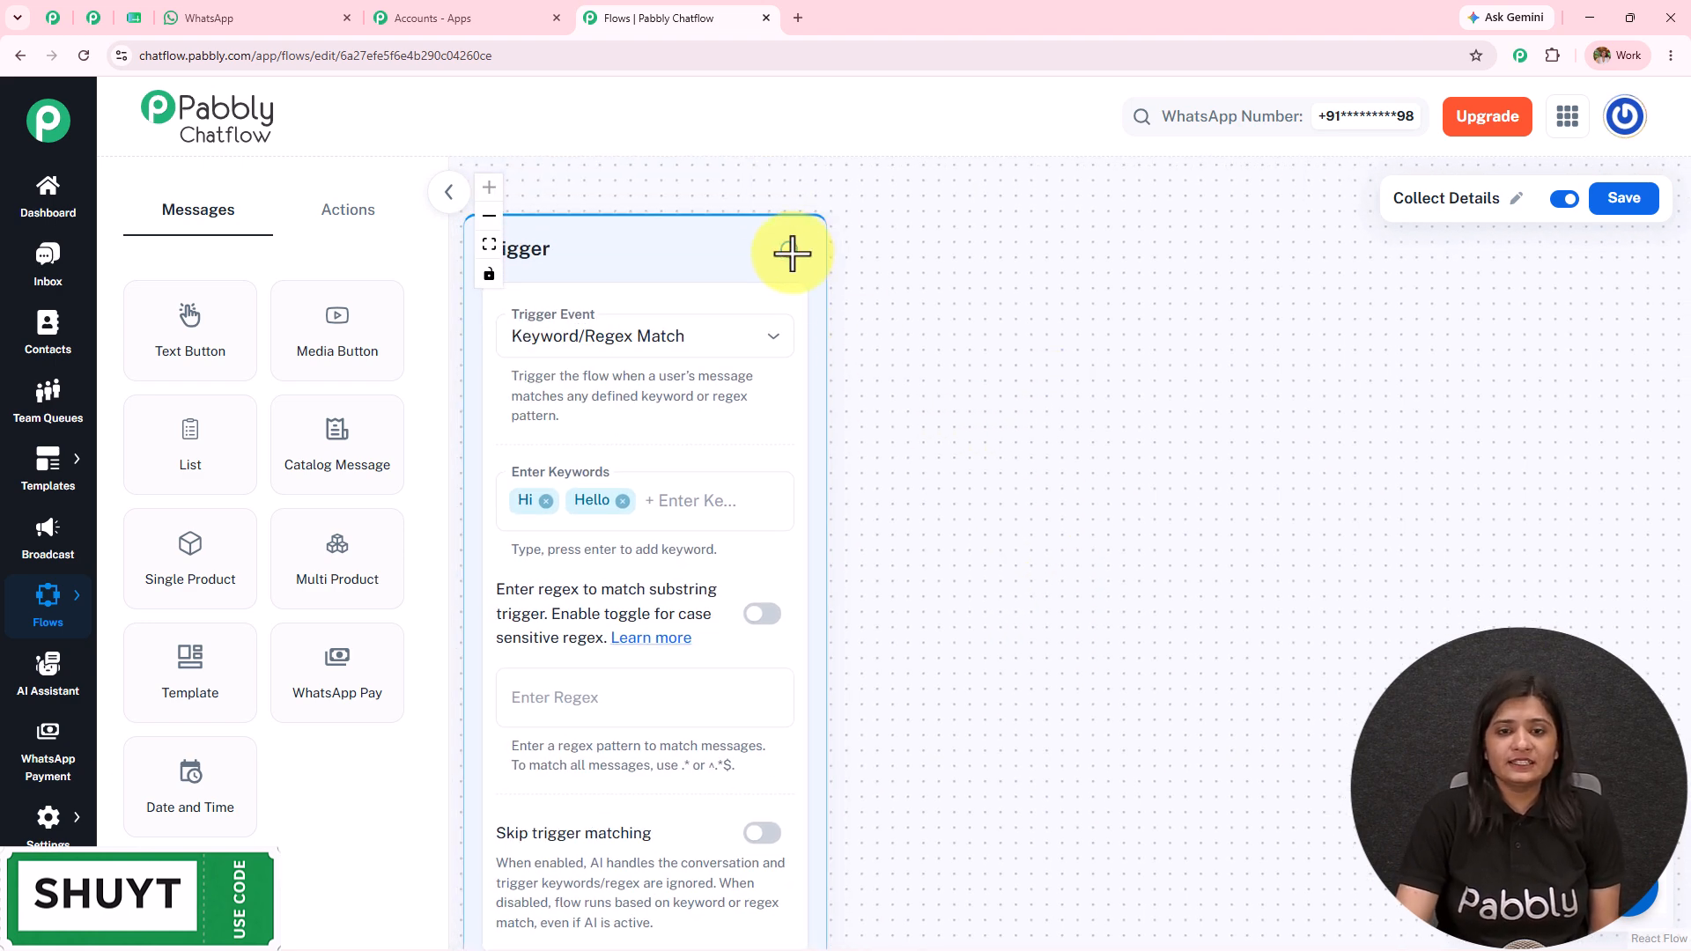
left_click_drag(789, 251, 1053, 254)
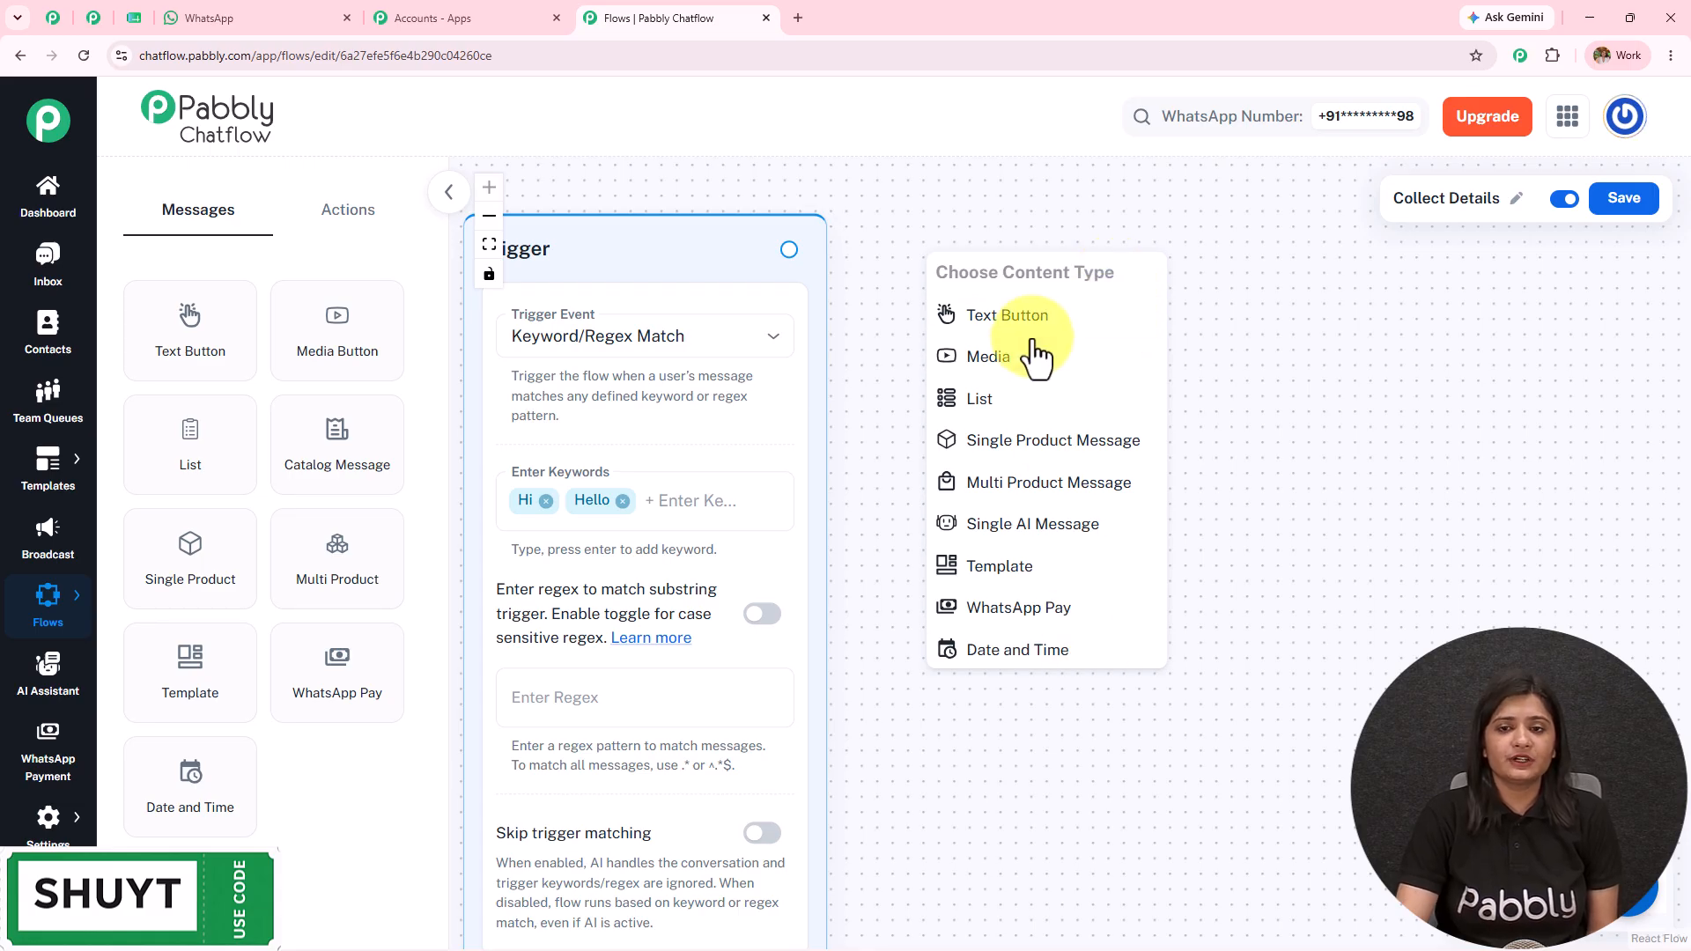
left_click(273, 17)
mouse_move(1218, 585)
left_mouse_down()
mouse_move(859, 504)
mouse_move(804, 474)
mouse_move(1218, 587)
left_mouse_up()
key("ctrl+c")
left_click(922, 504)
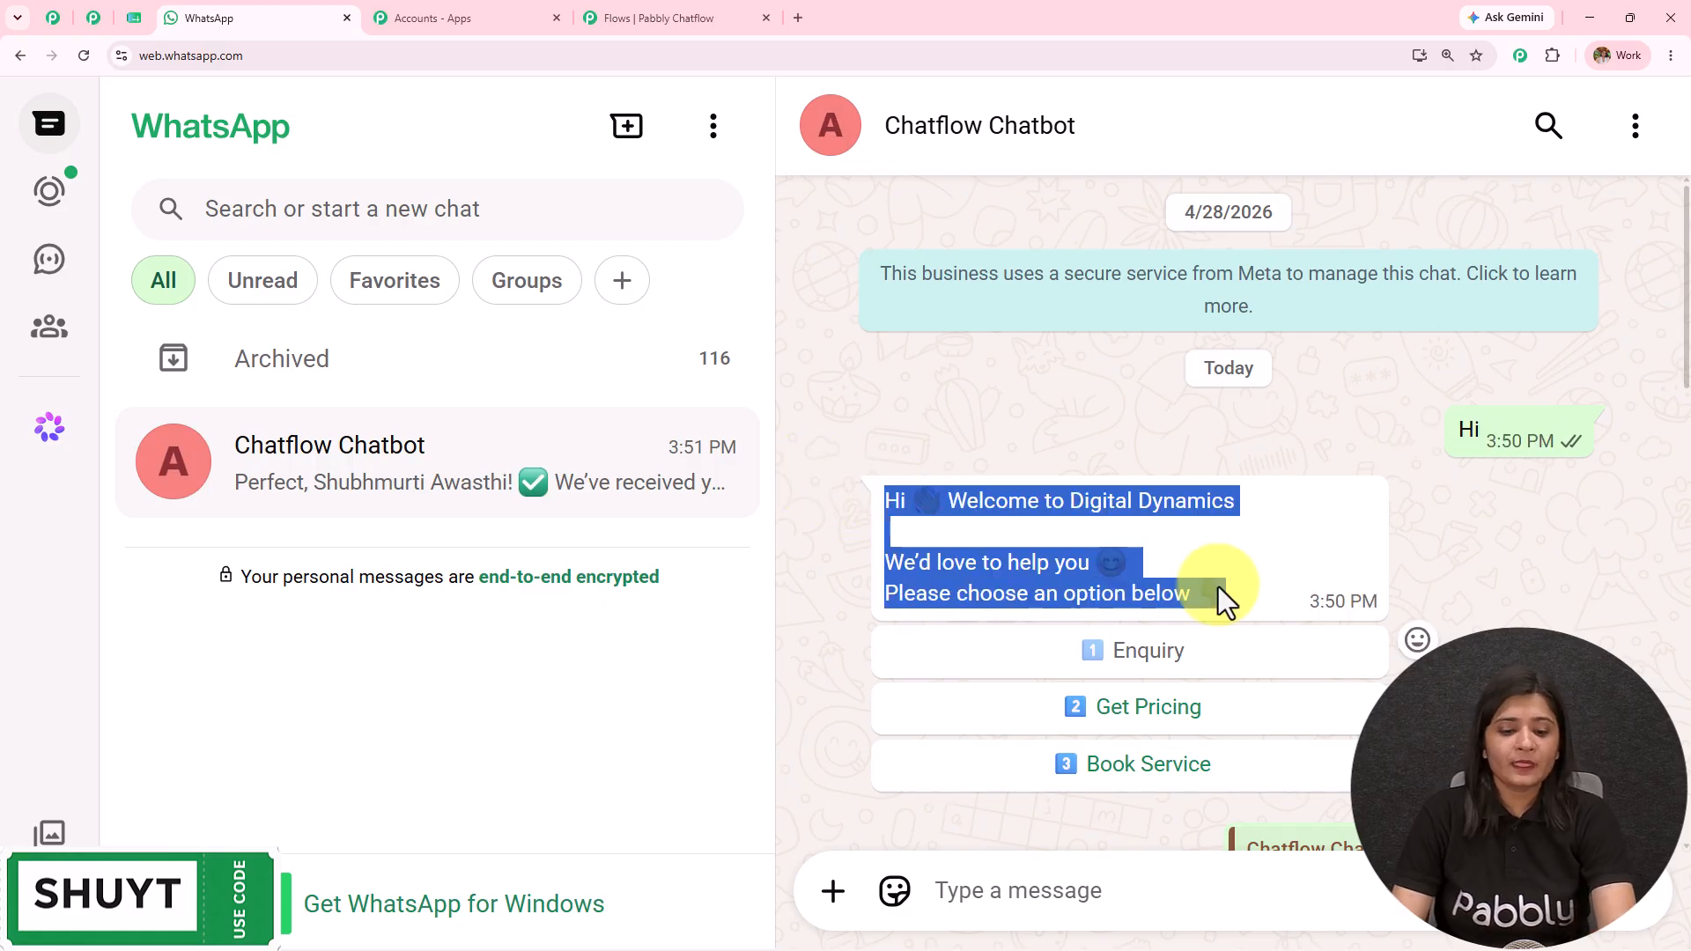
left_click(685, 11)
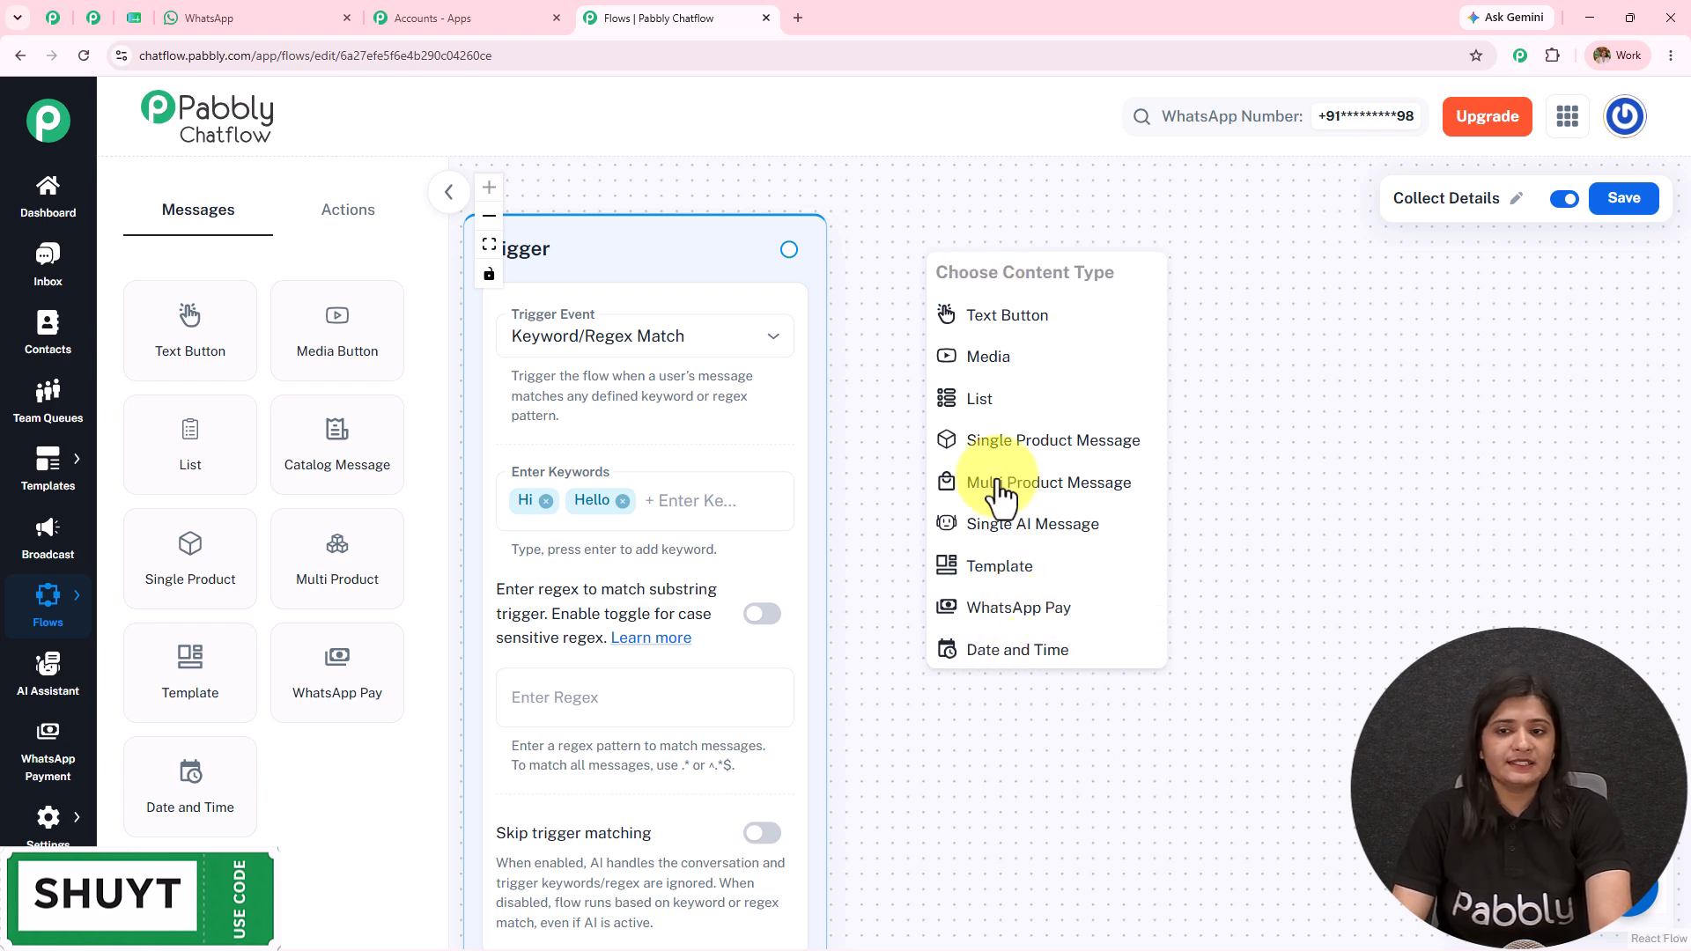
left_click(1006, 321)
Step: Paste the Digital Dynamics welcome message into the Text Button node
left_click(1106, 599)
key("ctrl+v")
left_click_drag(1108, 437, 1002, 168)
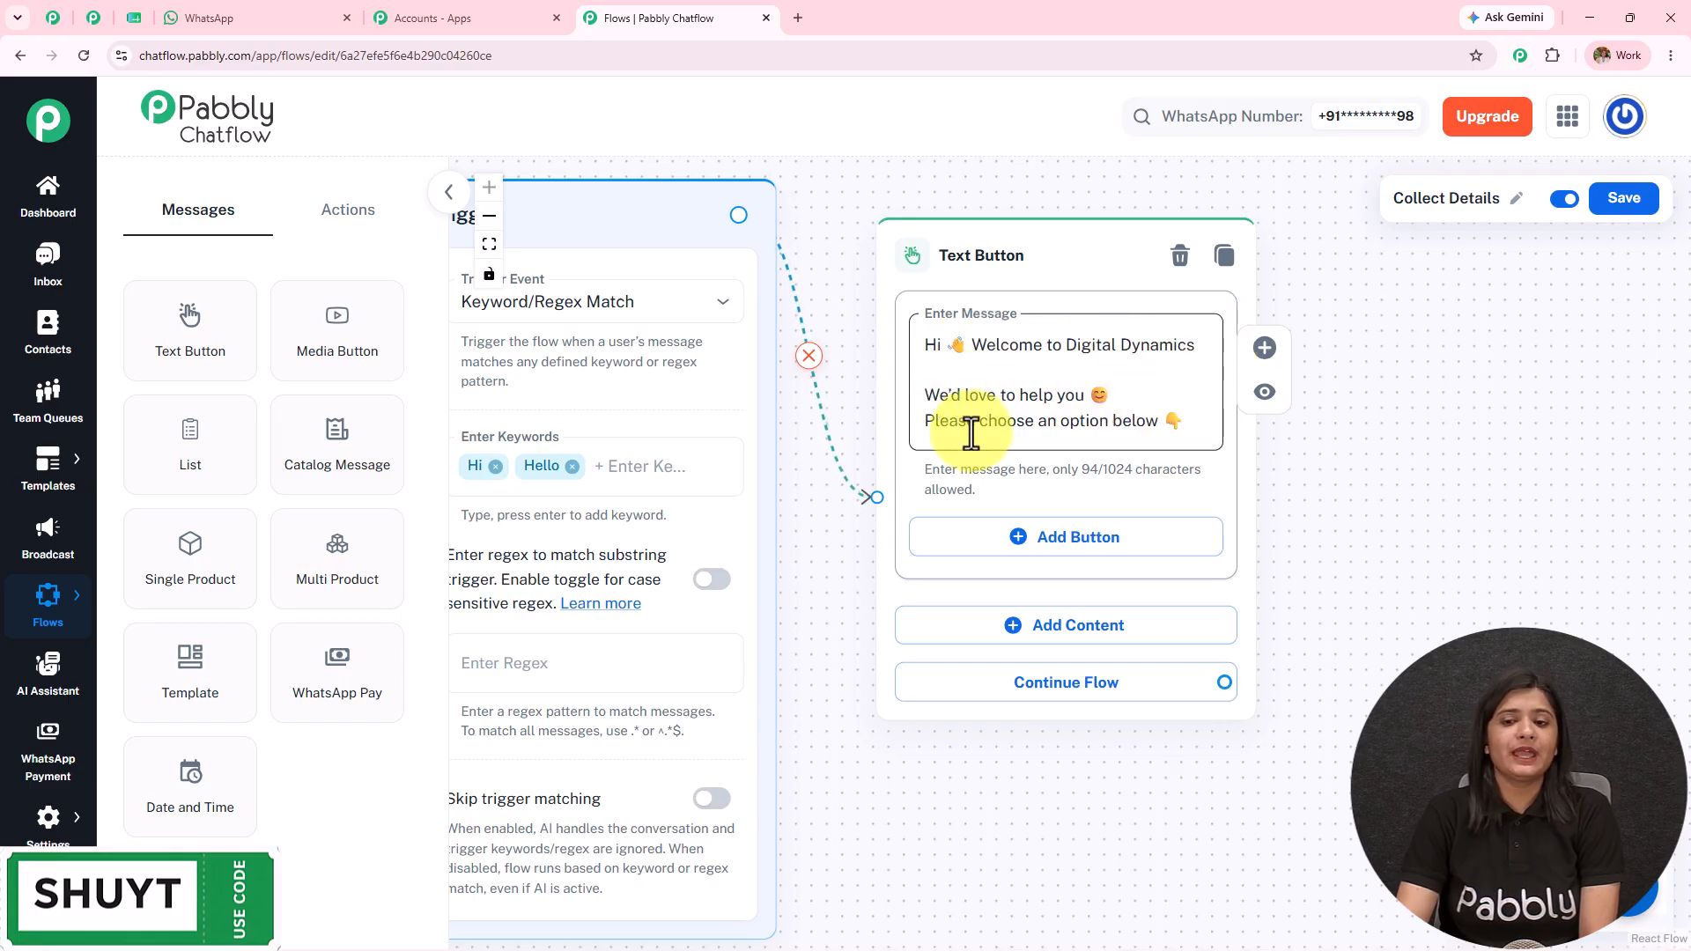
left_click(231, 18)
scroll(1249, 647, "down", 2)
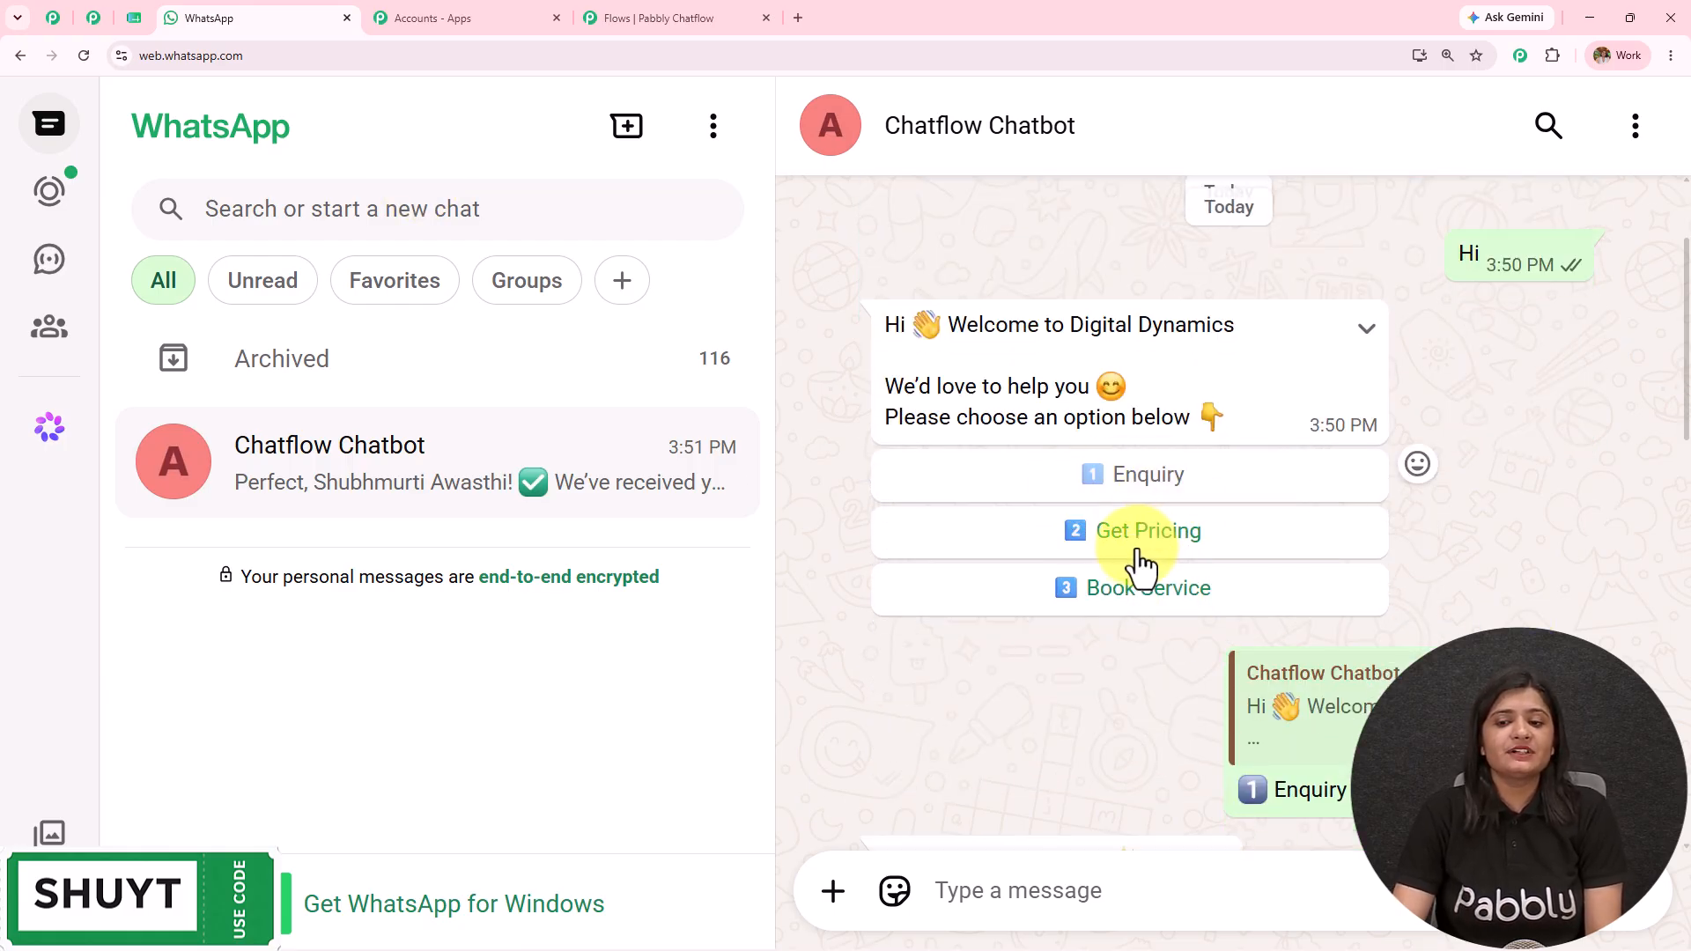
scroll(1079, 479, "down", 2)
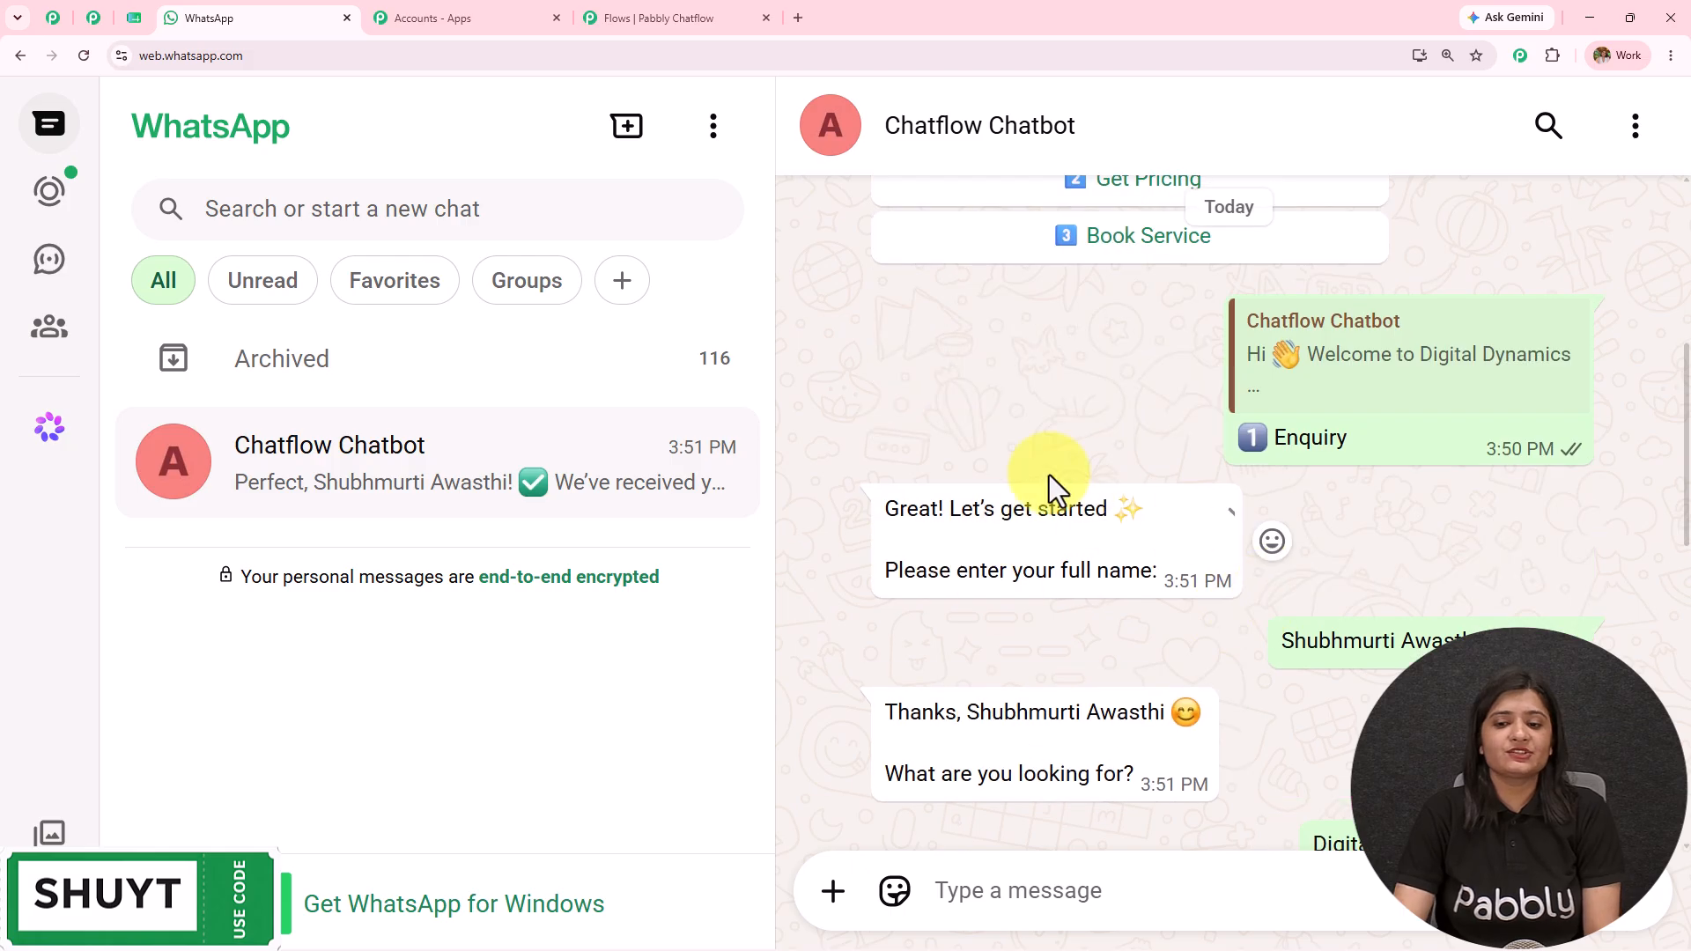
scroll(1112, 558, "up", 2)
scroll(1112, 558, "up", 2)
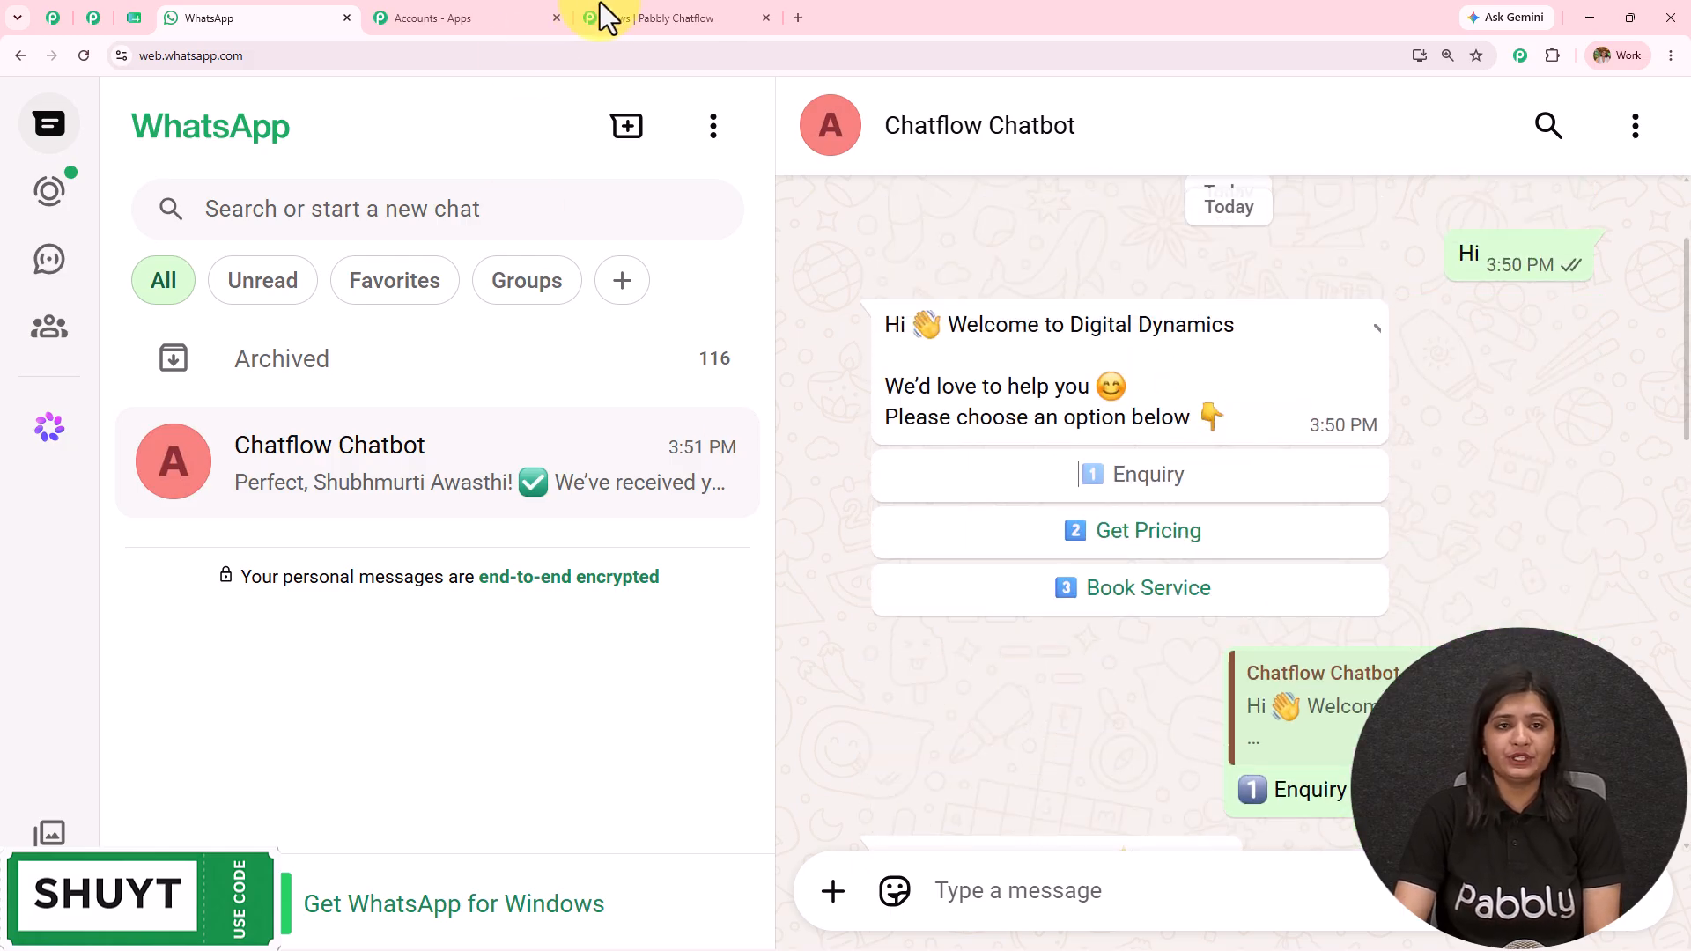
left_click(612, 16)
Step: Add Quick Reply buttons Enquiry, Get Pricing and Book Service to the welcome message
left_click(1074, 555)
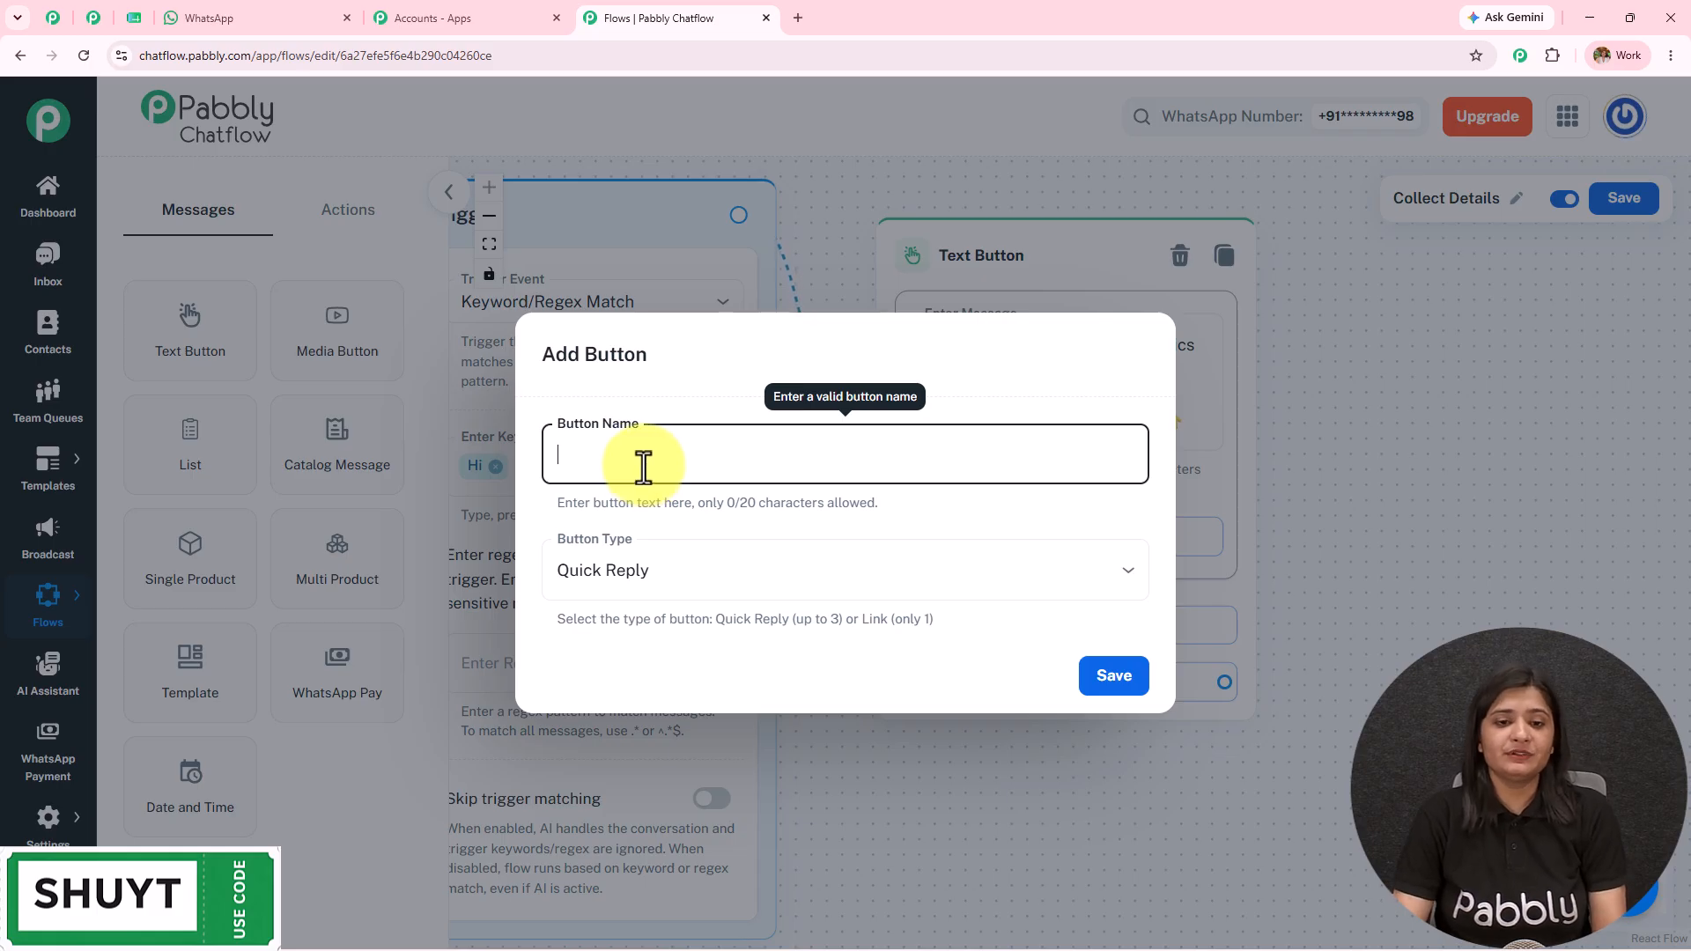
type("1️⃣ Enquiry")
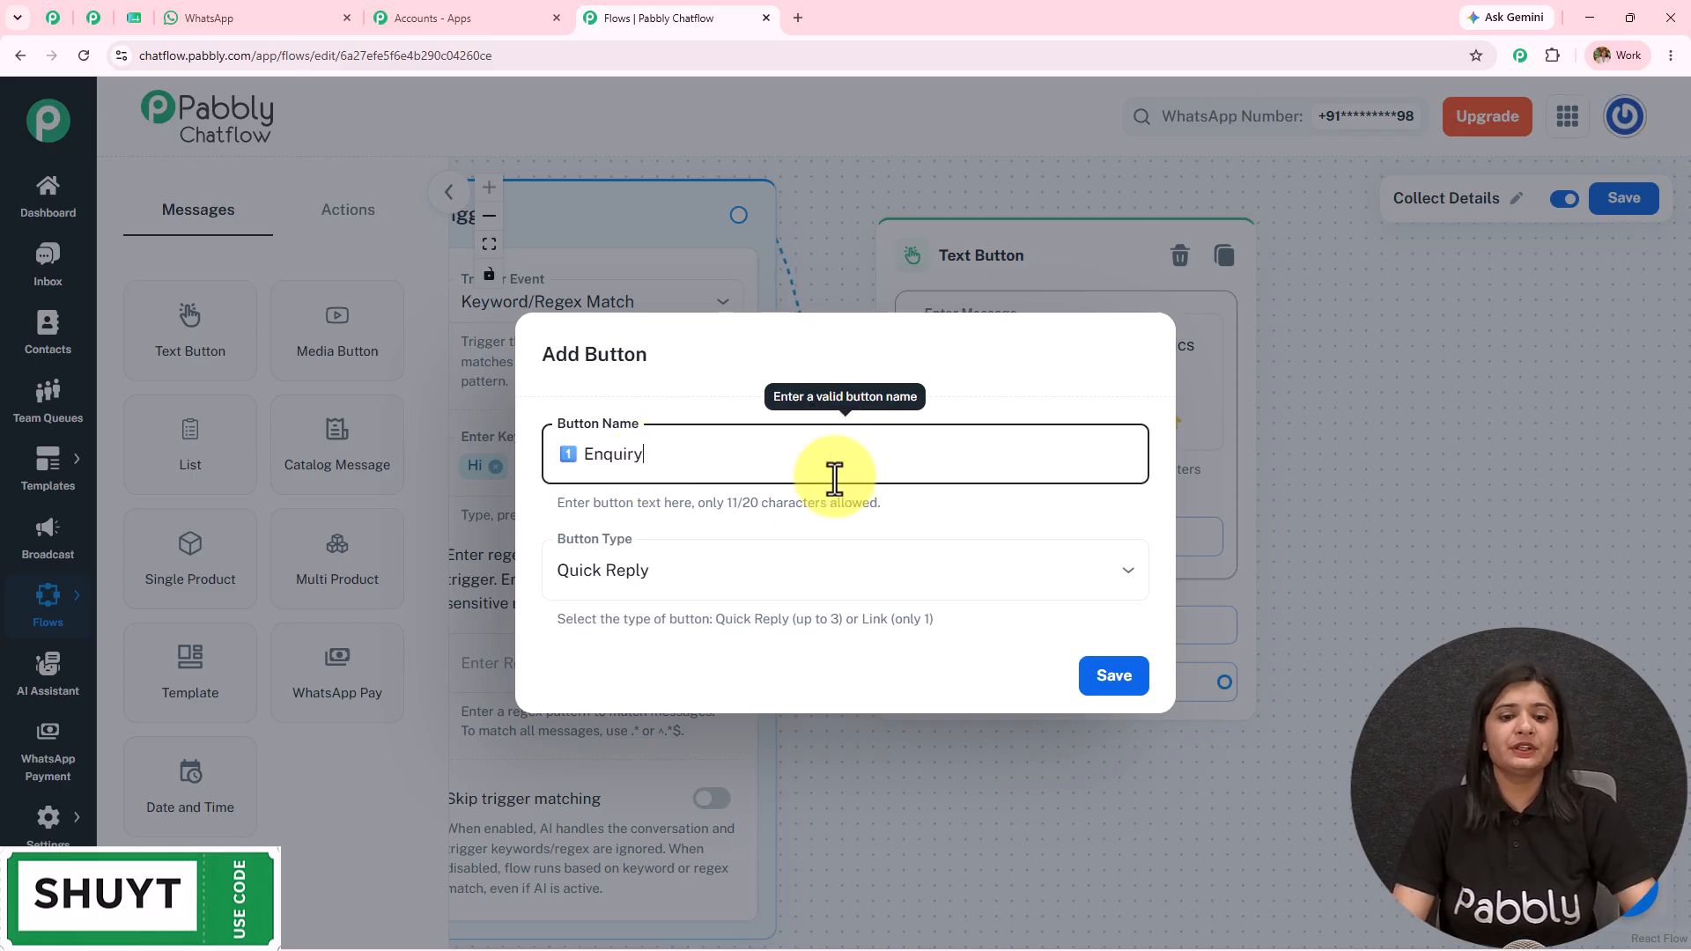
left_click(766, 581)
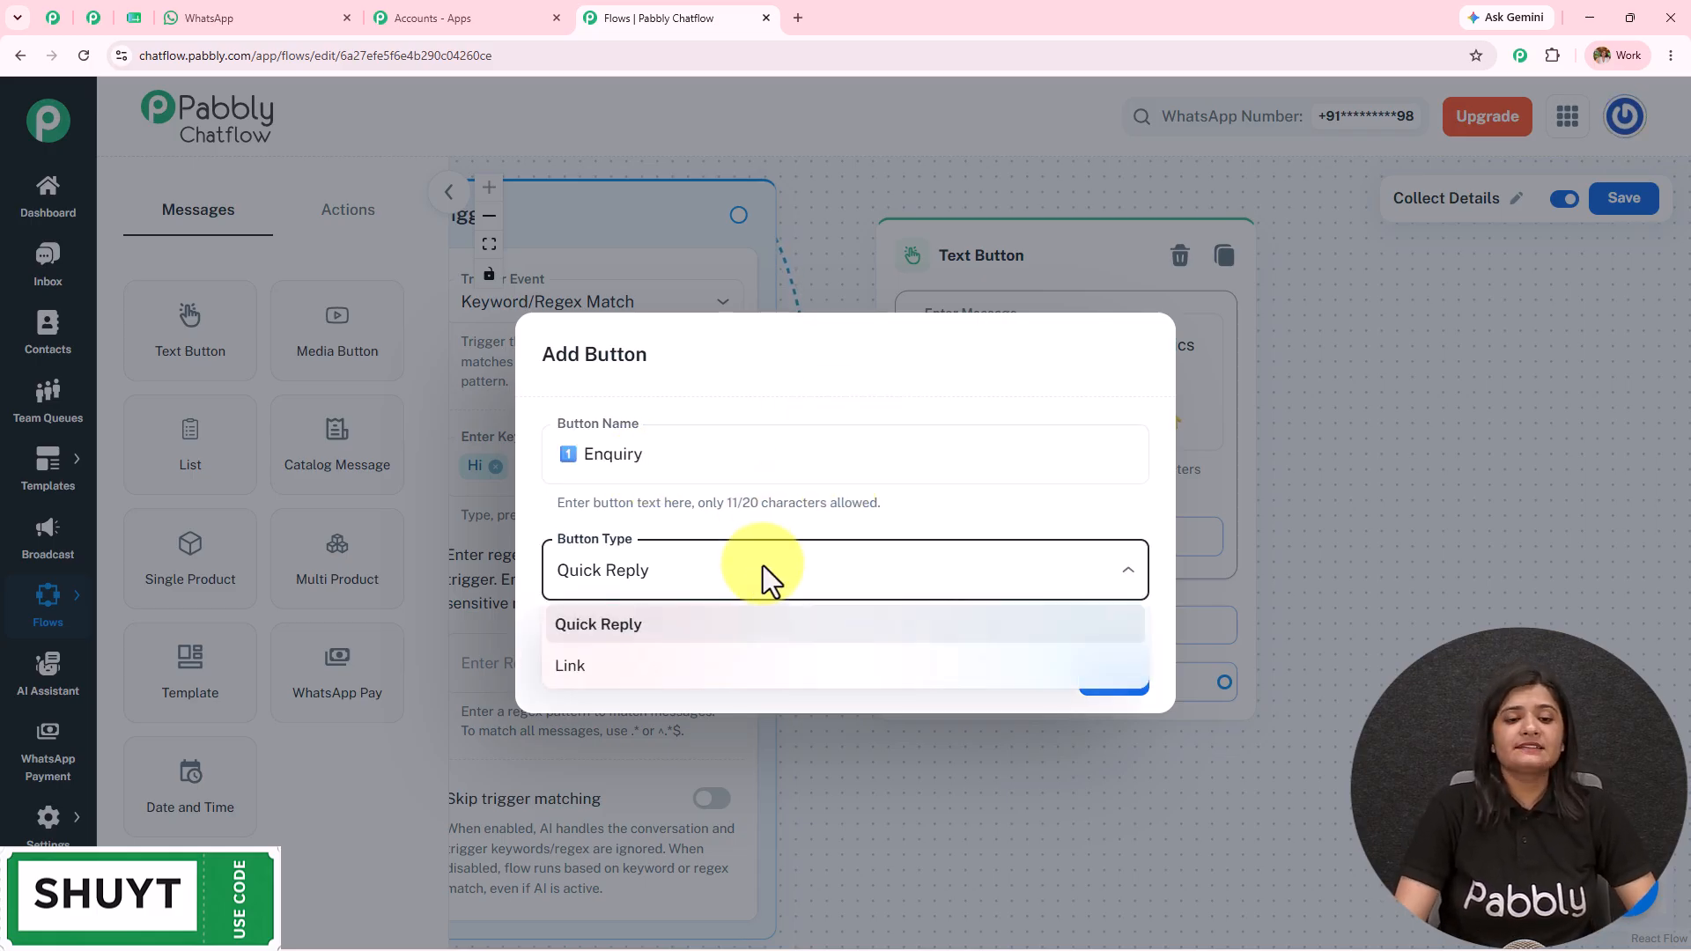
left_click(645, 627)
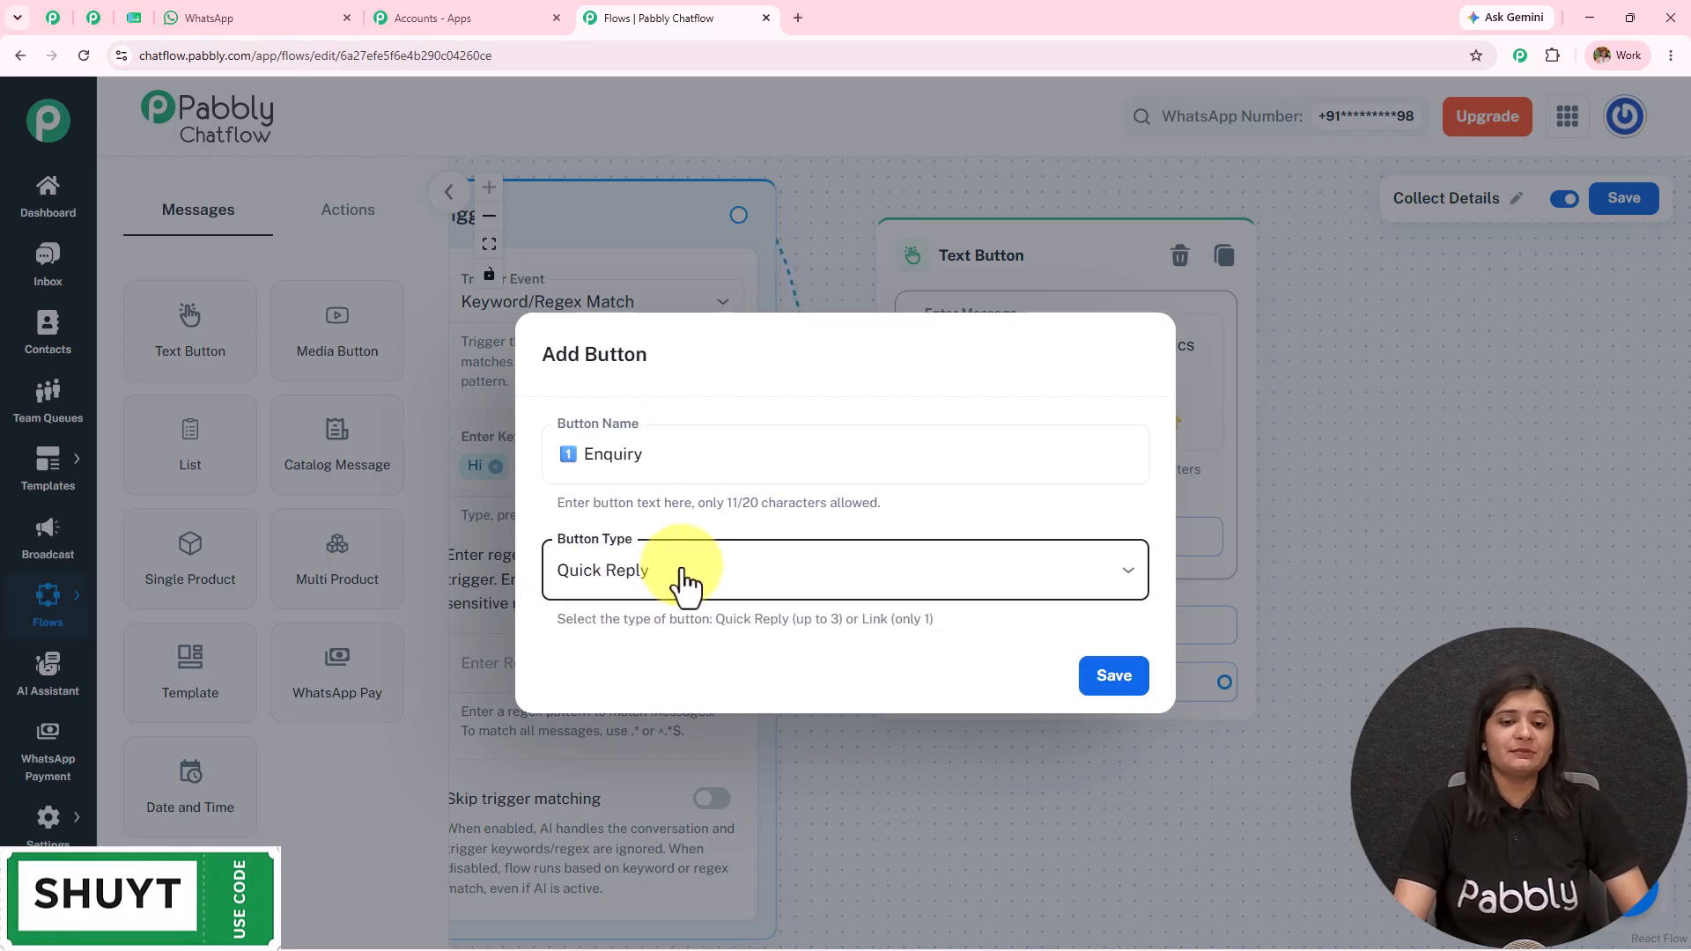
left_click(1113, 676)
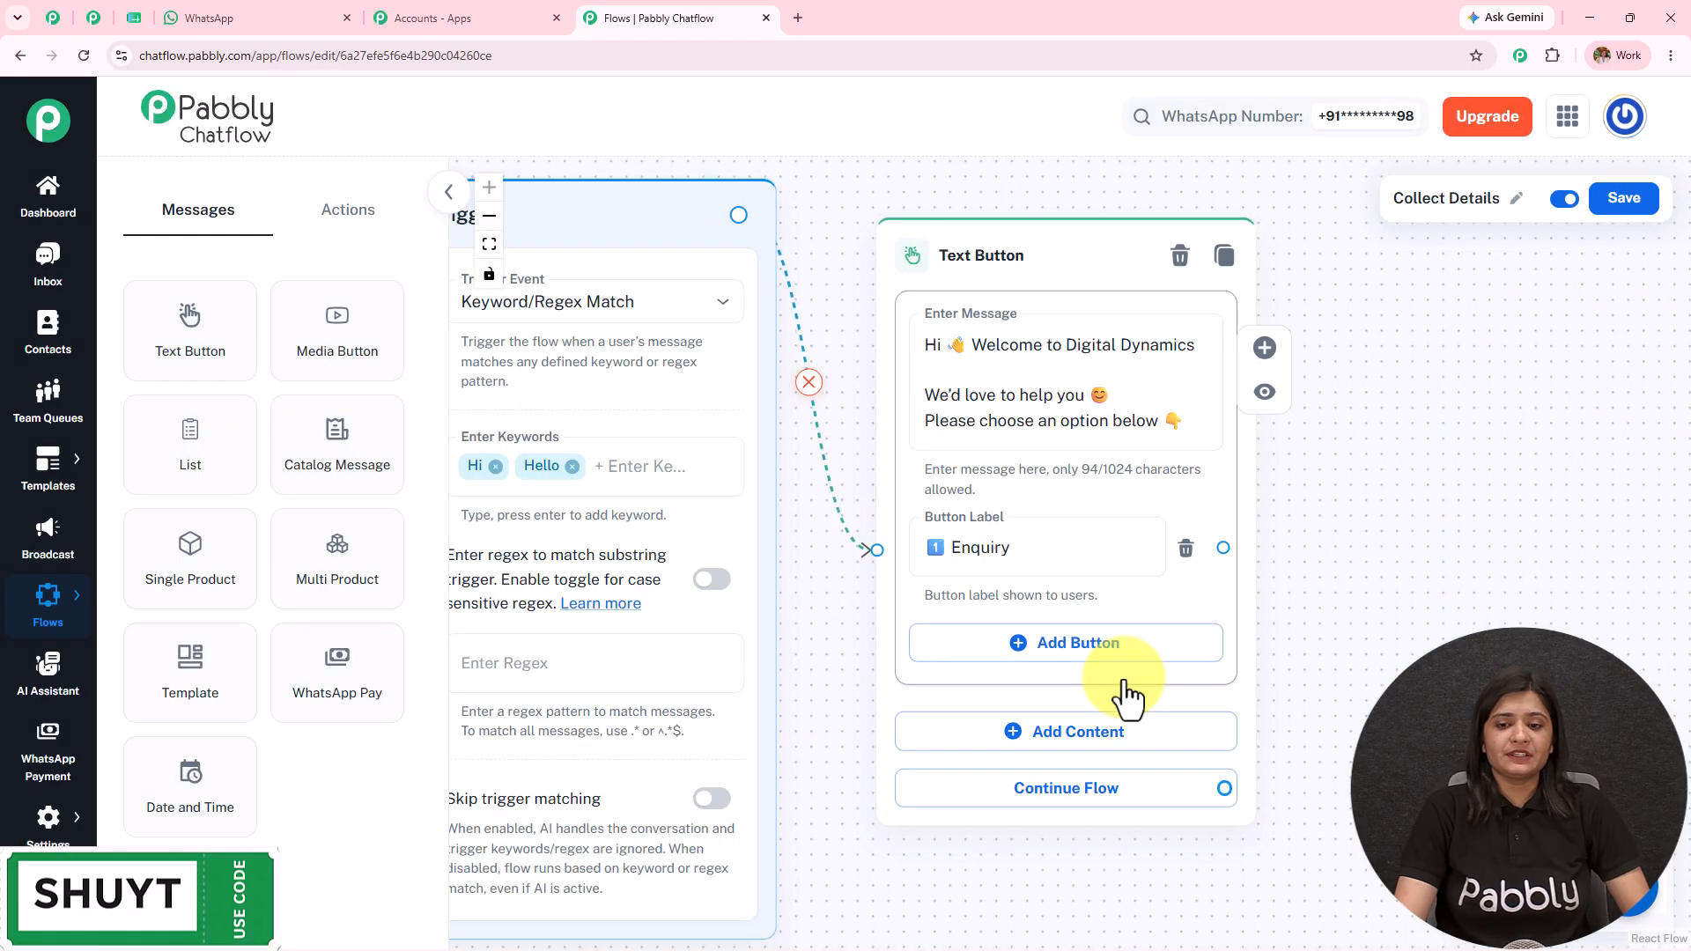
left_click(900, 451)
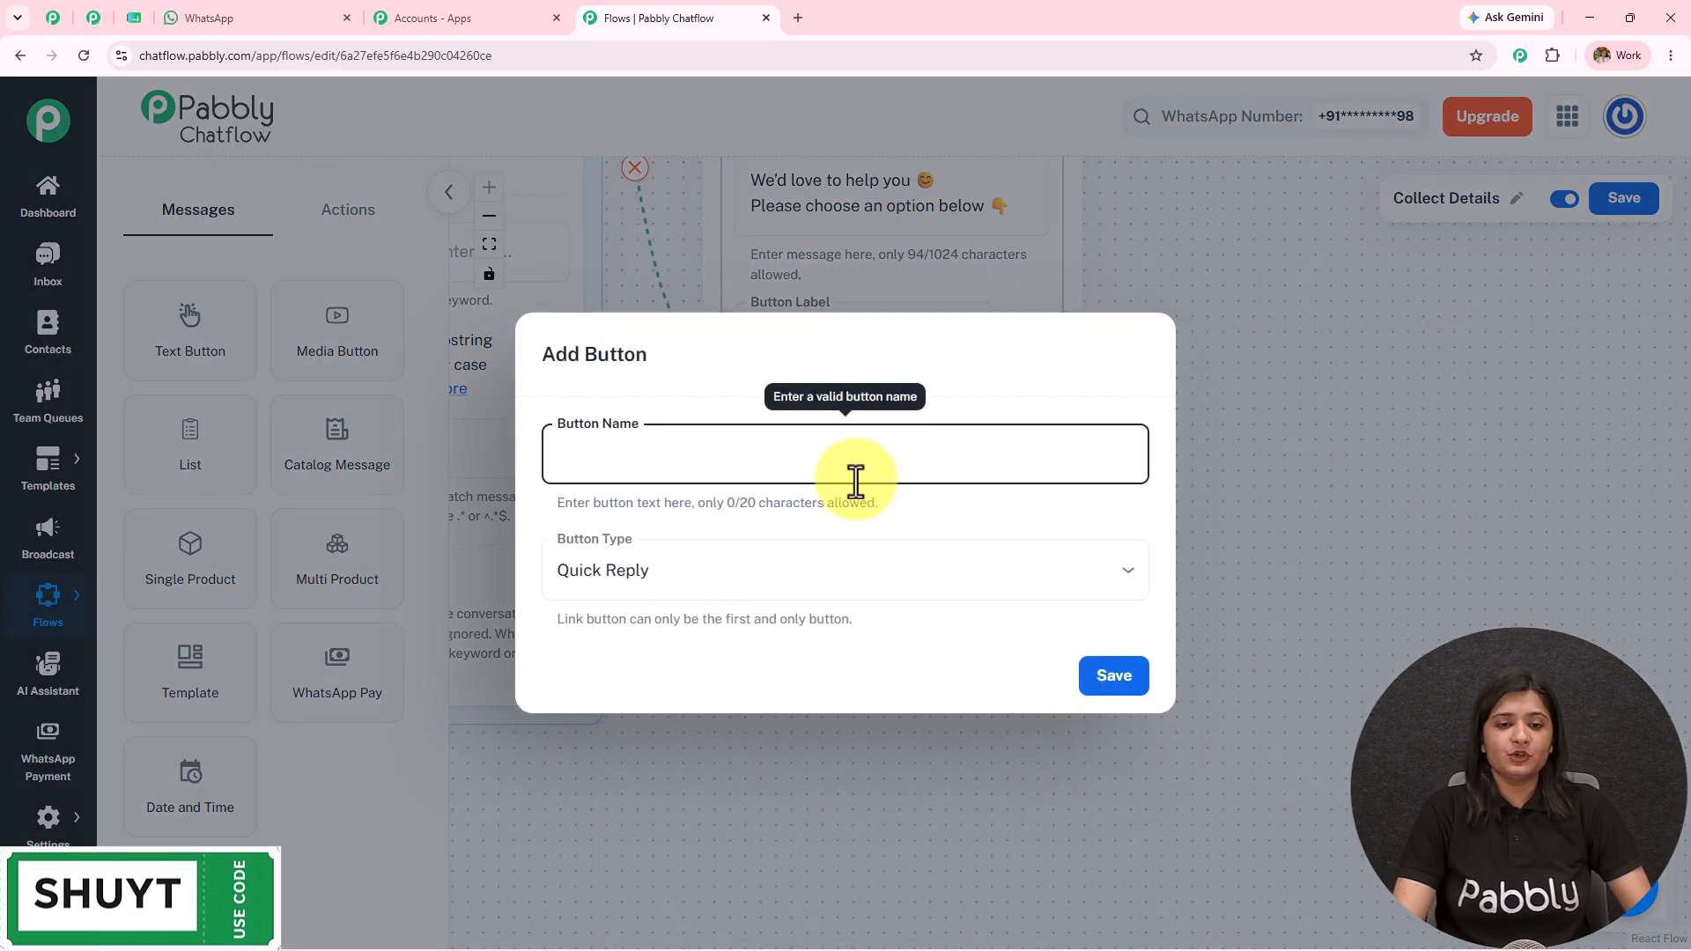
left_click(823, 603)
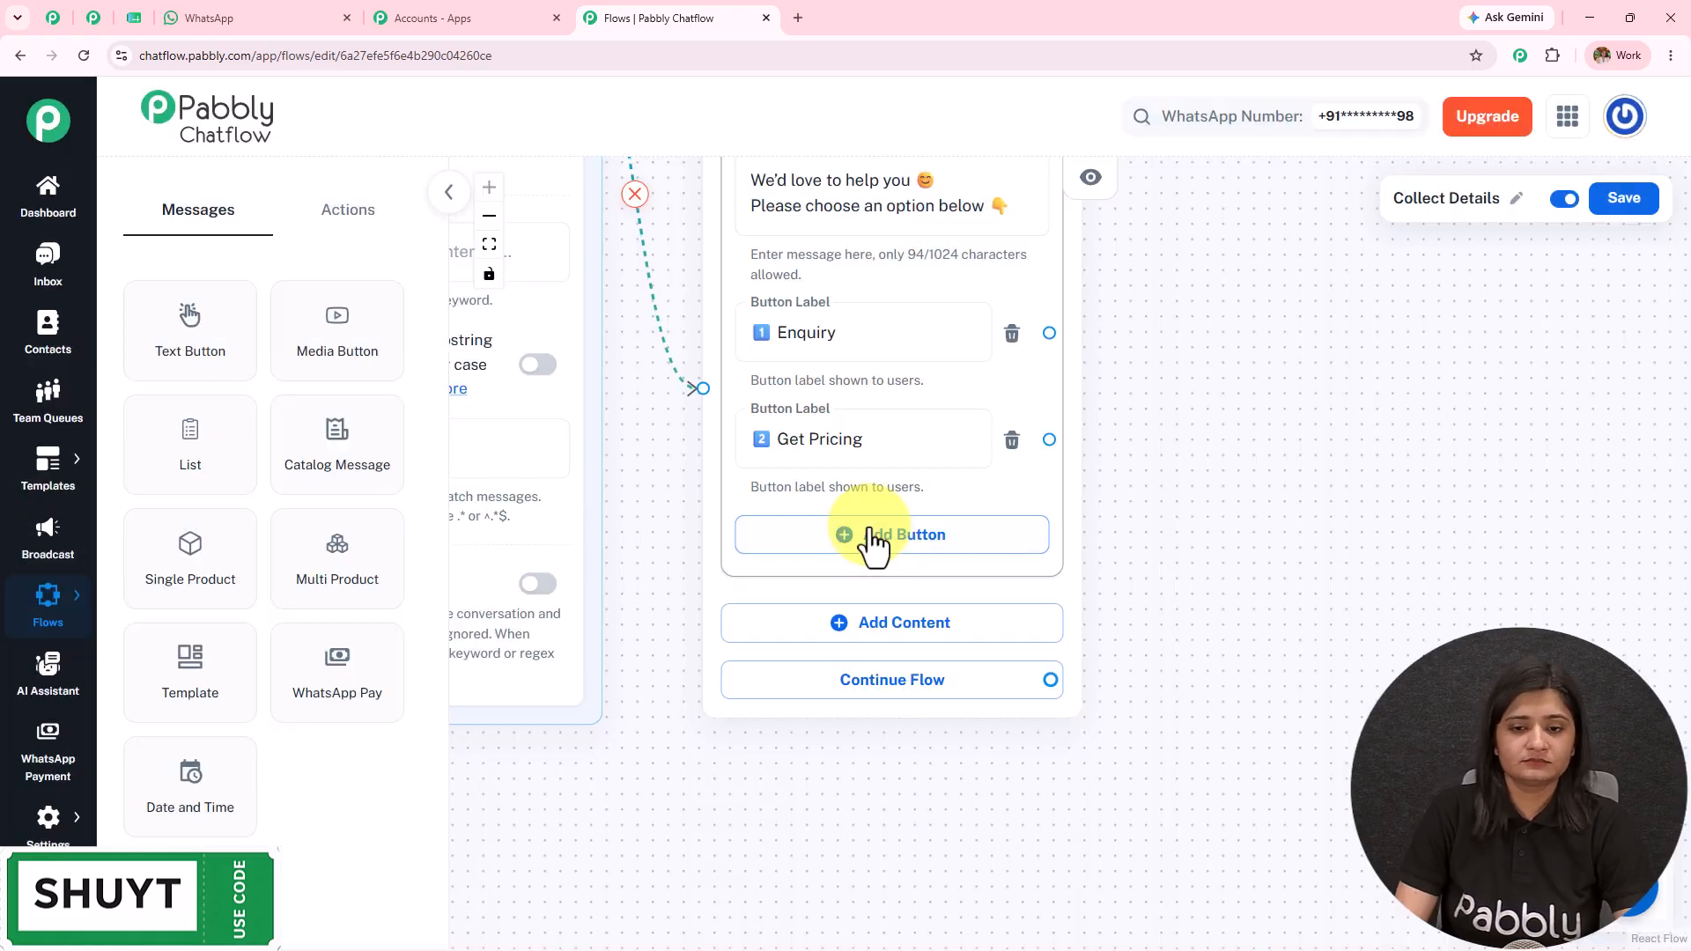
left_click(885, 537)
type("Book Service")
left_click(1114, 676)
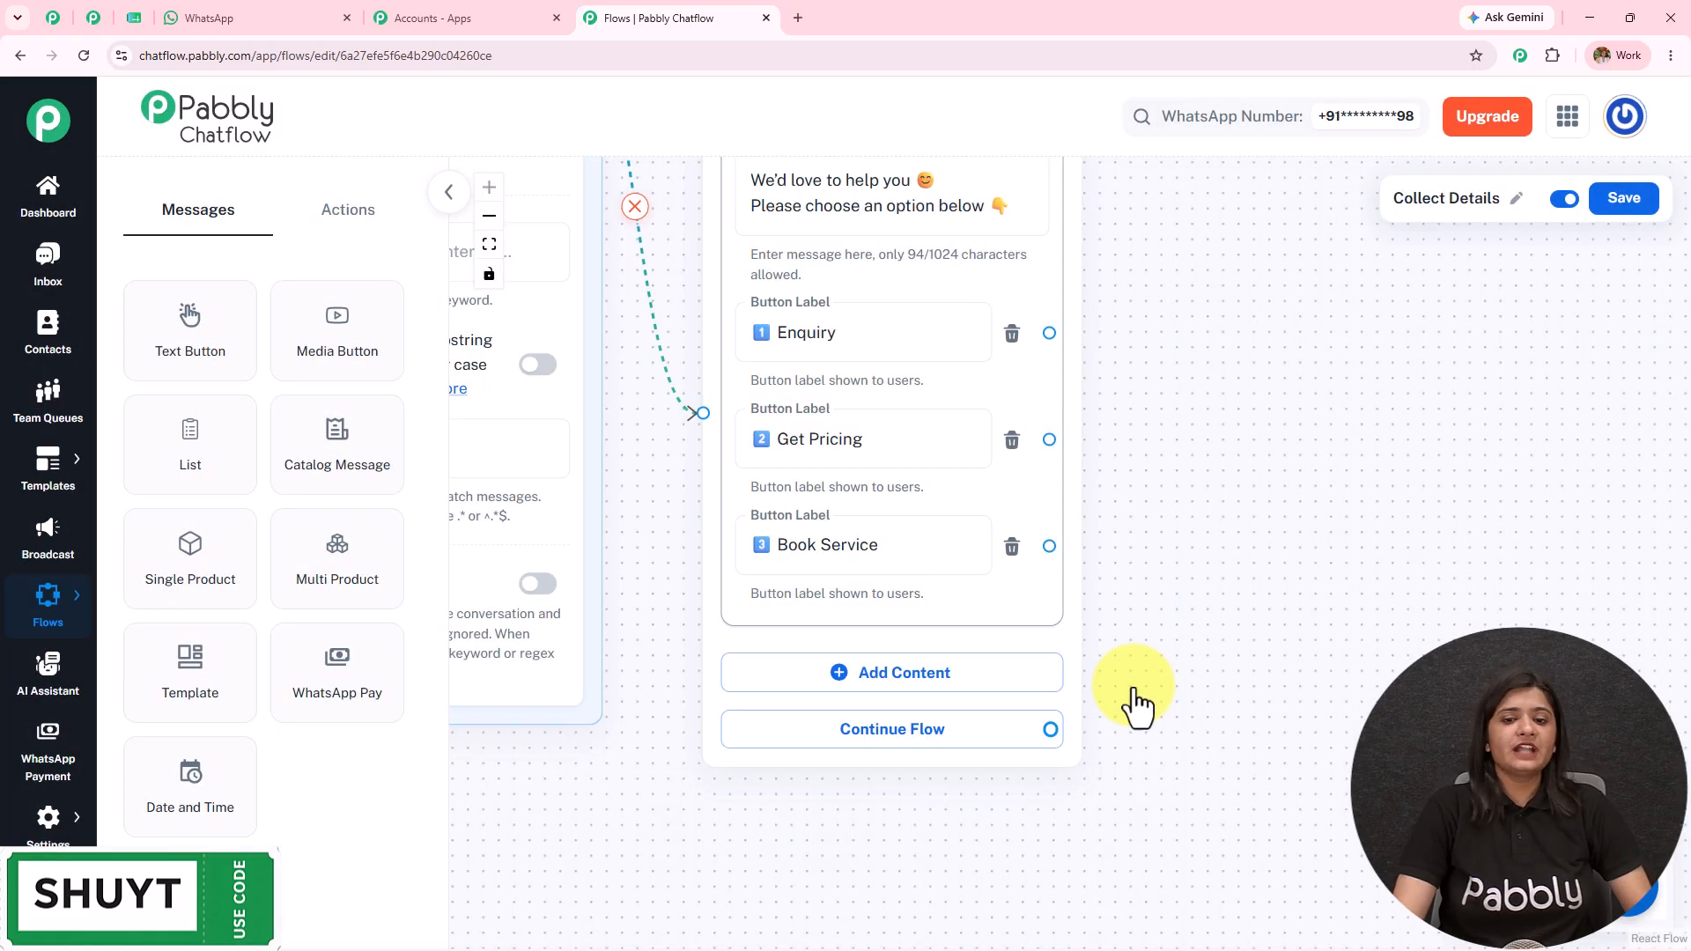
scroll(1113, 615, "up", 3)
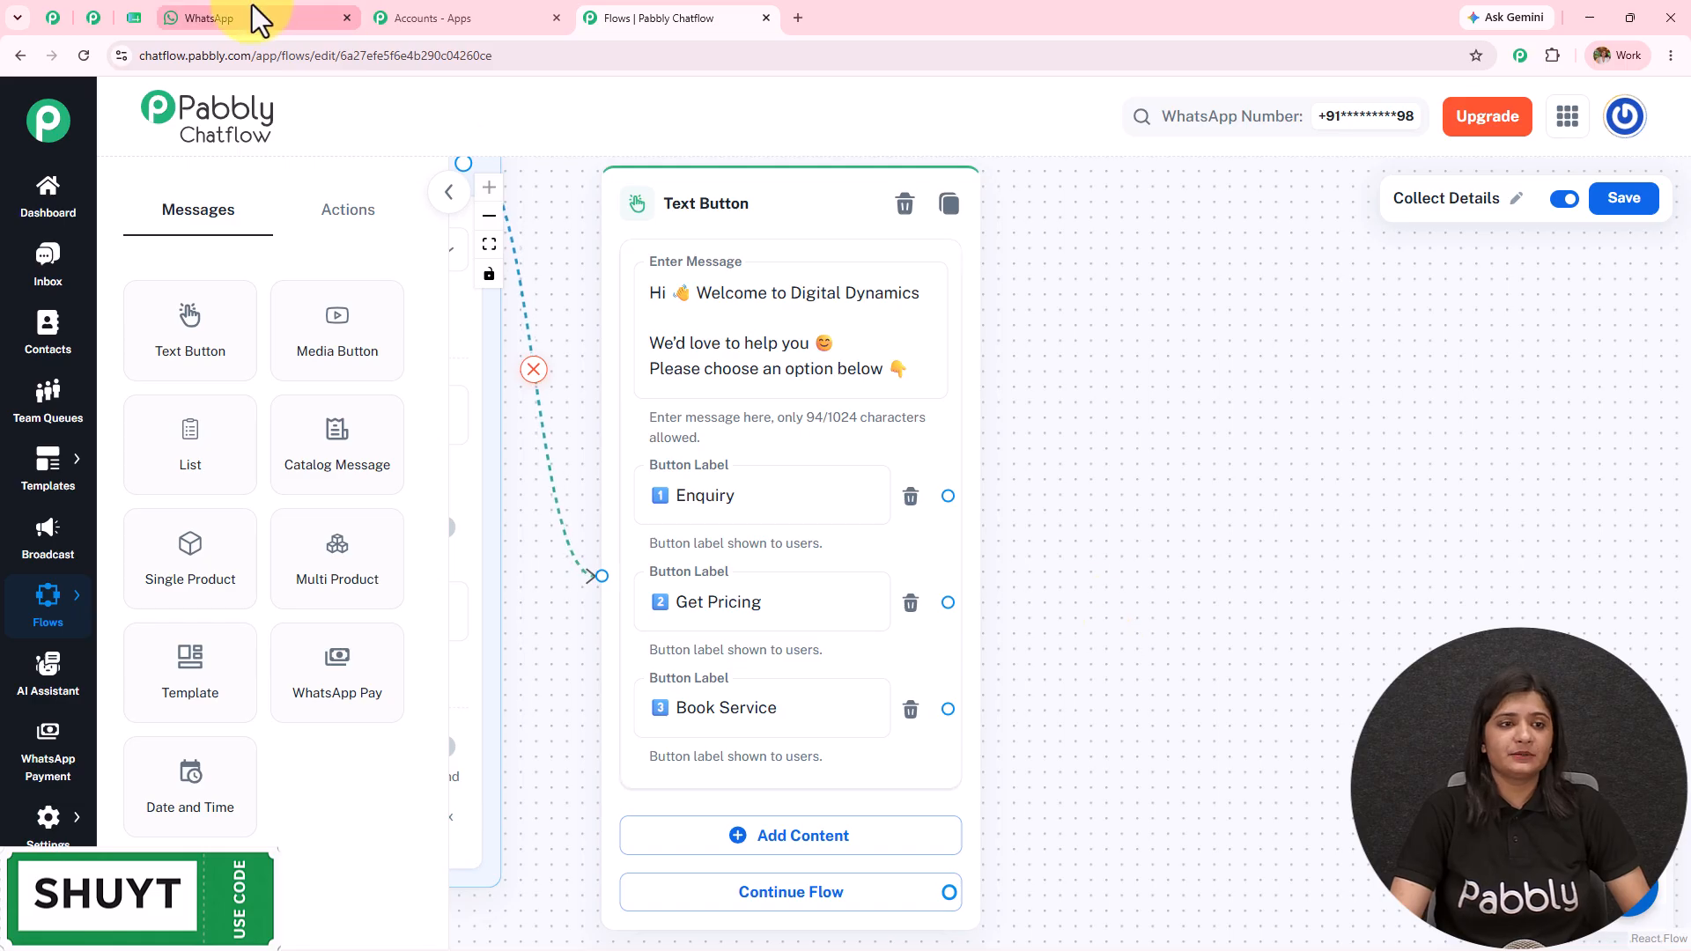
left_click(255, 15)
Step: Scroll through the Chatflow Chatbot test conversation, then return to the flow editor
scroll(1438, 502, "down", 3)
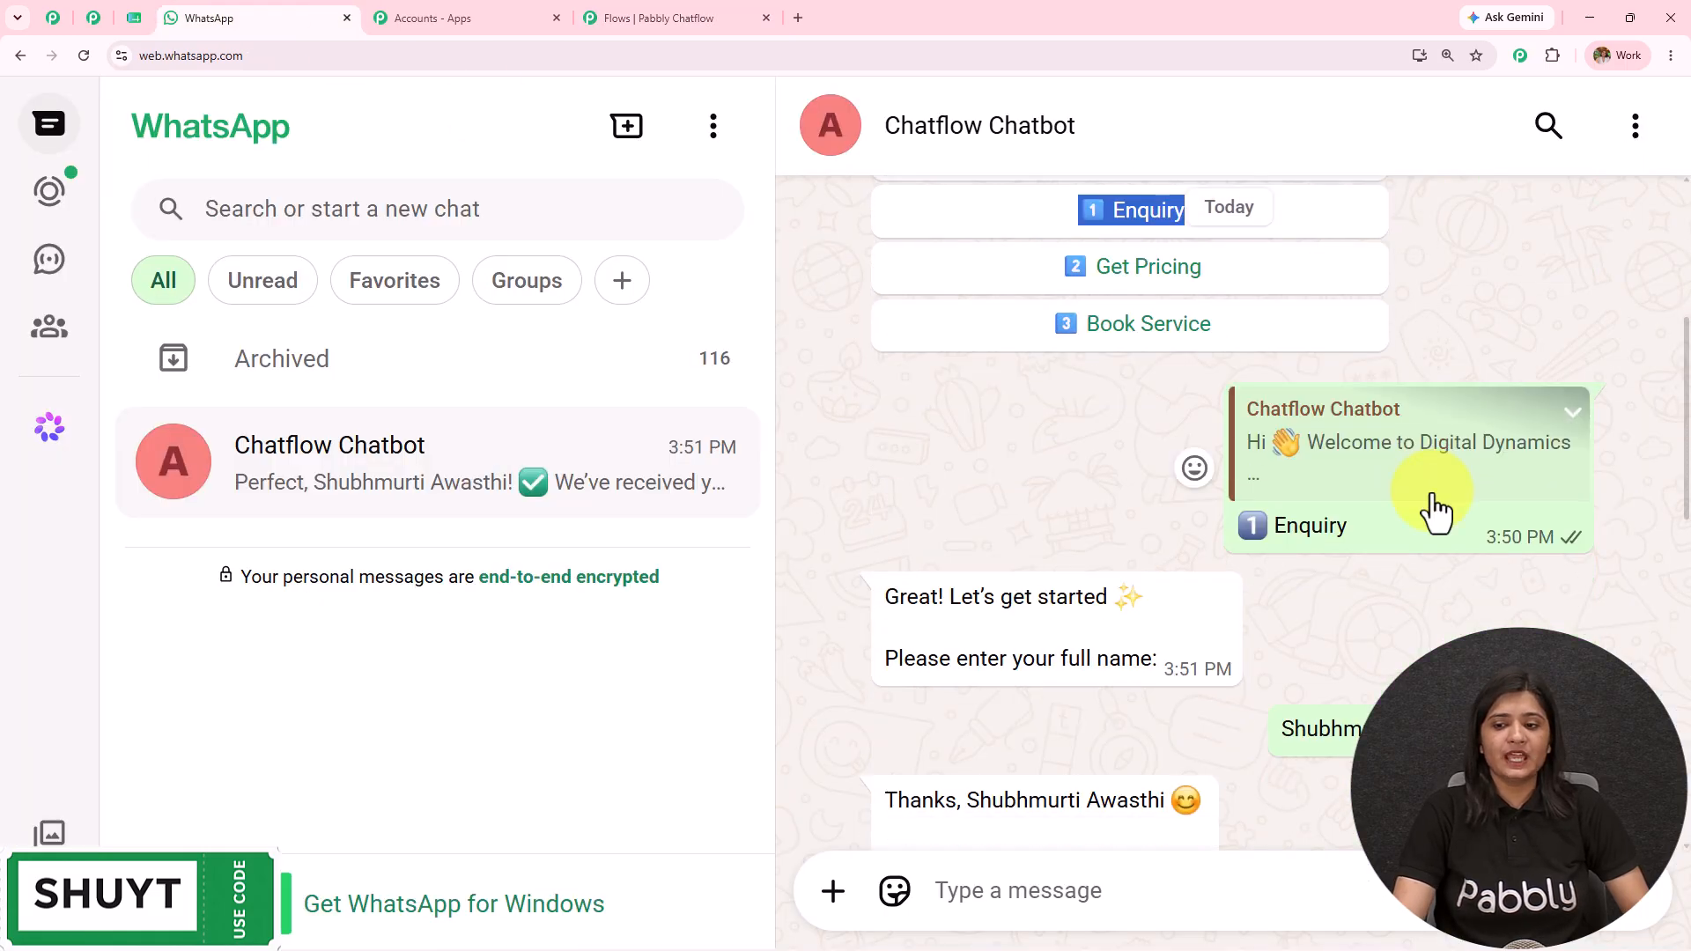
scroll(1366, 558, "down", 2)
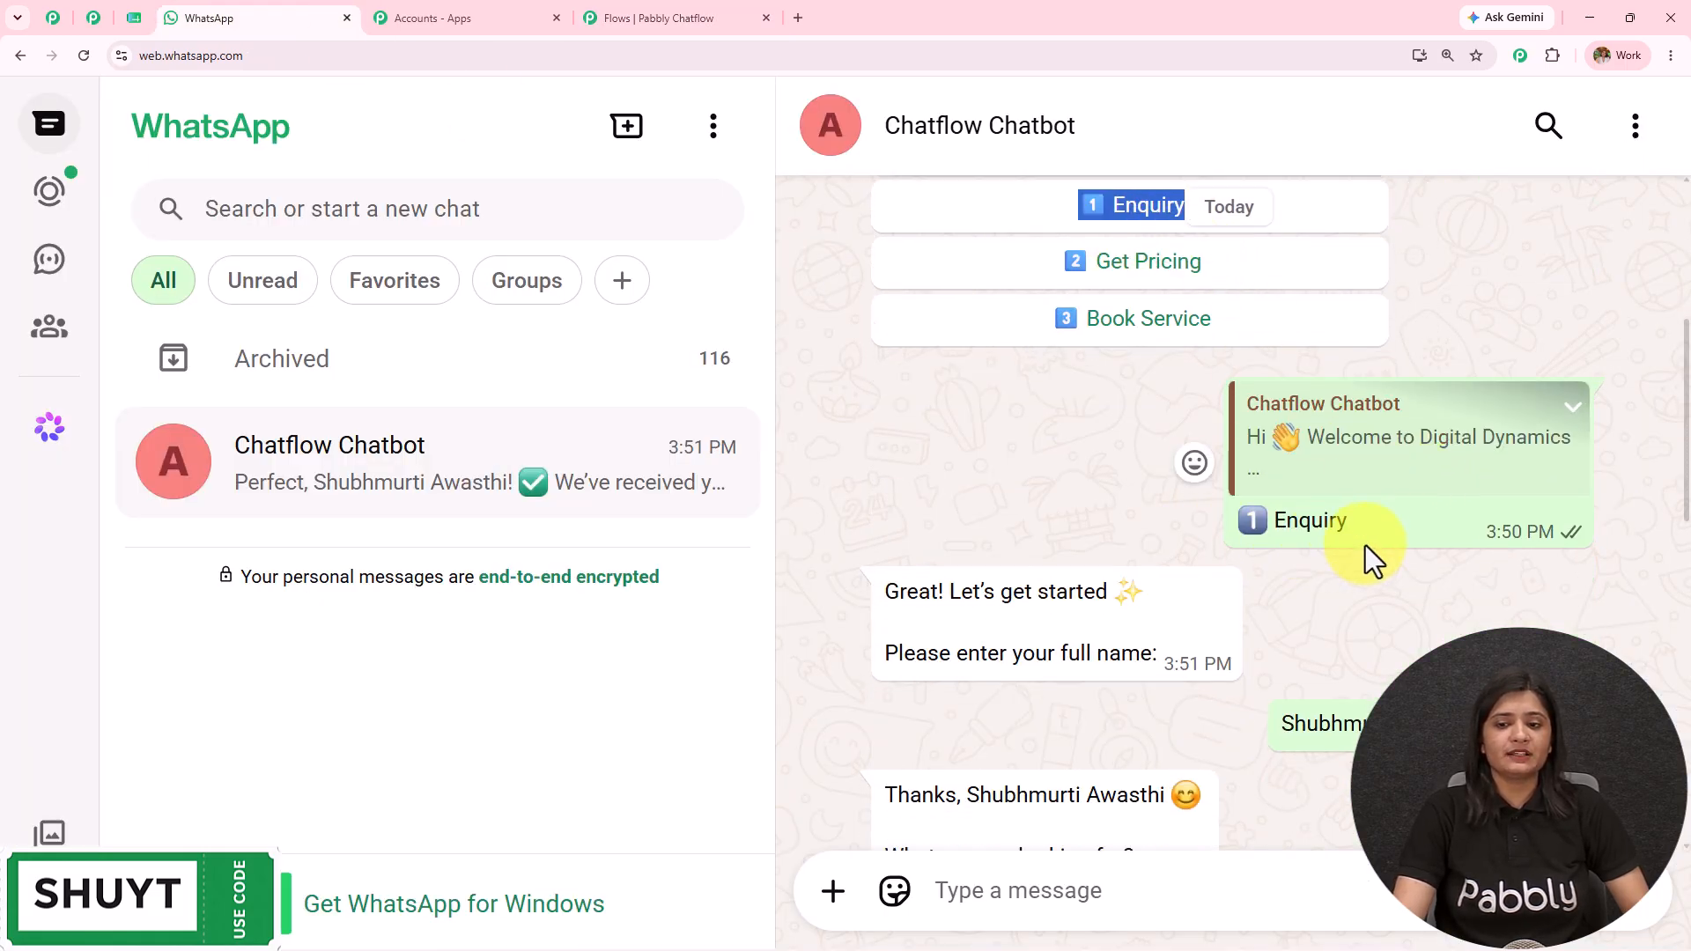
scroll(1066, 679, "down", 3)
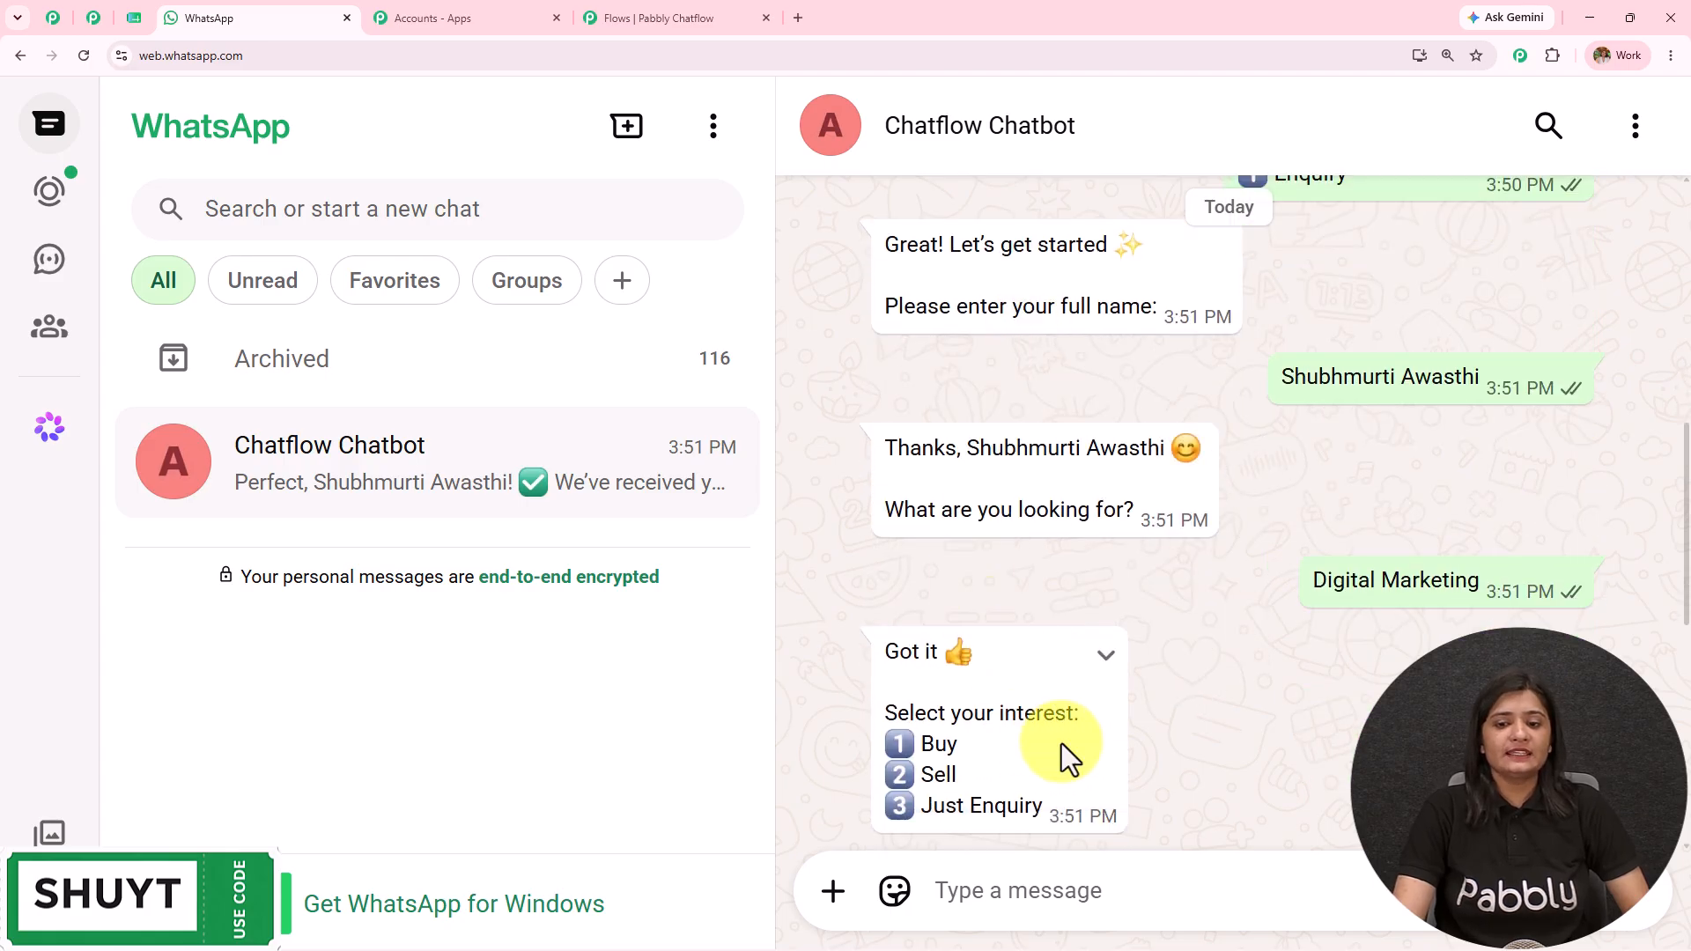
scroll(1057, 739, "down", 3)
scroll(1150, 739, "up", 7)
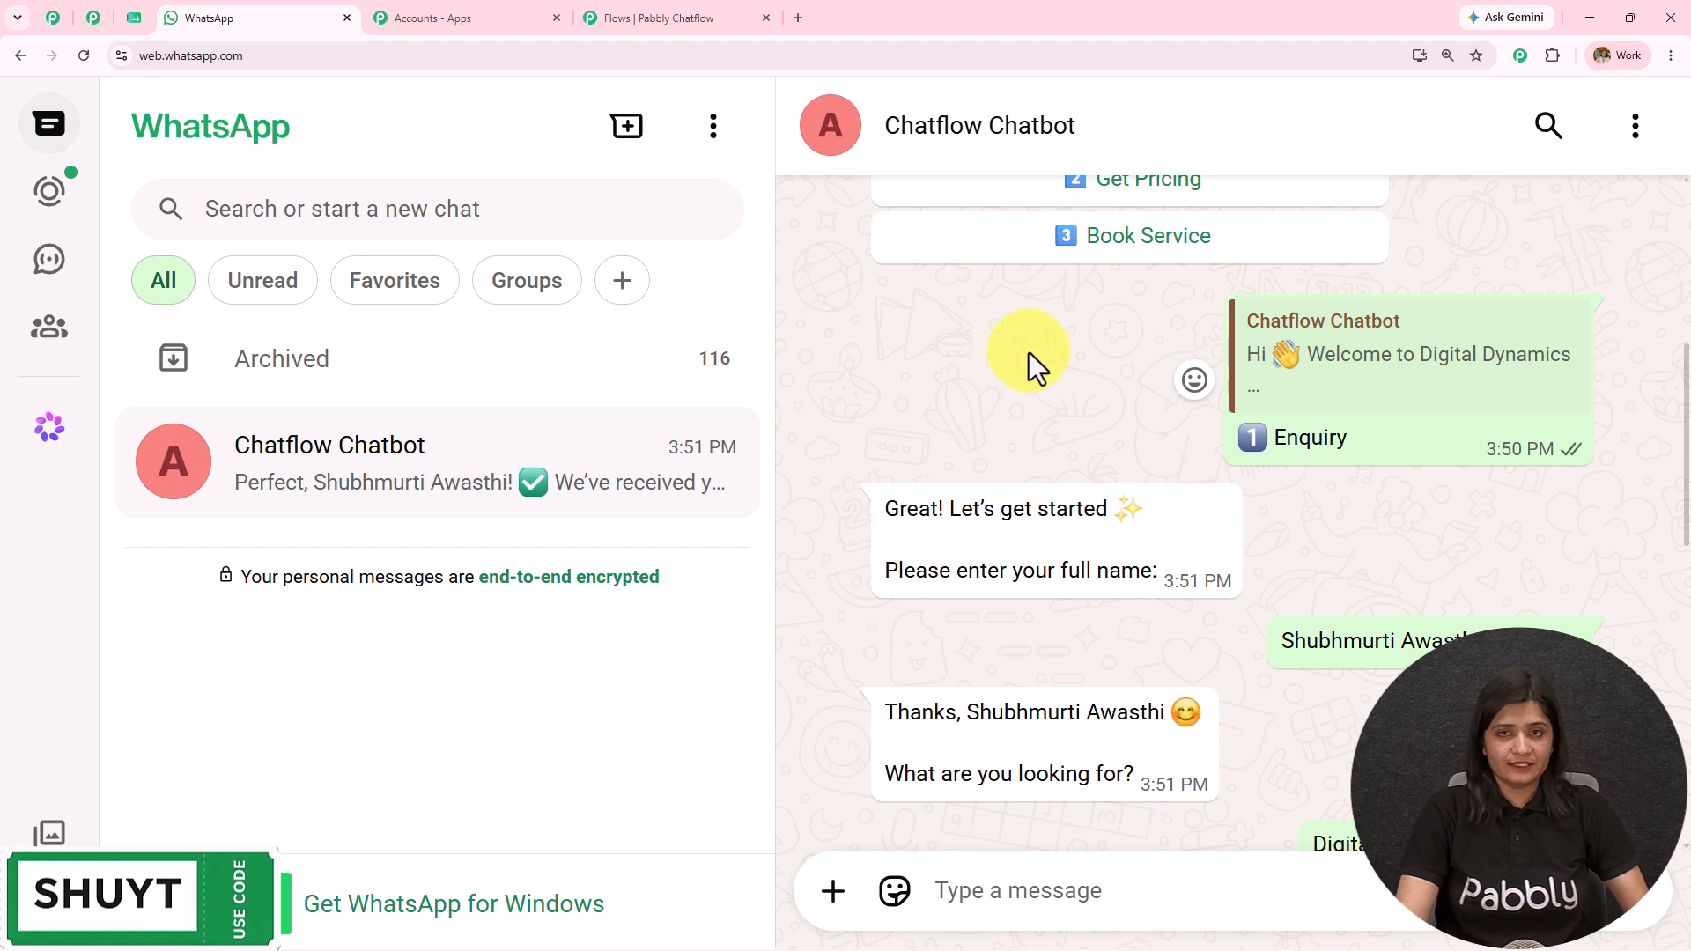
left_click(622, 16)
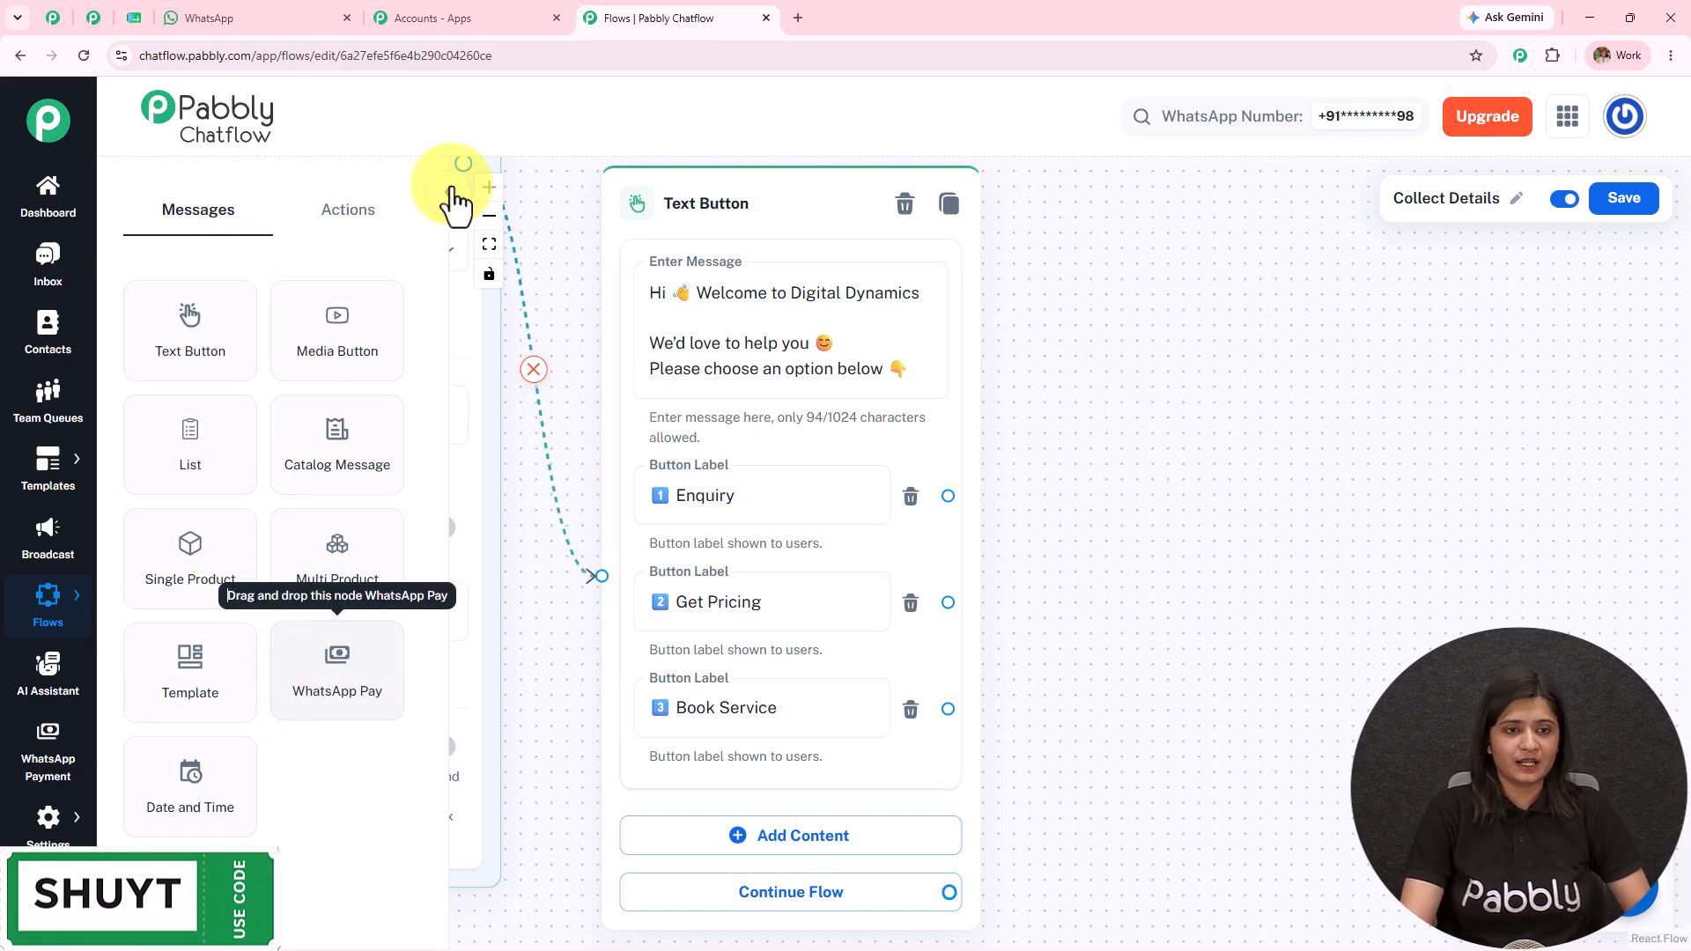
Step: Show the Actions node list in the left panel and scroll through it
left_click(330, 216)
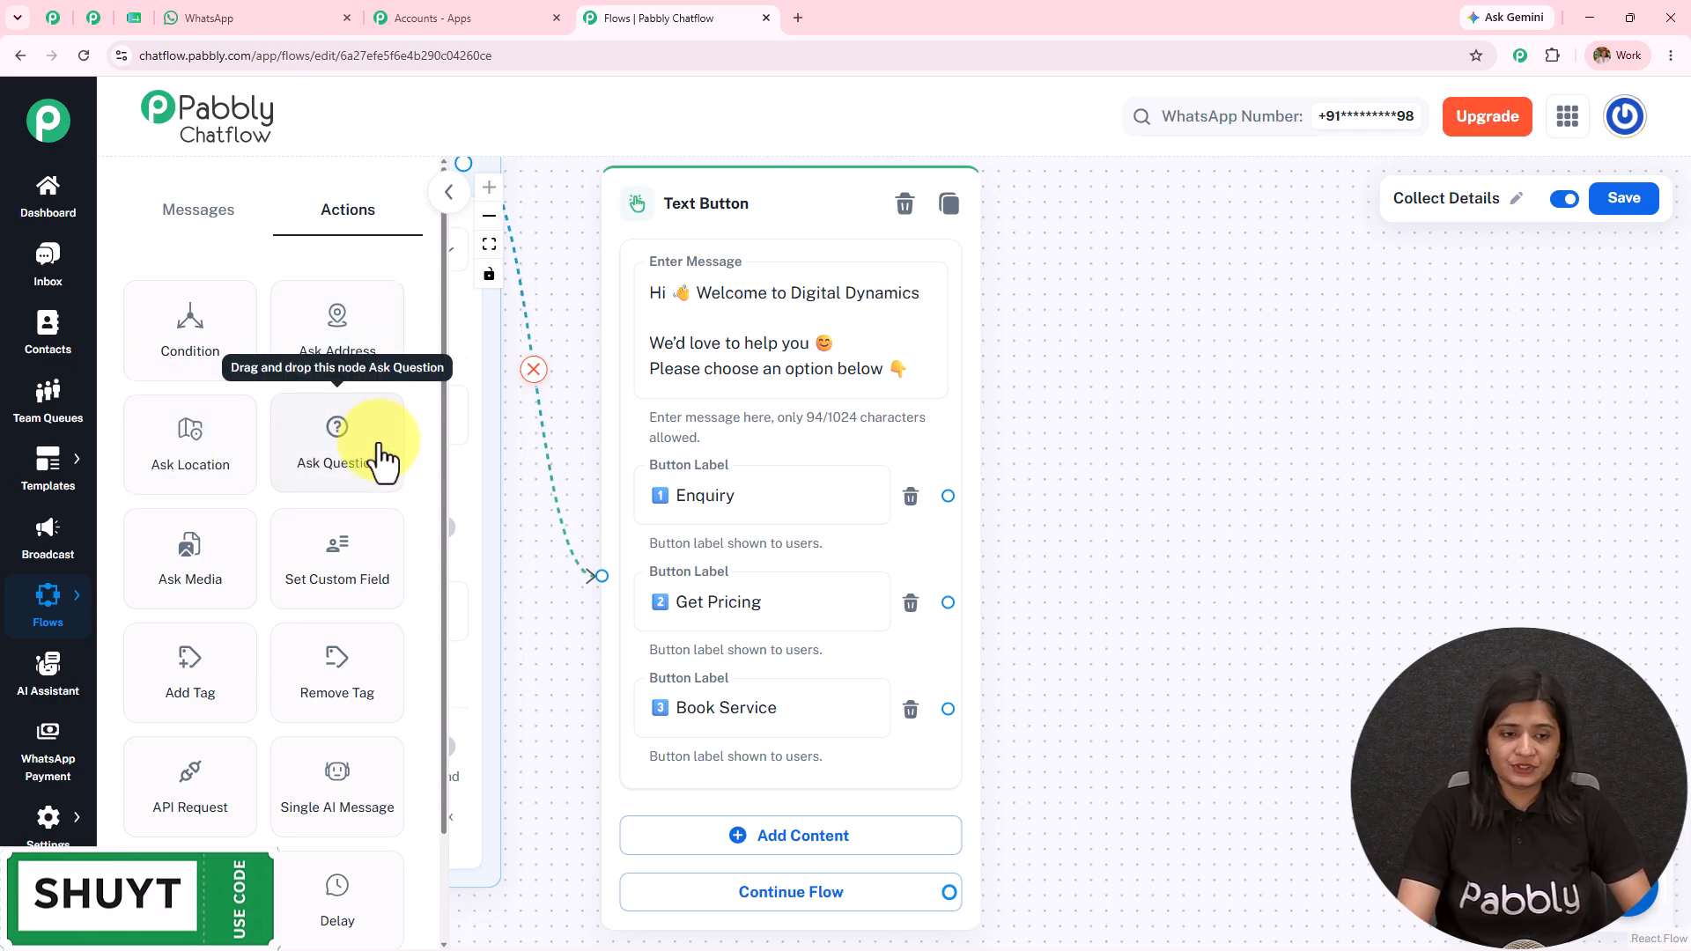
scroll(246, 475, "down", 2)
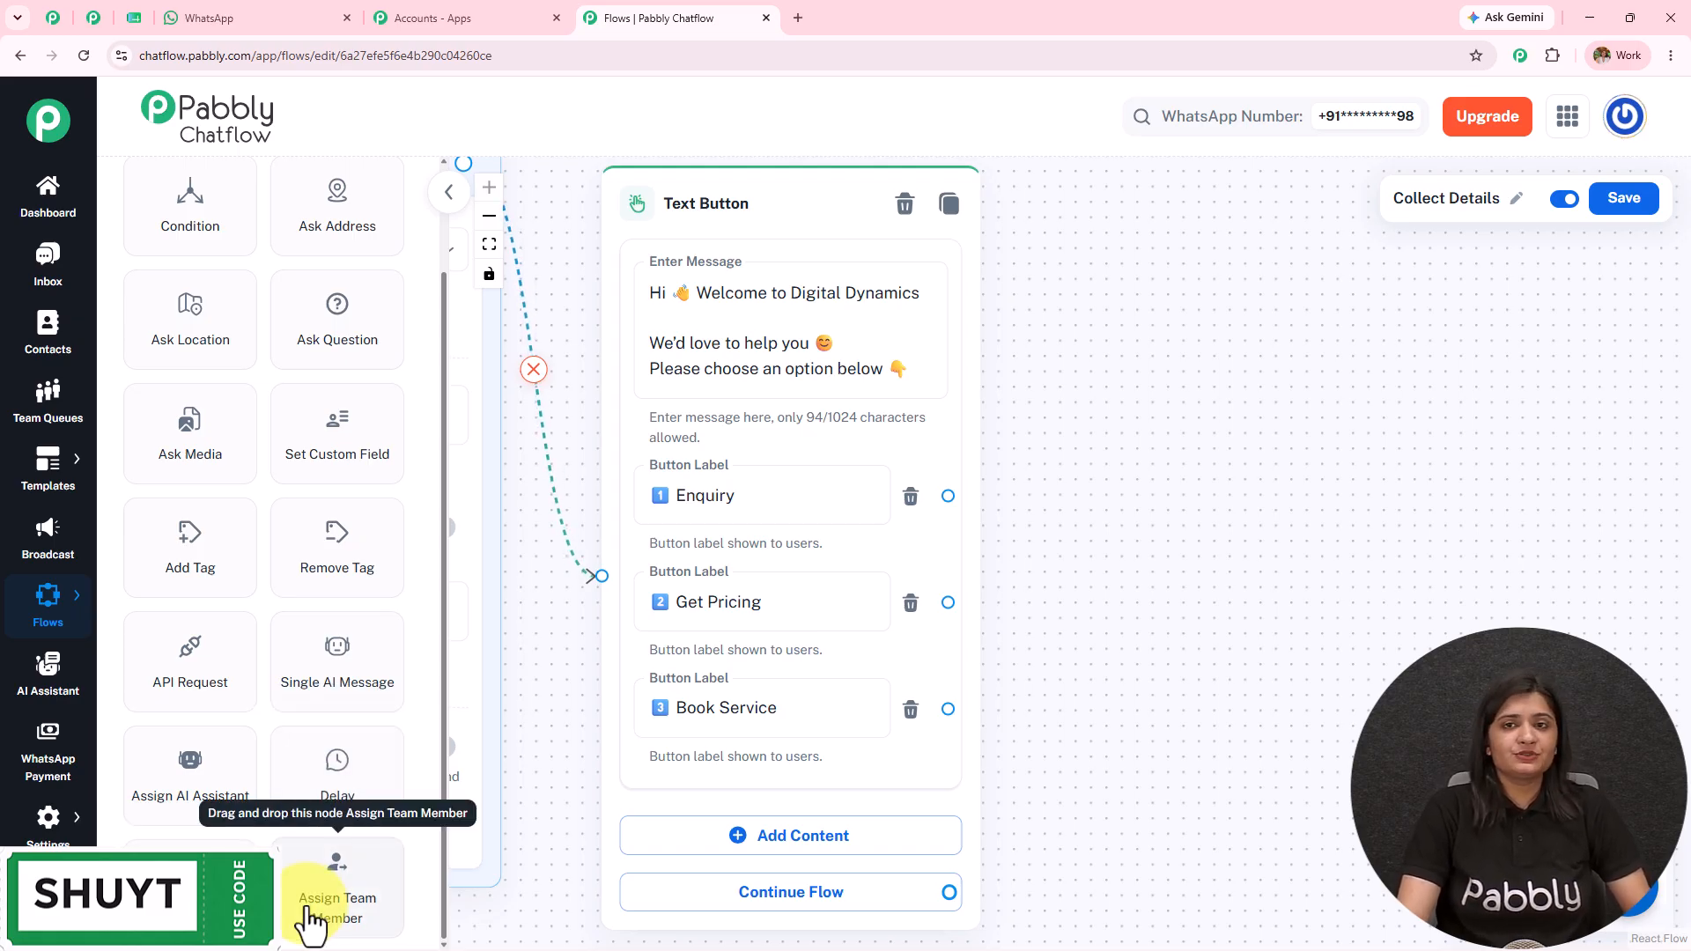
Step: Place an Ask Question node and connect the Enquiry, Get Pricing and Book Service buttons to it
left_click_drag(336, 339, 1180, 325)
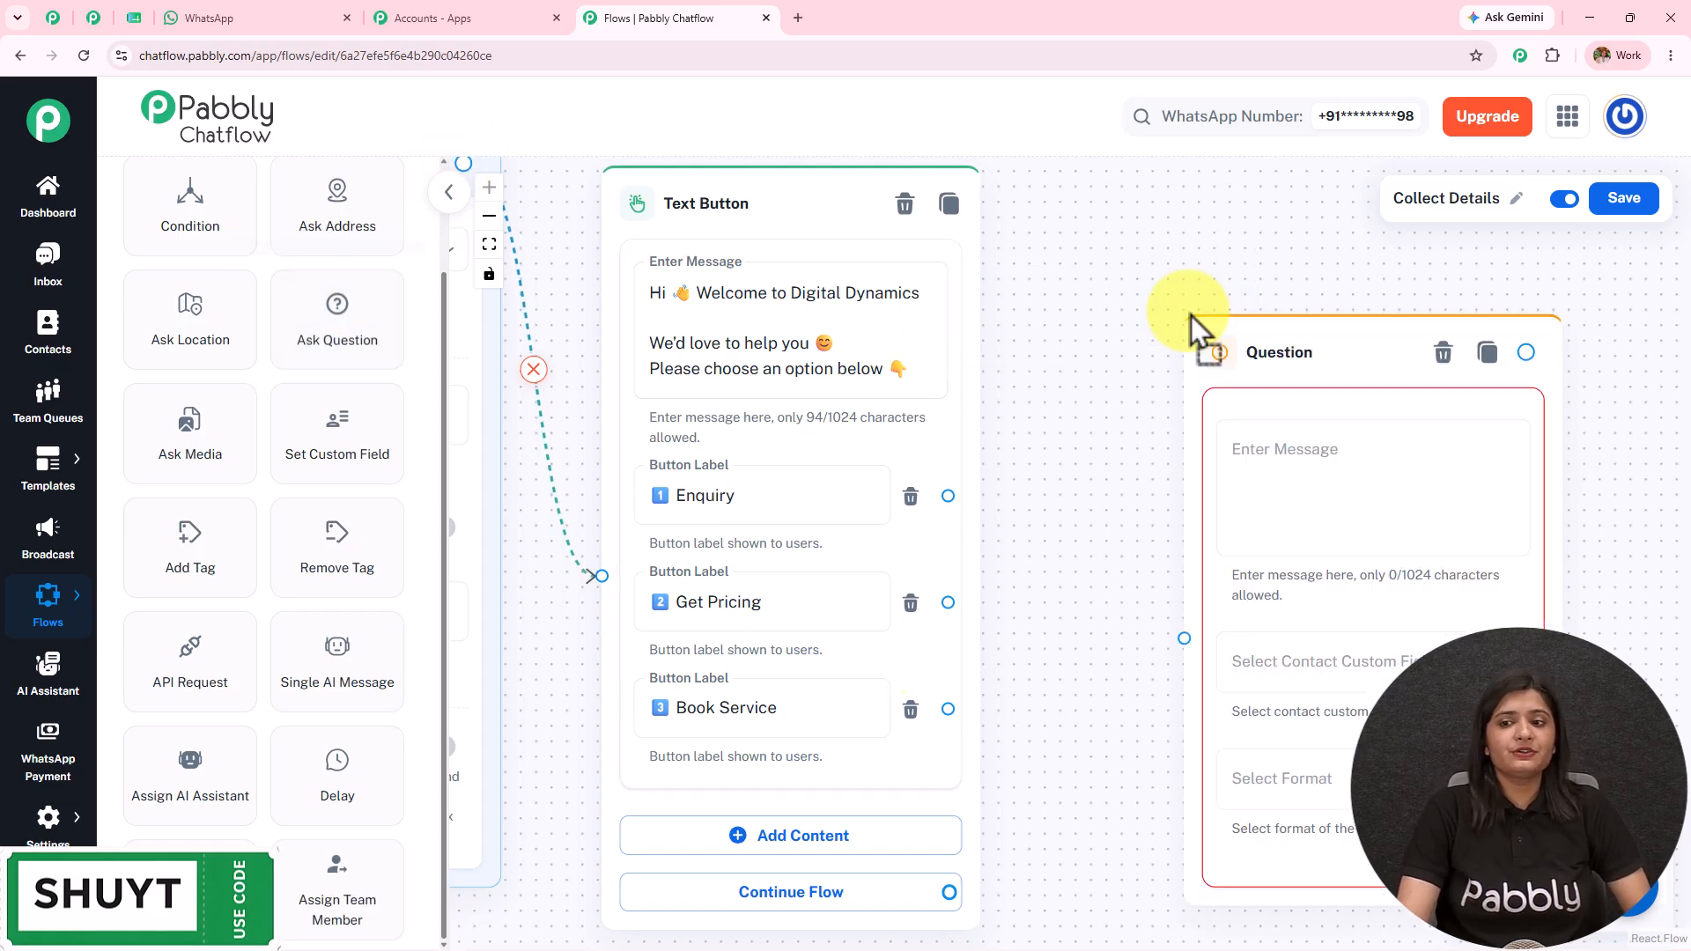
left_click_drag(951, 503, 1048, 529)
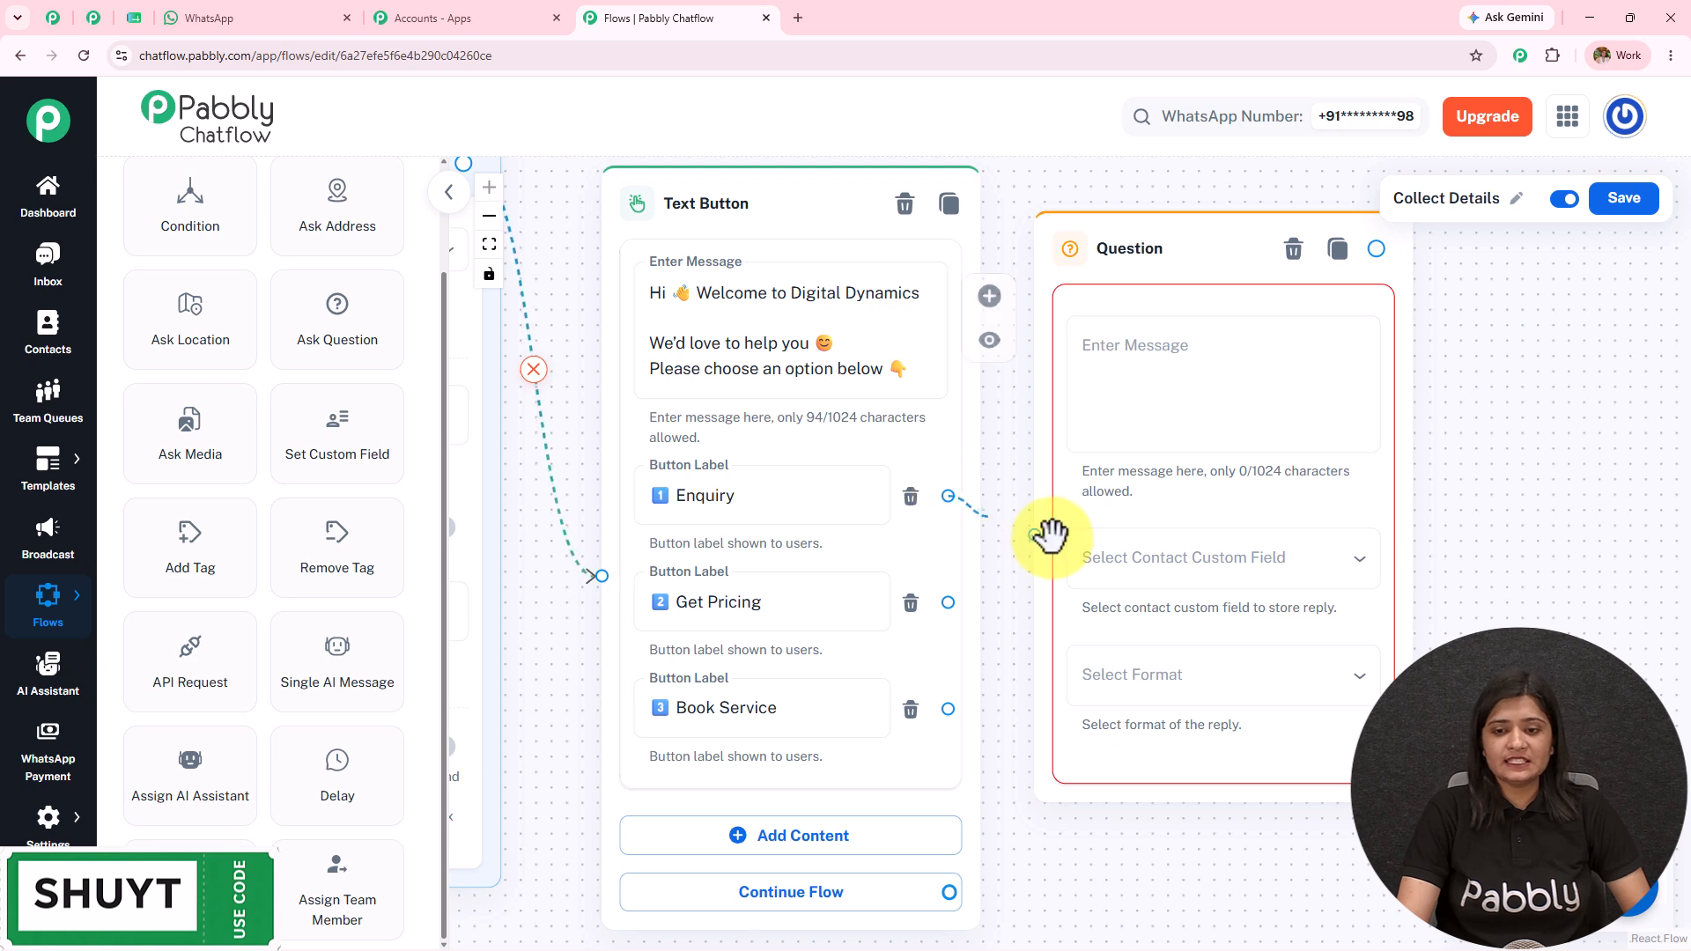
left_click_drag(955, 604, 1044, 539)
left_click_drag(947, 709, 1036, 533)
left_click_drag(1248, 263, 1043, 556)
left_click_drag(951, 419, 959, 116)
Step: Paste the full-name prompt, store the reply in FullName, and set the reply format to Any
left_click(985, 339)
type("Great! Let’s get started ✨  Please enter your full name:")
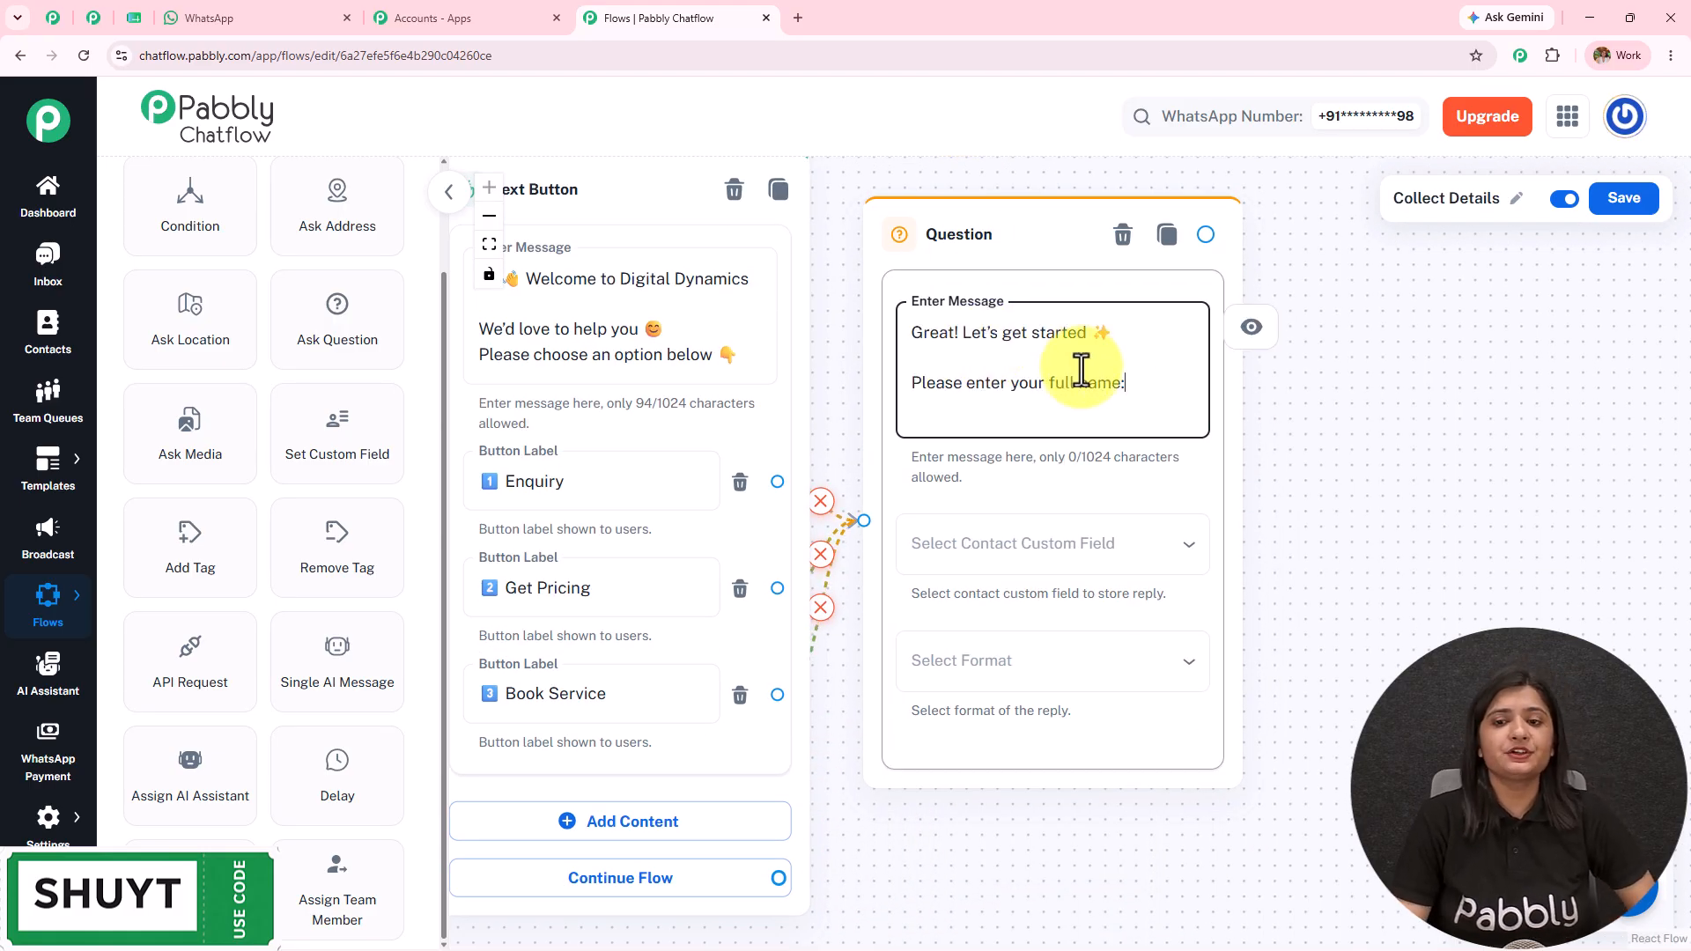
left_click(1012, 564)
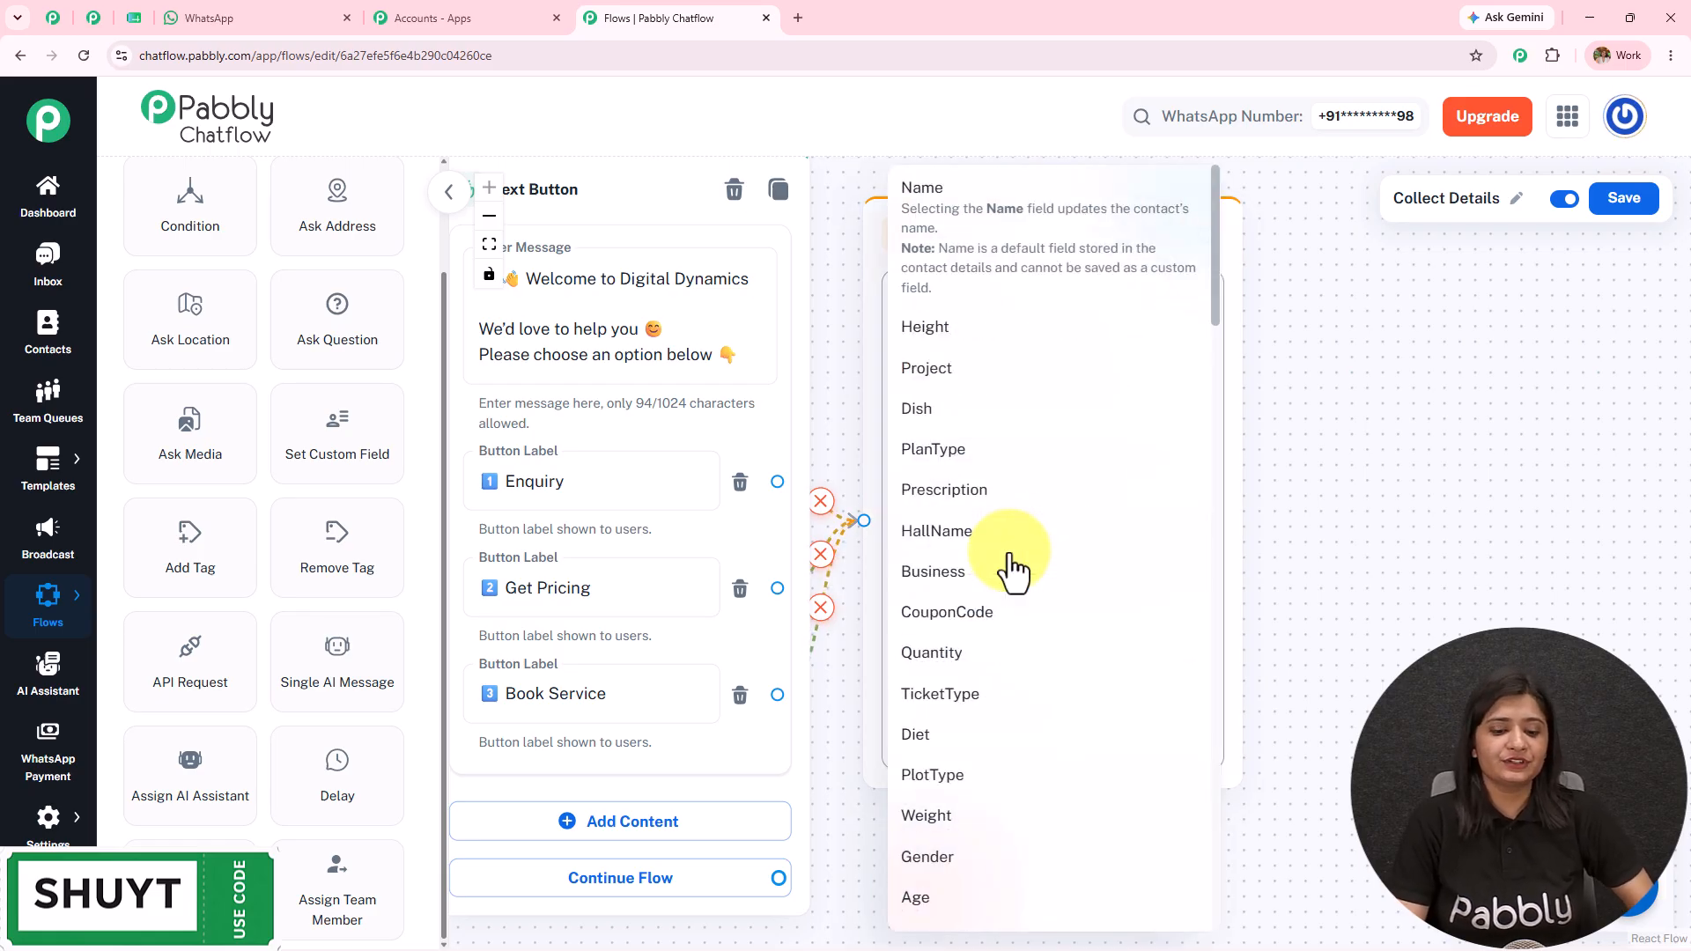
scroll(1013, 571, "down", 10)
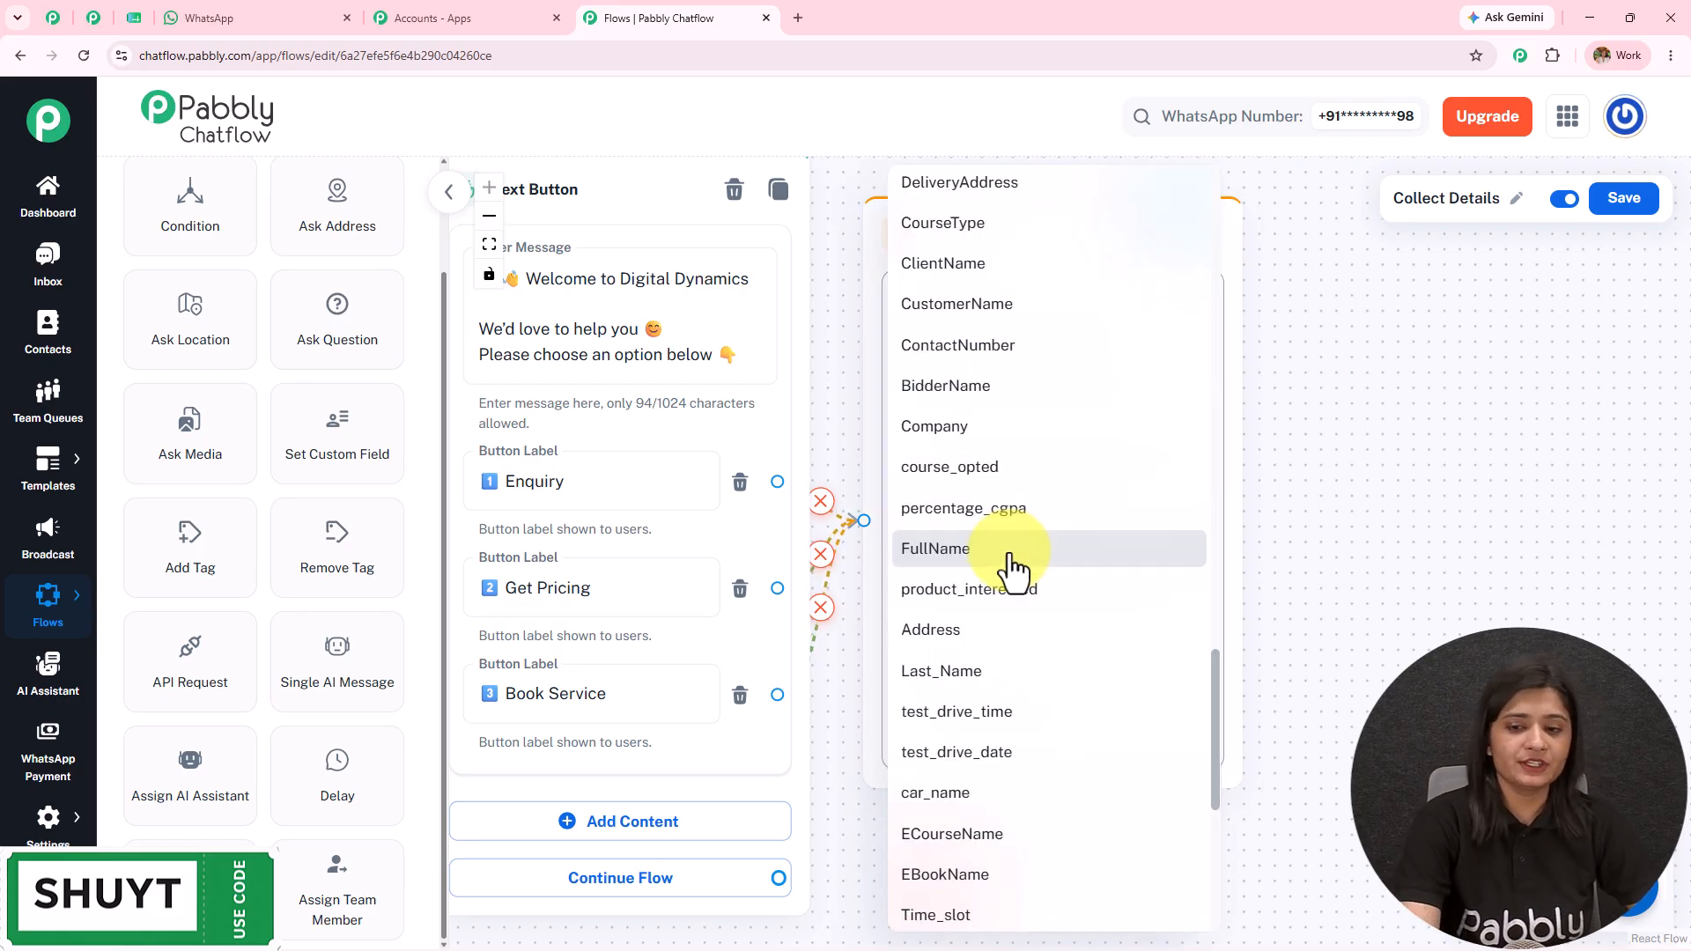
key("l")
left_click(1013, 564)
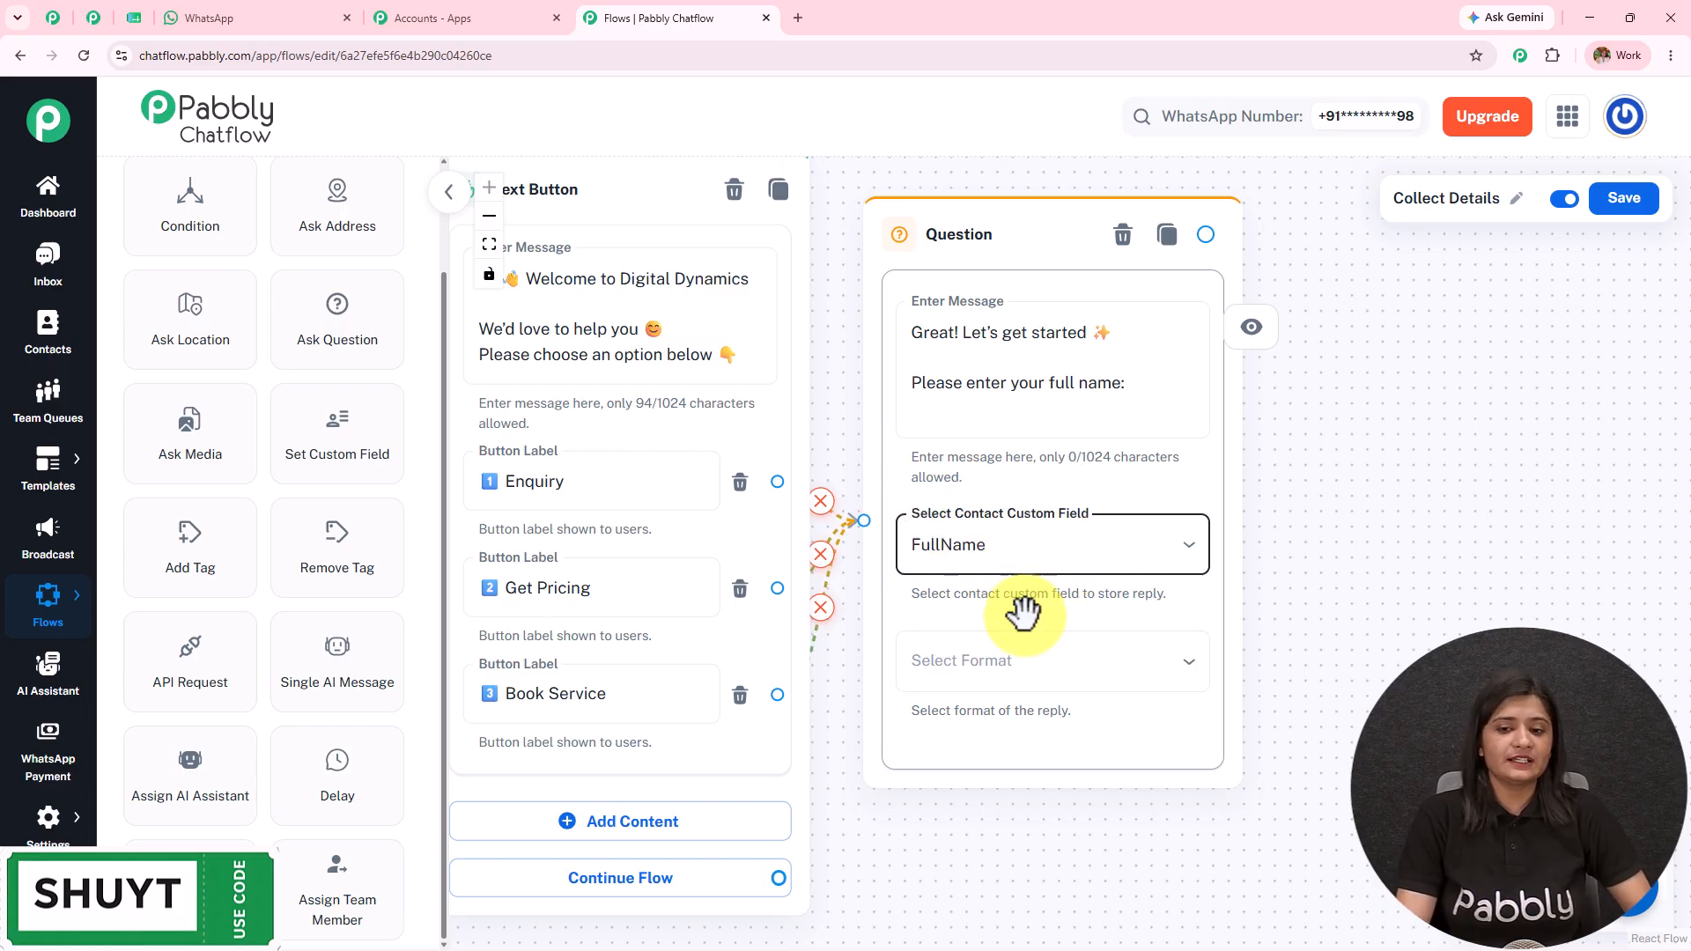
left_click(1046, 692)
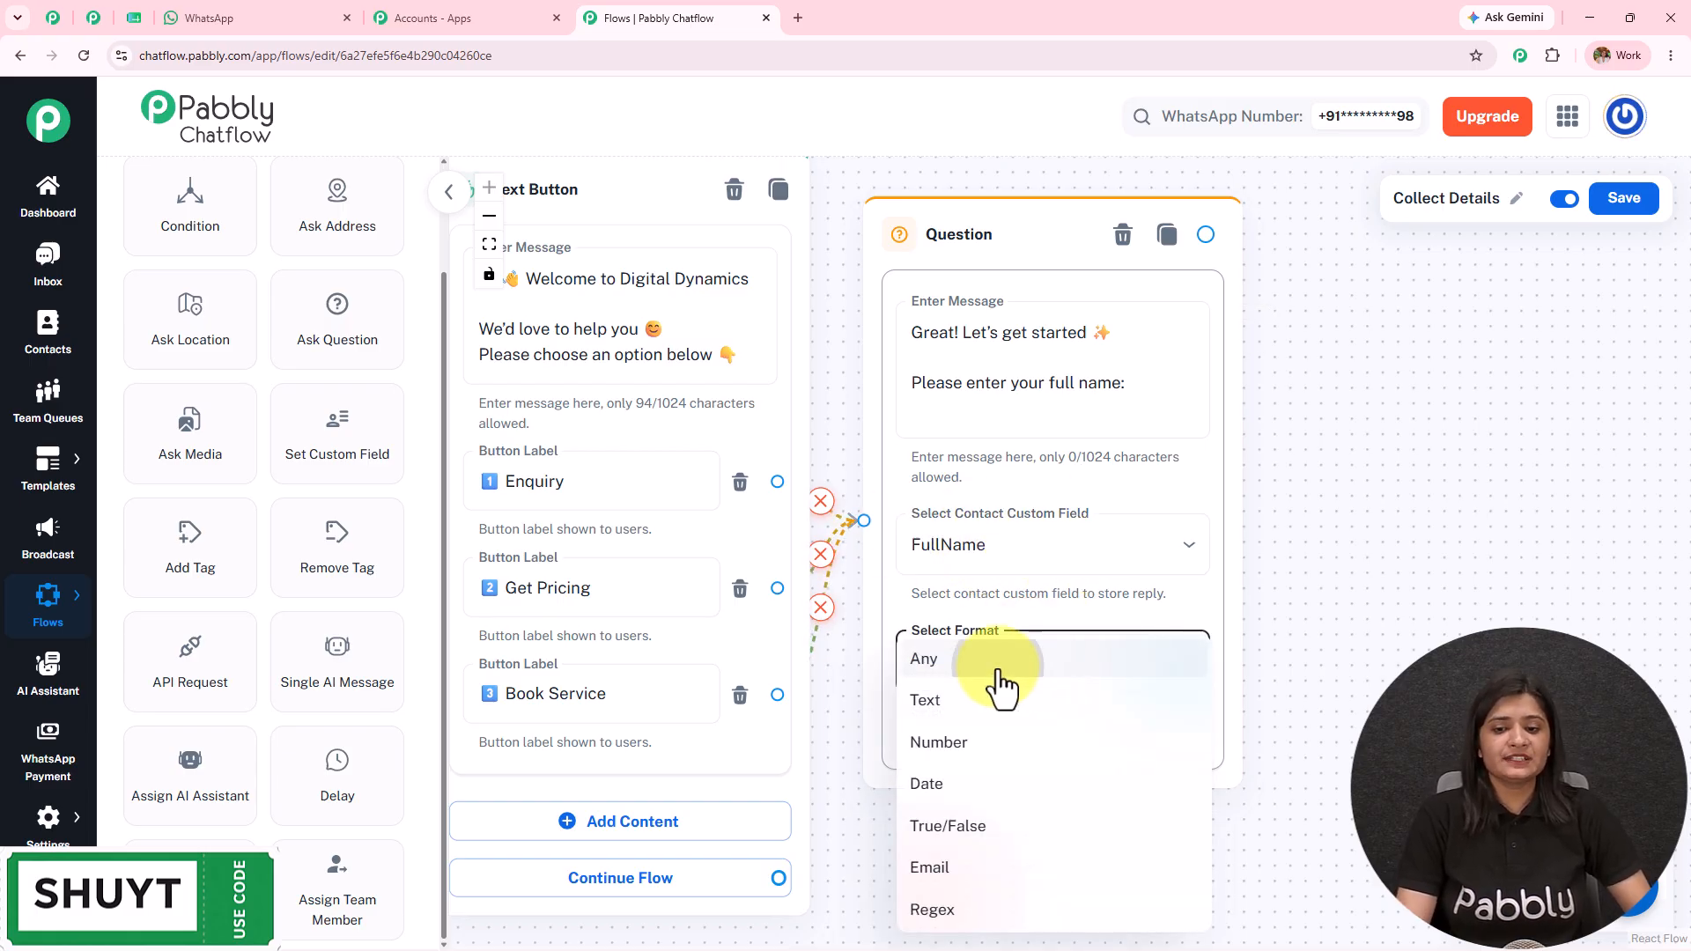
left_click(1002, 680)
left_click(1000, 673)
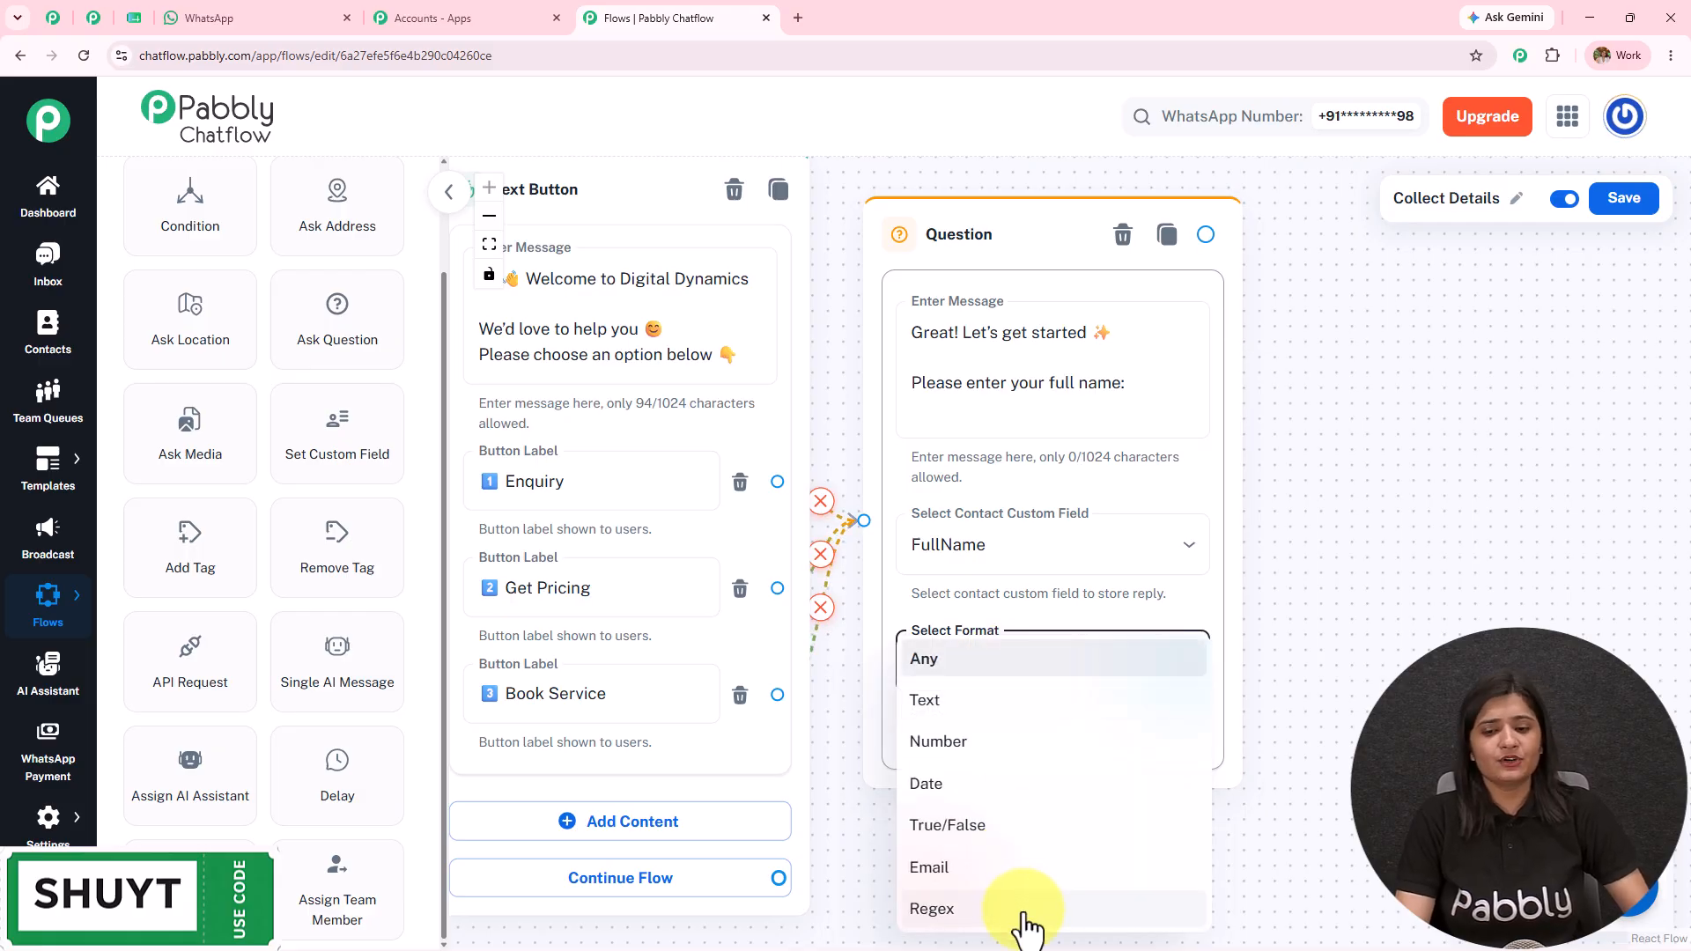
left_click(1007, 683)
left_click_drag(1398, 643, 1147, 623)
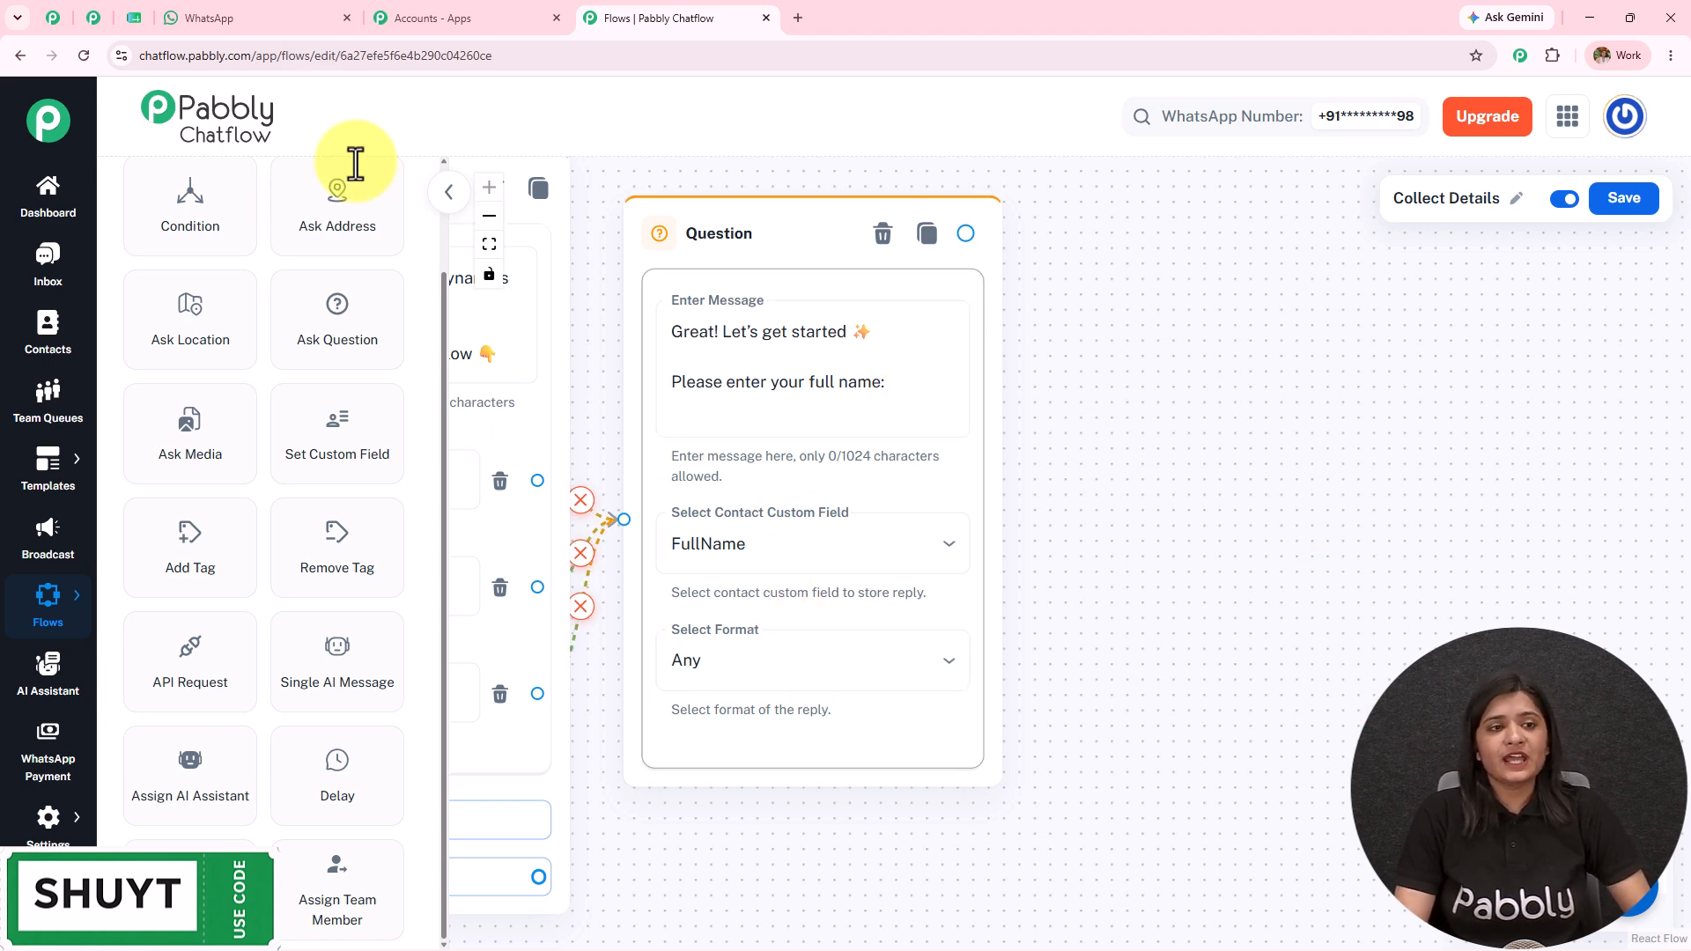
Step: Review the bot's thank-you and follow-up replies in the WhatsApp test chat, then return to the editor
left_click(245, 12)
scroll(1128, 506, "down", 4)
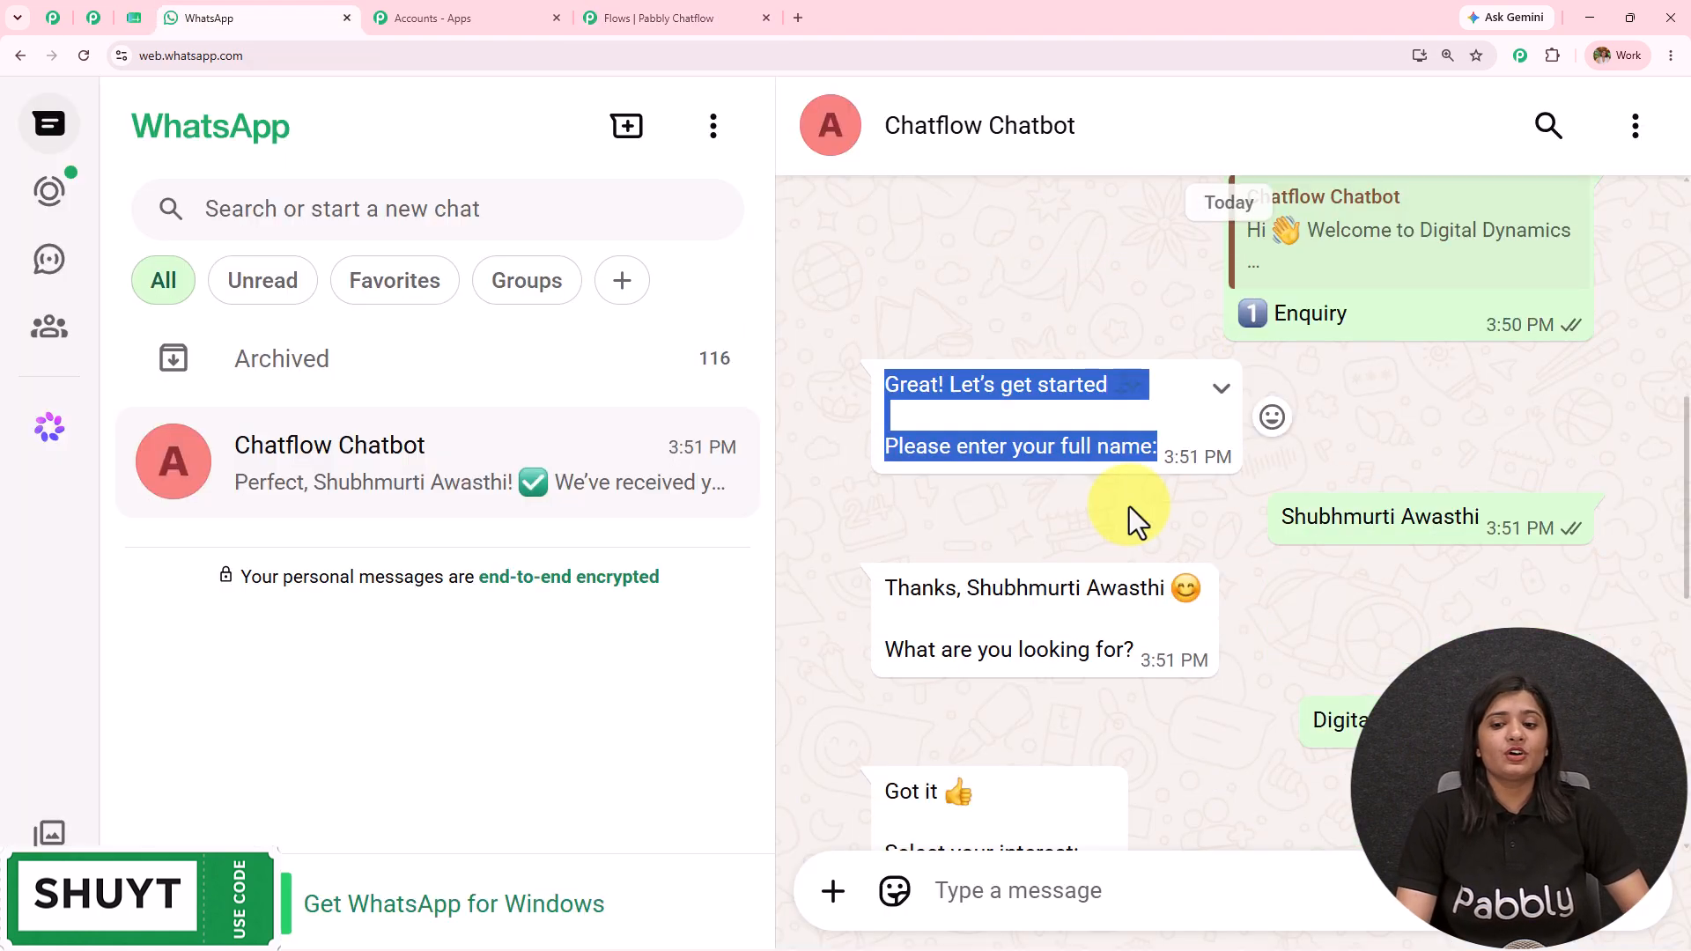
left_click_drag(885, 359, 1058, 421)
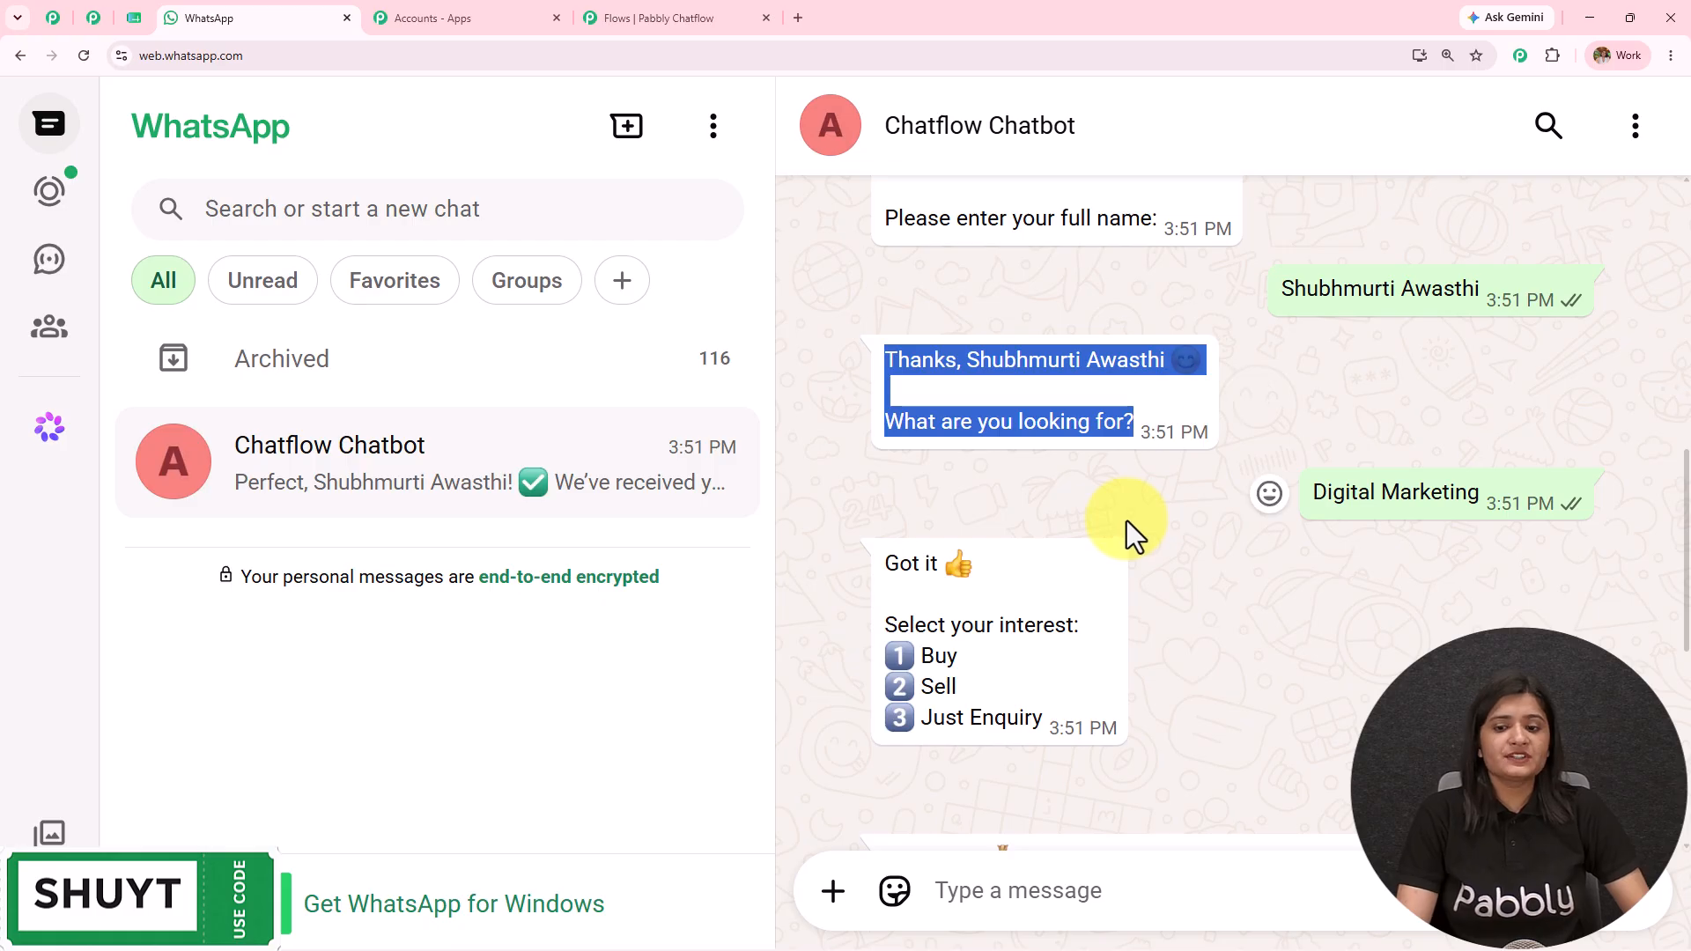
scroll(1100, 529, "down", 2)
left_click(986, 520)
scroll(990, 517, "down", 5)
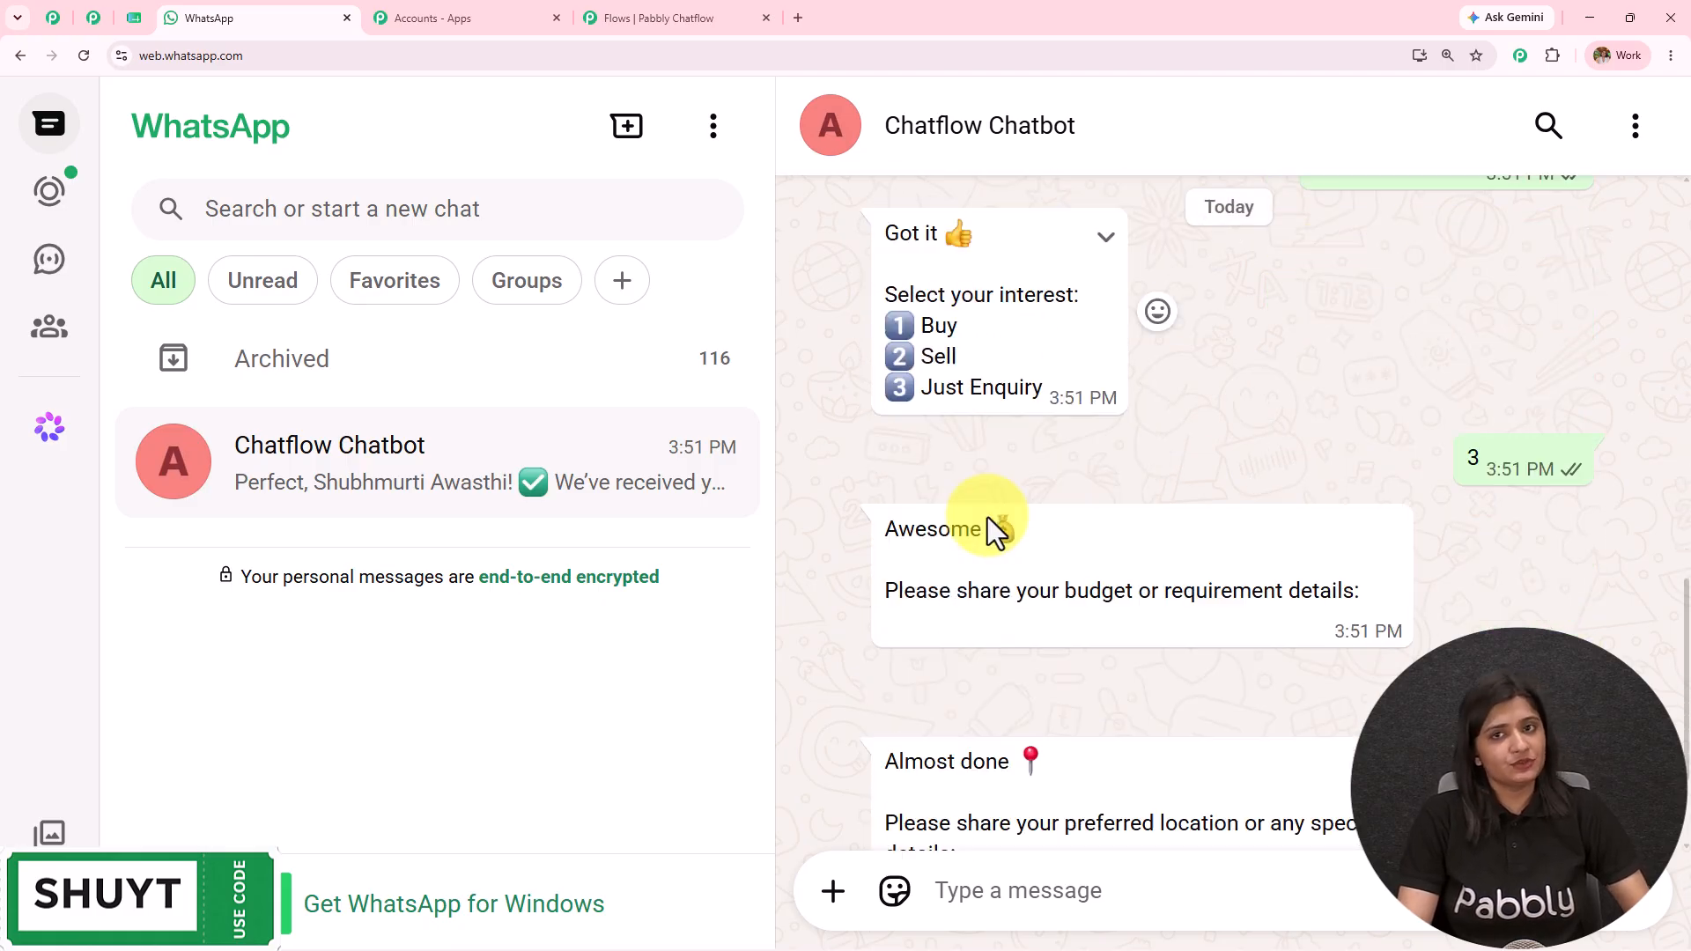
left_click(673, 5)
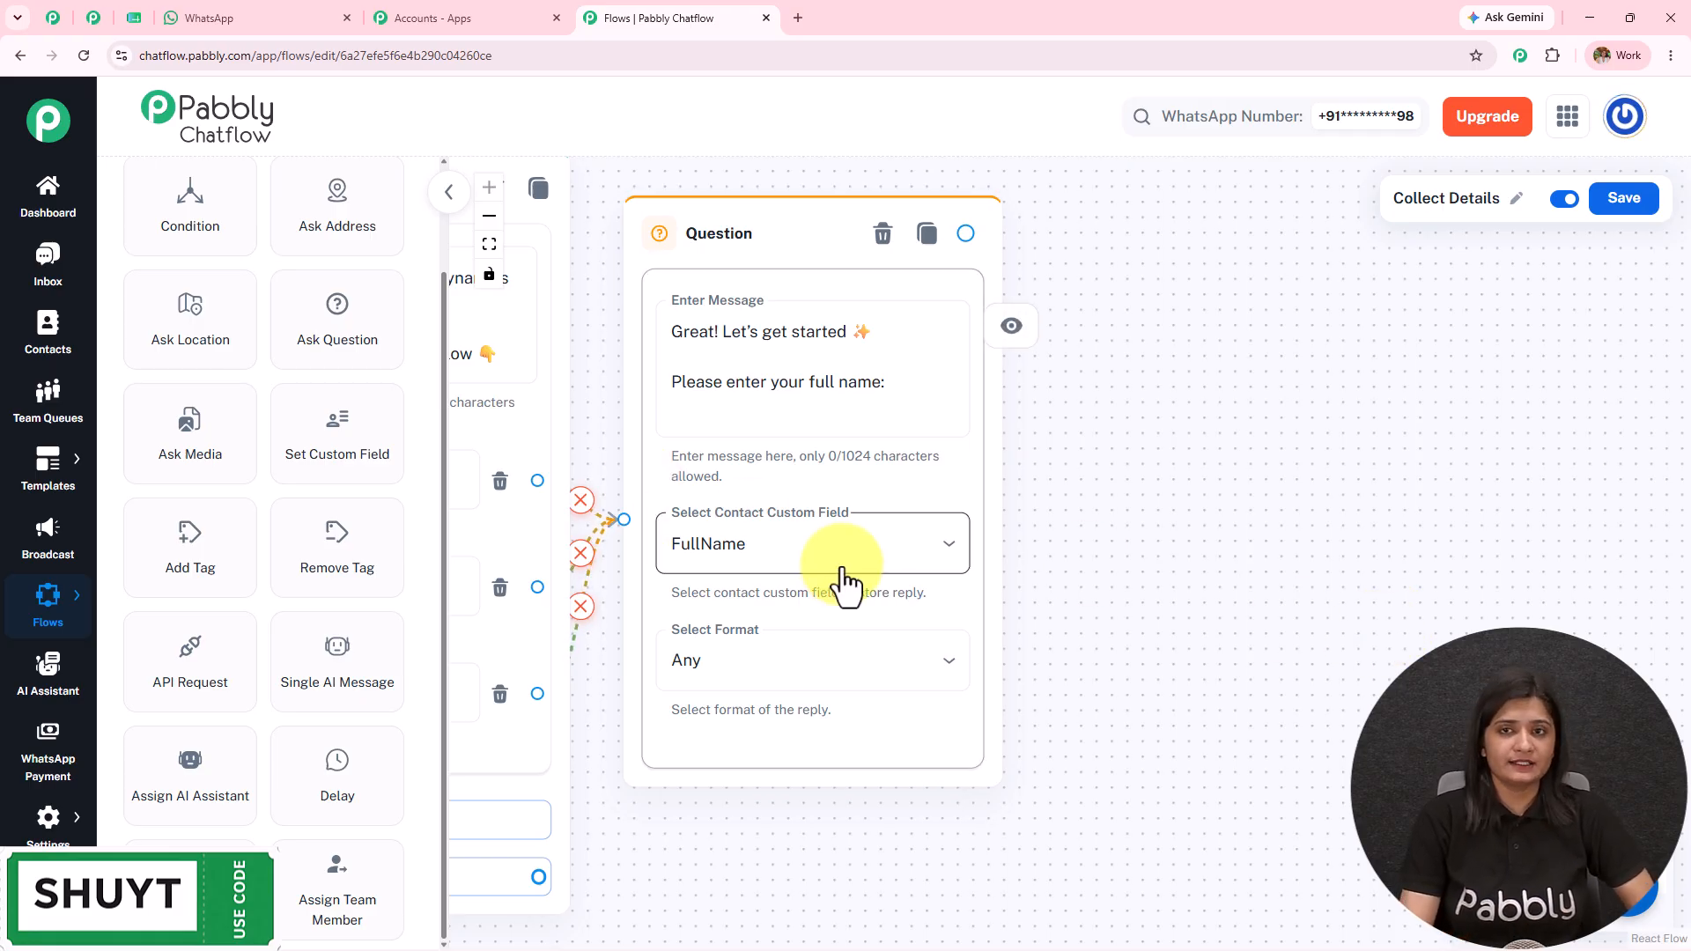
Step: Open the Contact Custom Fields settings page in a new tab
mouse_move(40, 823)
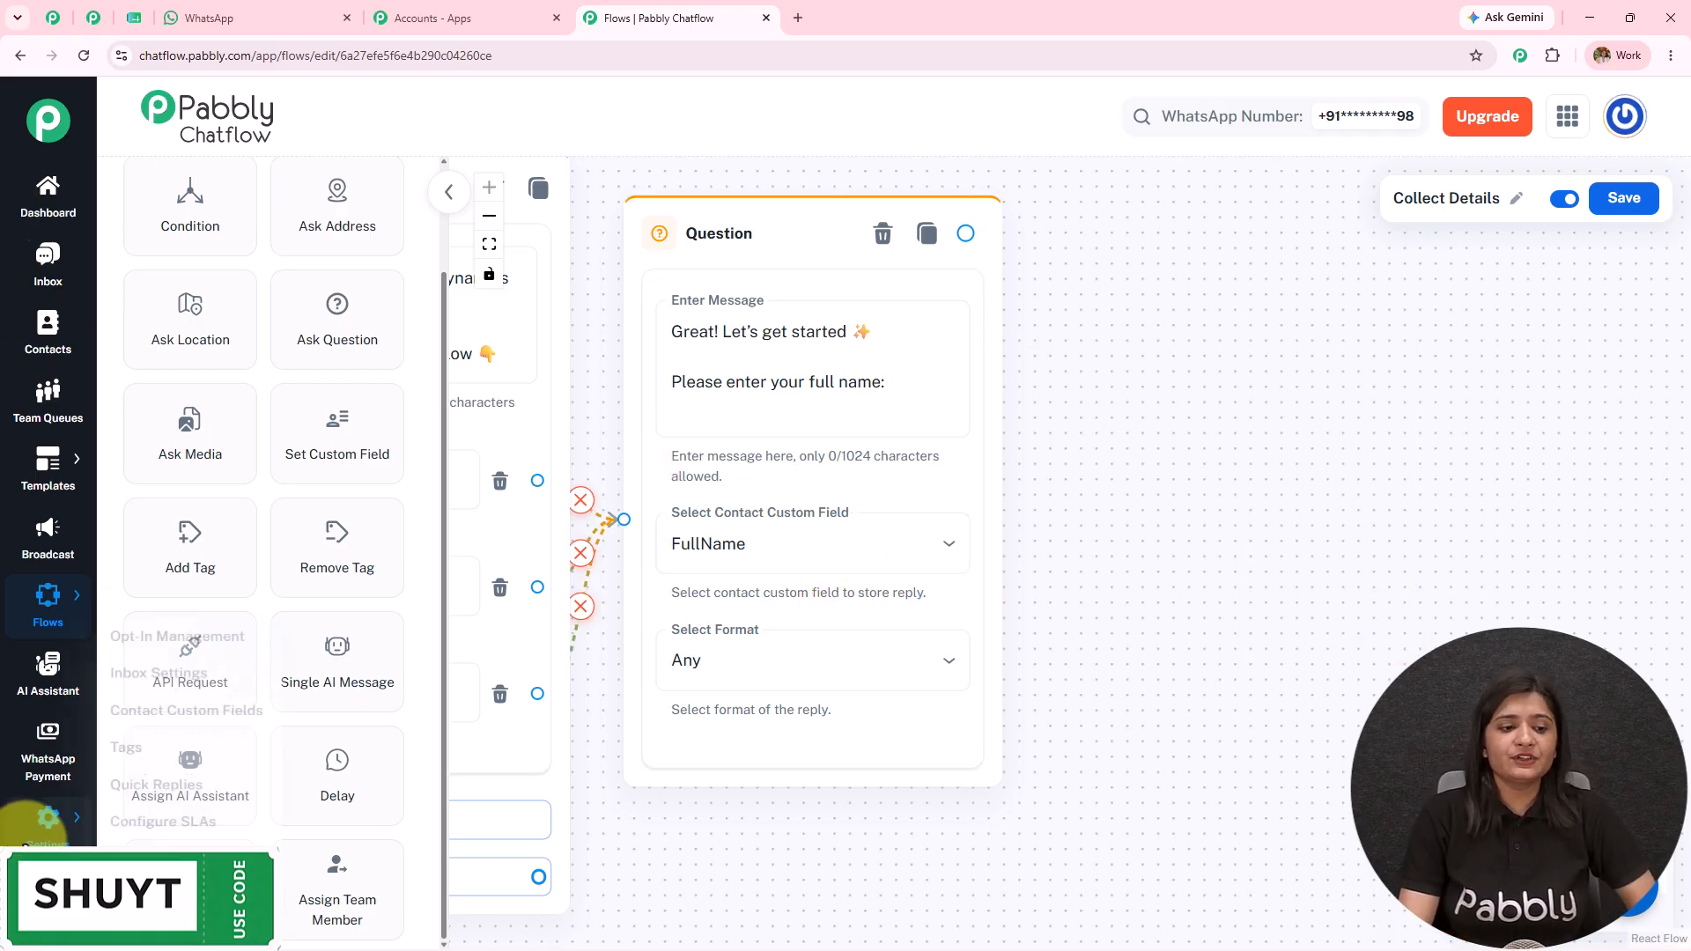
left_click(182, 697)
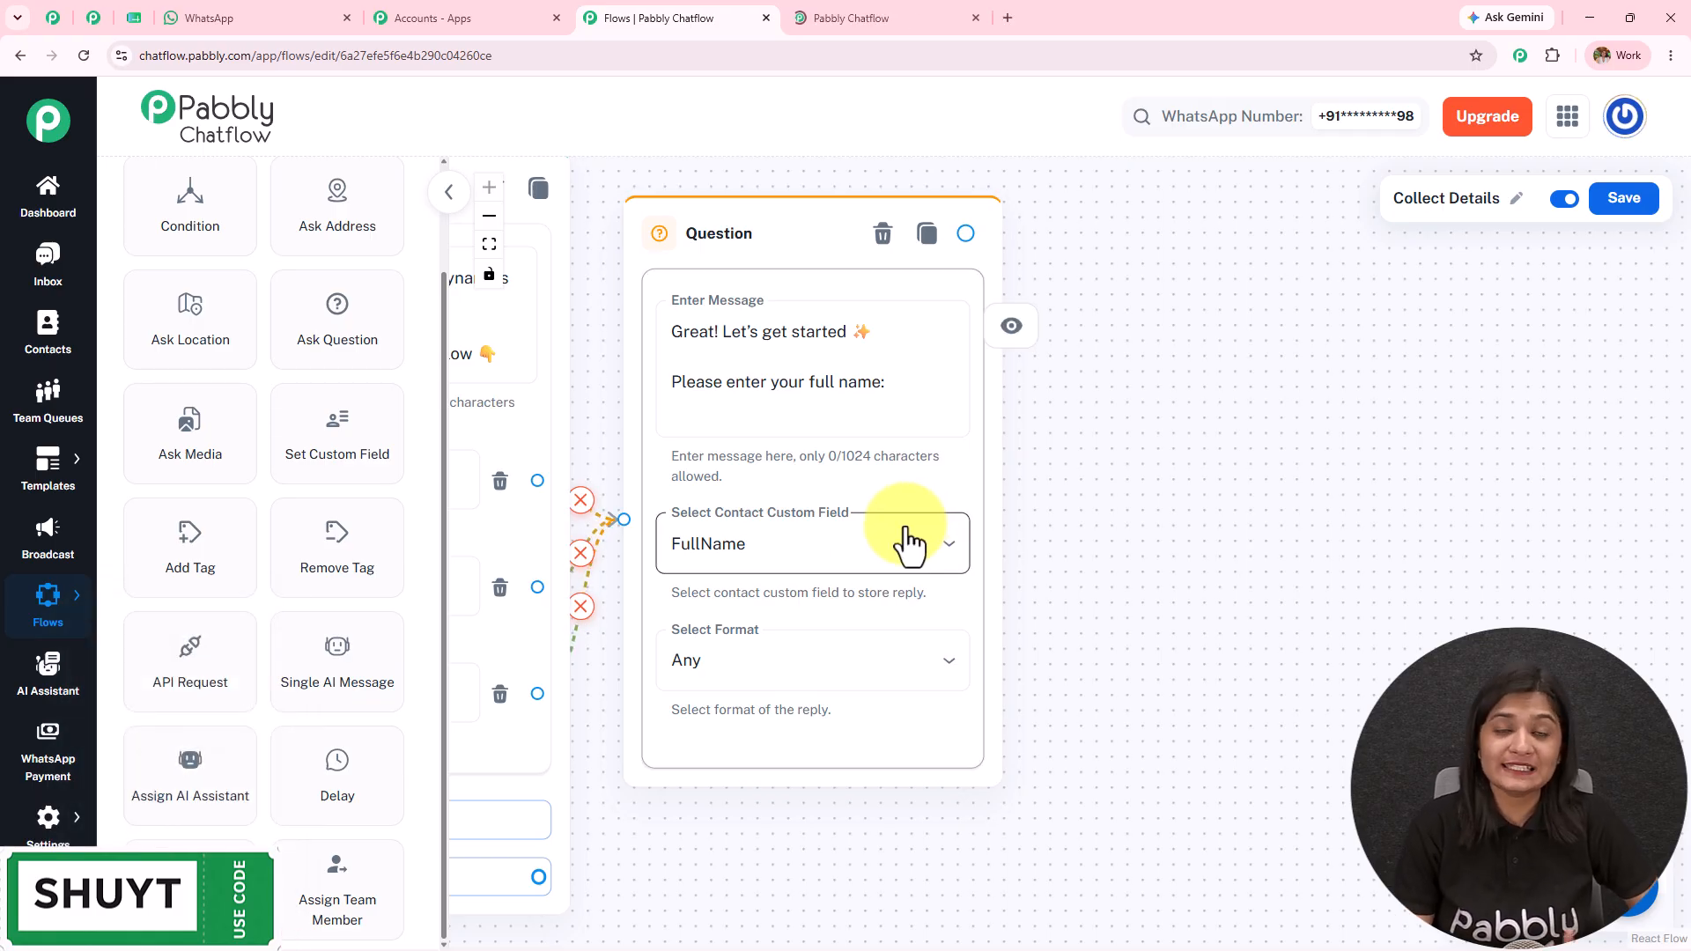
left_click(933, 16)
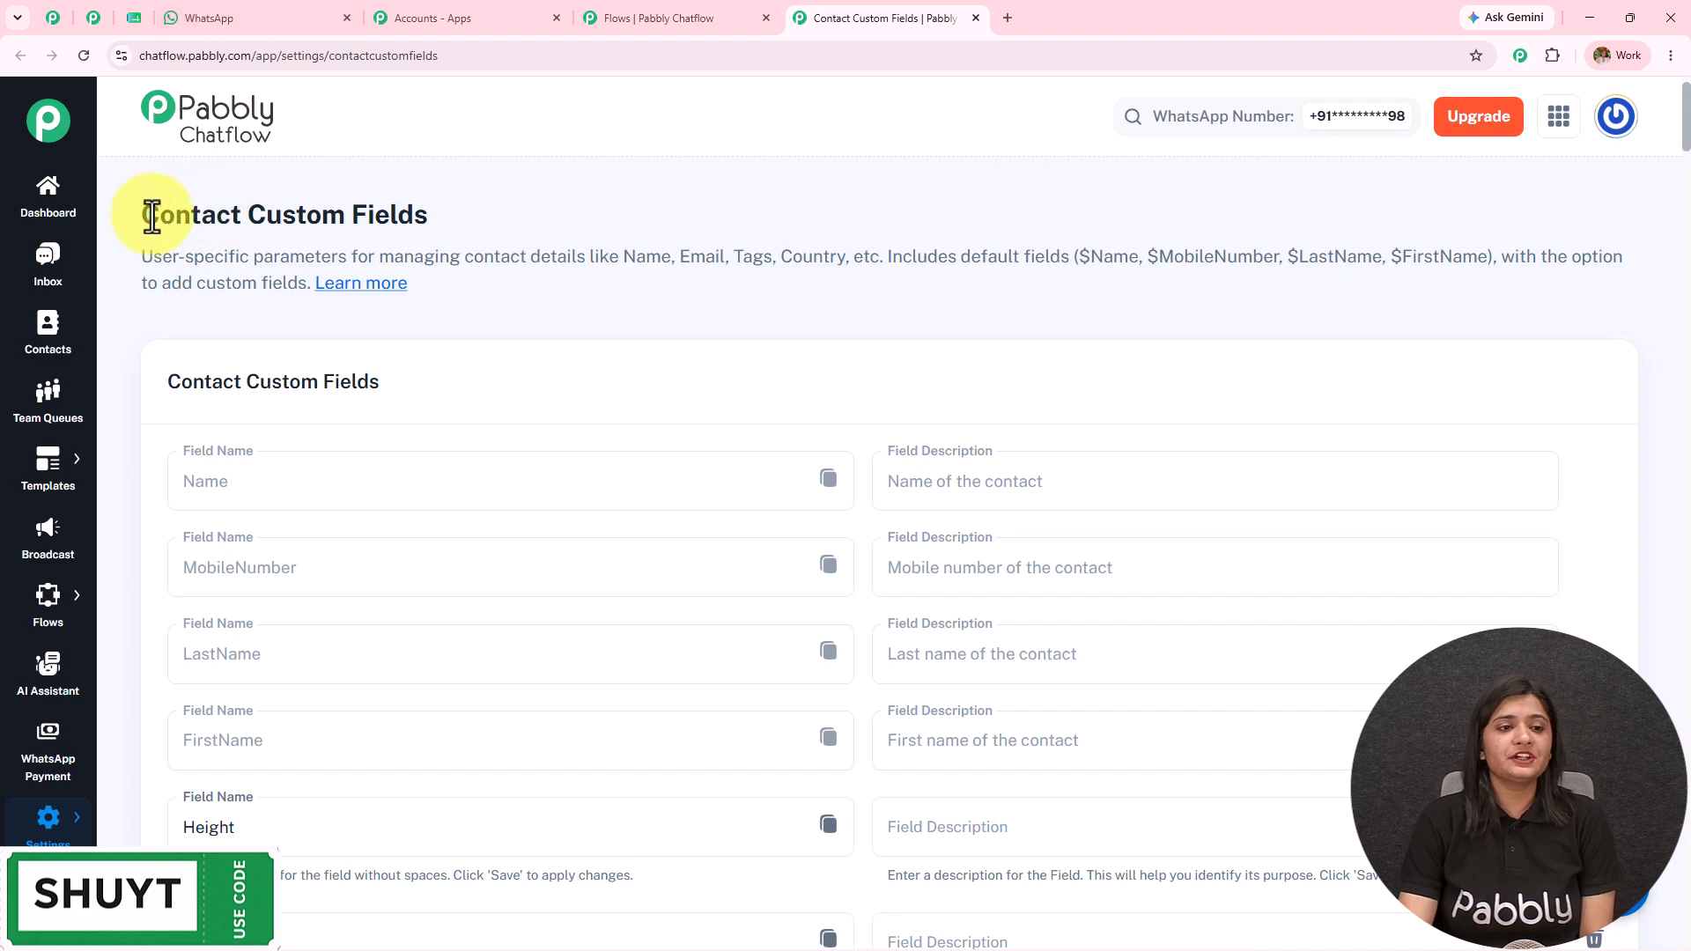
left_click_drag(145, 218, 476, 249)
Step: Scroll the custom field list down to City, then reopen the question's custom field choices
scroll(477, 235, "down", 15)
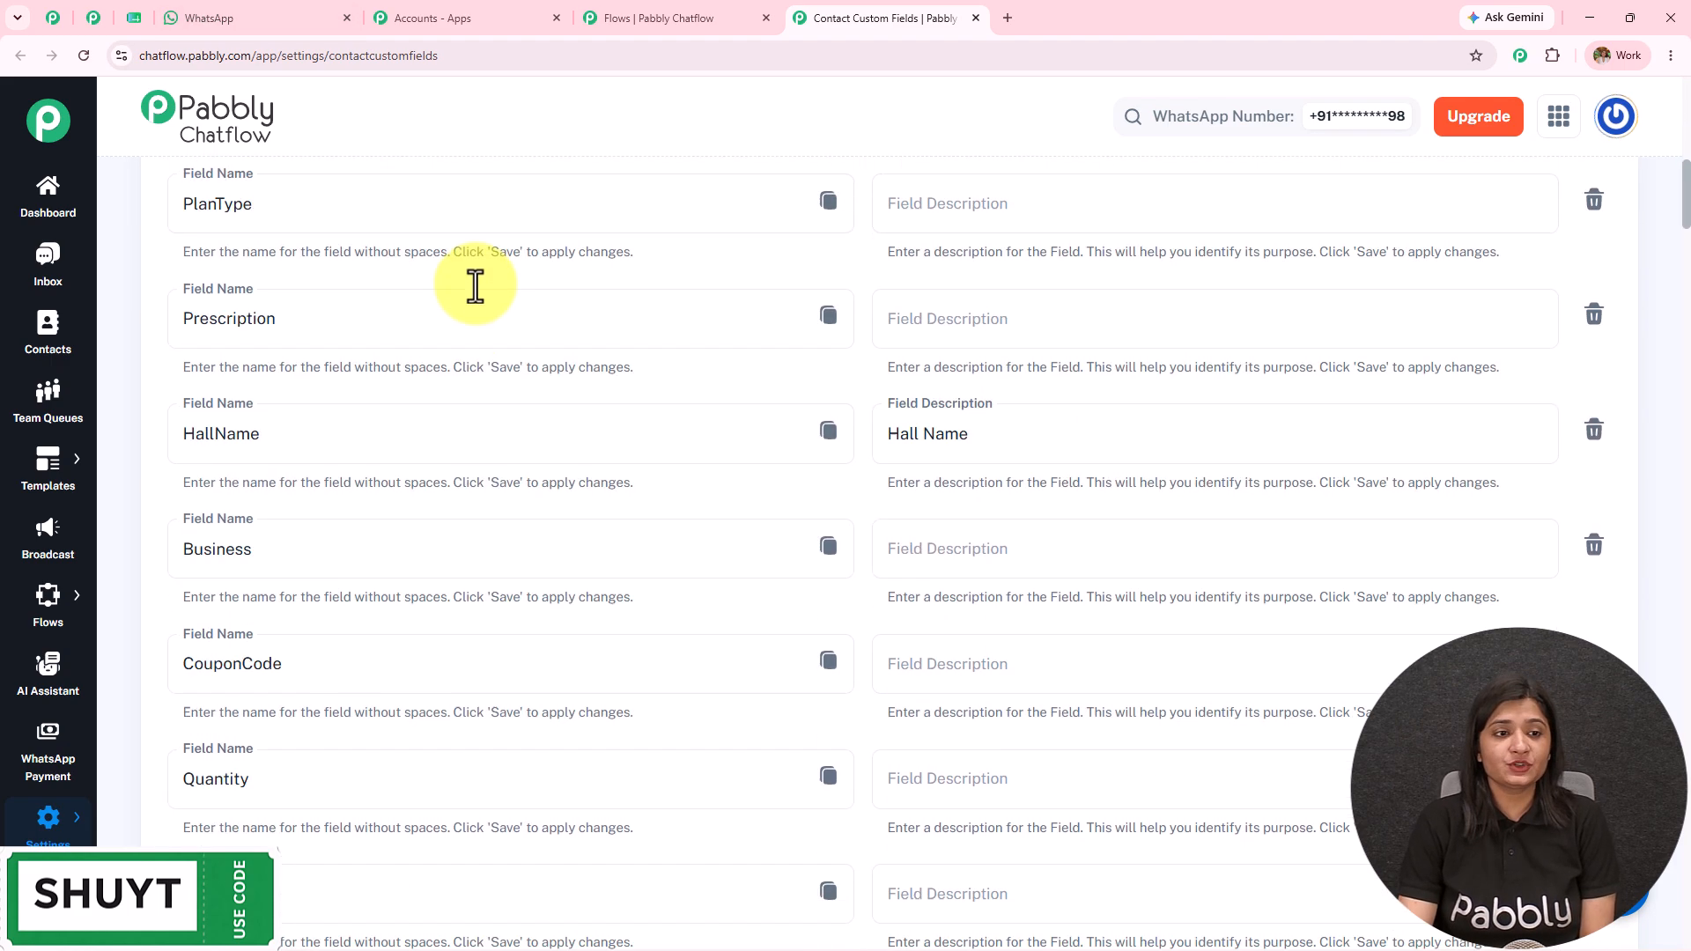
scroll(474, 399, "down", 18)
scroll(460, 473, "up", 7)
scroll(459, 473, "down", 14)
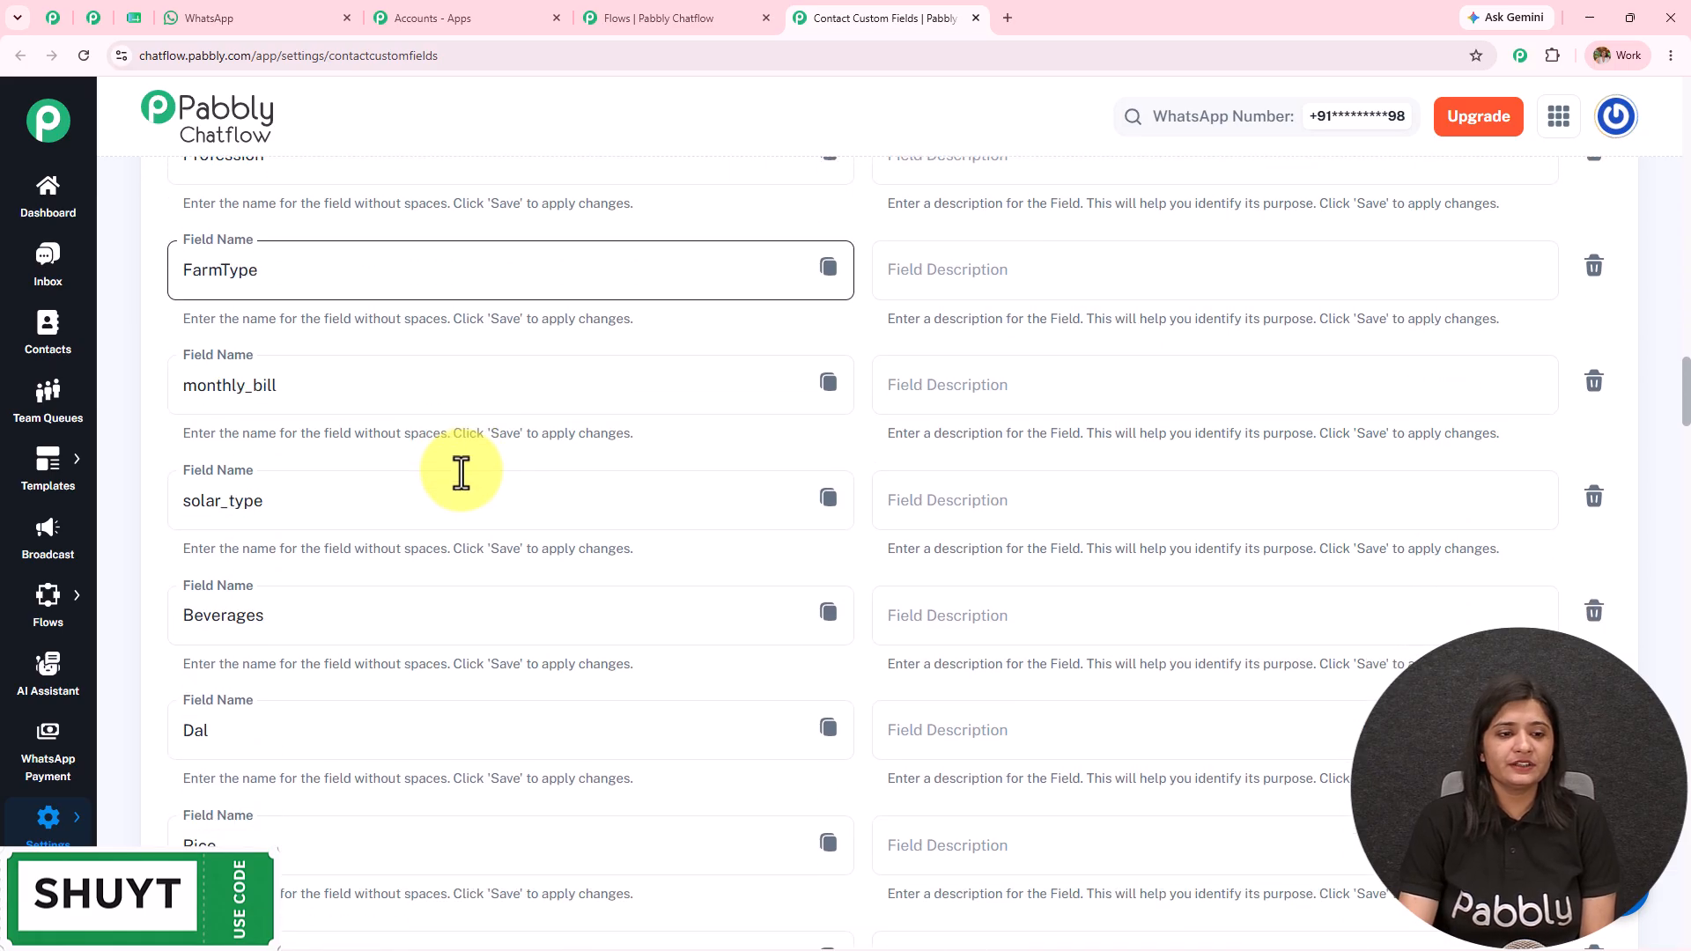
scroll(462, 473, "down", 12)
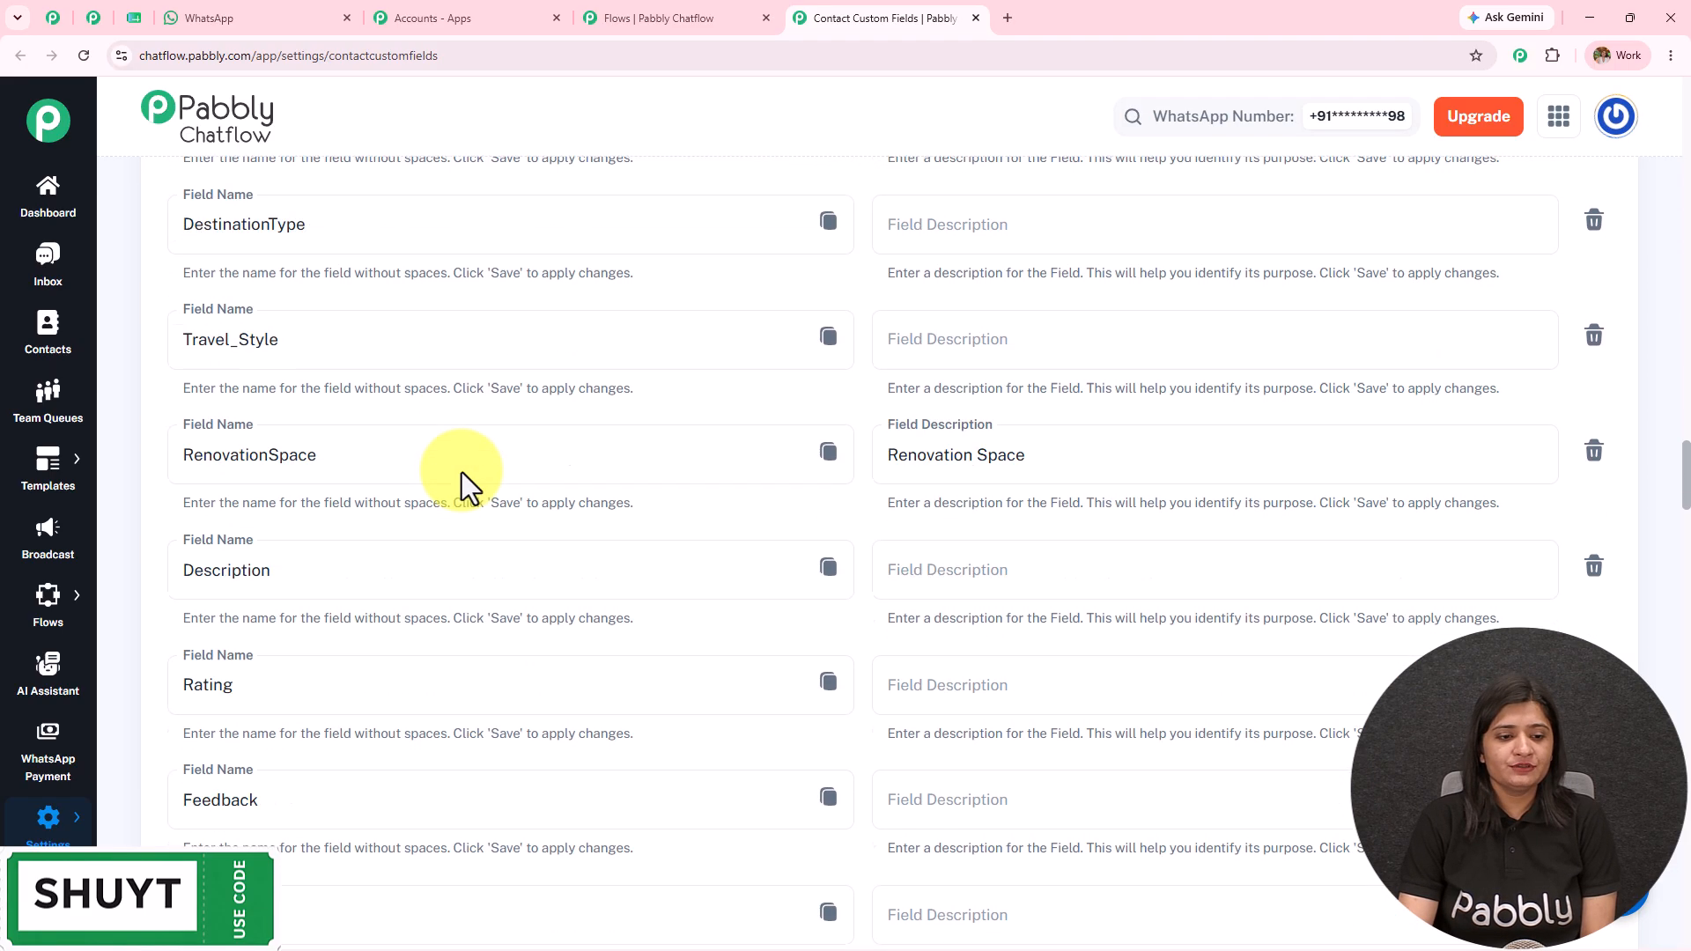
scroll(461, 472, "down", 20)
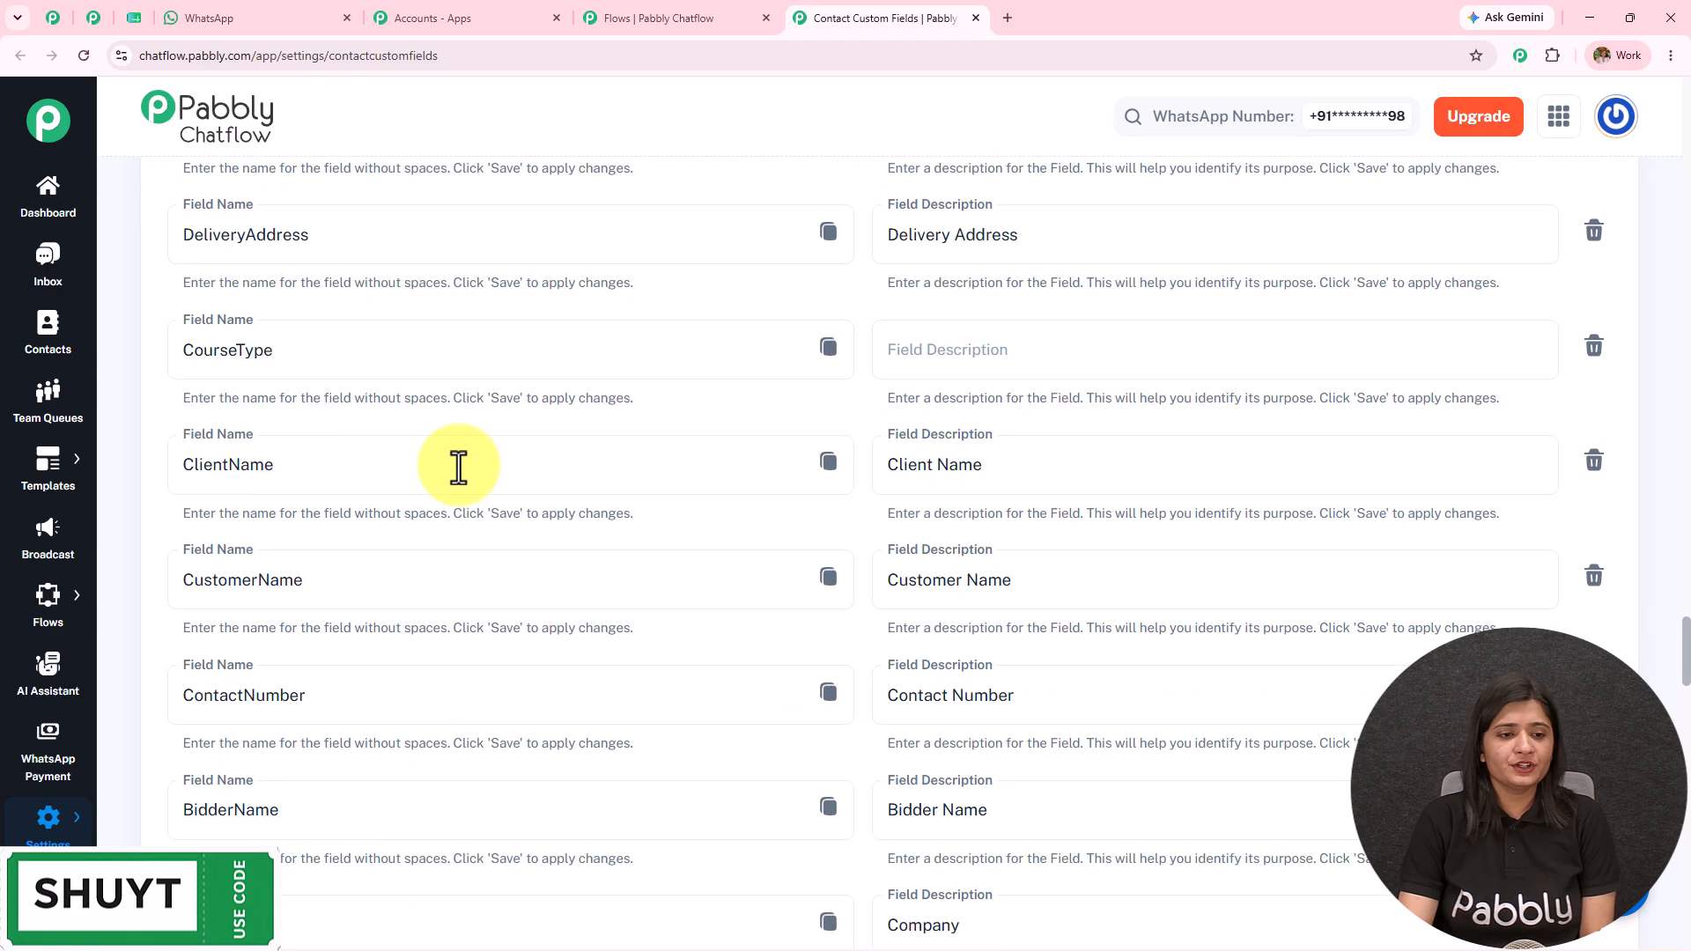
scroll(458, 468, "down", 12)
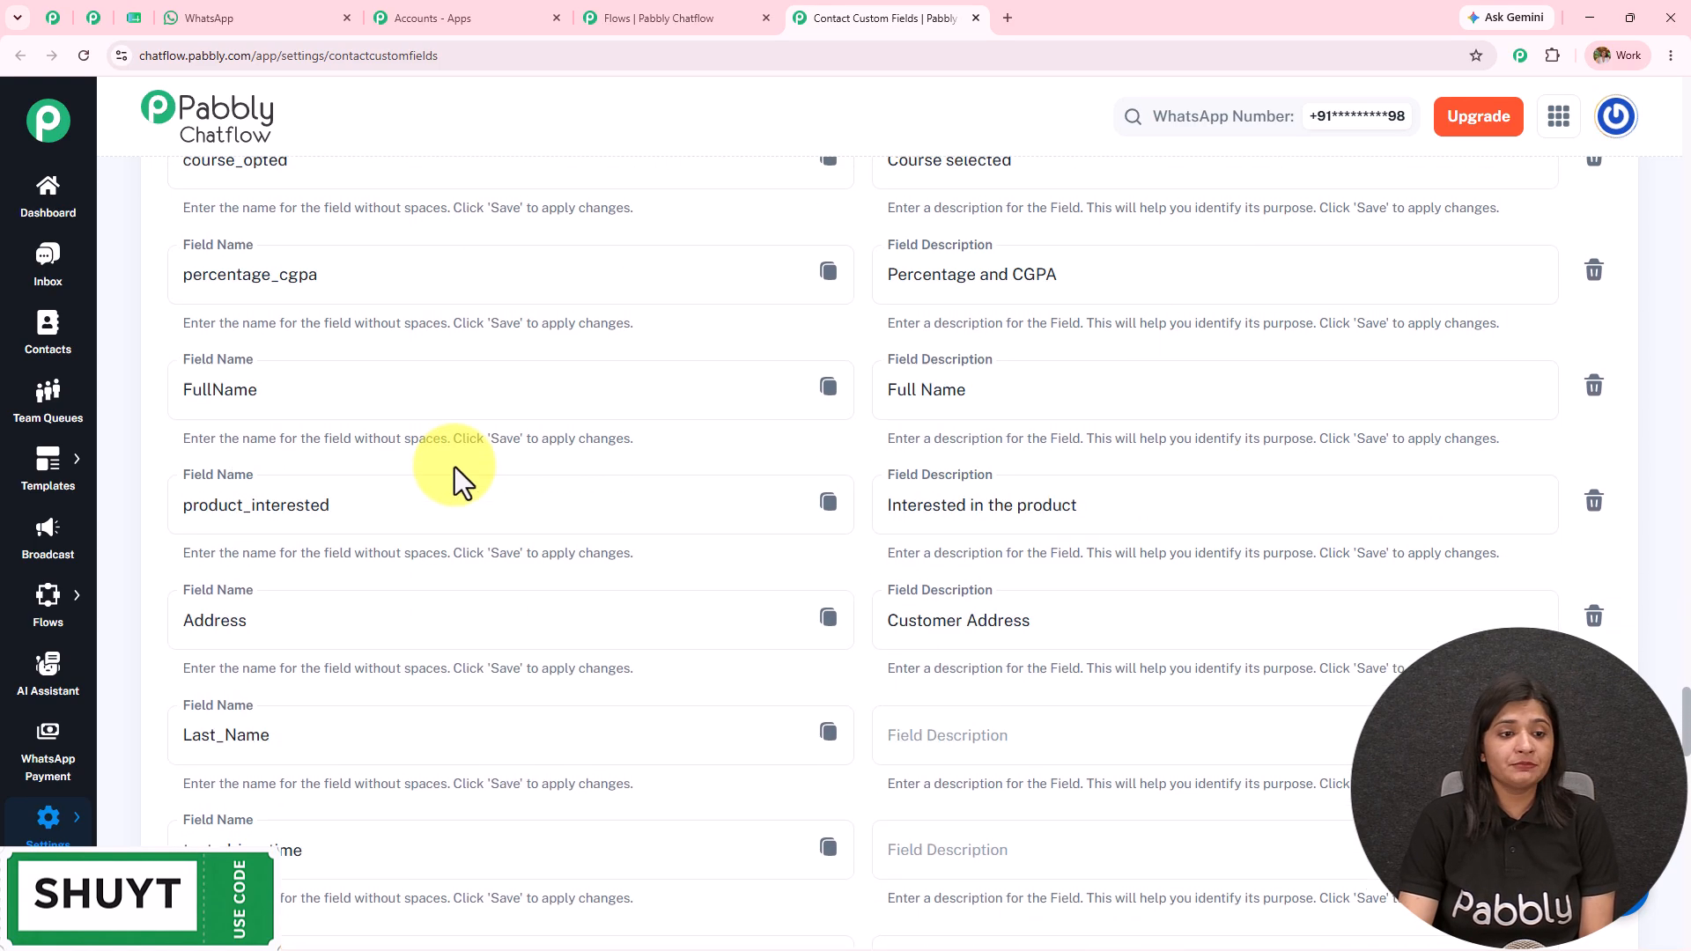
scroll(454, 467, "up", 6)
left_click_drag(182, 476, 427, 479)
scroll(411, 482, "down", 8)
scroll(411, 481, "down", 20)
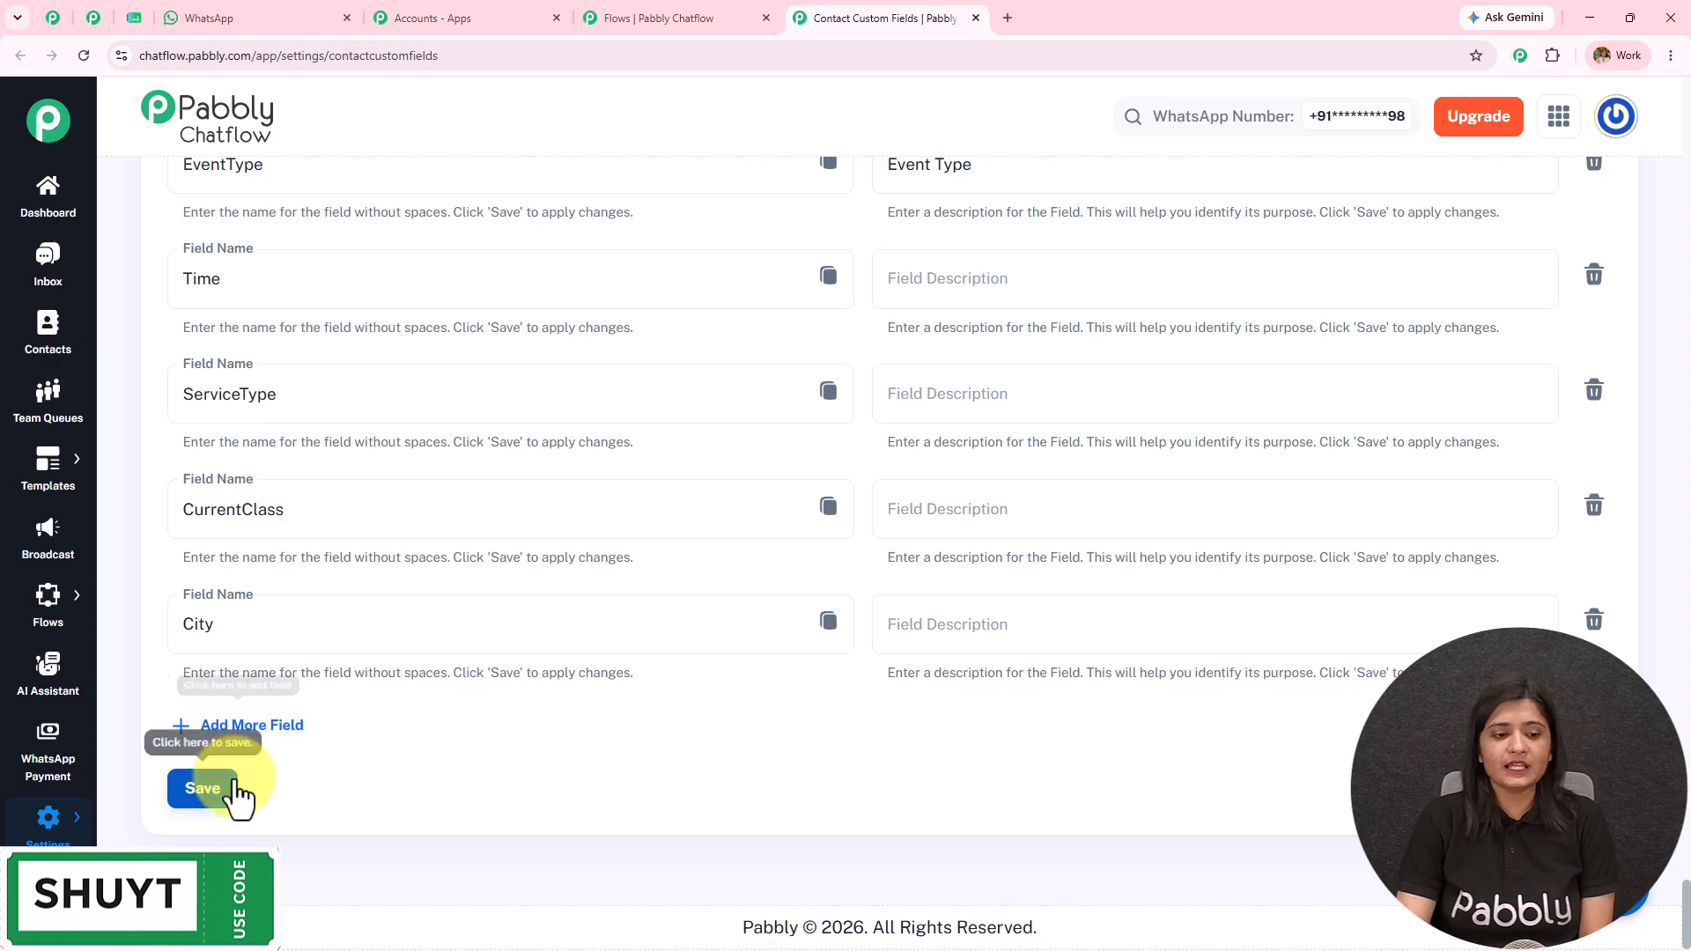
left_click(679, 7)
left_click(823, 550)
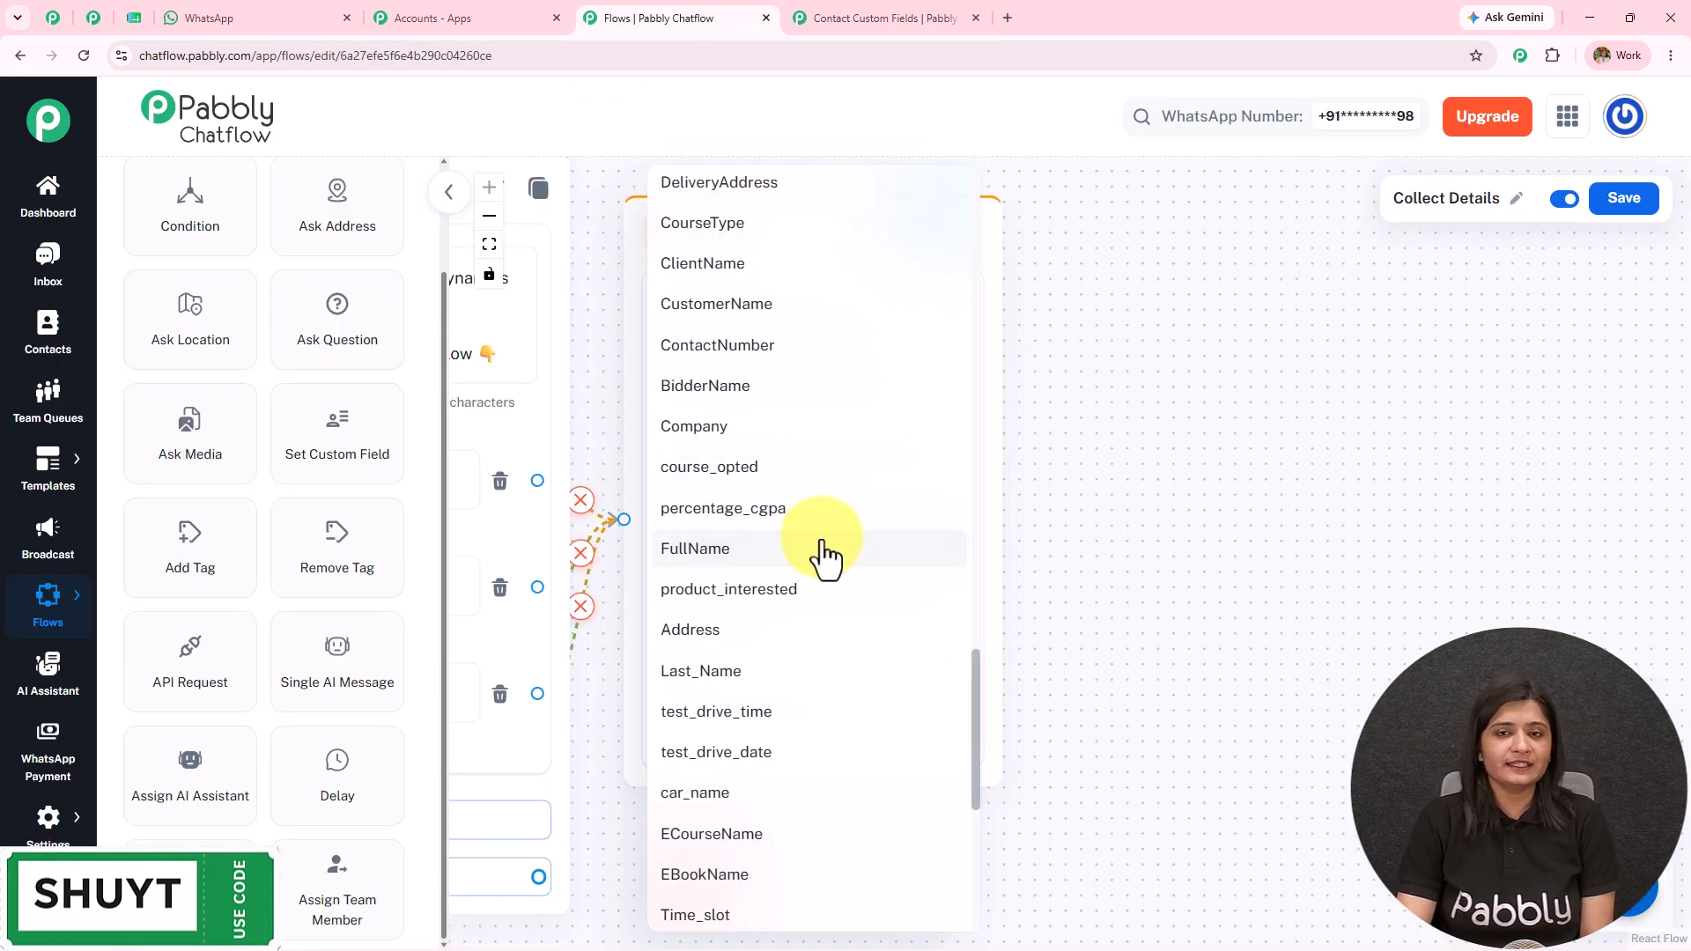
Step: Close the custom field dropdown, keeping FullName as the stored field
left_click(1085, 524)
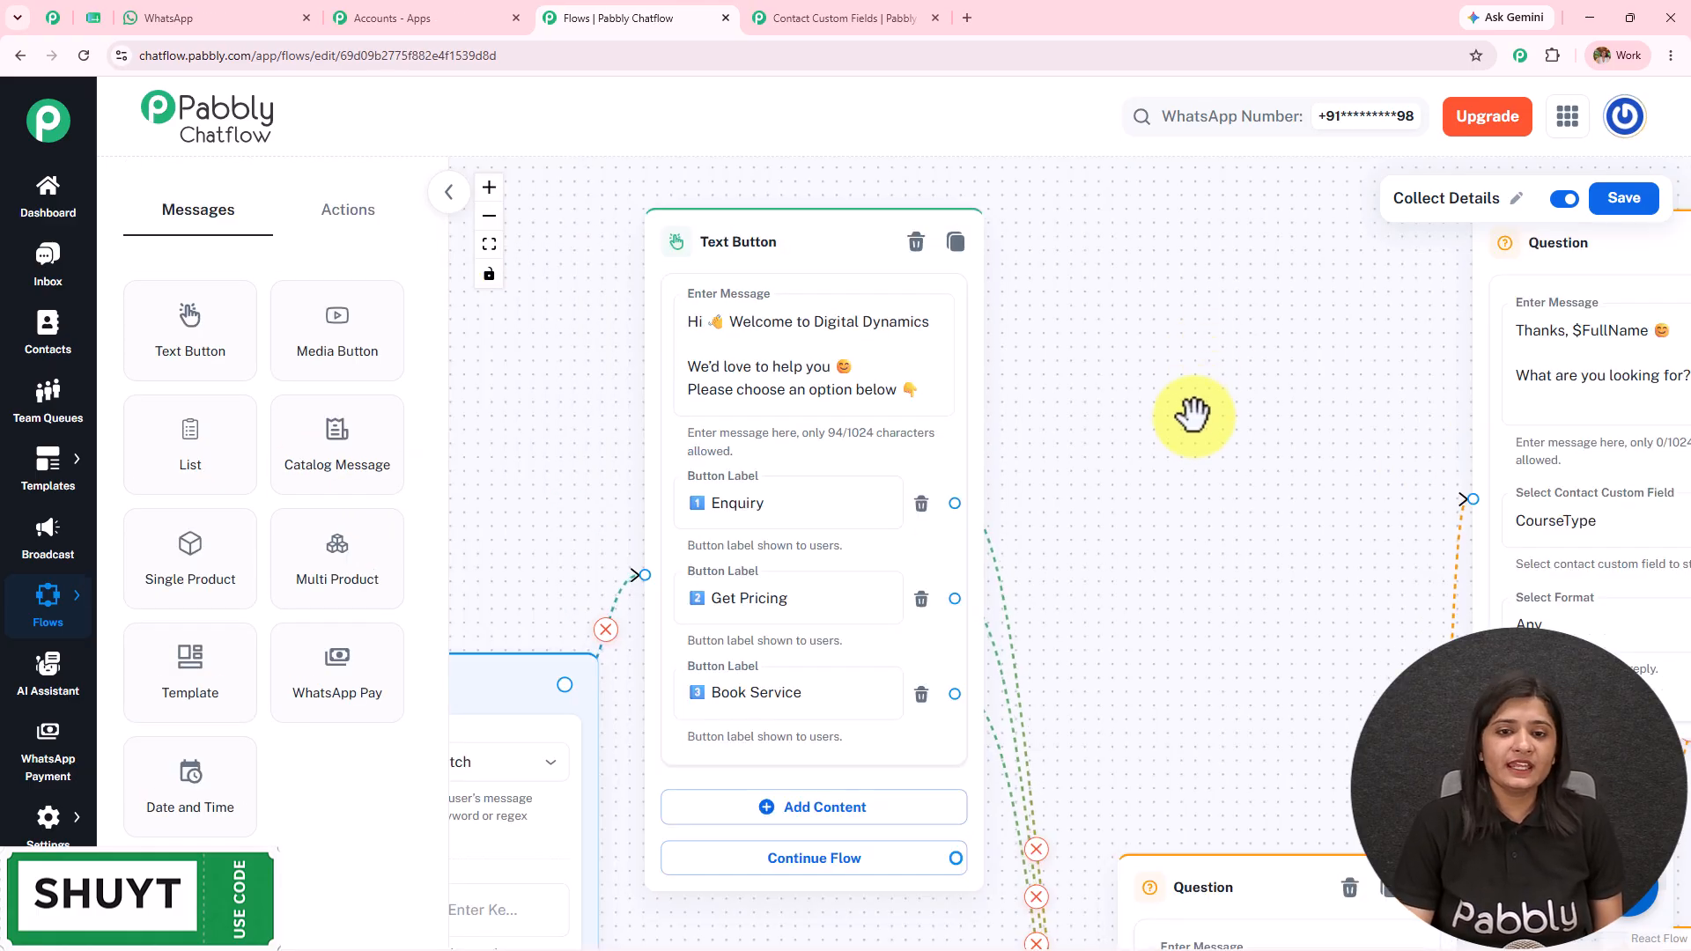
Step: Pan across the FullName, interest, Budget and Places questions and the existing API Request node
scroll(1188, 467, "down", 3)
left_click_drag(1193, 502, 749, 313)
scroll(788, 363, "up", 5)
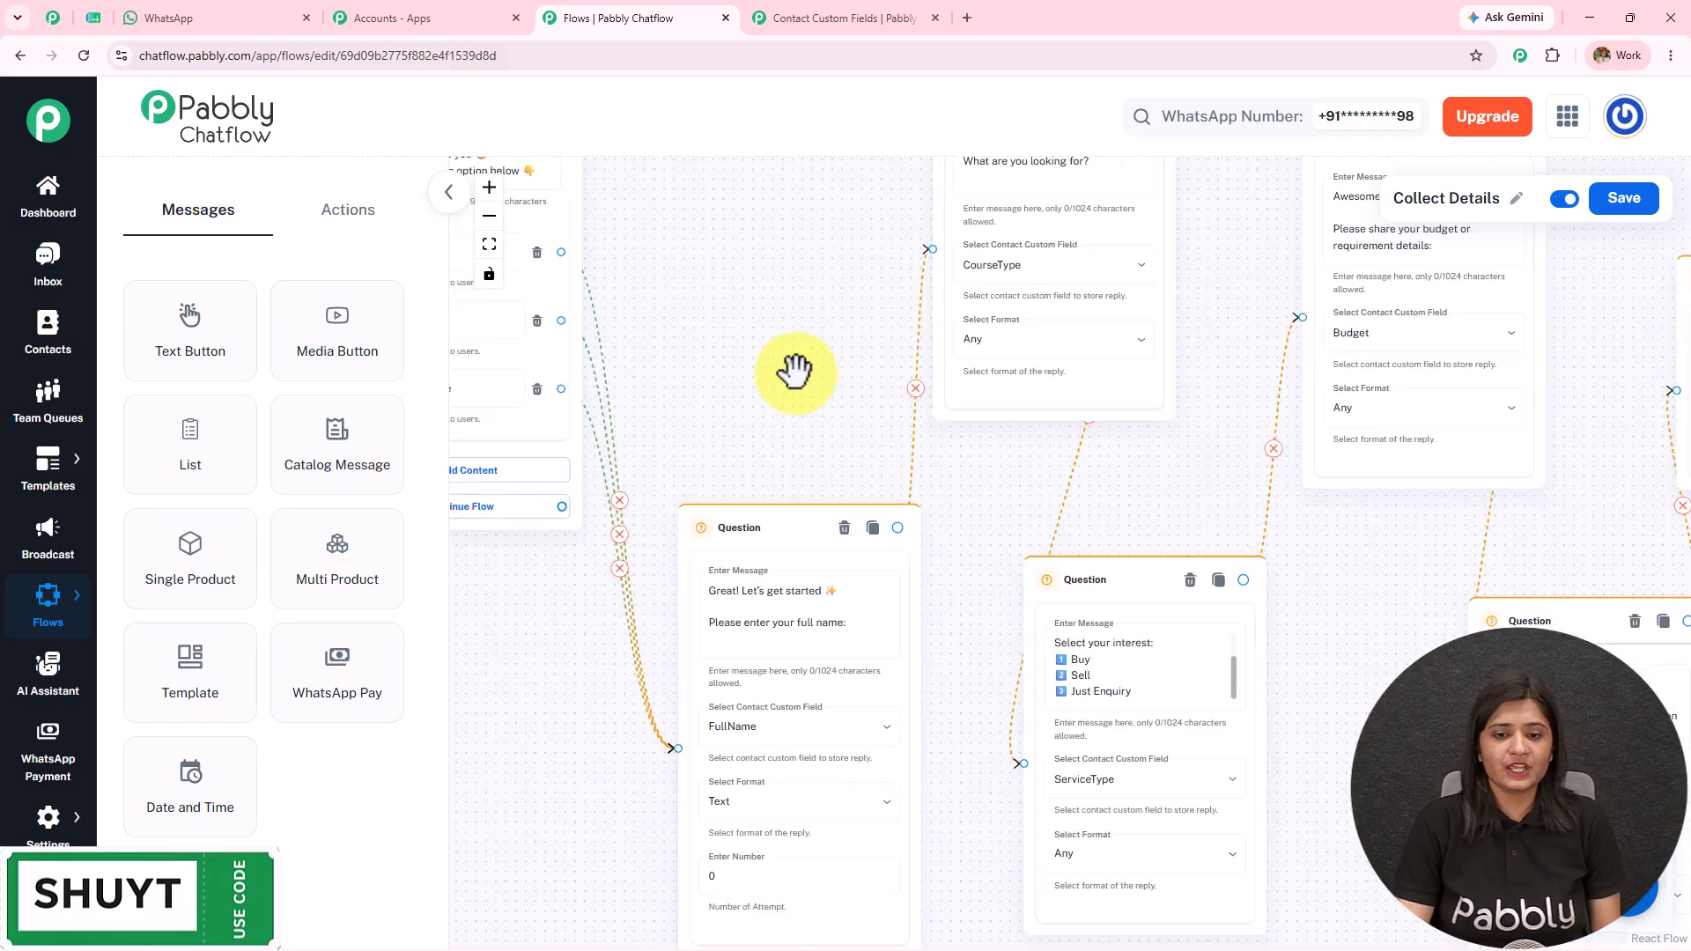
left_click_drag(1023, 458, 831, 913)
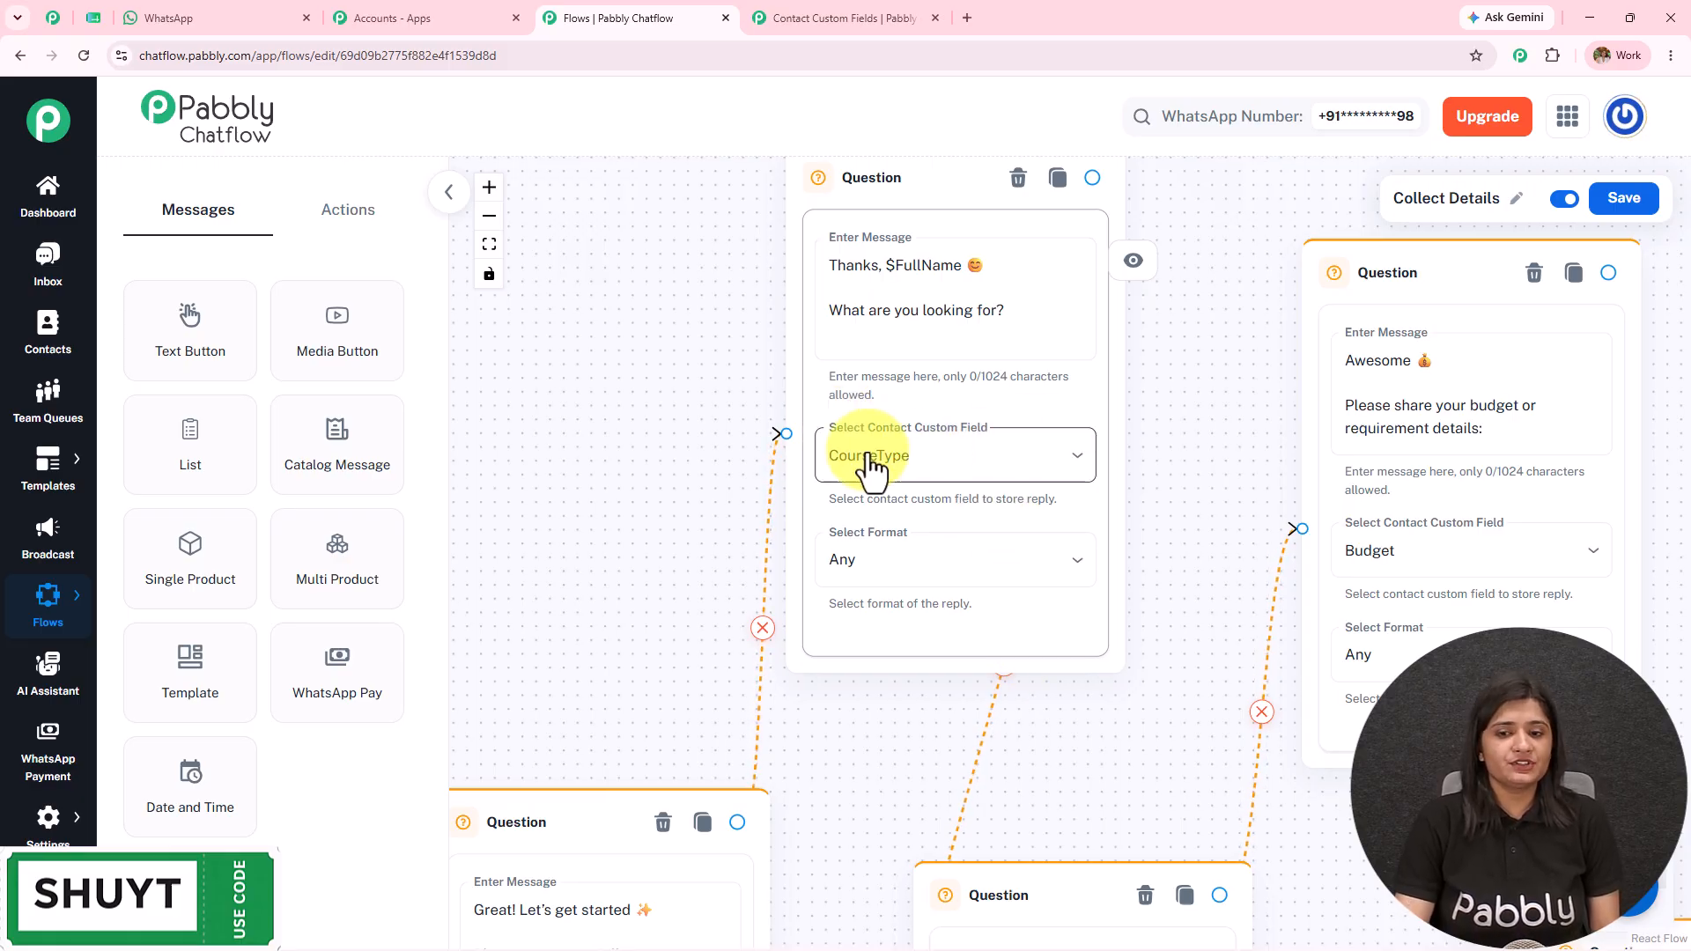
left_click_drag(1098, 774, 936, 94)
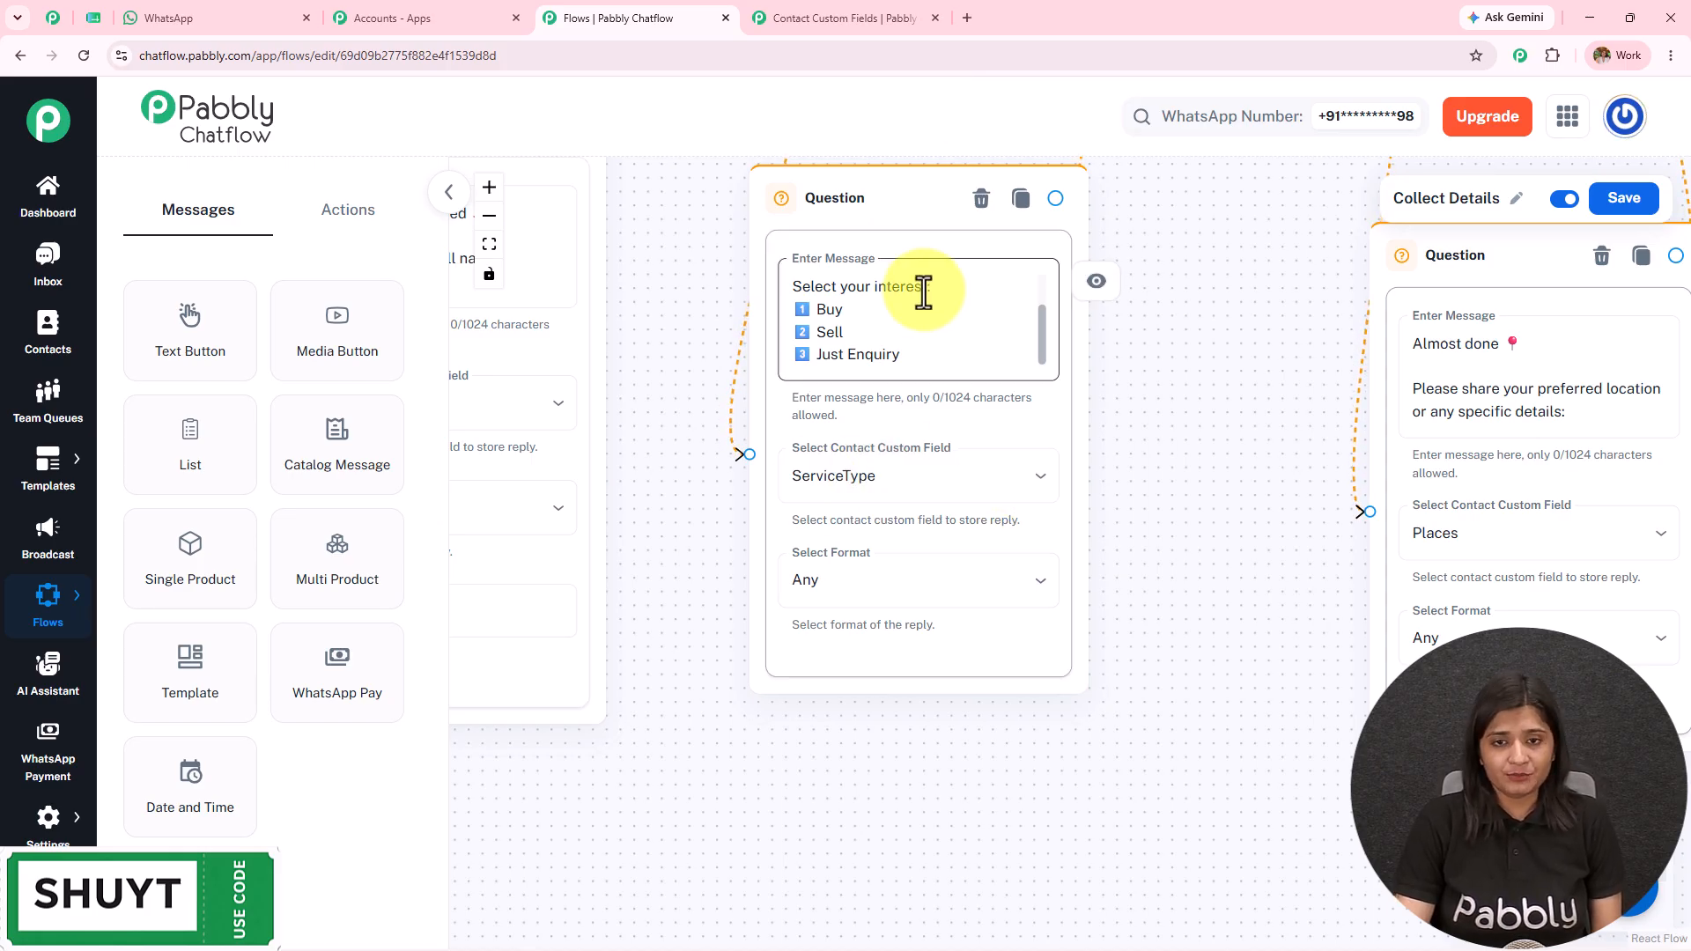
left_click_drag(1223, 283, 820, 880)
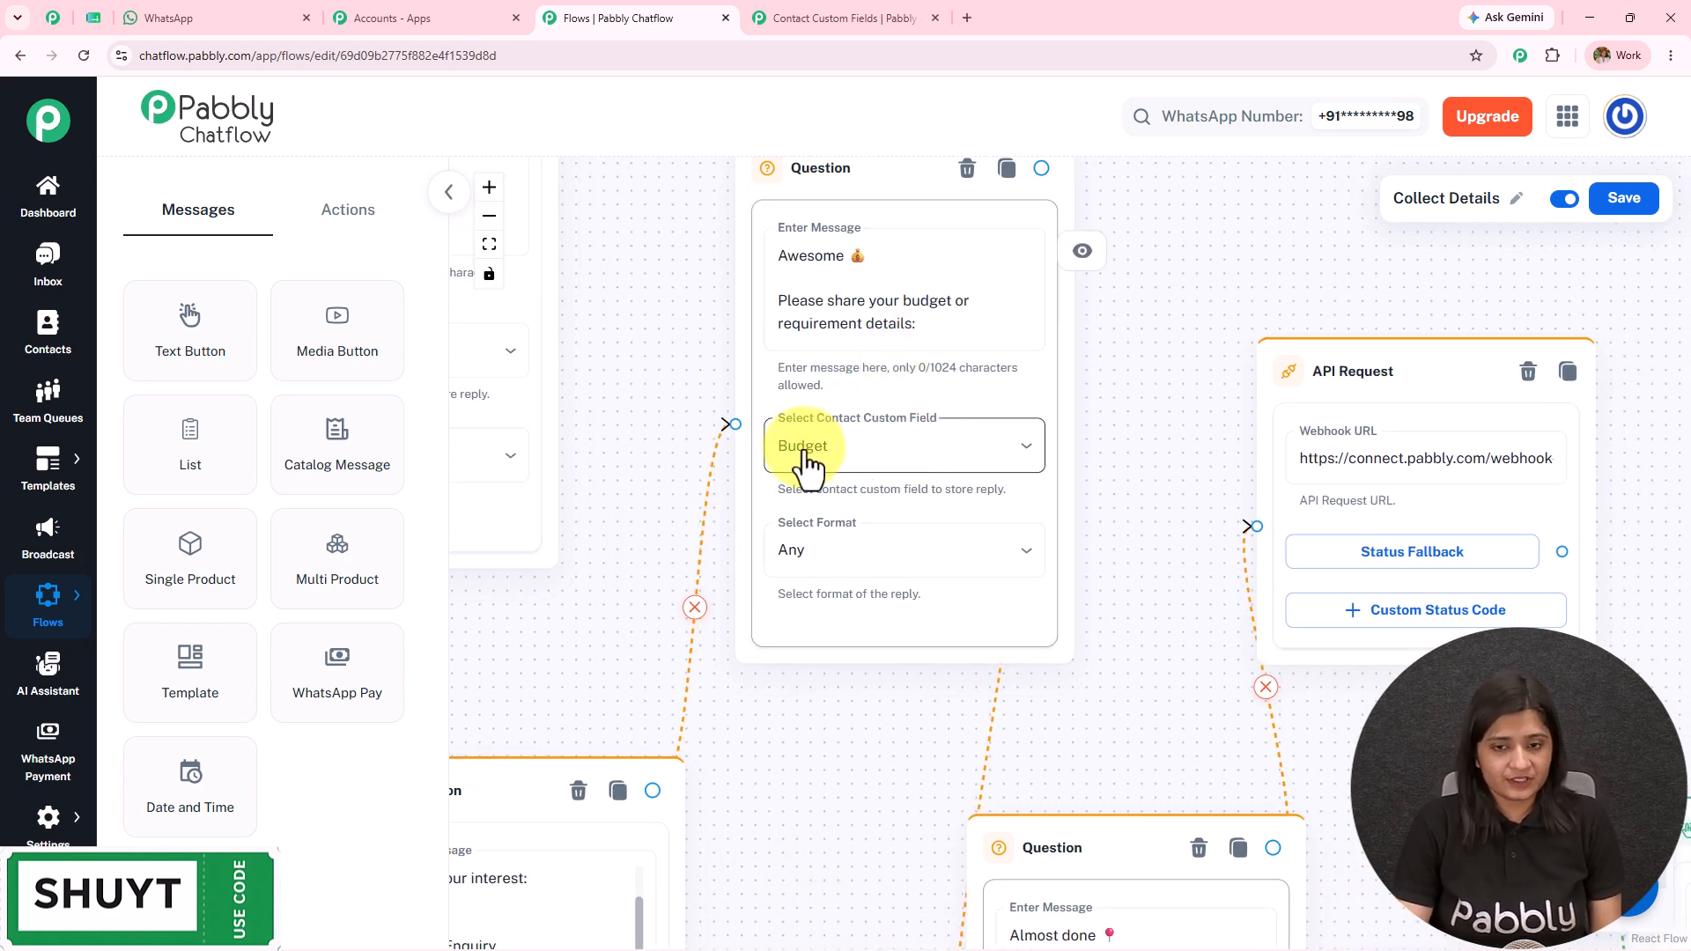
left_click_drag(966, 502, 683, 102)
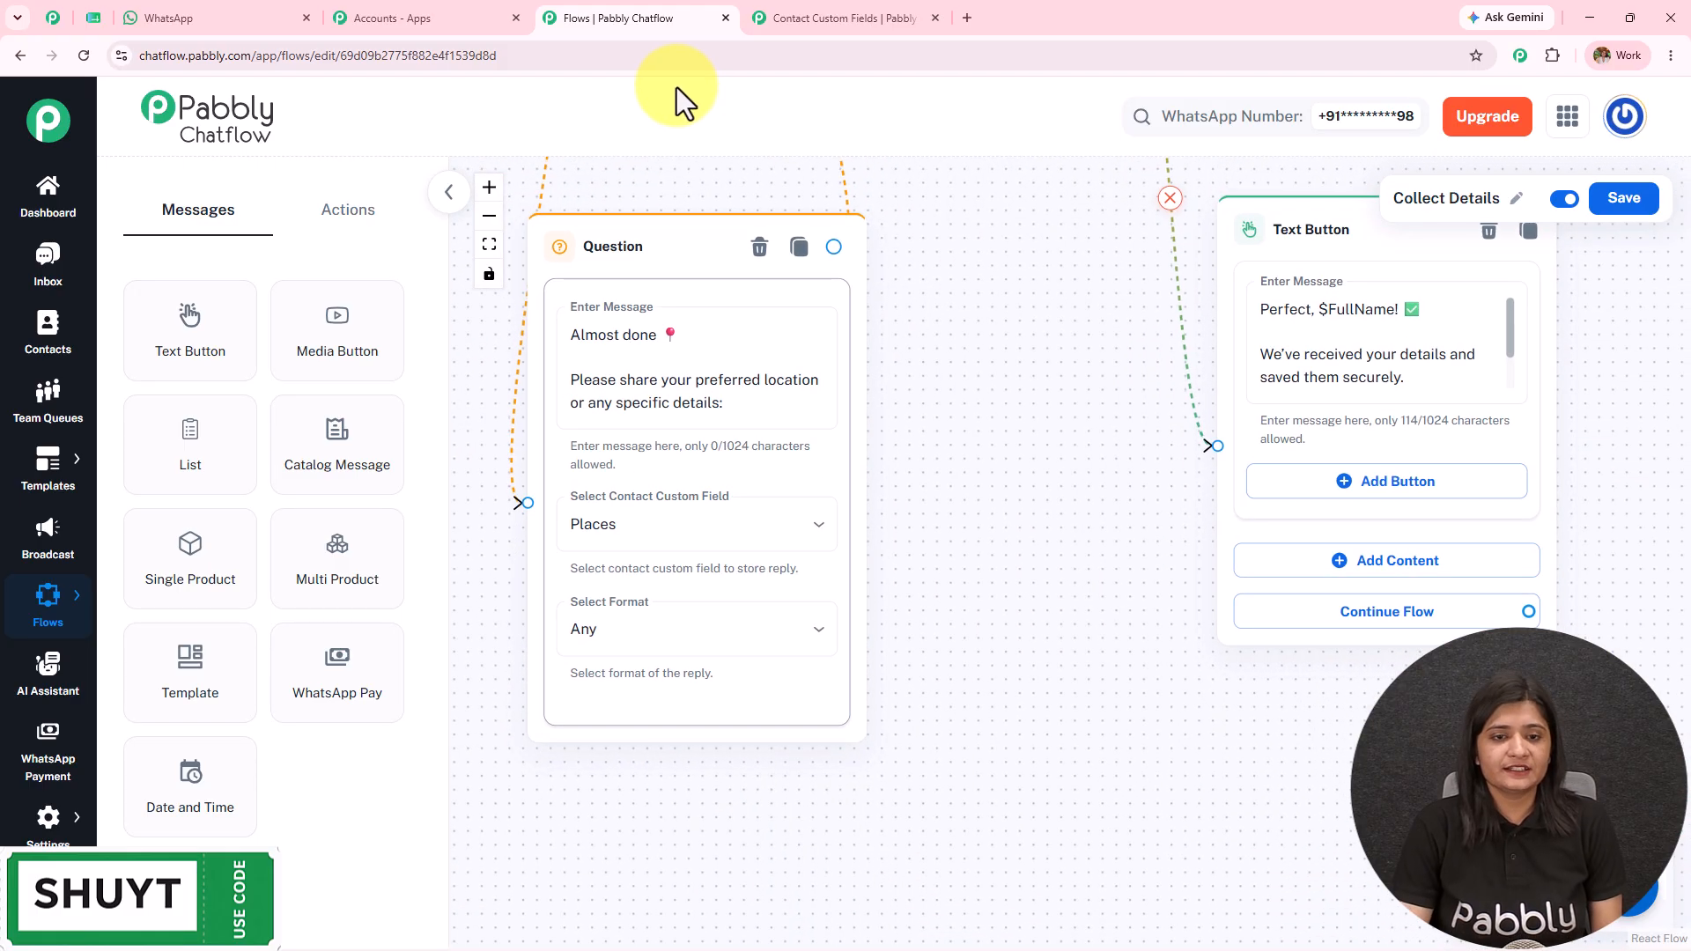
left_click_drag(1031, 195, 1066, 696)
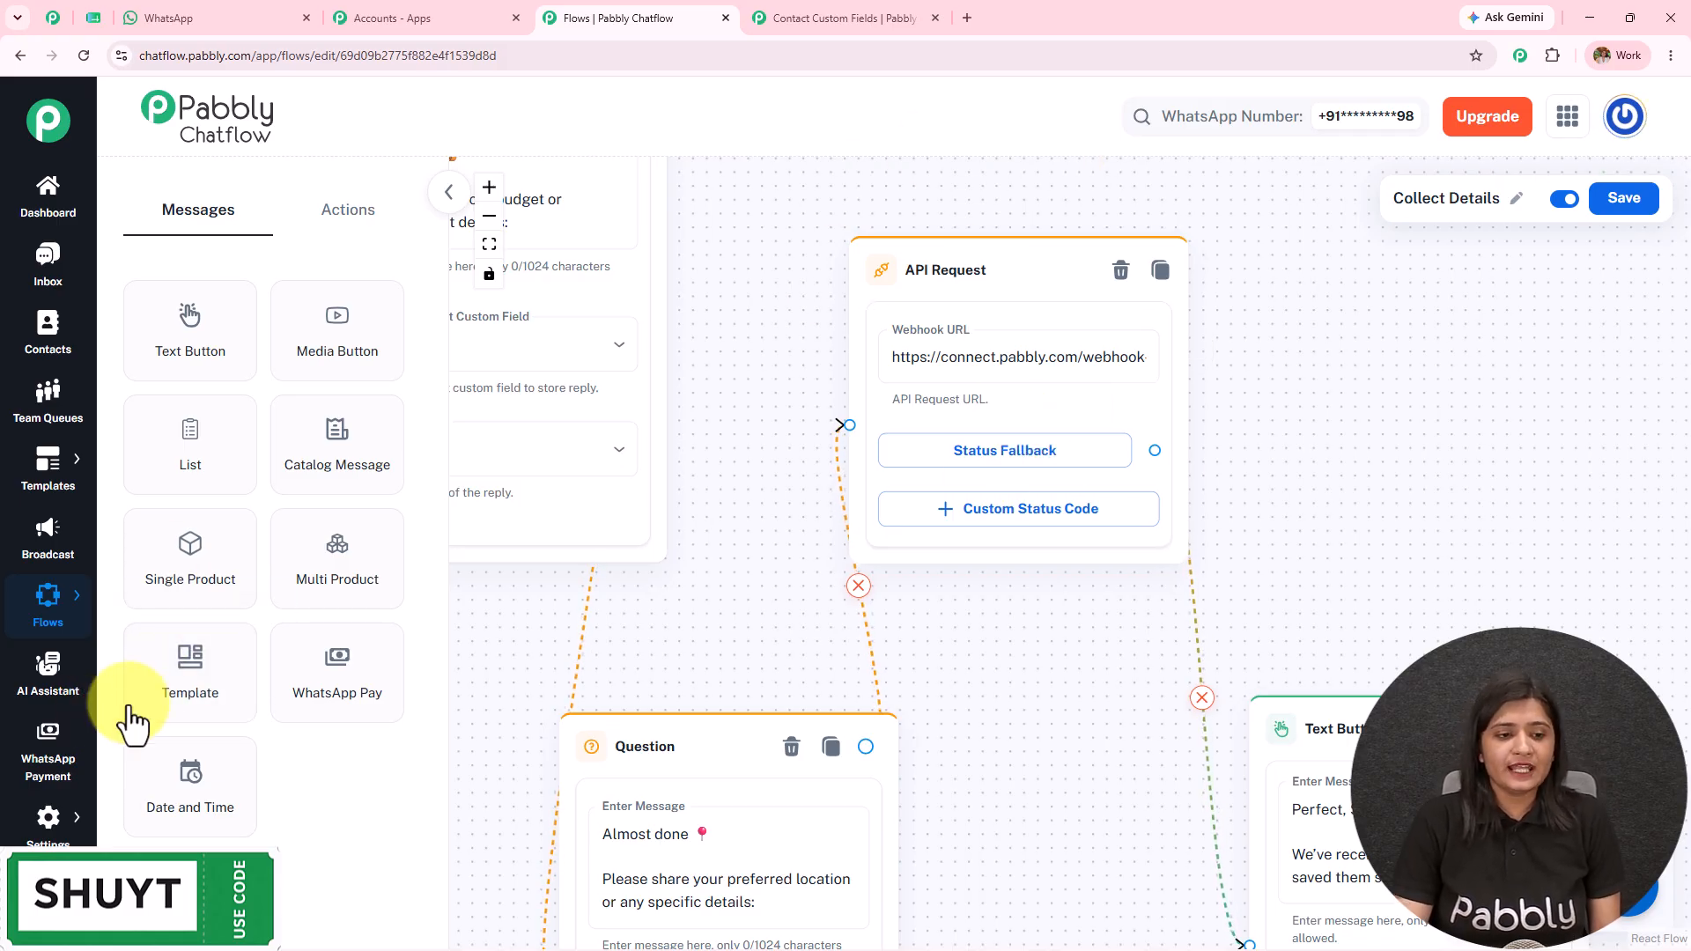
Step: Drop a second API Request node from Actions onto the canvas, set its method to POST, and focus the URL field
left_click(347, 211)
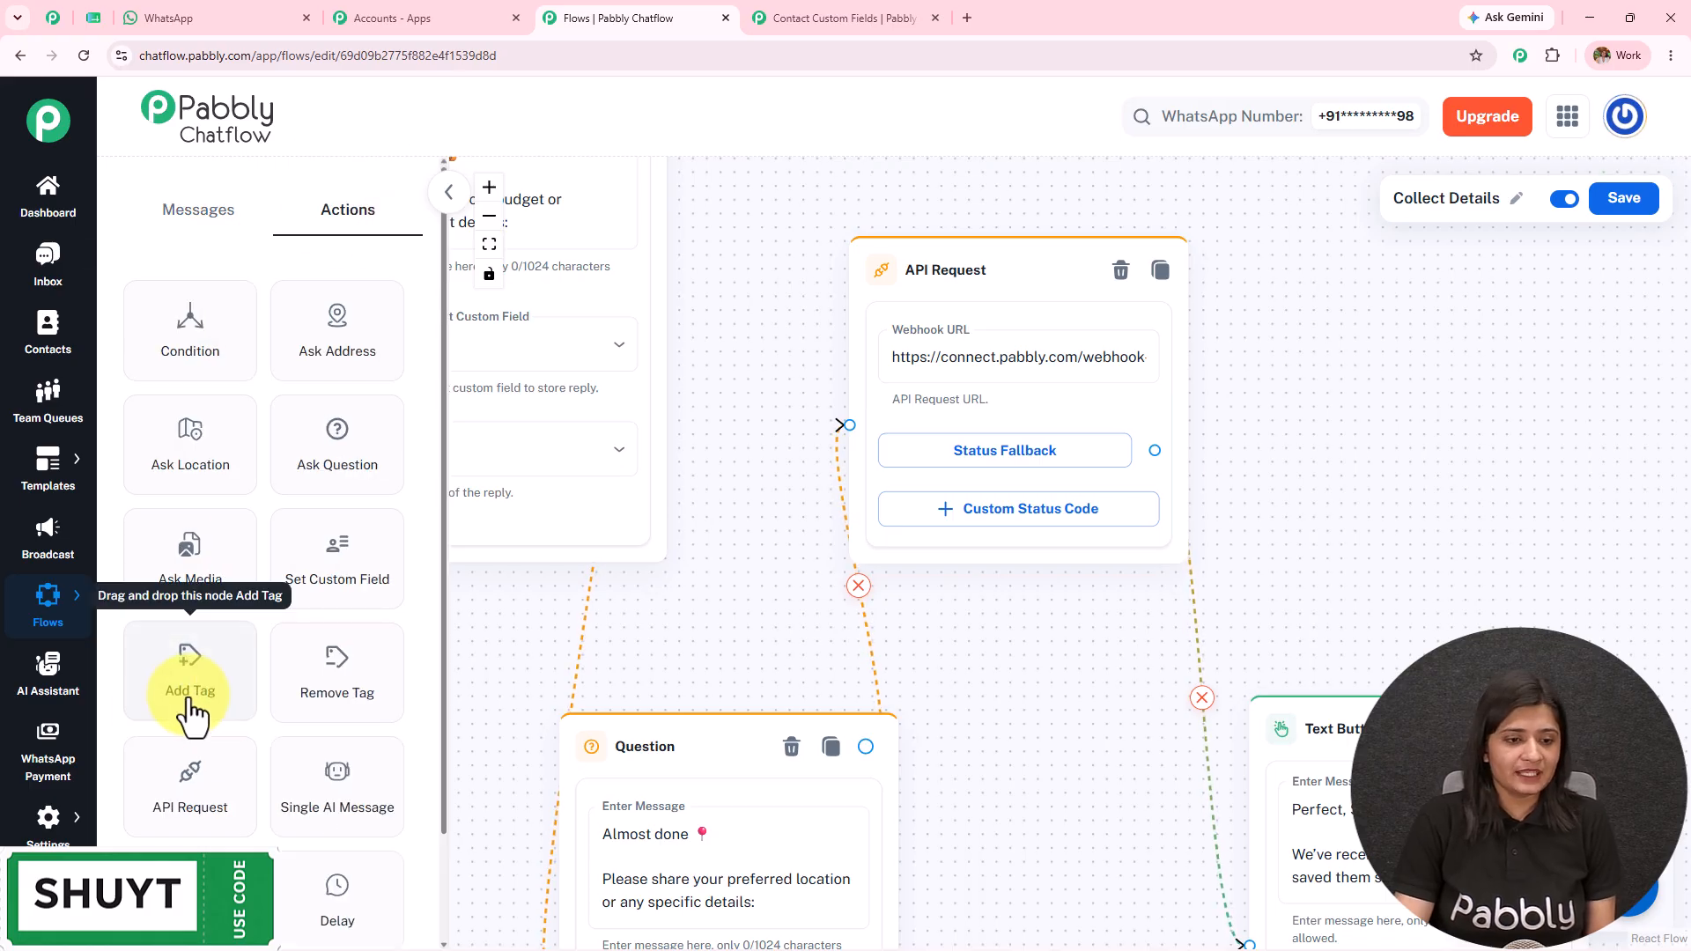
left_click_drag(197, 806, 838, 329)
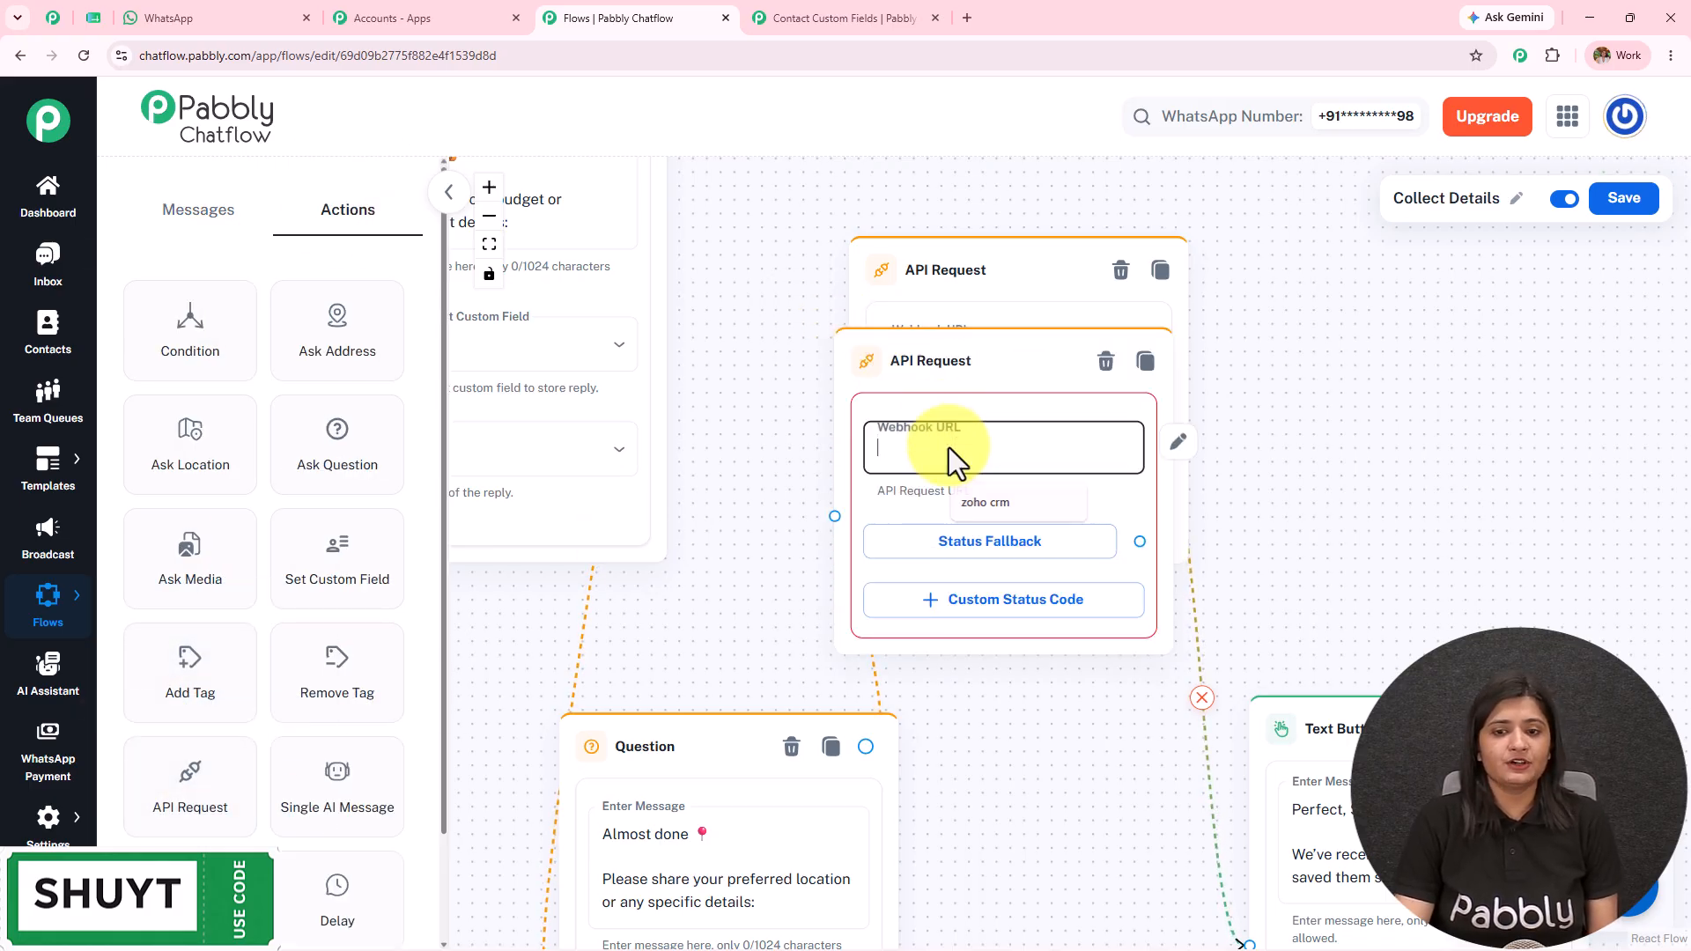
left_click(948, 447)
left_click(585, 257)
left_click(596, 366)
left_click(804, 253)
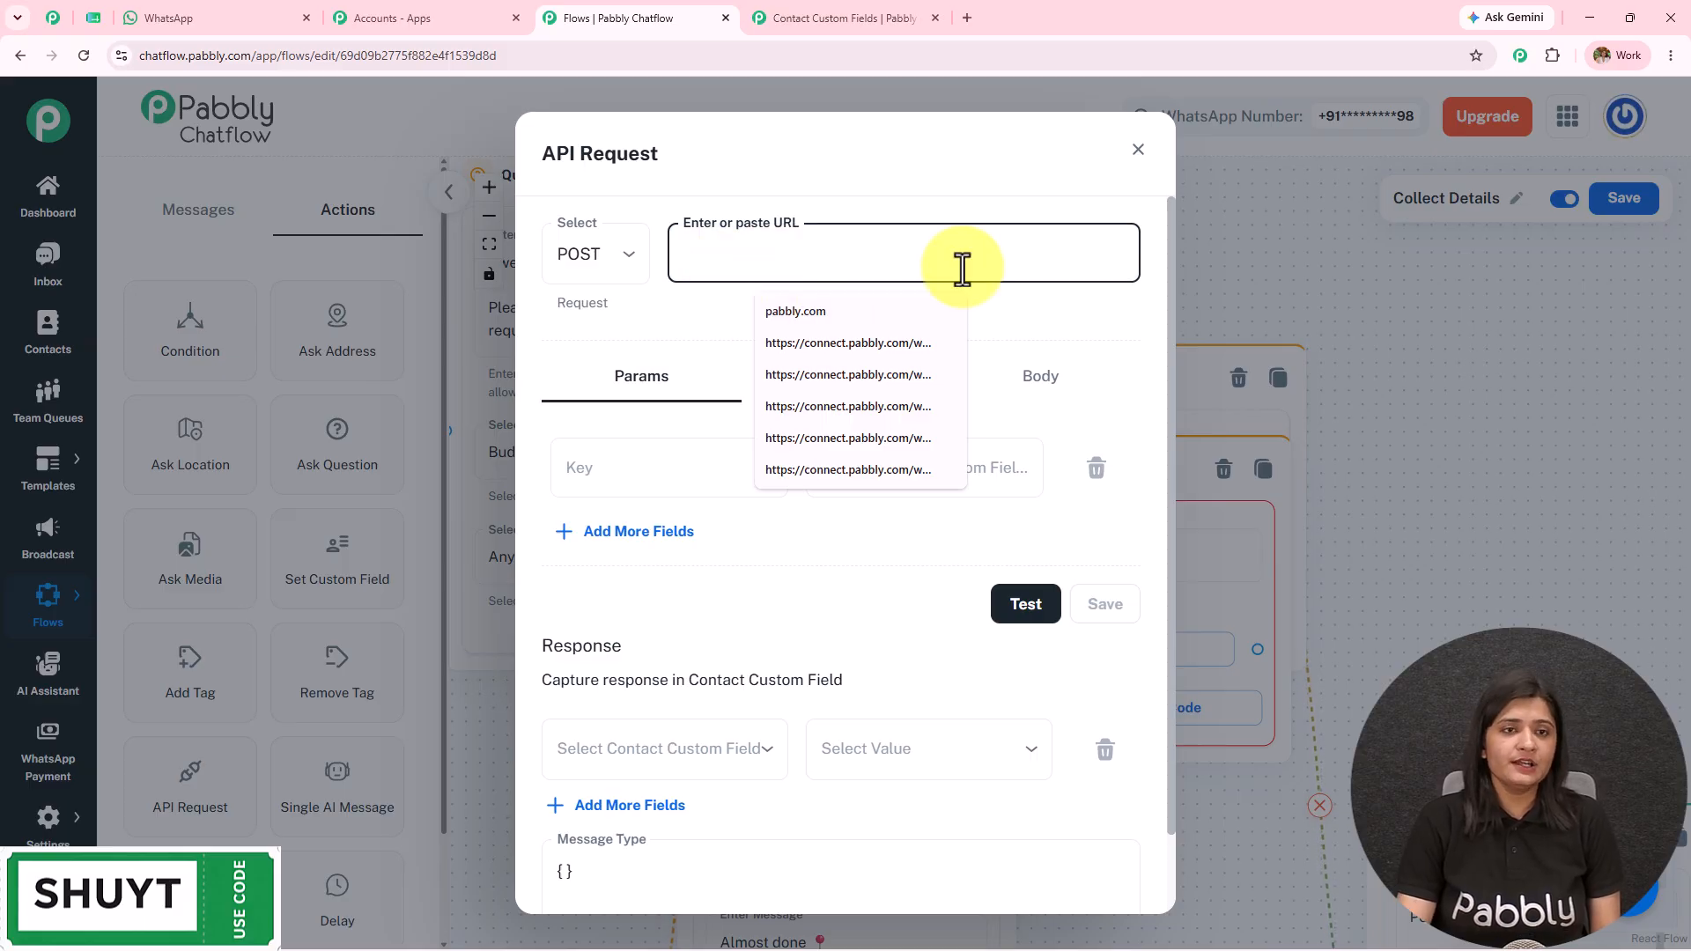
Step: Copy the Webhook by Pabbly URL from Pabbly Connect's Organised Data workflow and return to Chatflow
left_click(400, 18)
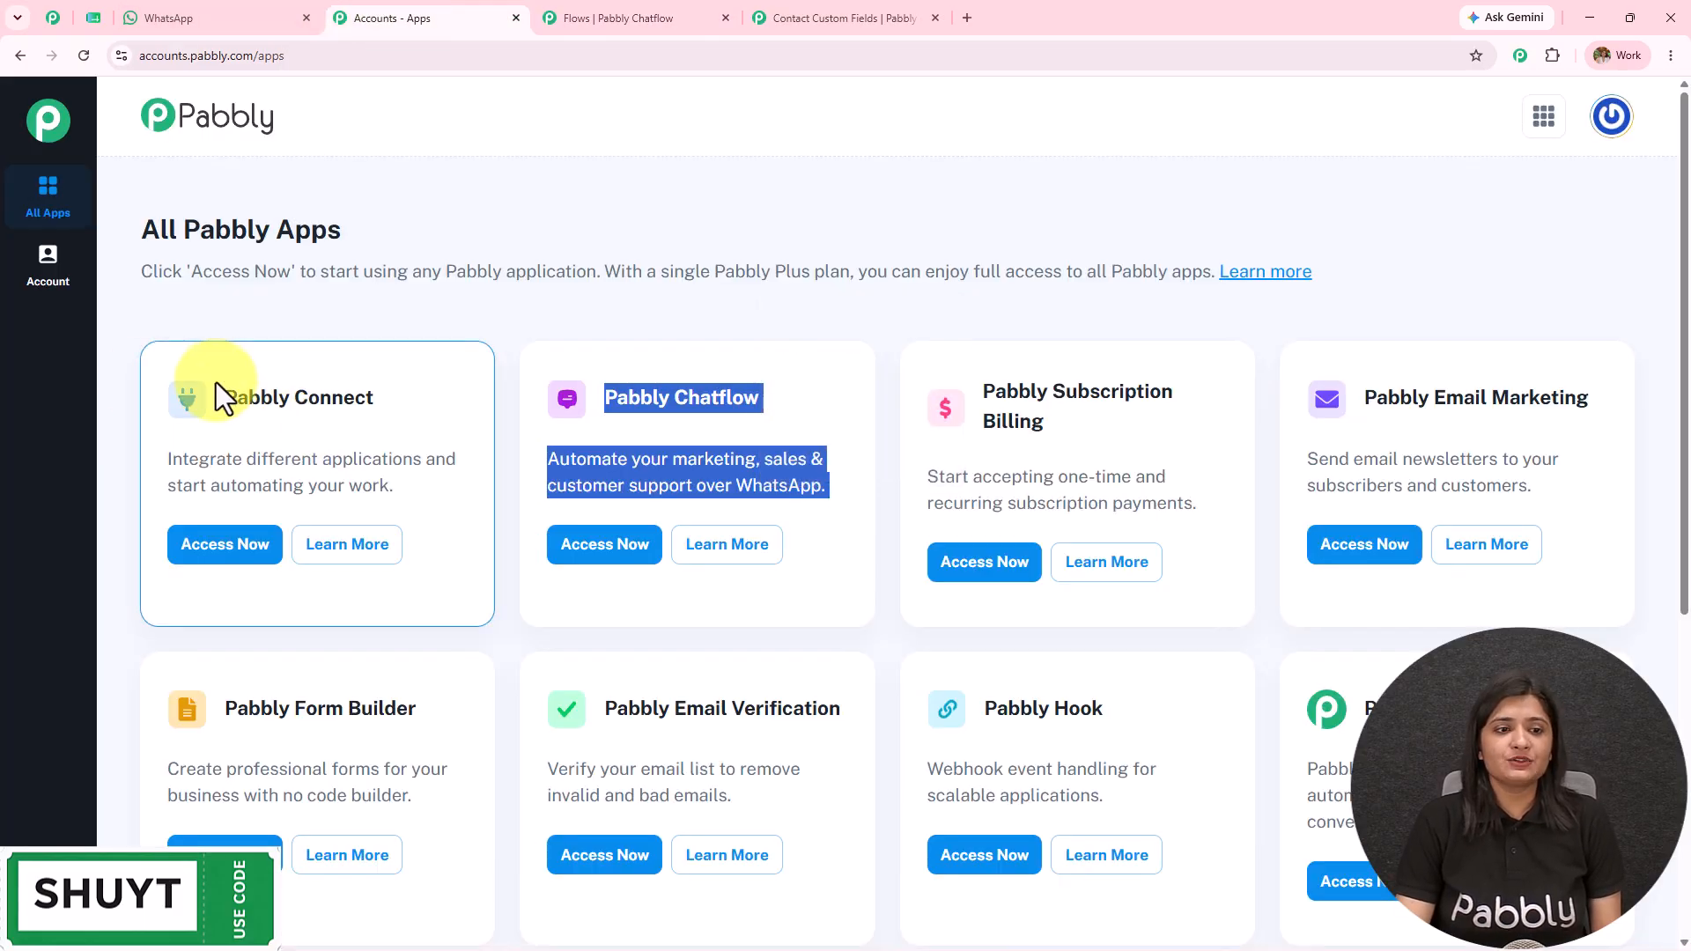
triple_click(302, 397)
left_click(215, 569)
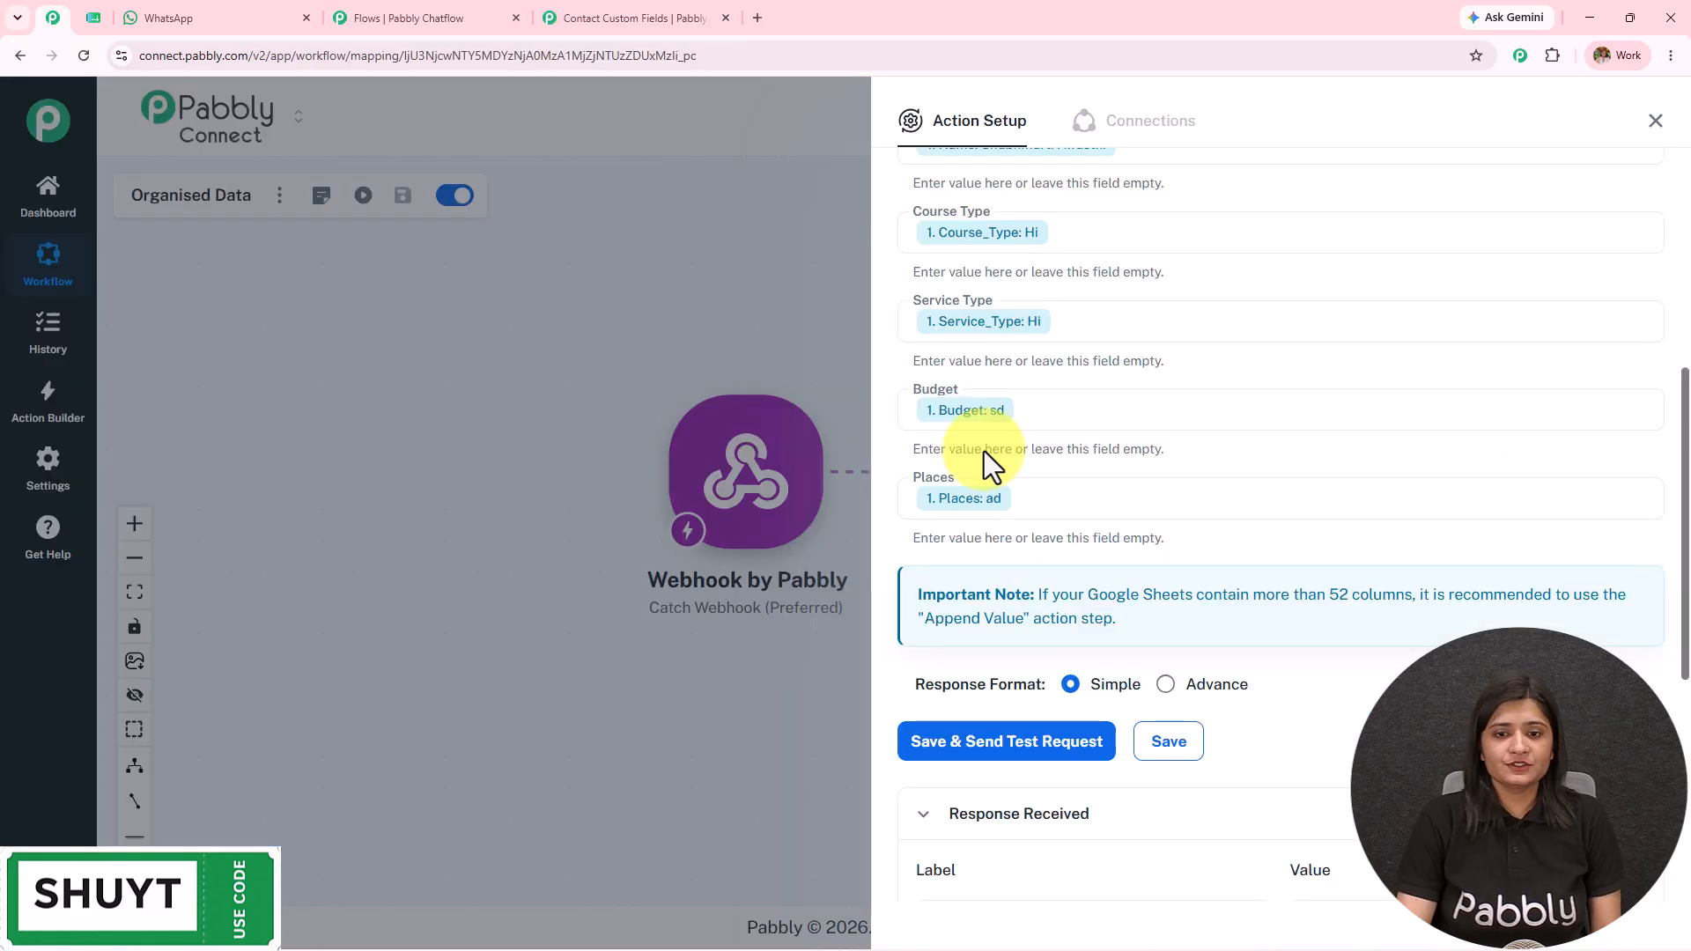
left_click(1659, 122)
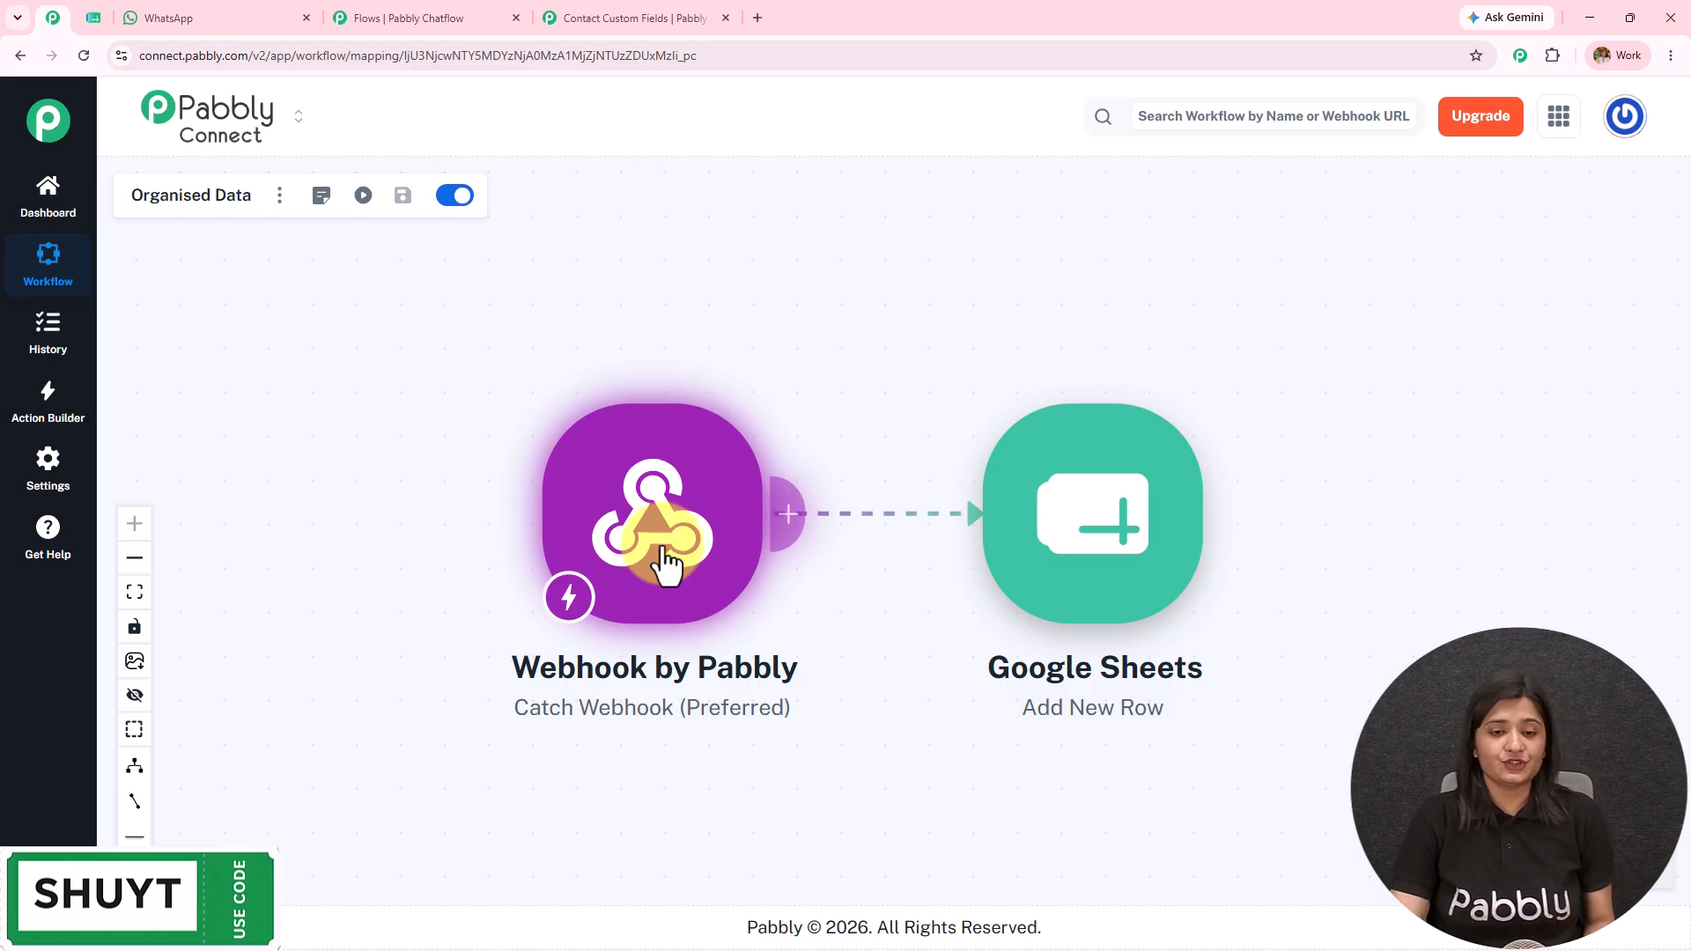
left_click(674, 568)
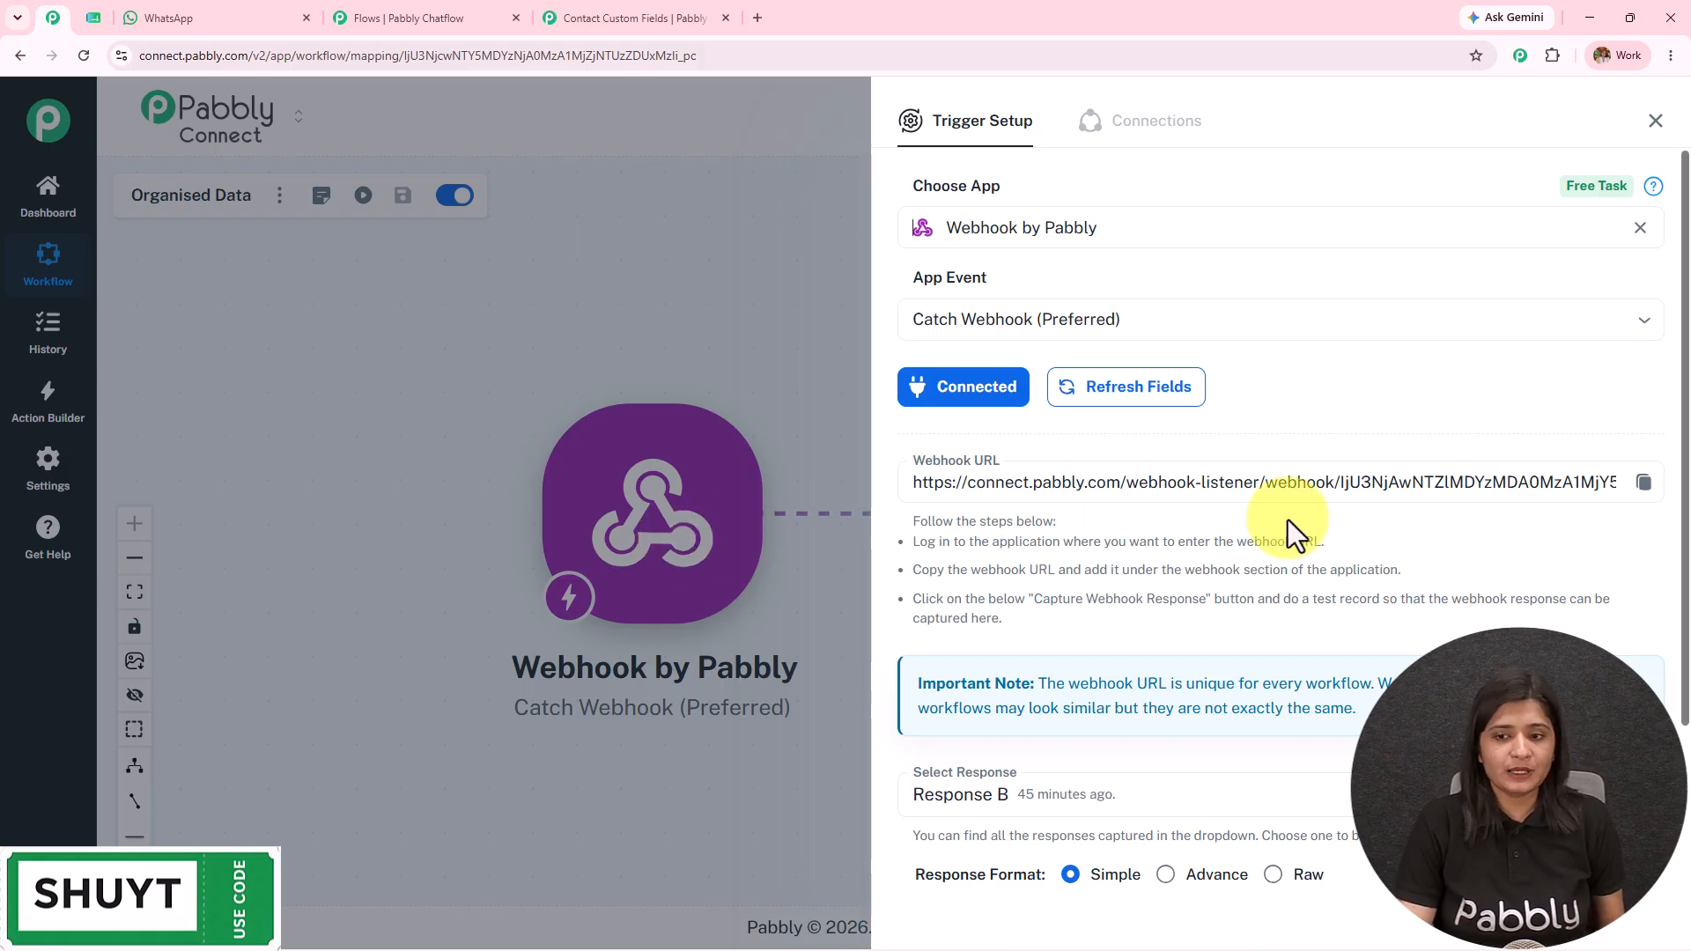
left_click(1643, 481)
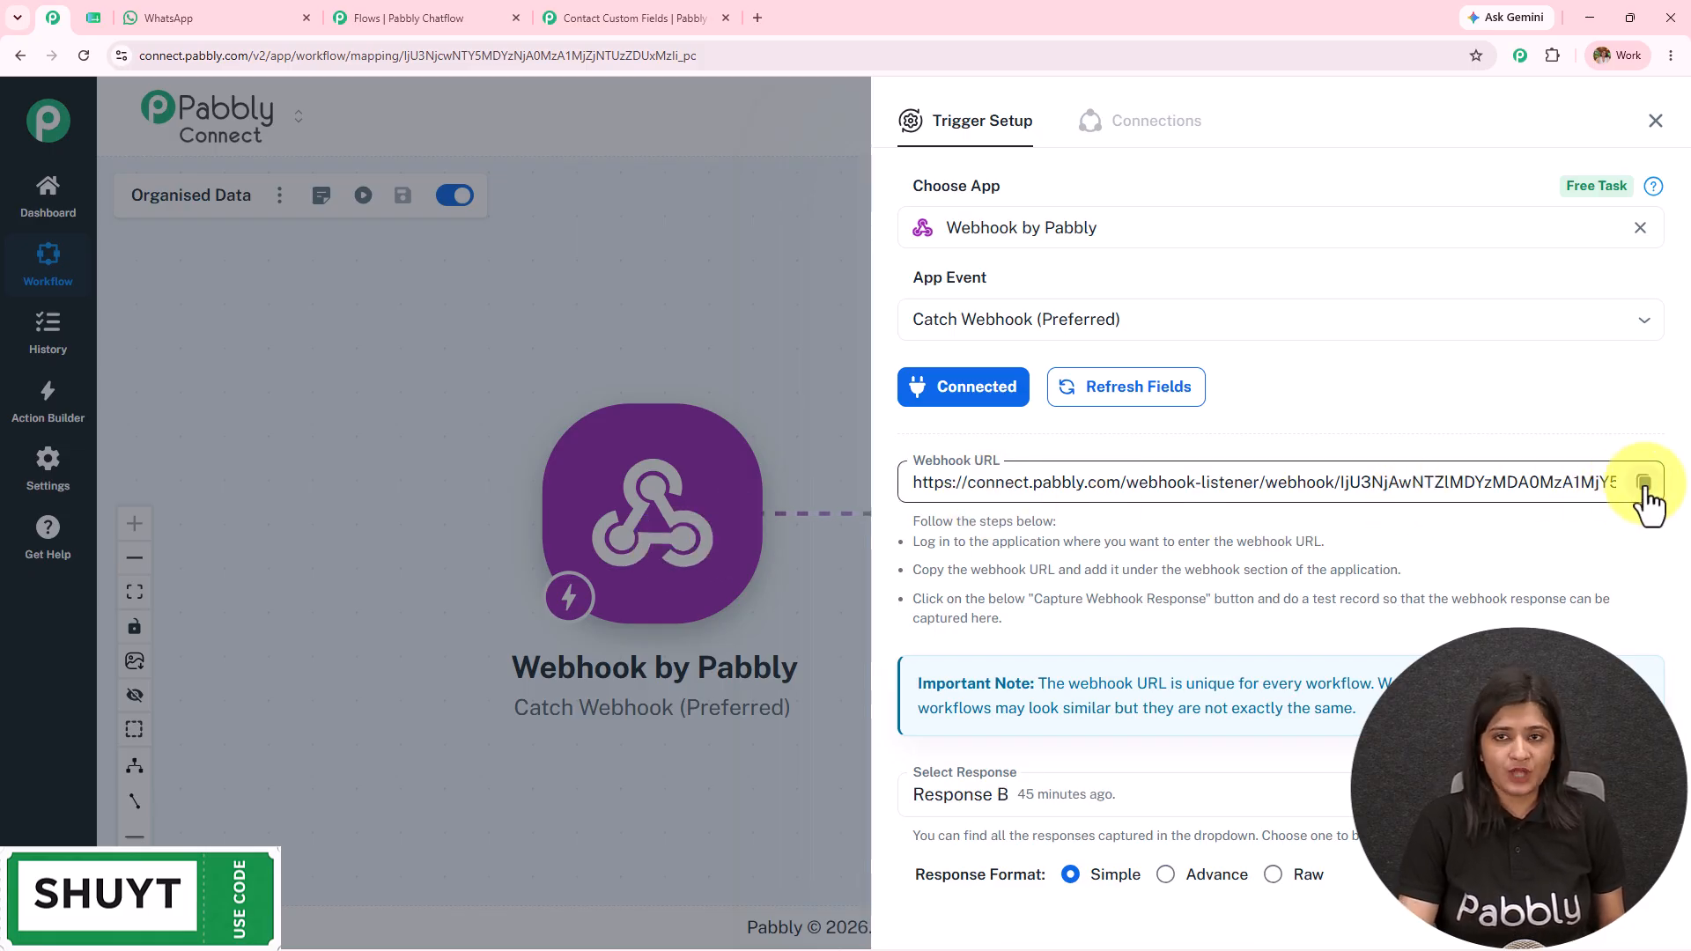
left_click(381, 12)
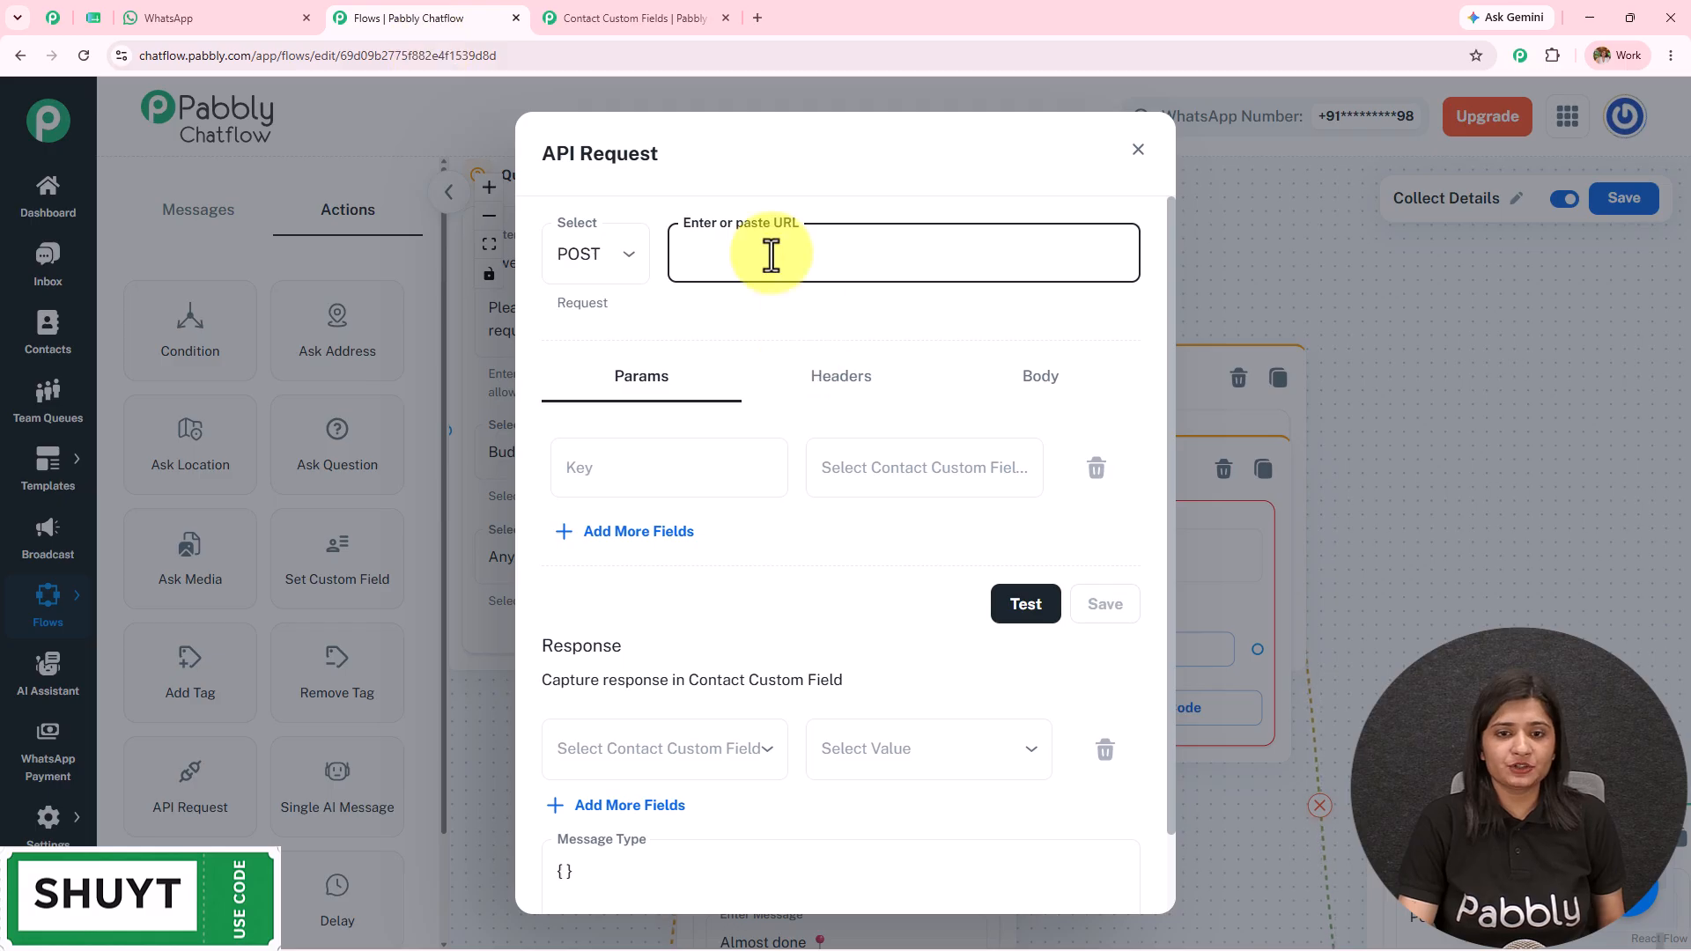
Step: Add three more Params rows for four key/custom-field pairs, then return to Pabbly Connect
left_click(662, 550)
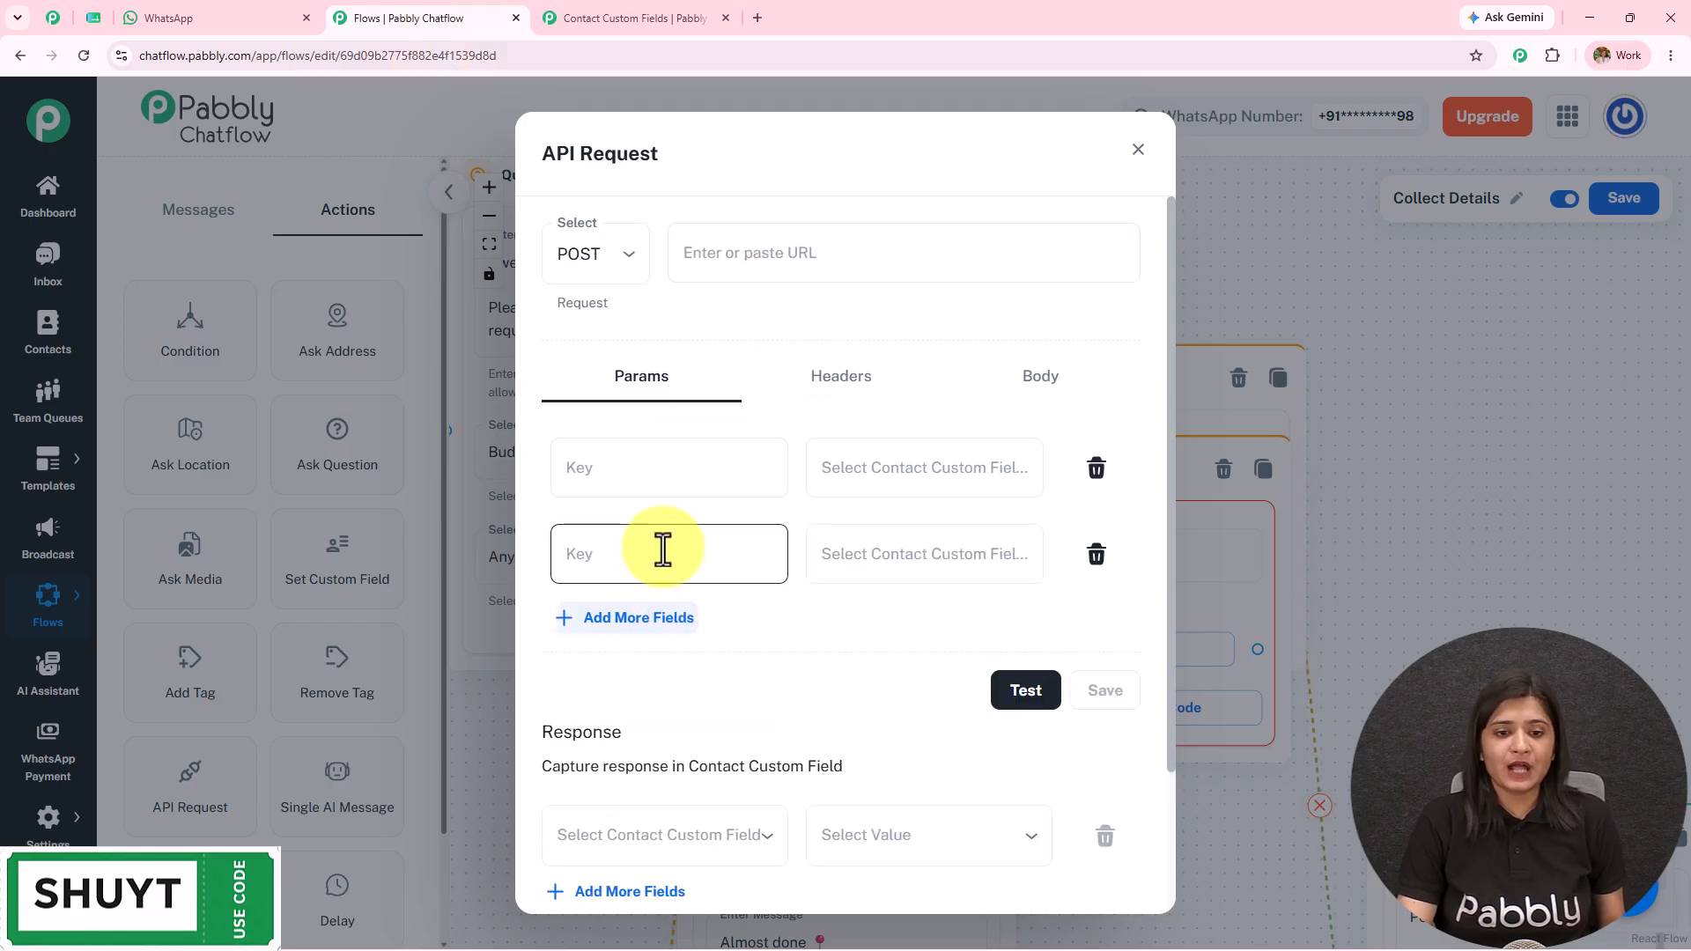
left_click(642, 627)
left_click(649, 709)
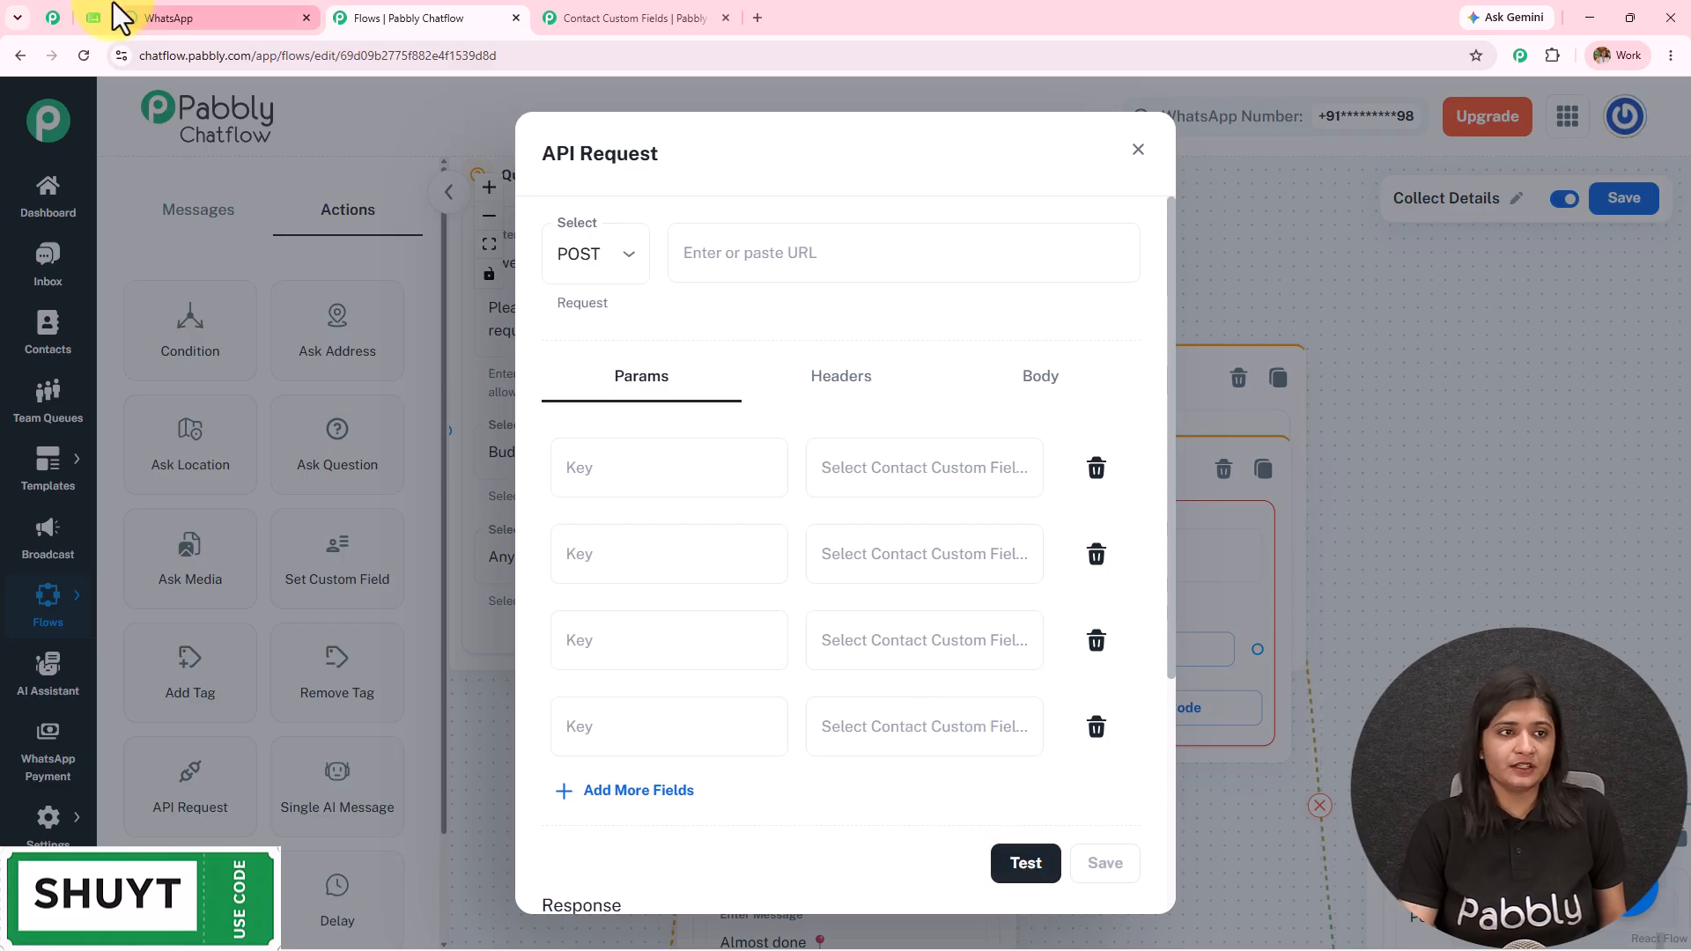
left_click(54, 18)
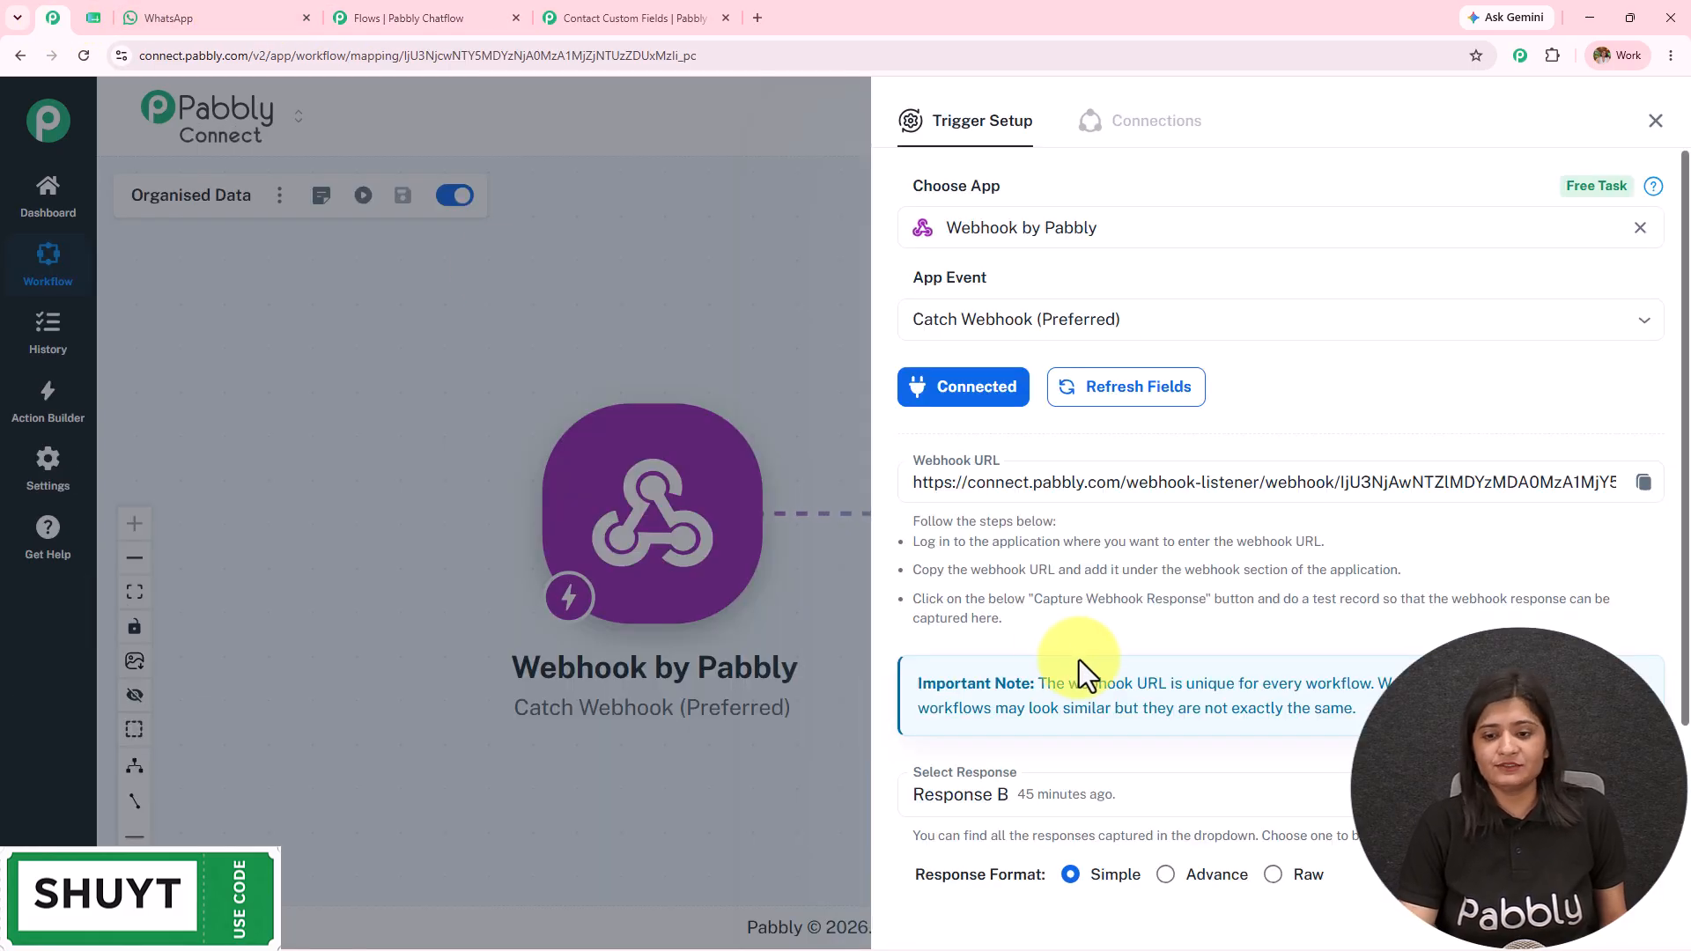
Step: Review the webhook's captured response fields, then open the Google Sheets Add New Row step
scroll(1083, 669, "down", 3)
left_click(1086, 779)
scroll(1438, 532, "down", 4)
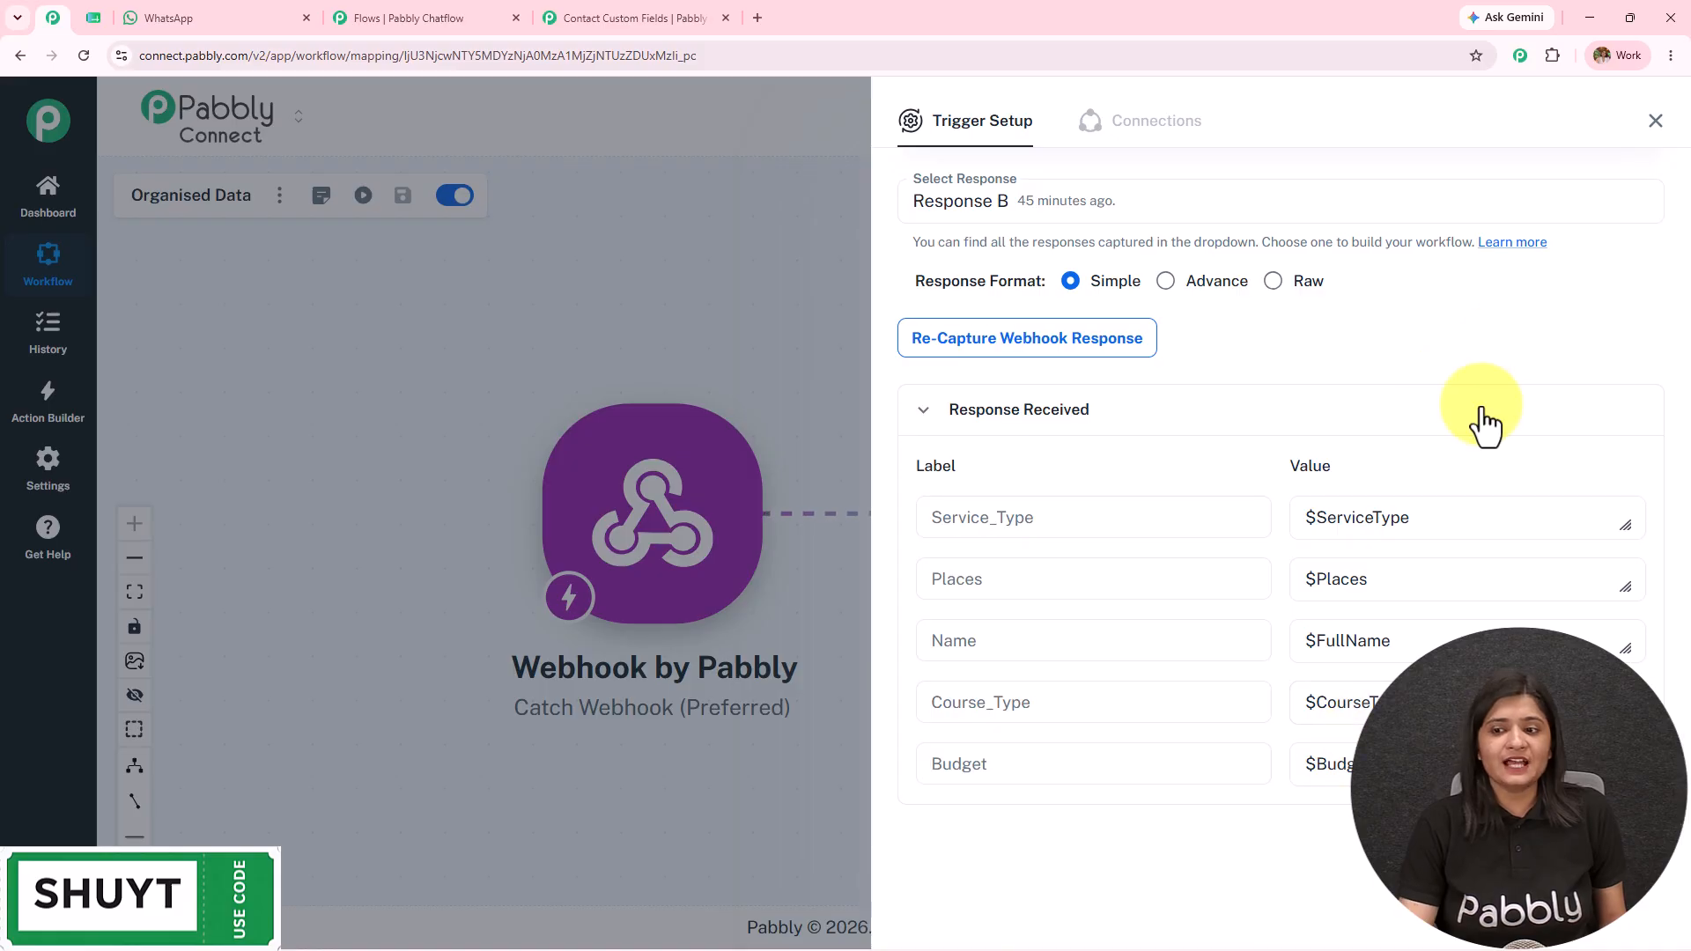
left_click(1652, 123)
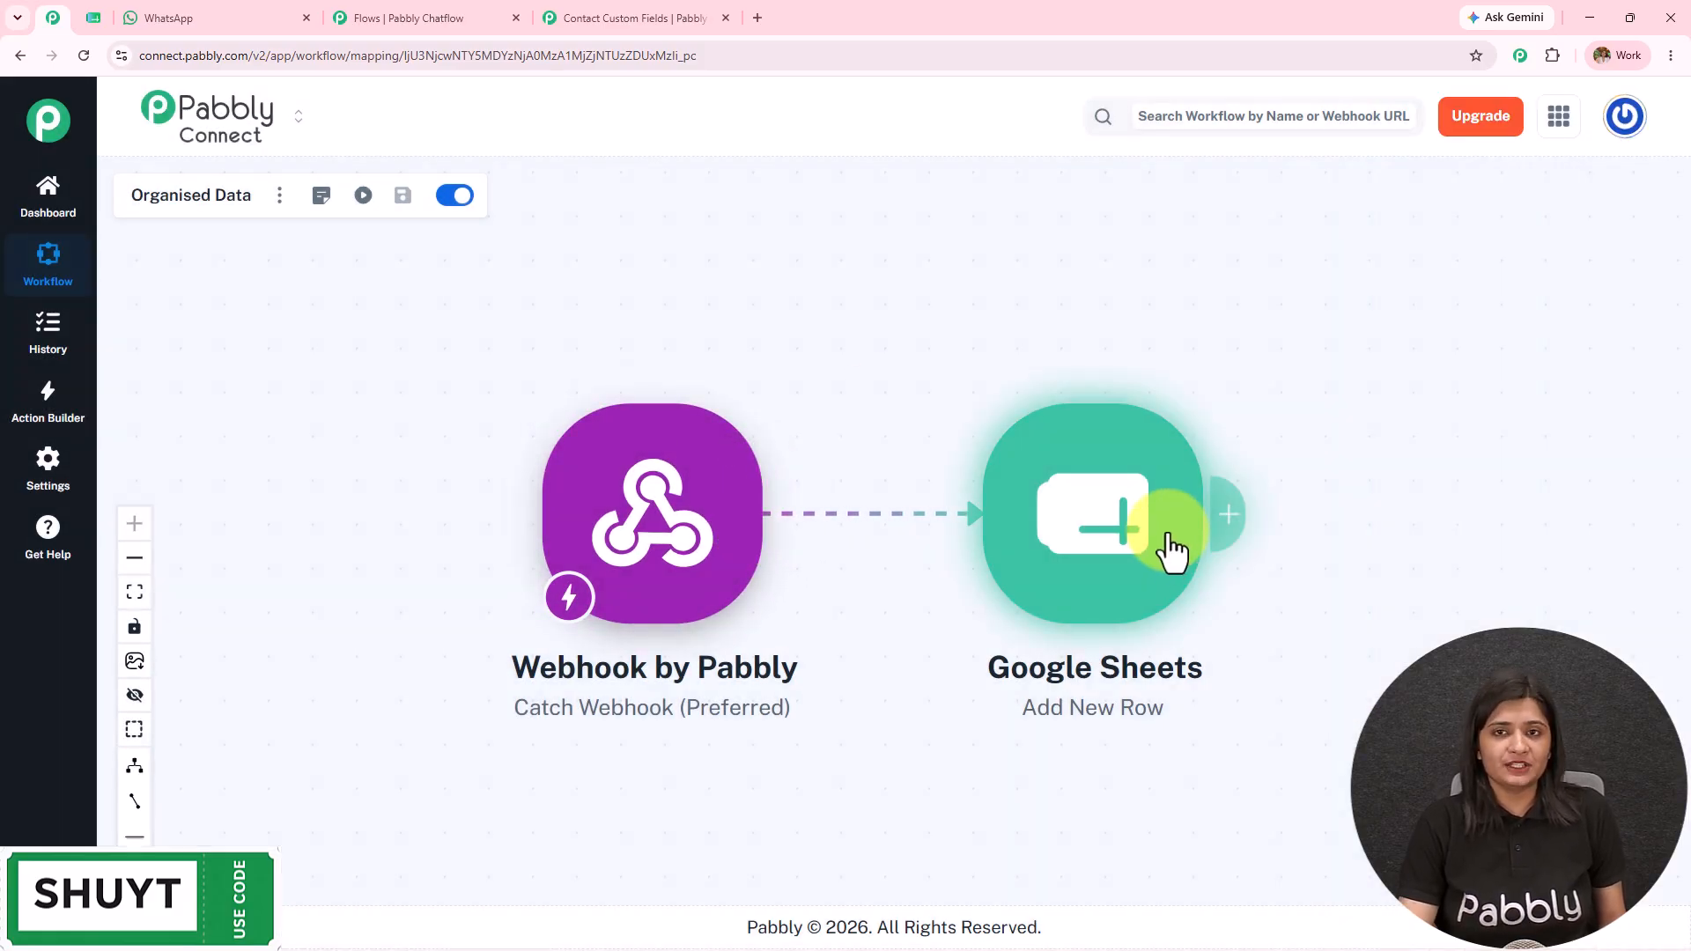
left_click(1136, 577)
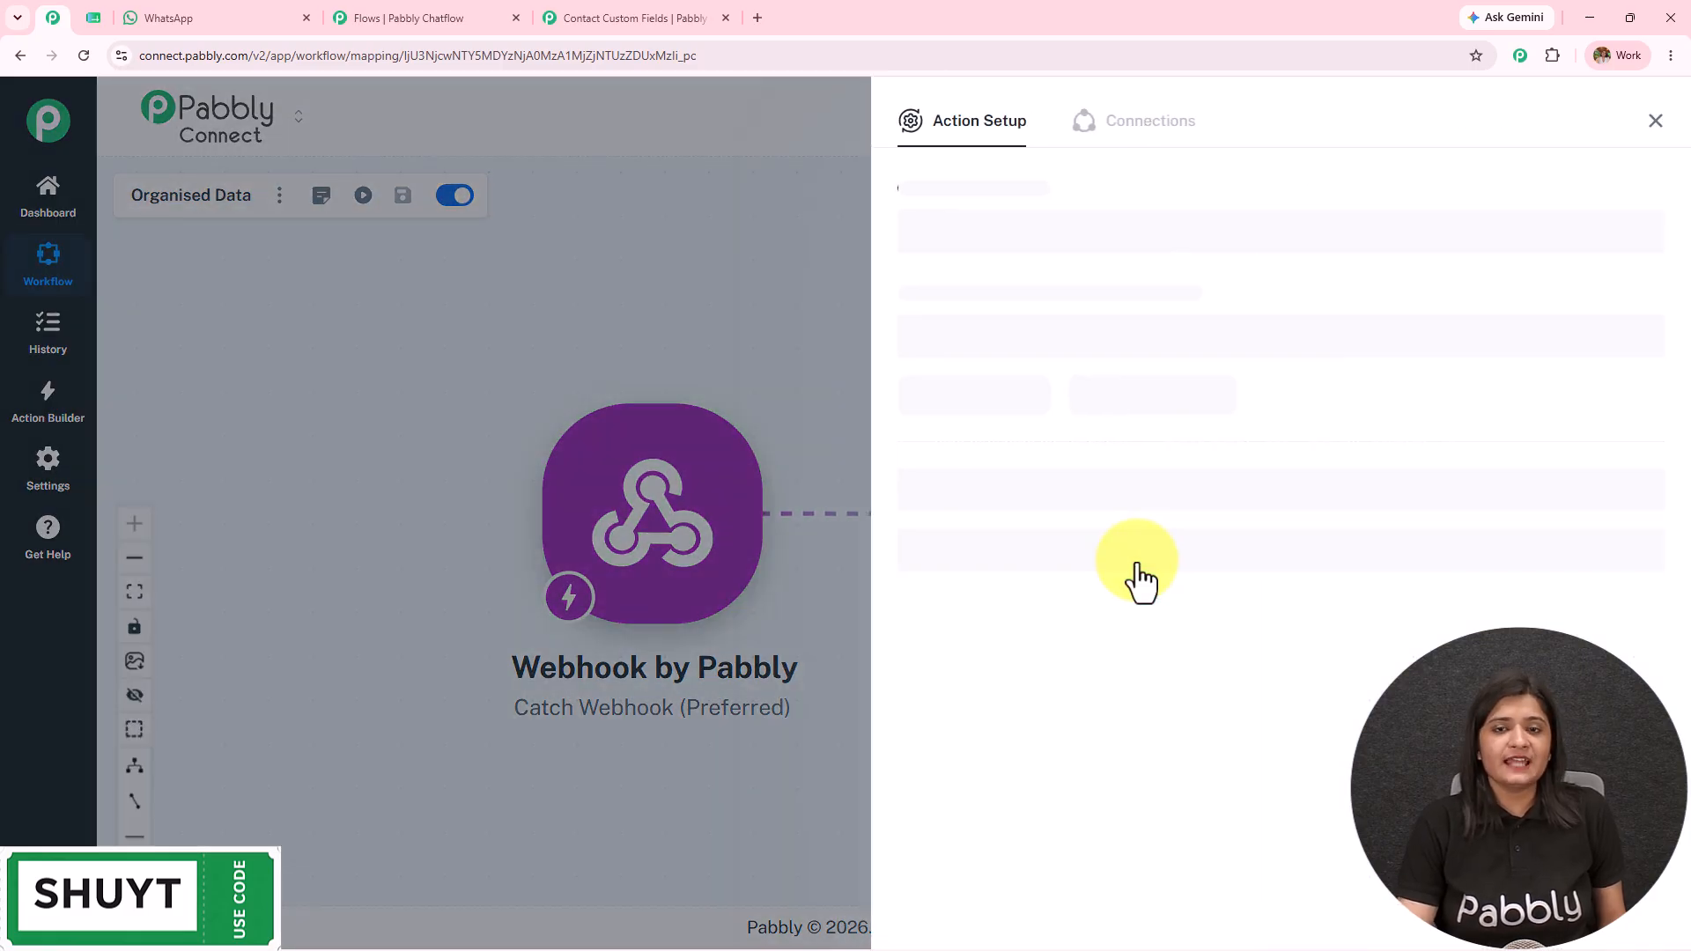
left_click(88, 18)
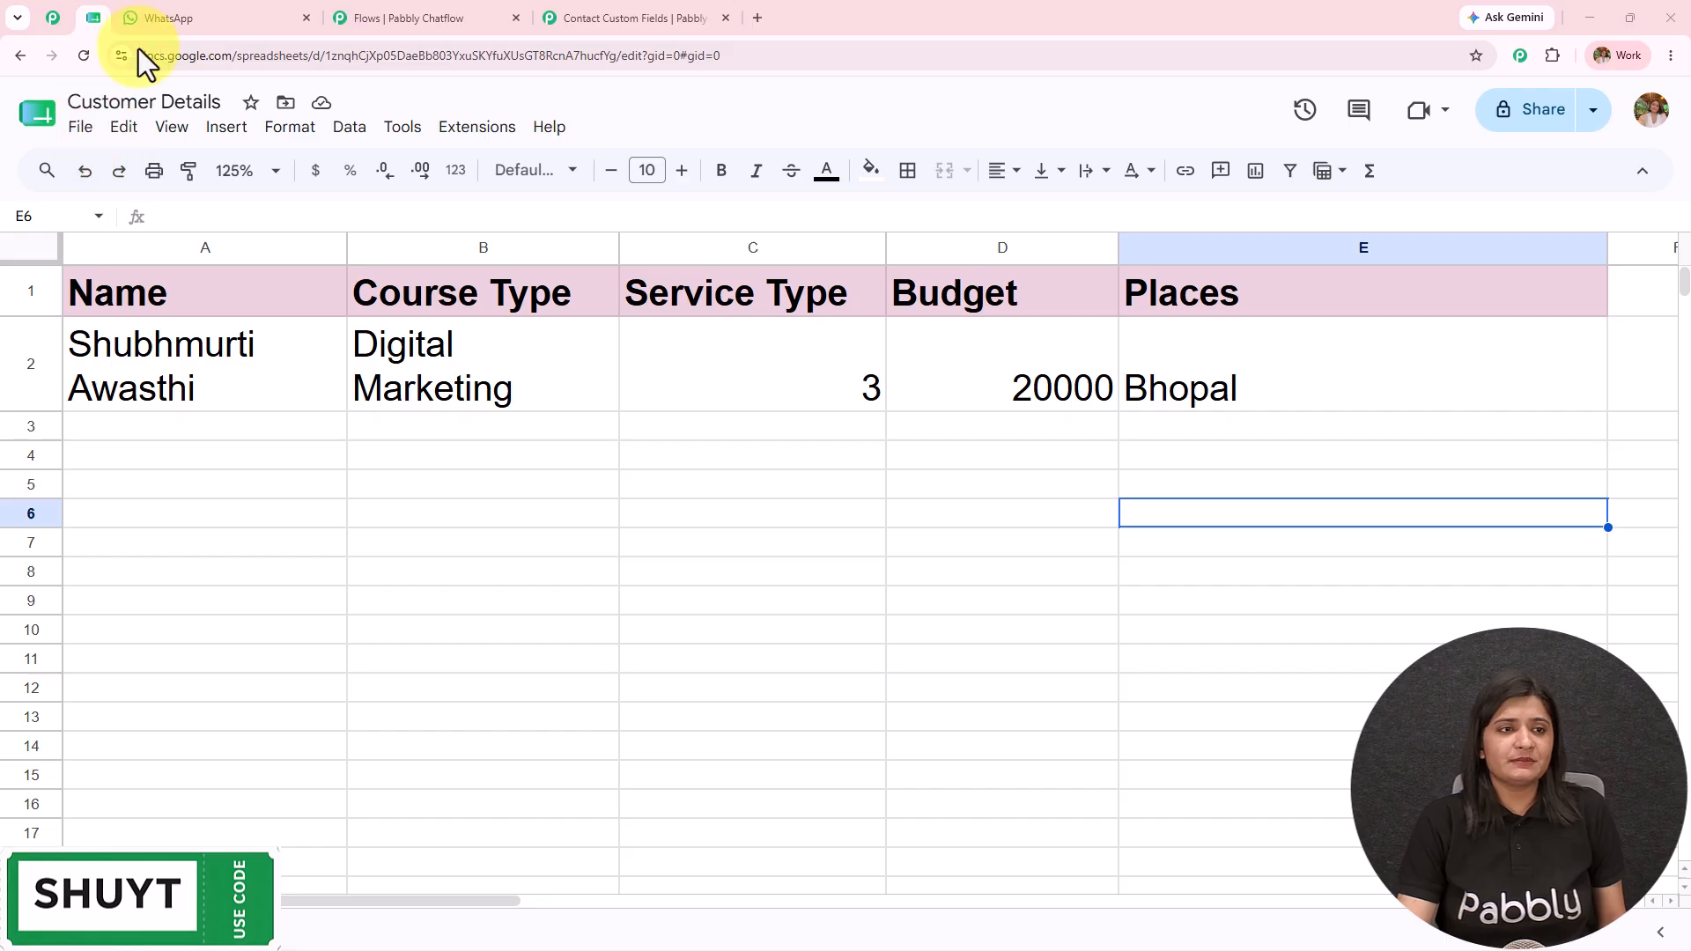
left_click(55, 16)
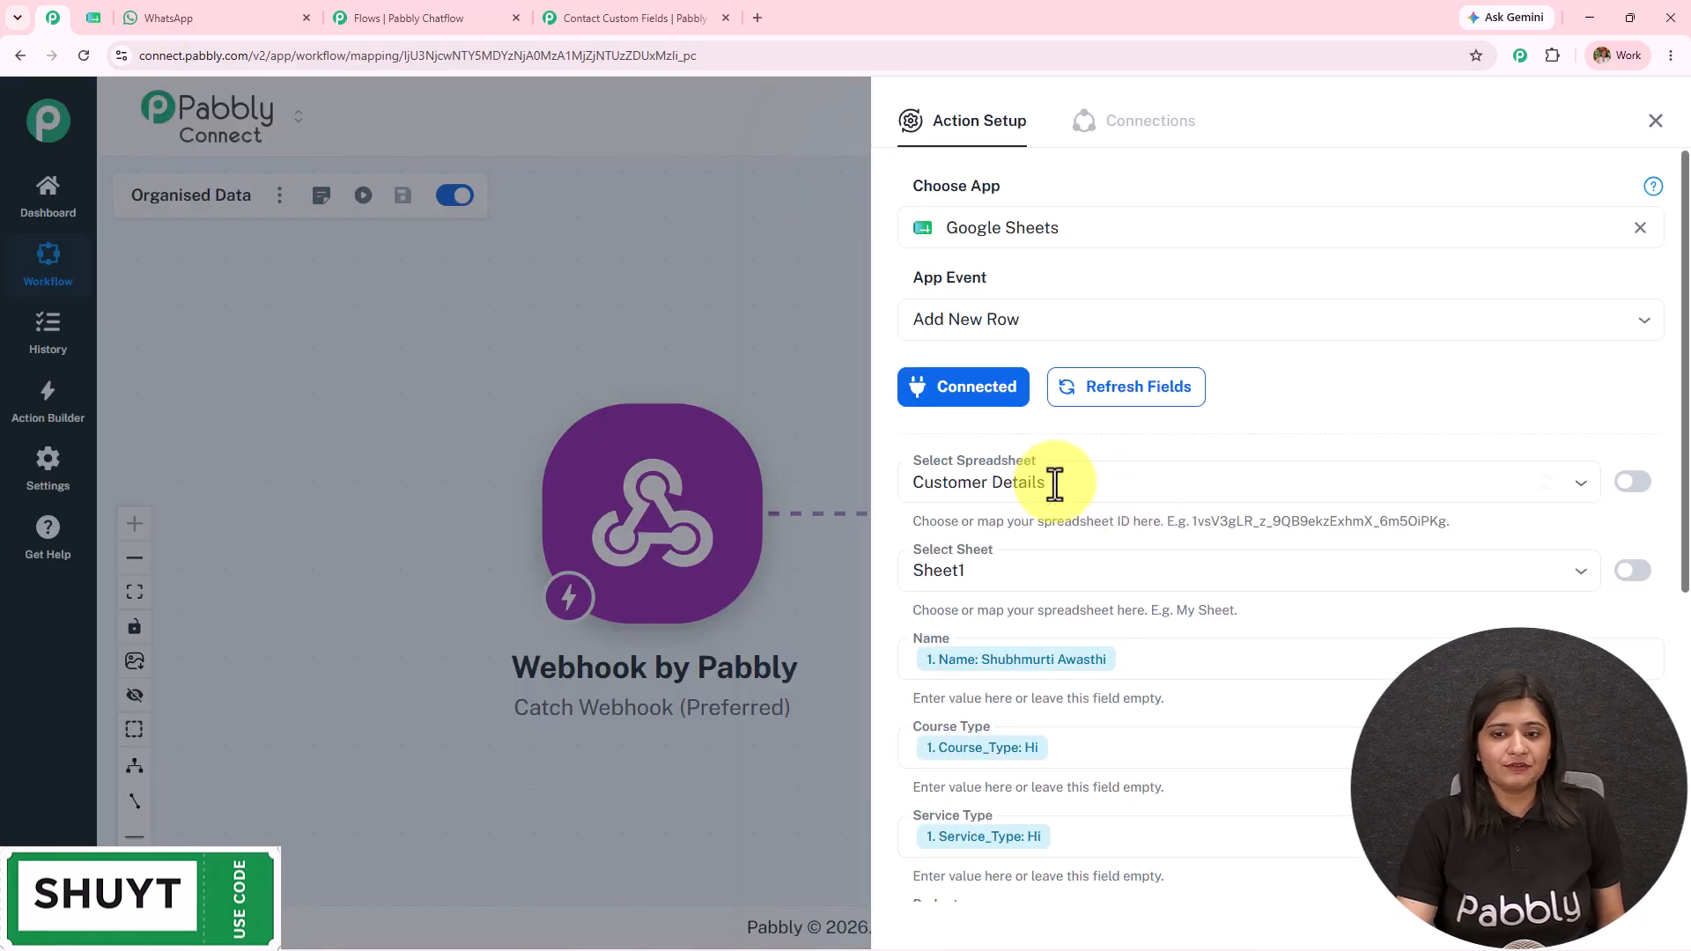
Step: Check the Name, Course Type, Service Type, Budget and Places mappings and the new Customer Details row
scroll(1020, 491, "down", 4)
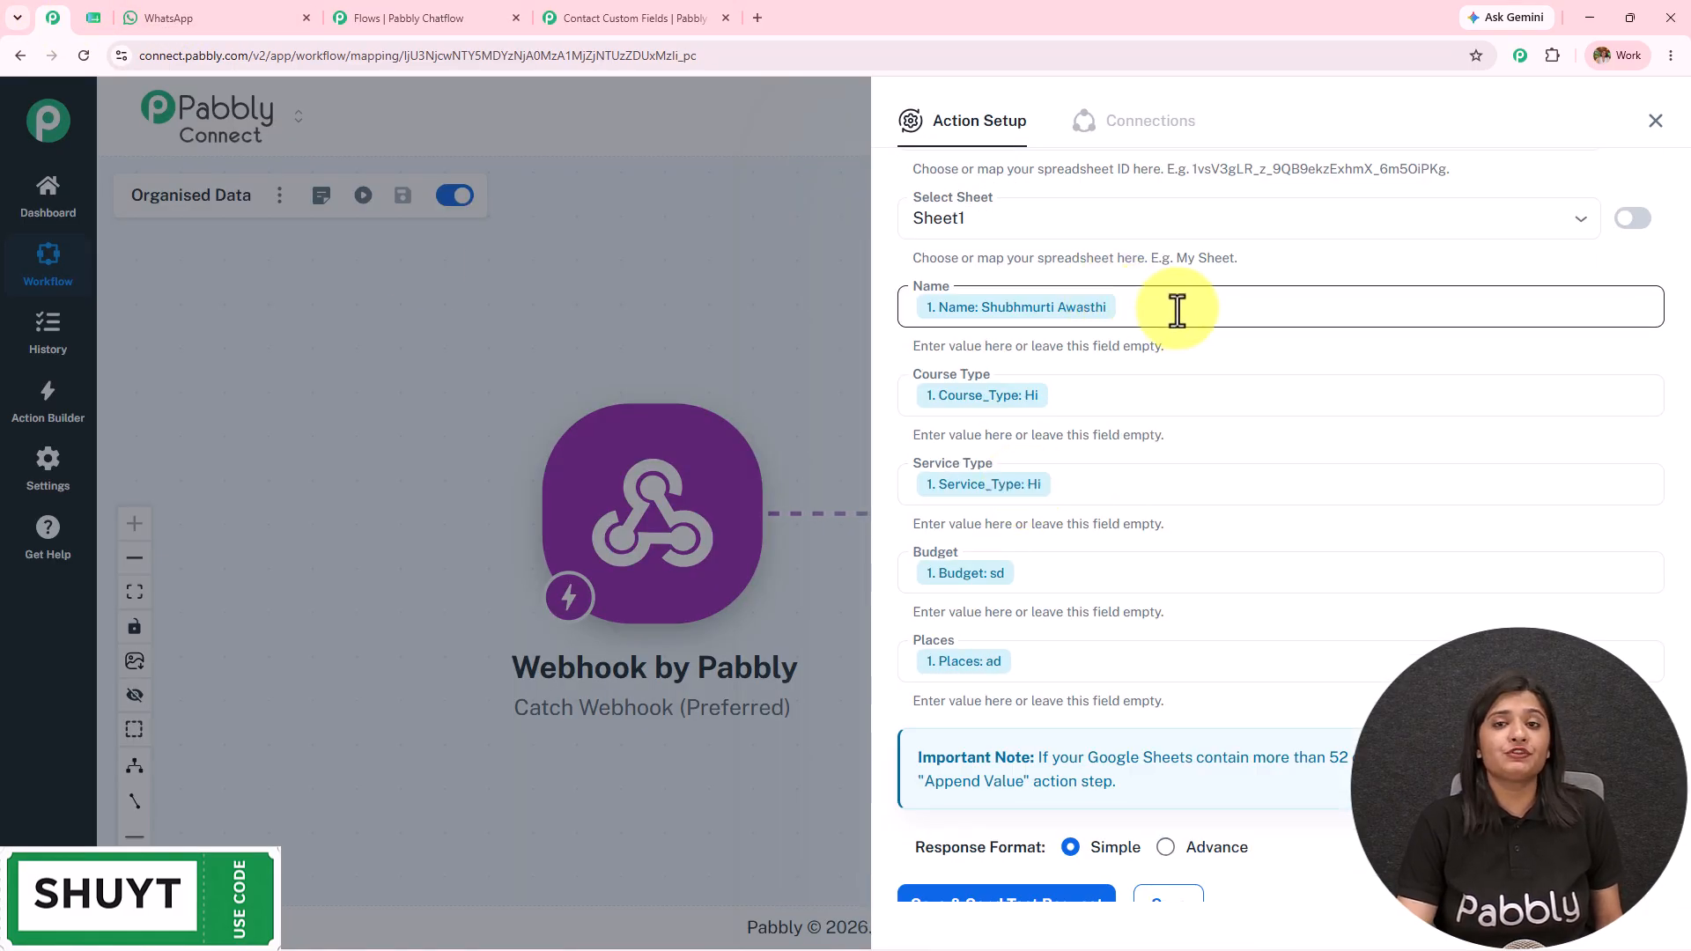
left_click(1312, 310)
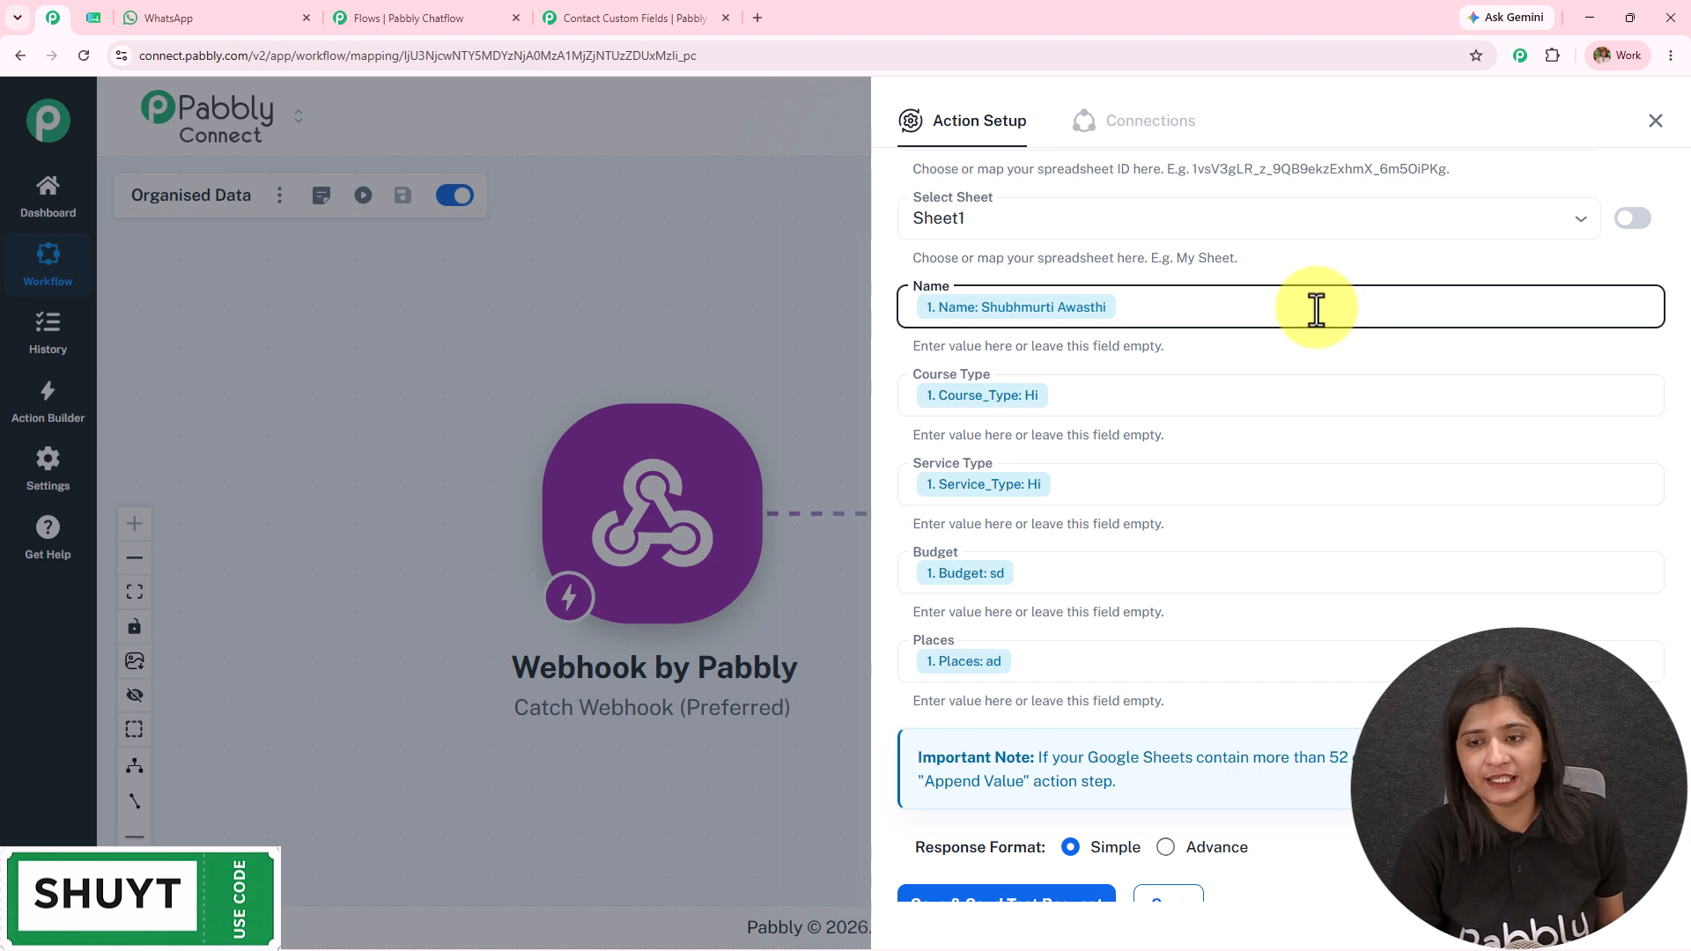
type("/")
left_click(1242, 449)
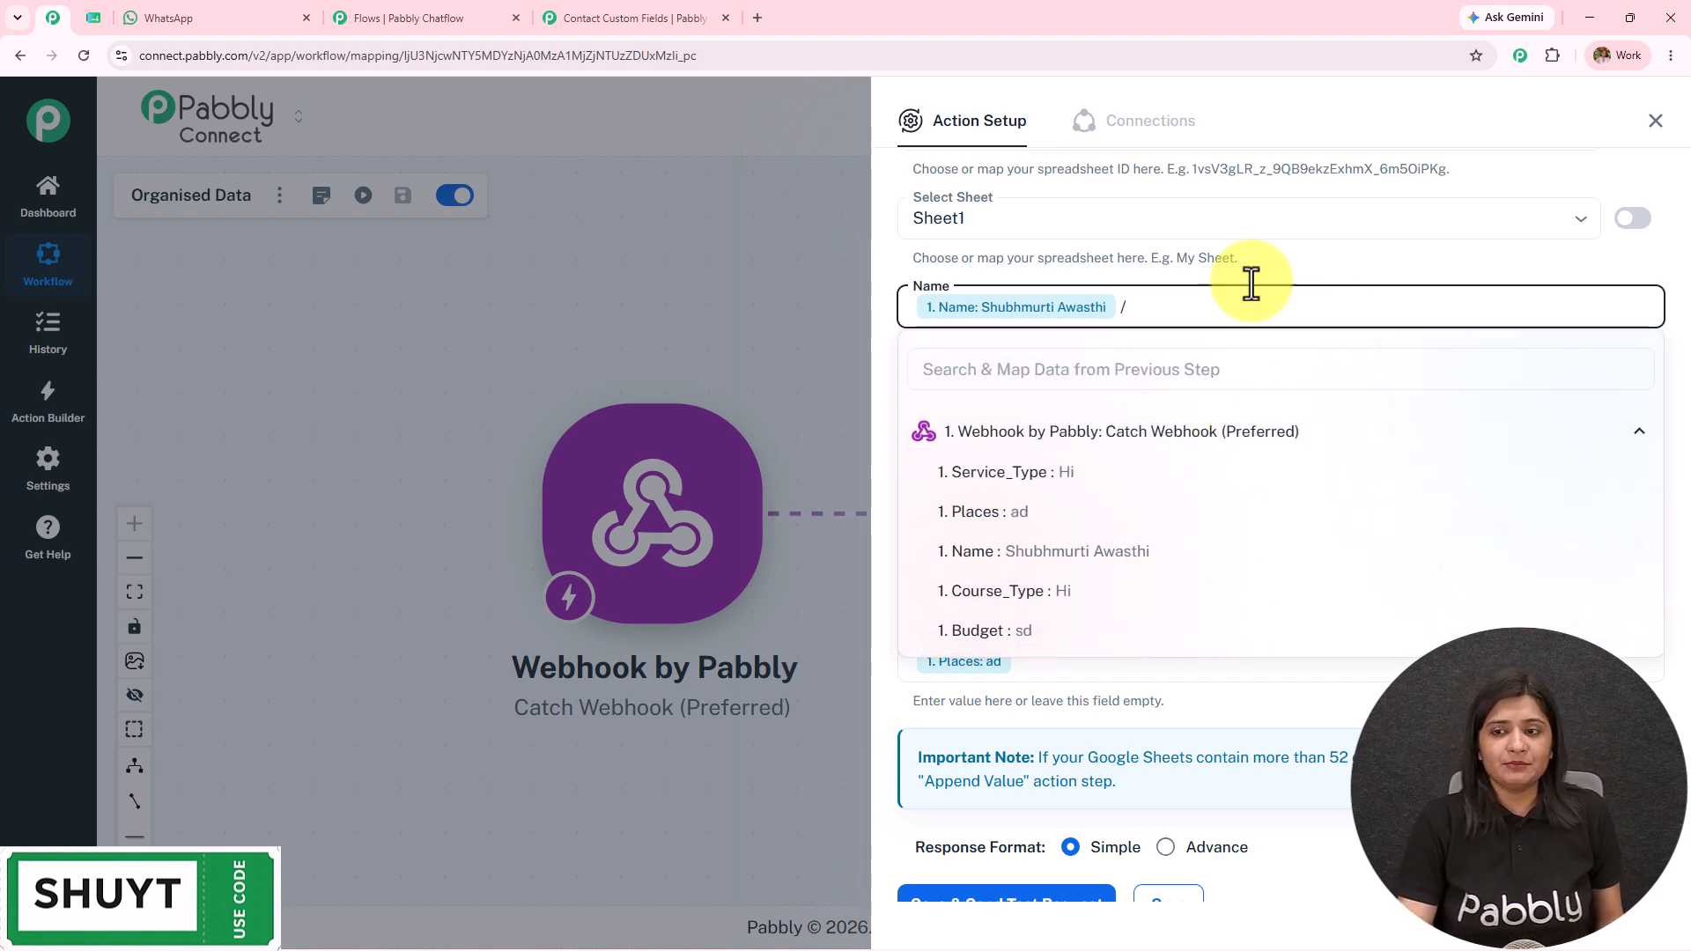
key("shift+Tab")
scroll(1255, 330, "down", 3)
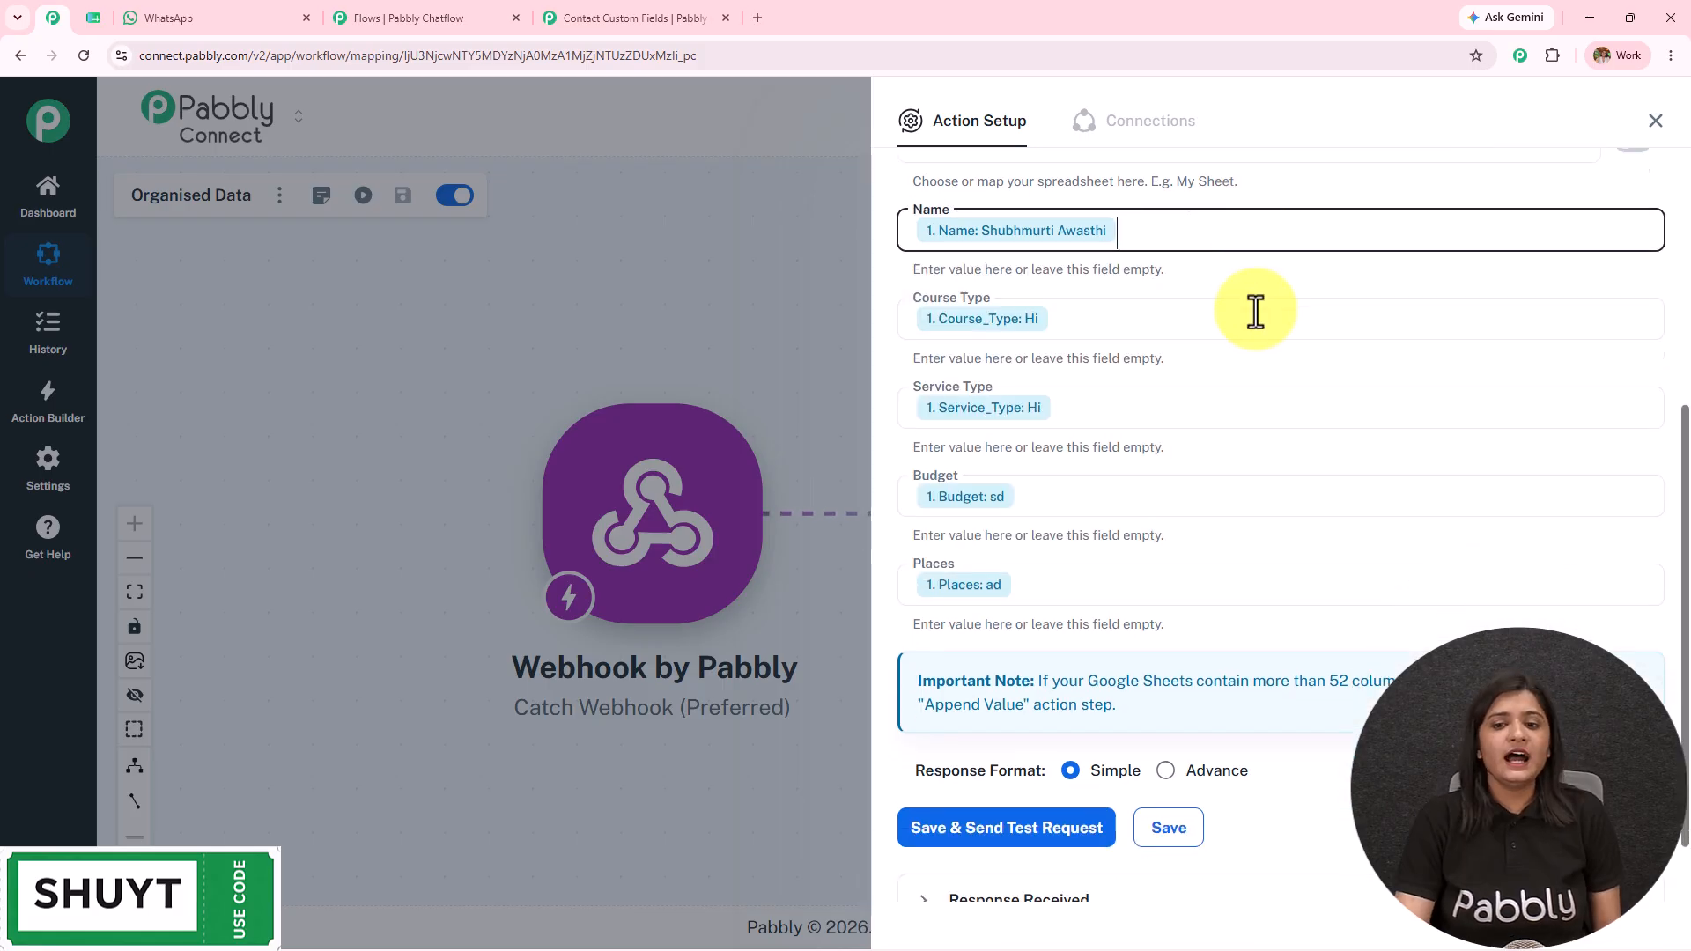
left_click(1654, 121)
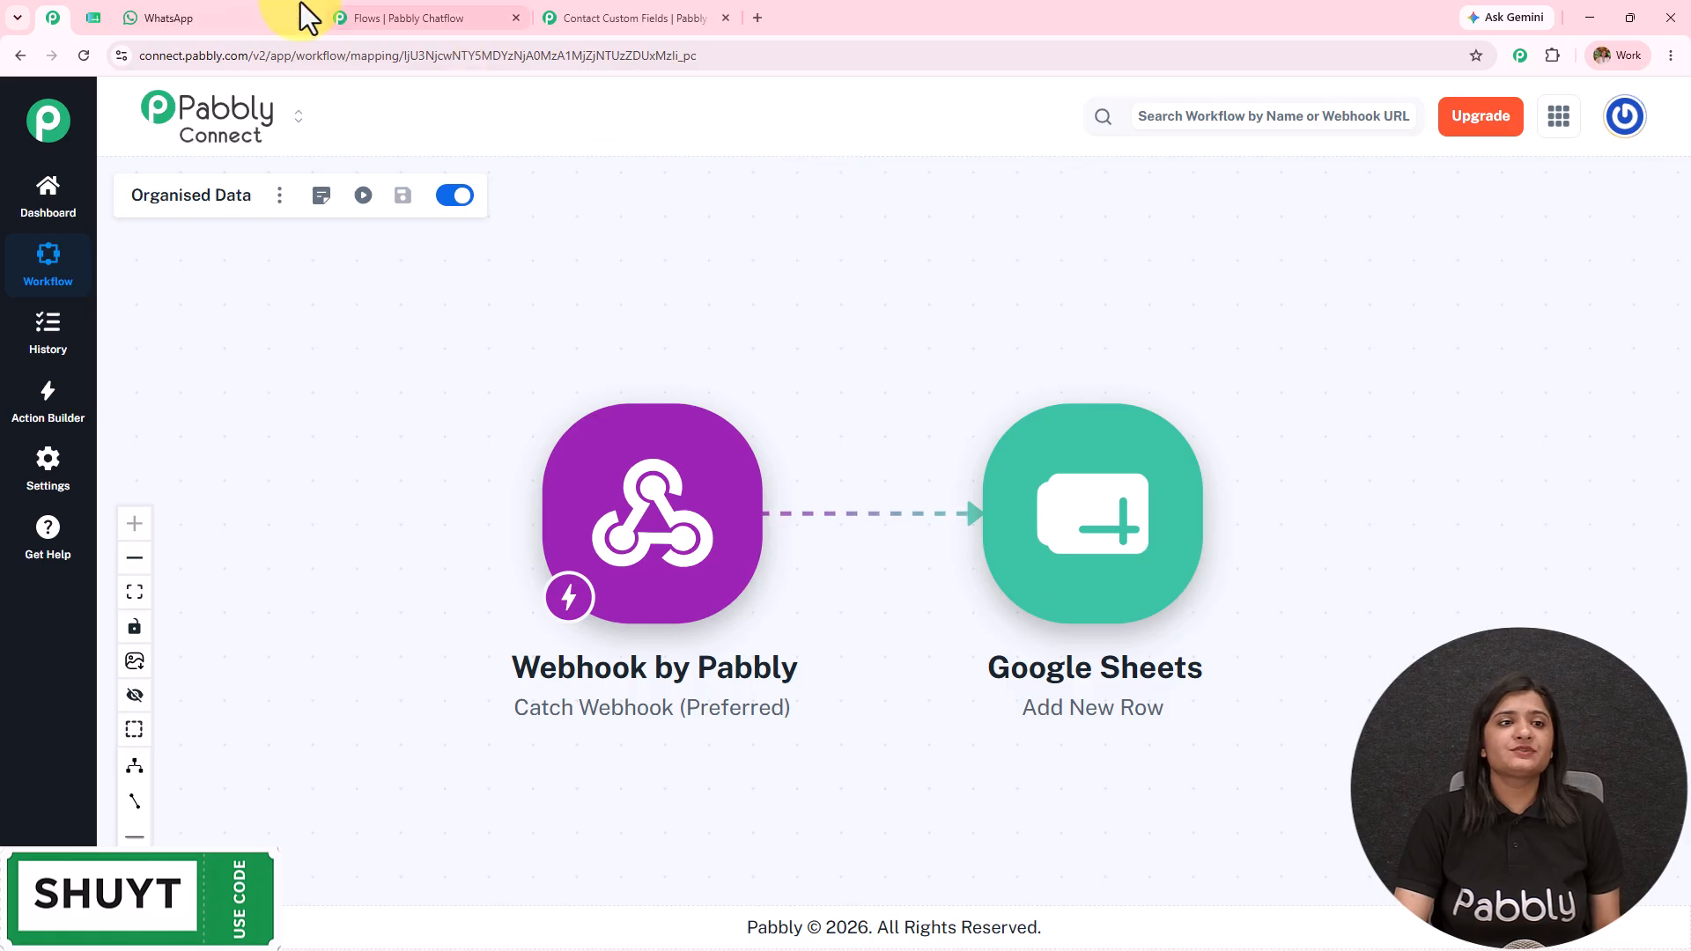
left_click(99, 20)
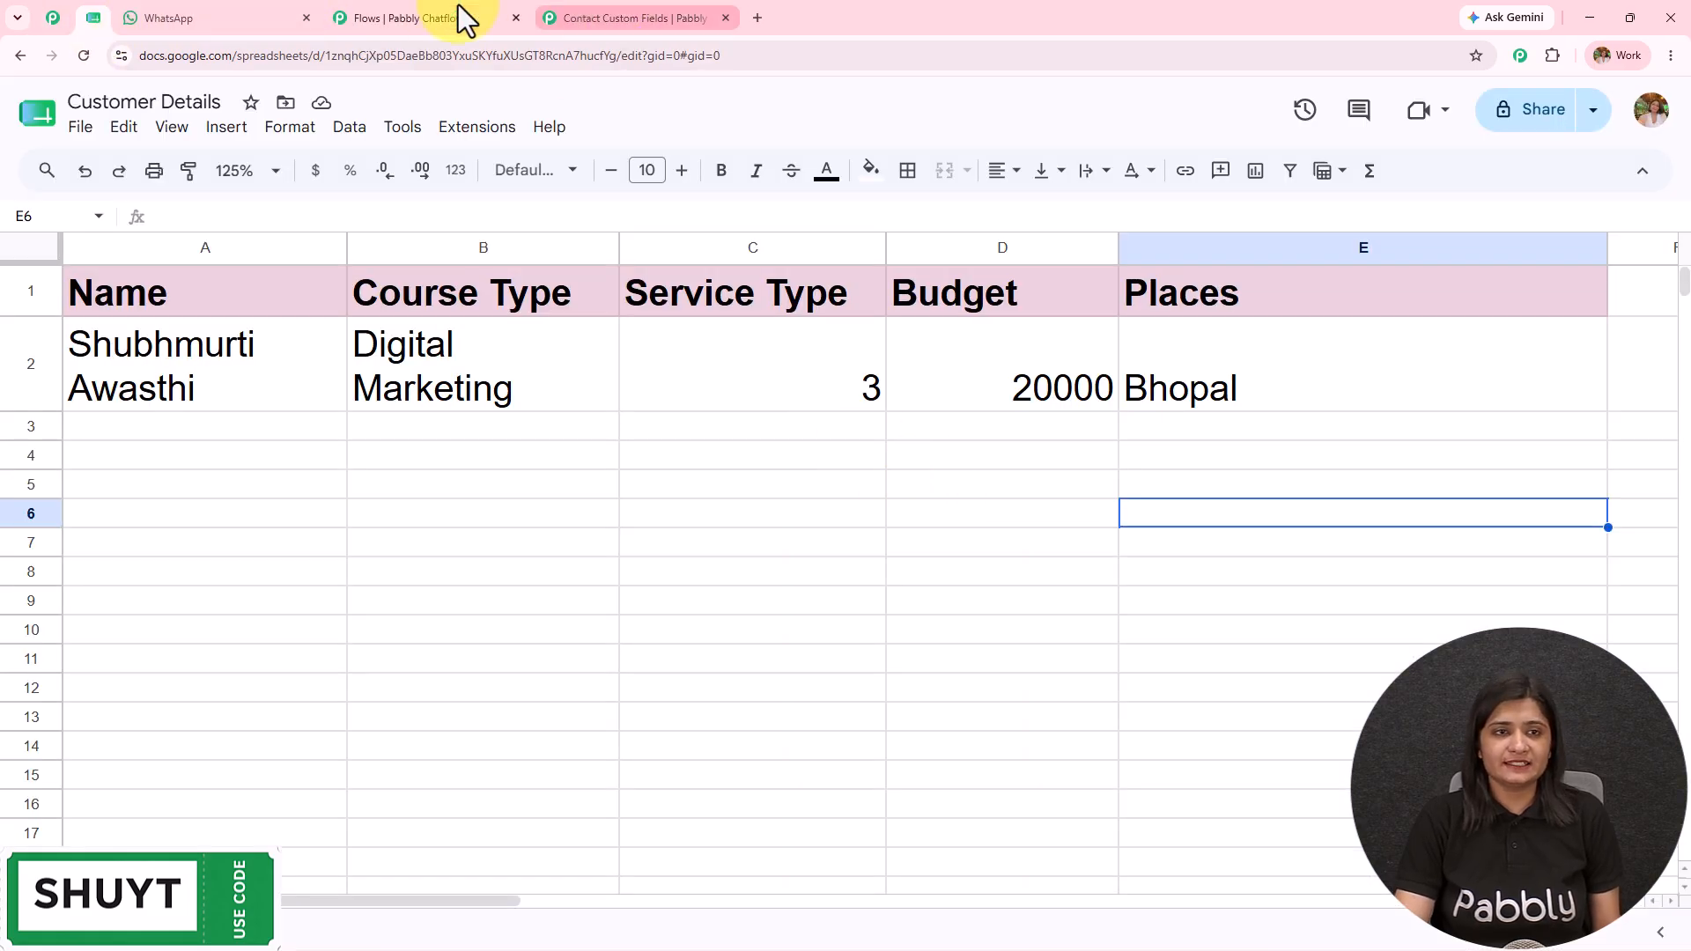
left_click(395, 18)
left_click(1138, 149)
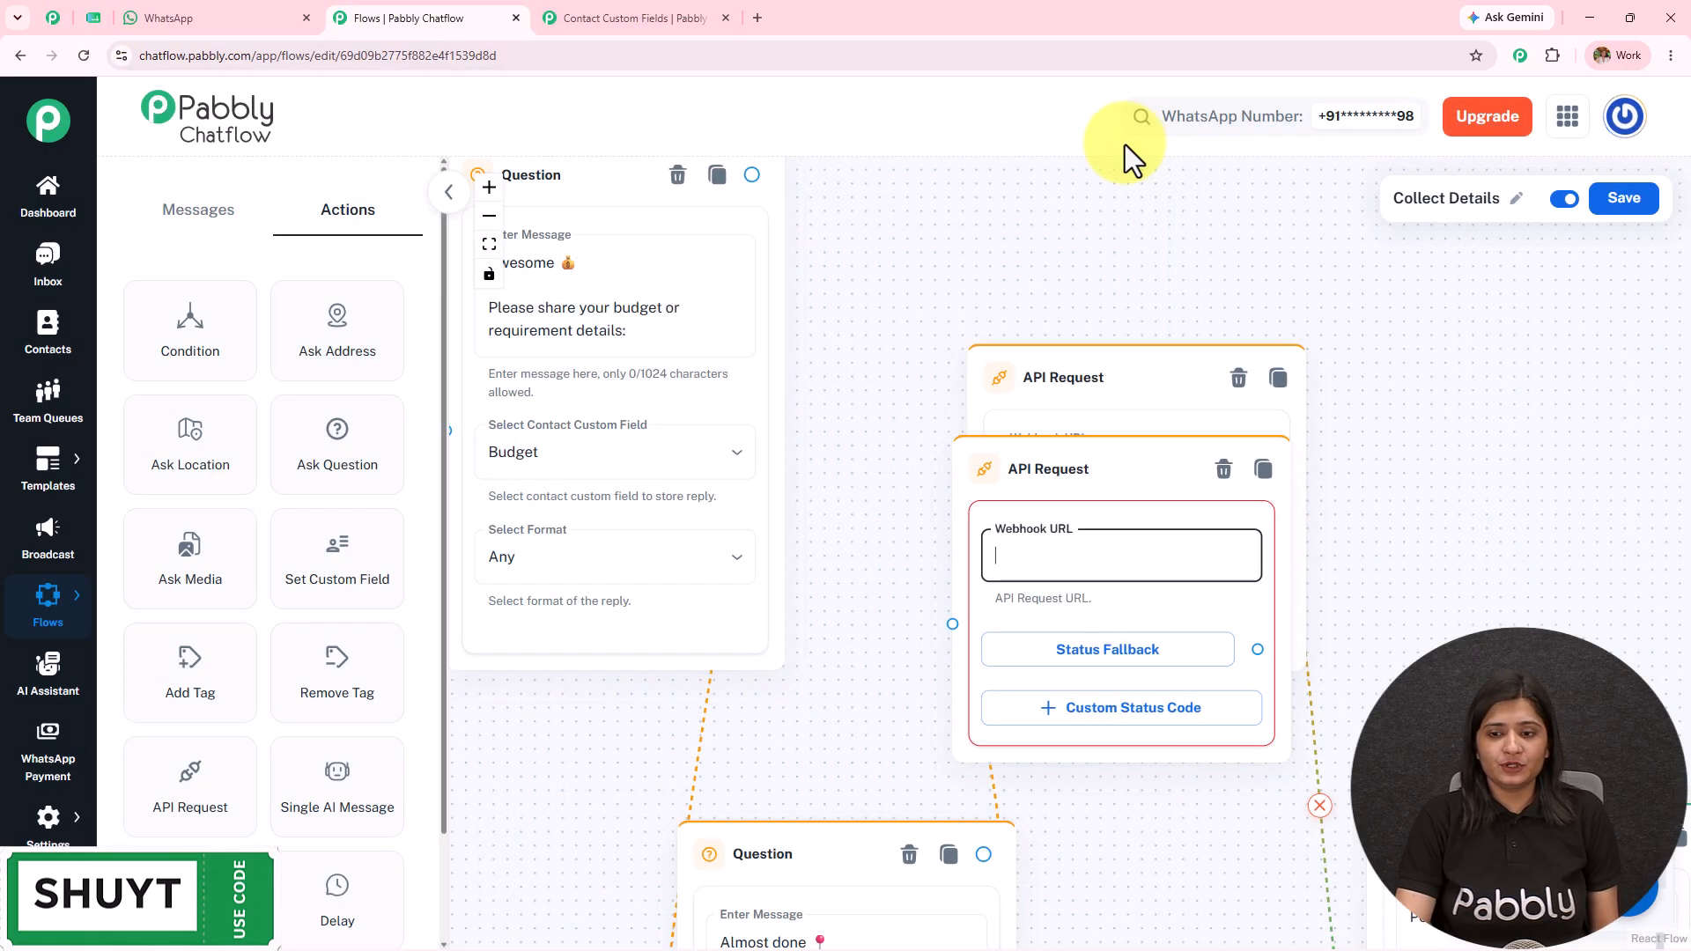
left_click(1175, 468)
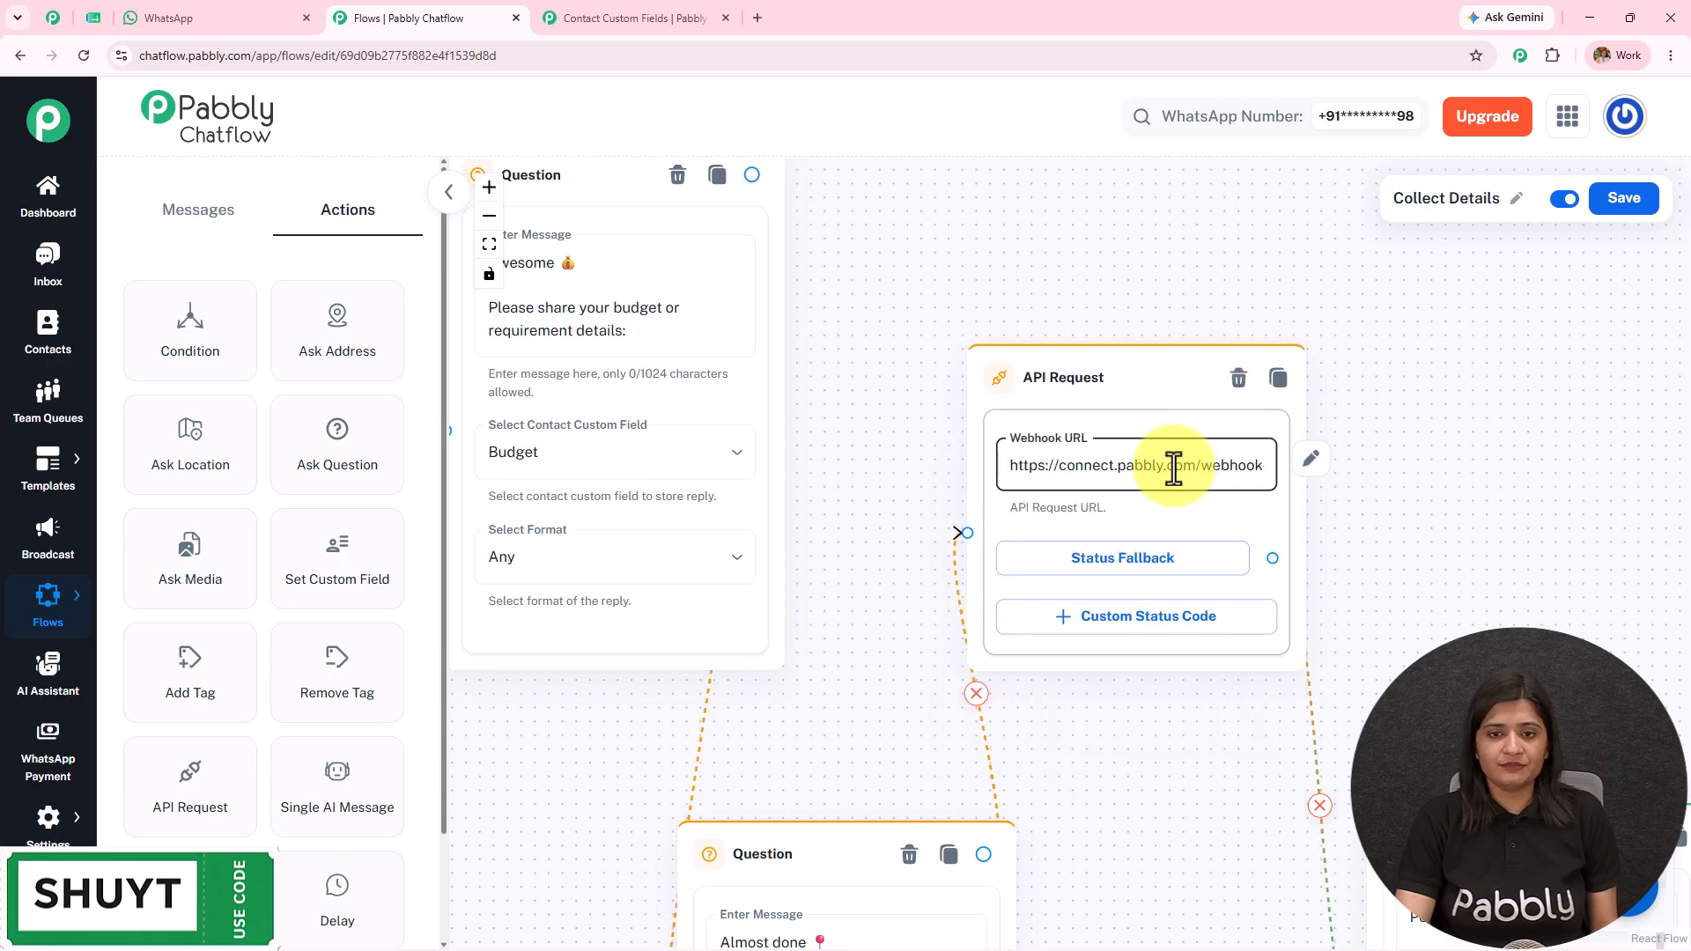
scroll(743, 578, "down", 4)
scroll(743, 578, "up", 3)
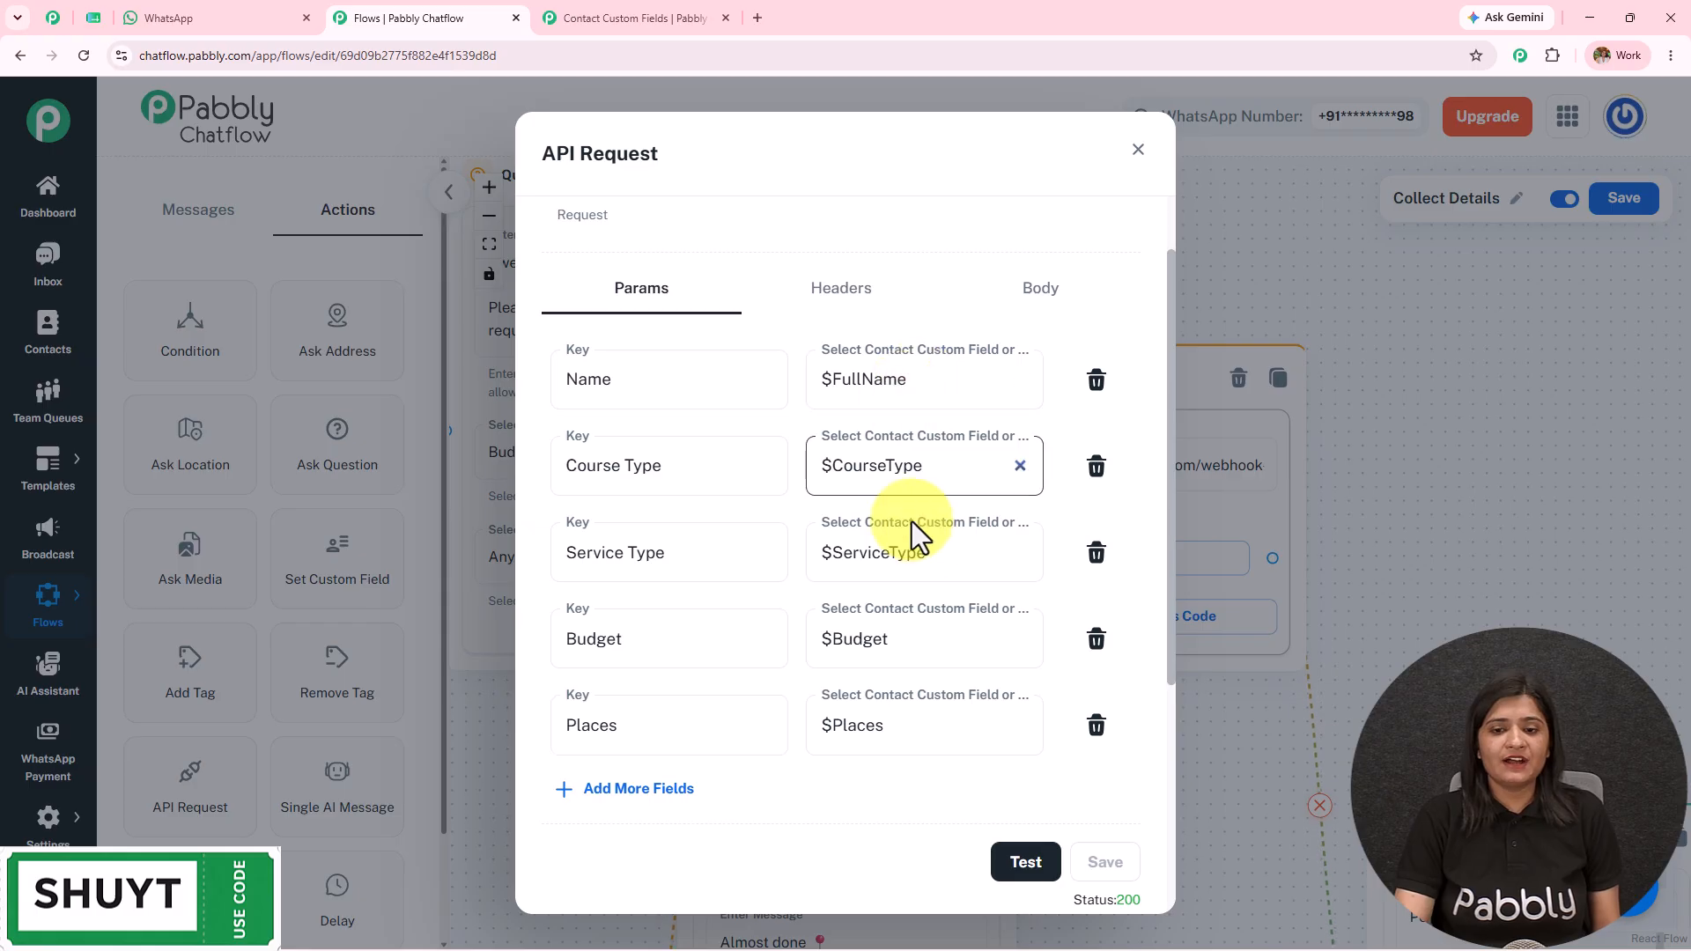
scroll(896, 686, "down", 2)
scroll(898, 653, "up", 4)
scroll(969, 630, "down", 4)
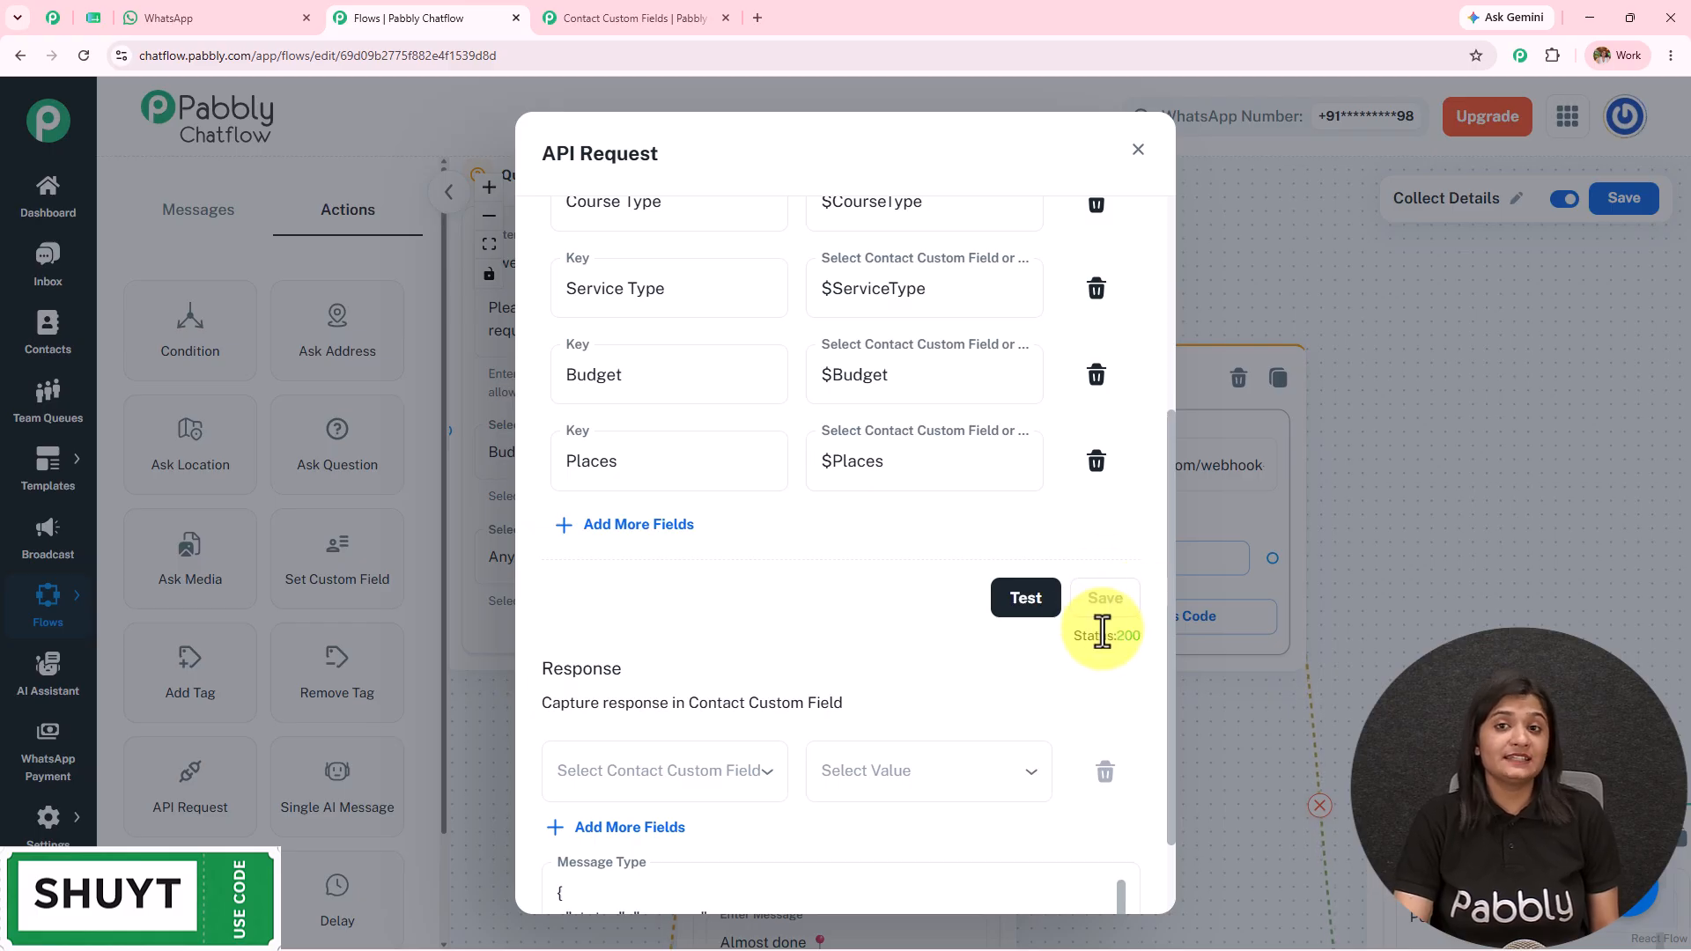
scroll(974, 426, "up", 4)
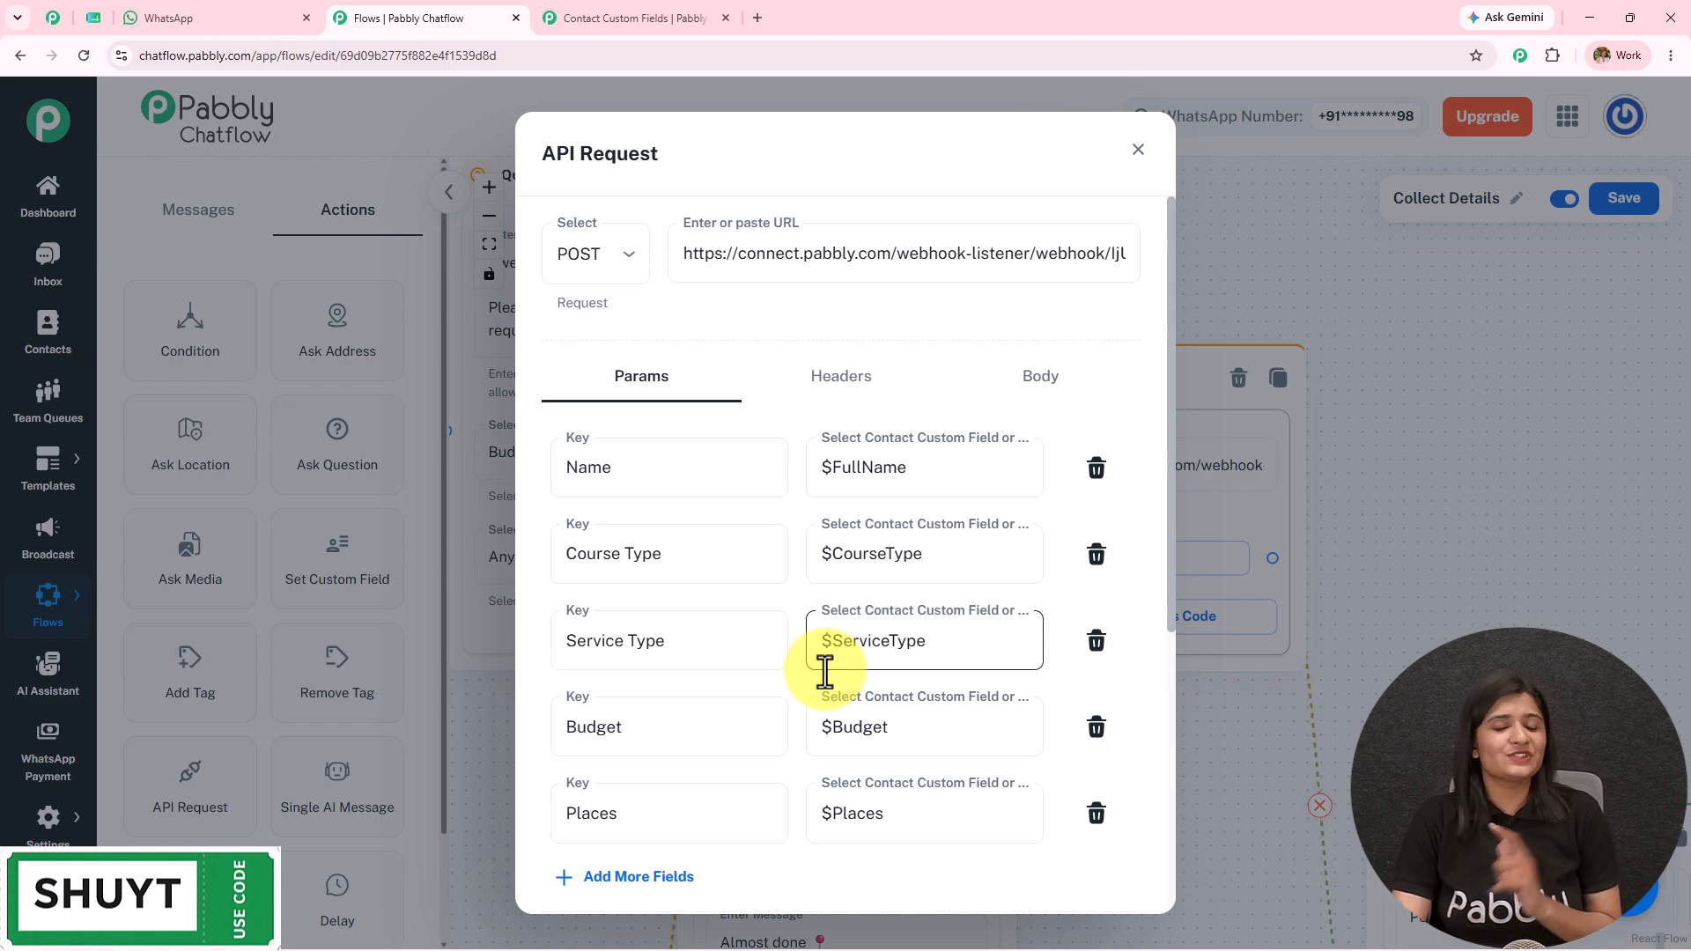
left_click(1138, 150)
Step: Compare the confirmation message node with the bot's final WhatsApp reply greeting the contact by name
left_click_drag(1426, 365, 971, 240)
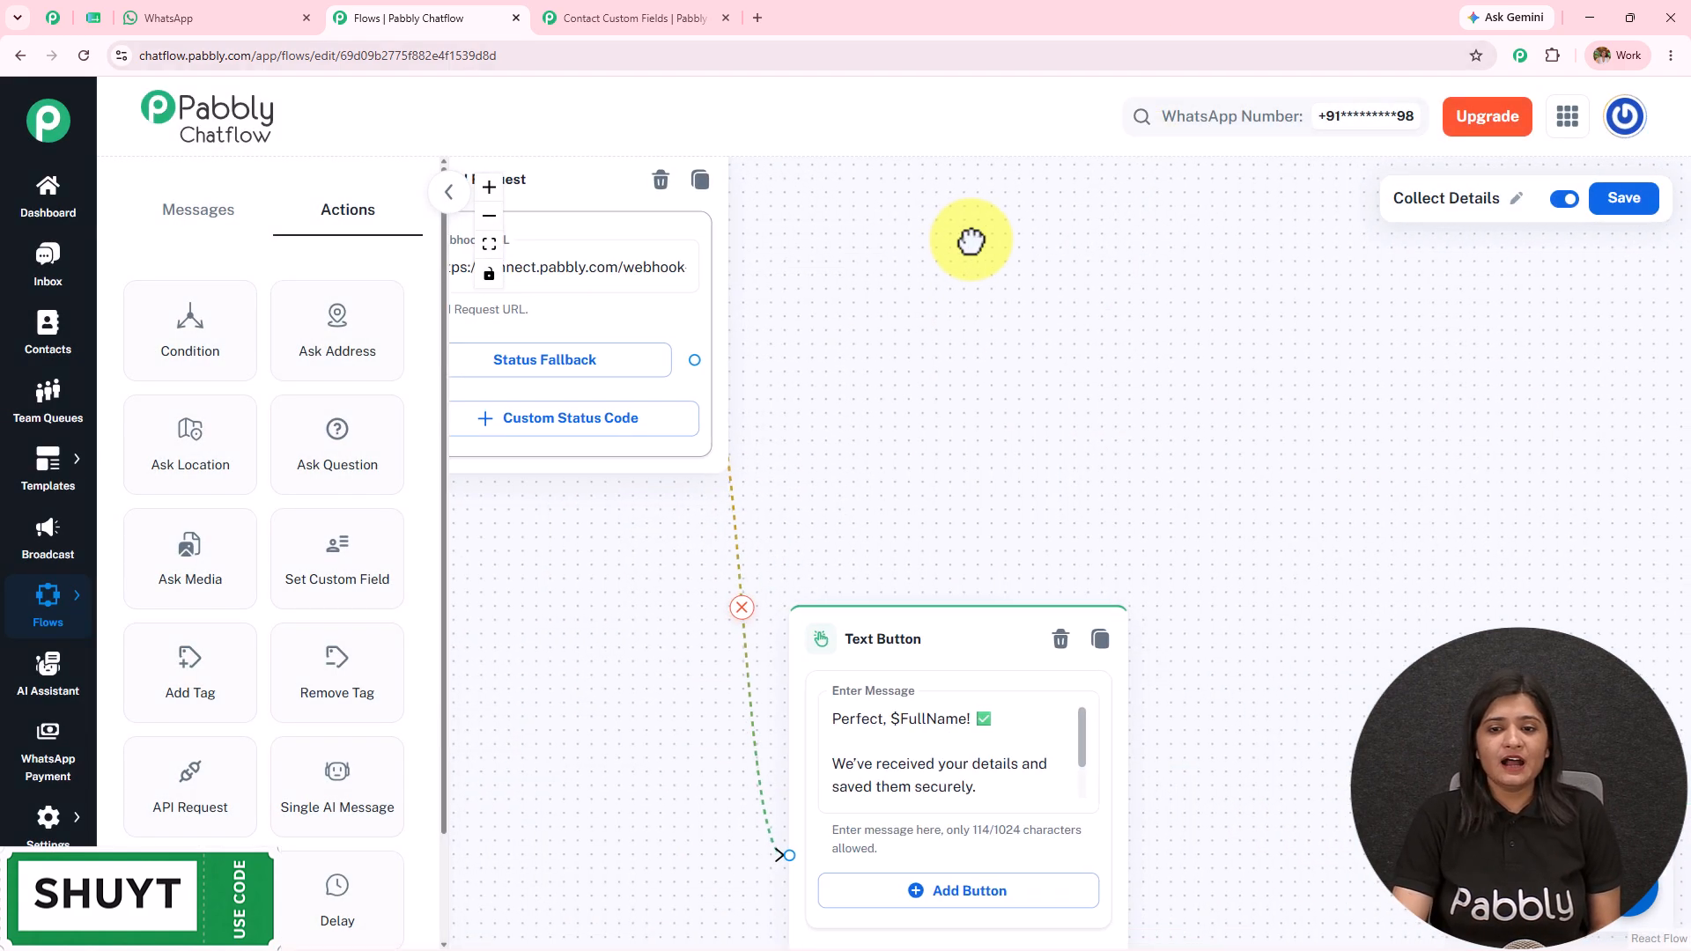
scroll(1087, 196, "down", 5)
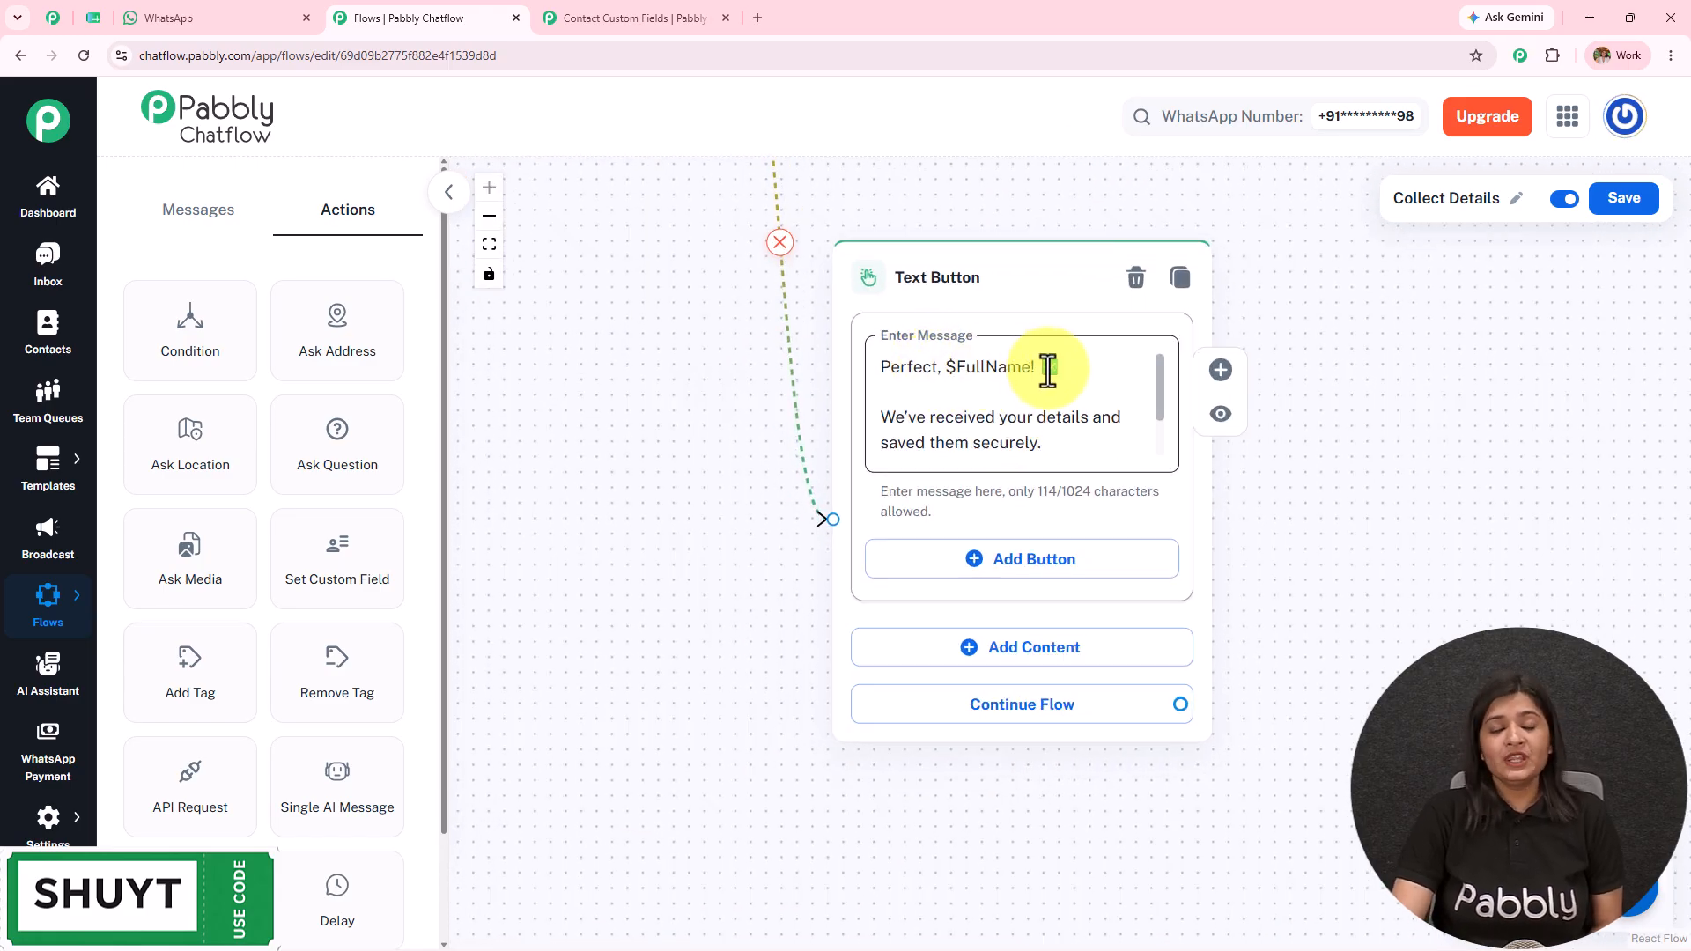
left_click(244, 16)
left_click_drag(963, 714, 1208, 705)
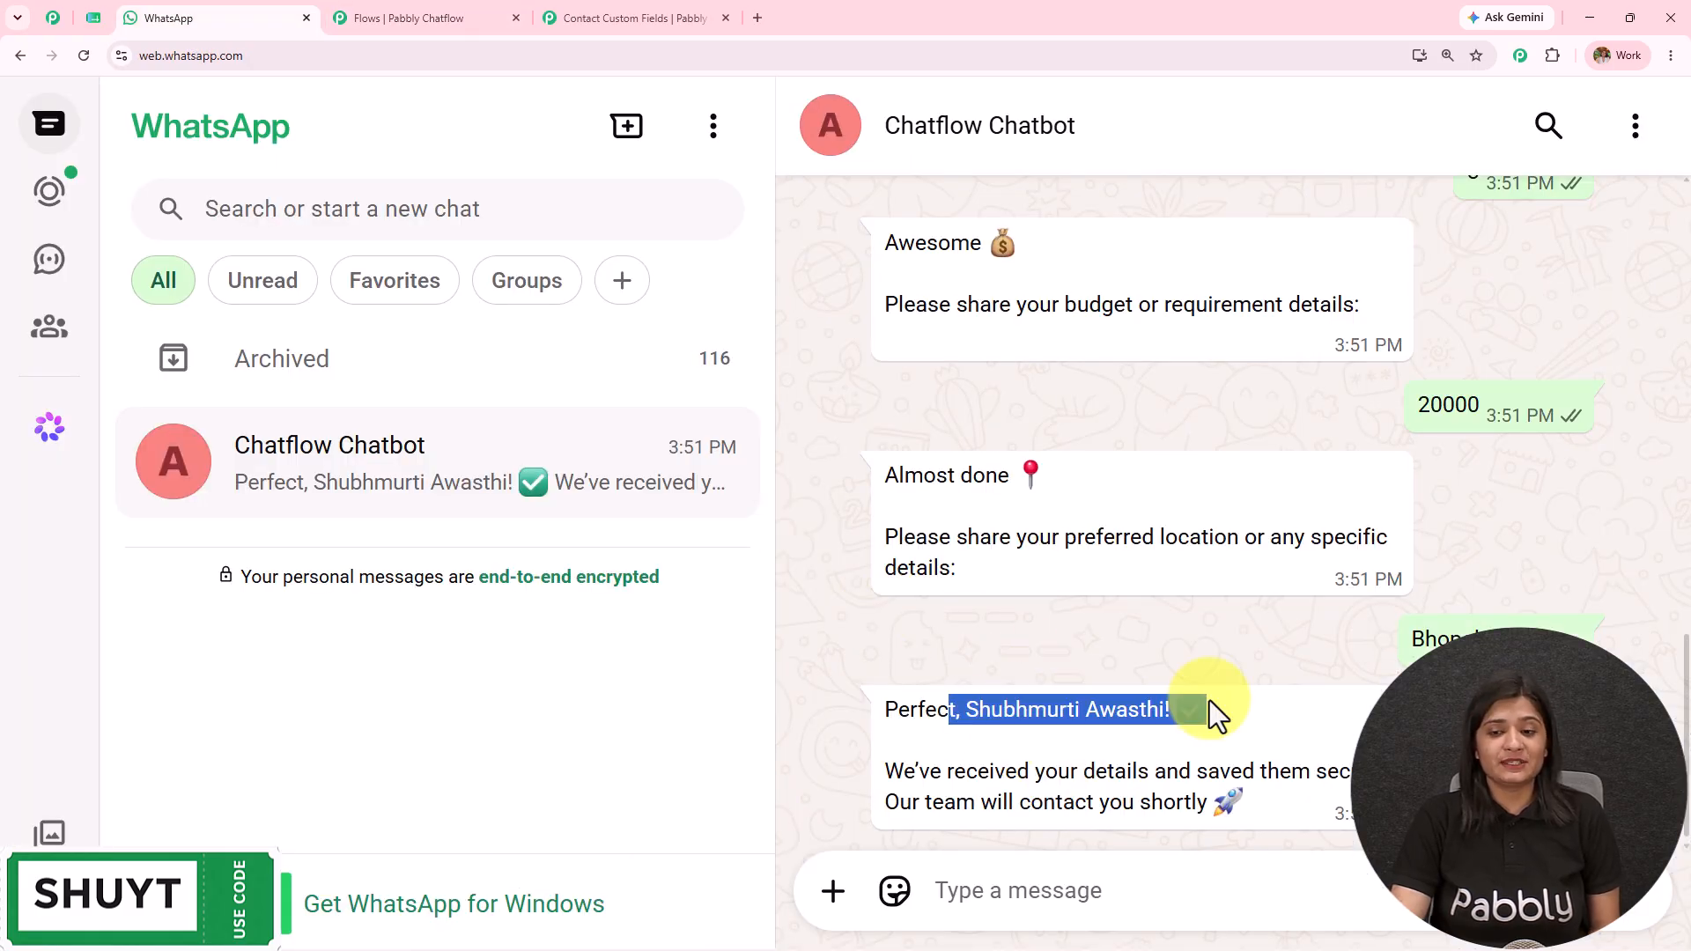
key("ctrl+Tab")
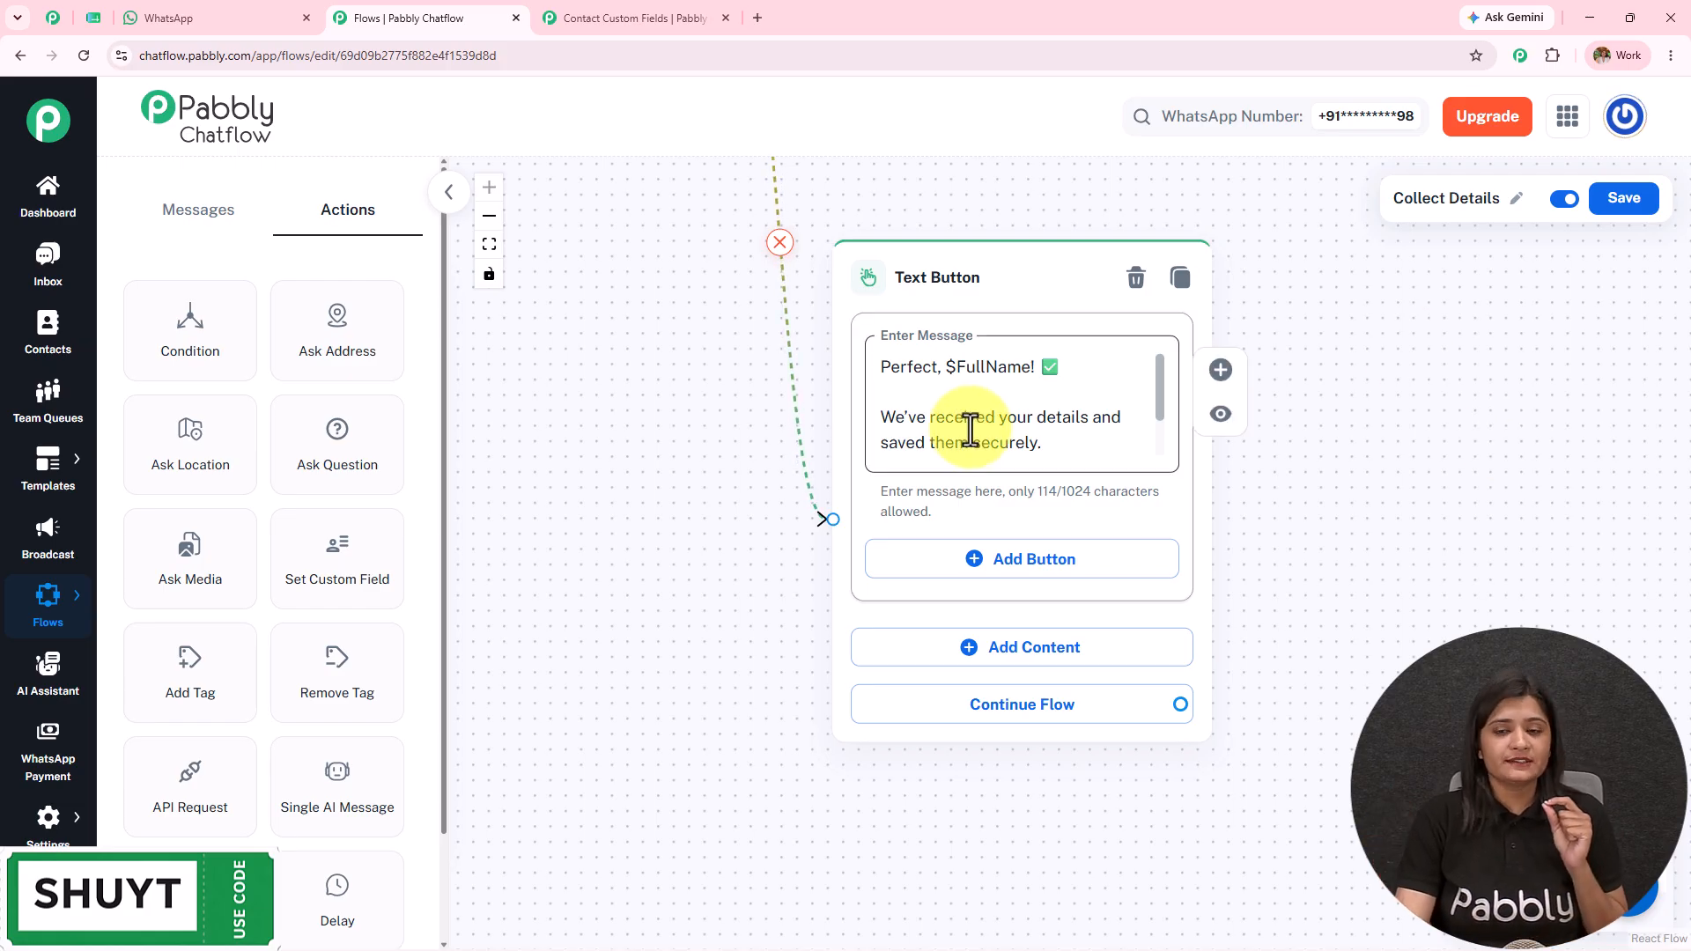
Step: Try the $EventDate placeholder in the confirmation message, then remove it and restore the blank line
left_click(674, 16)
scroll(795, 529, "up", 4)
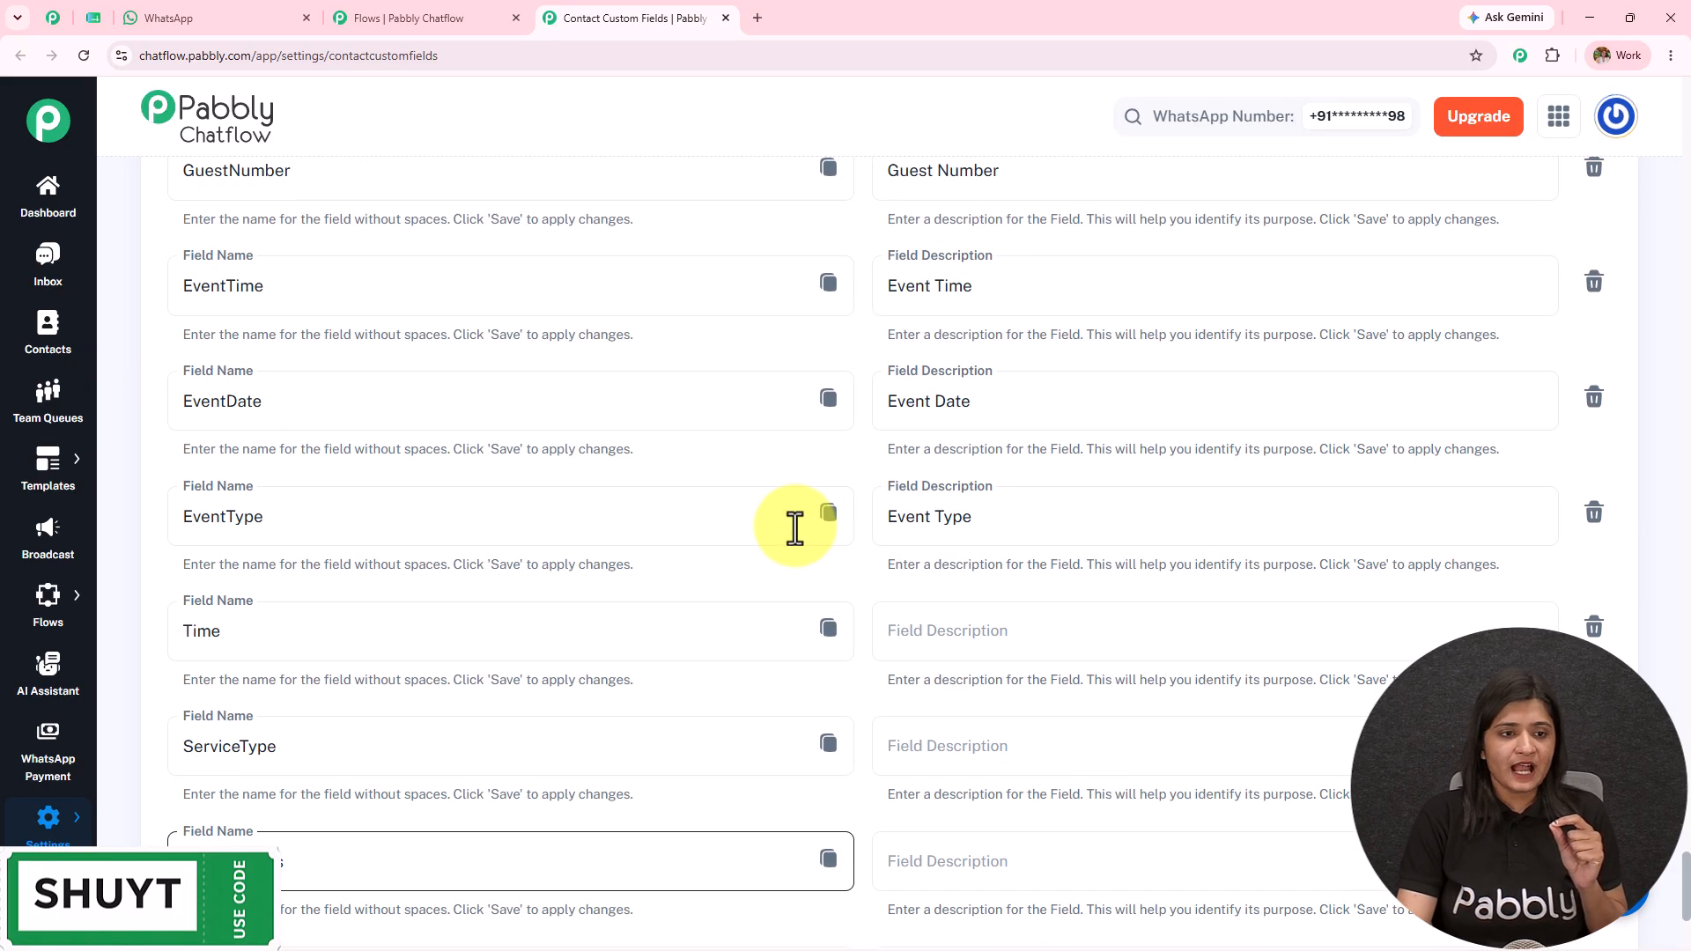
left_click(828, 399)
left_click(491, 13)
left_click(980, 390)
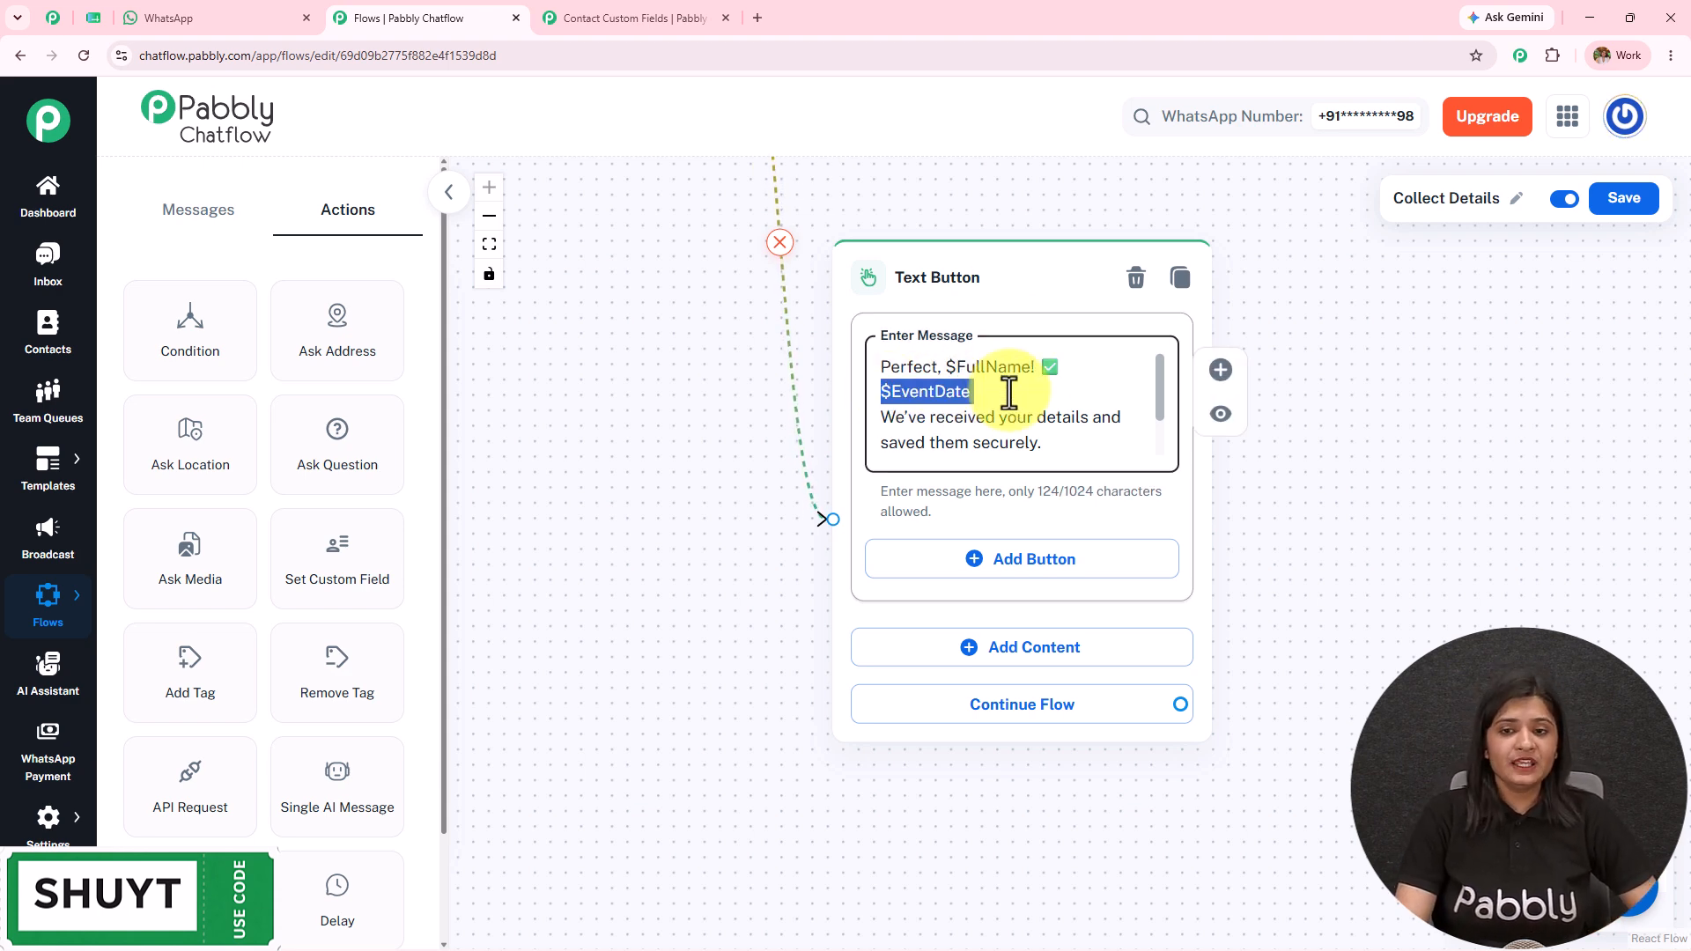
key("BackSpace")
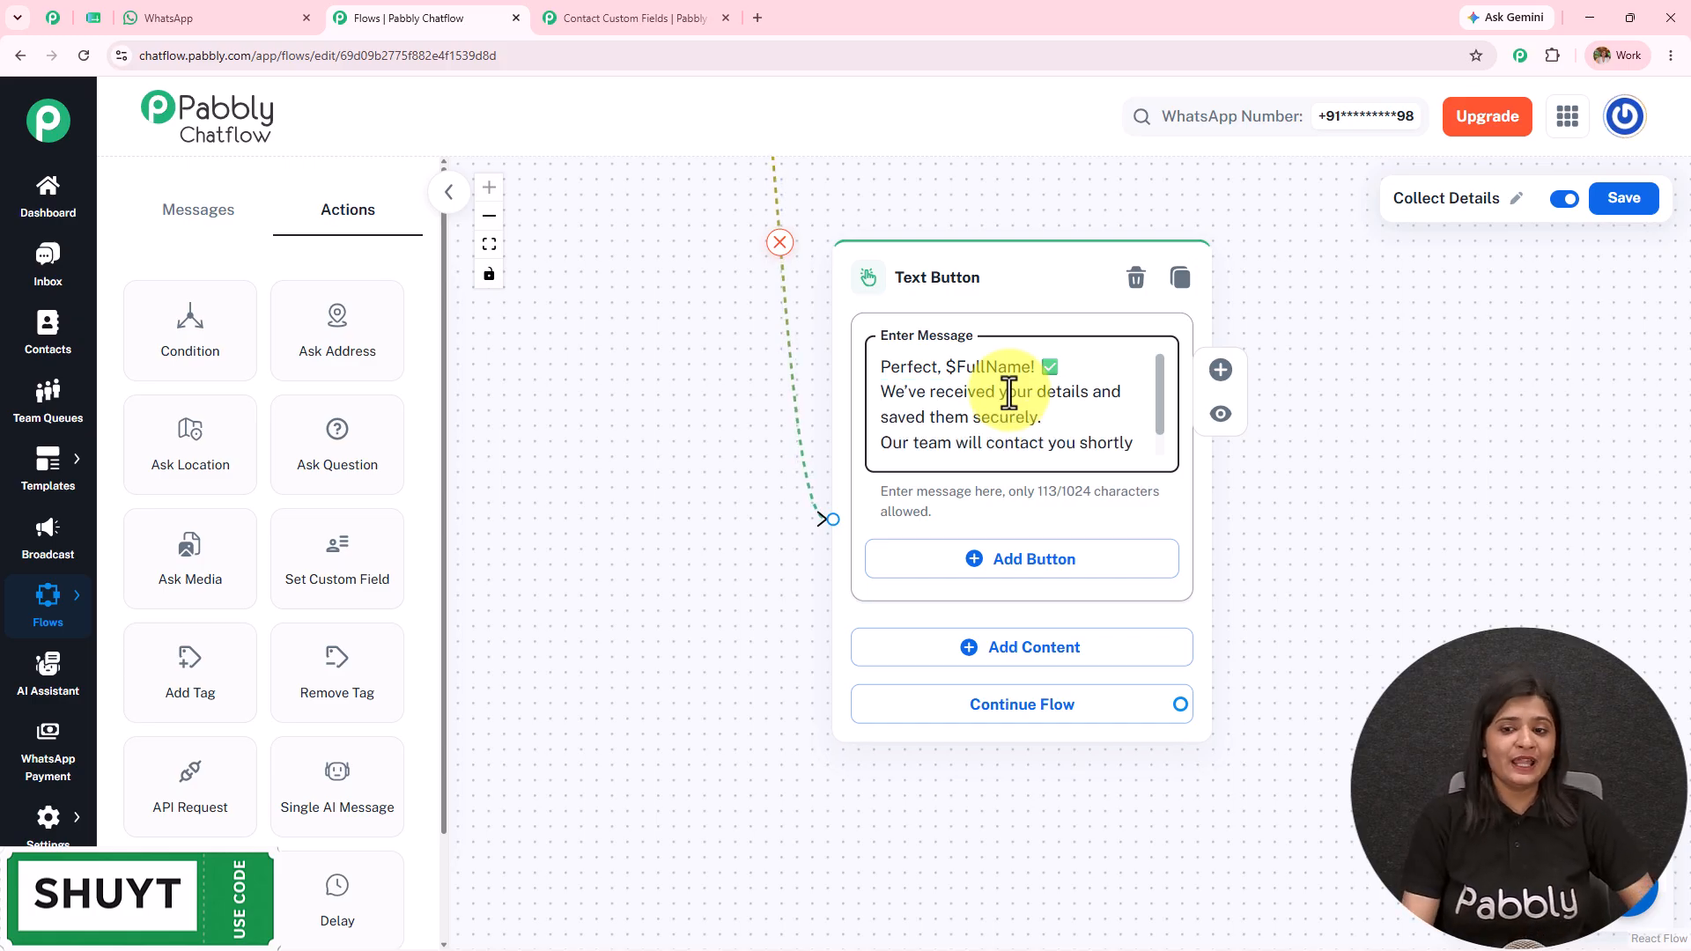
key("Return")
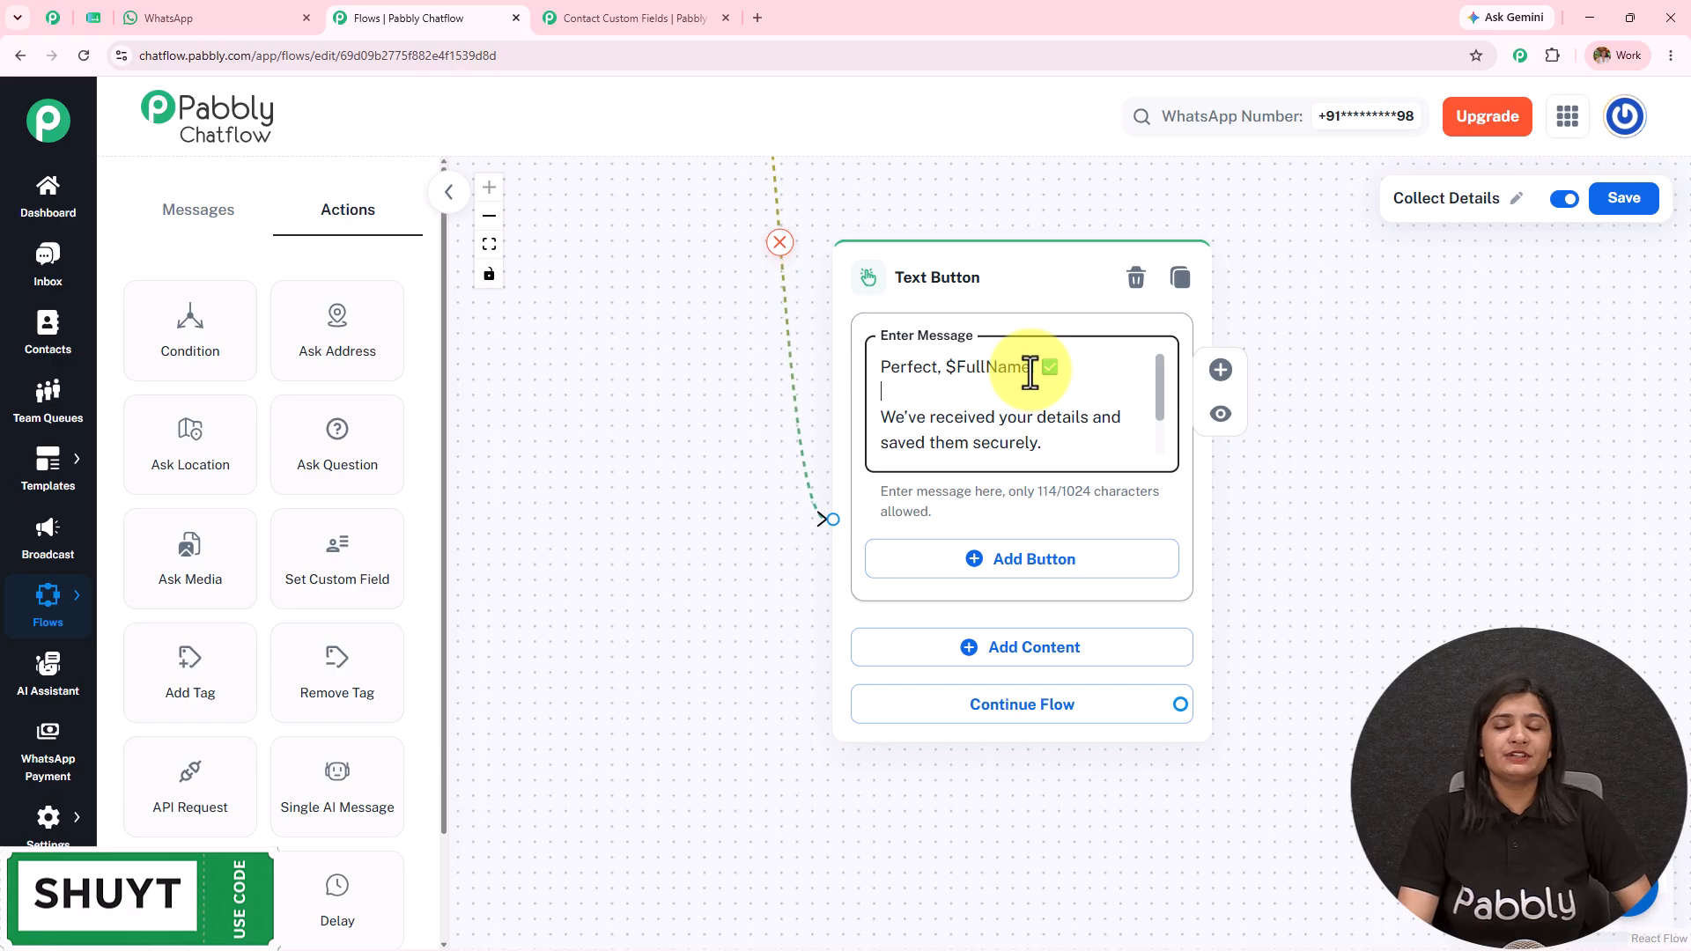
Step: Recheck the WhatsApp chat and custom fields list, then save the Collect Details flow
left_click(231, 16)
scroll(1044, 652, "down", 5)
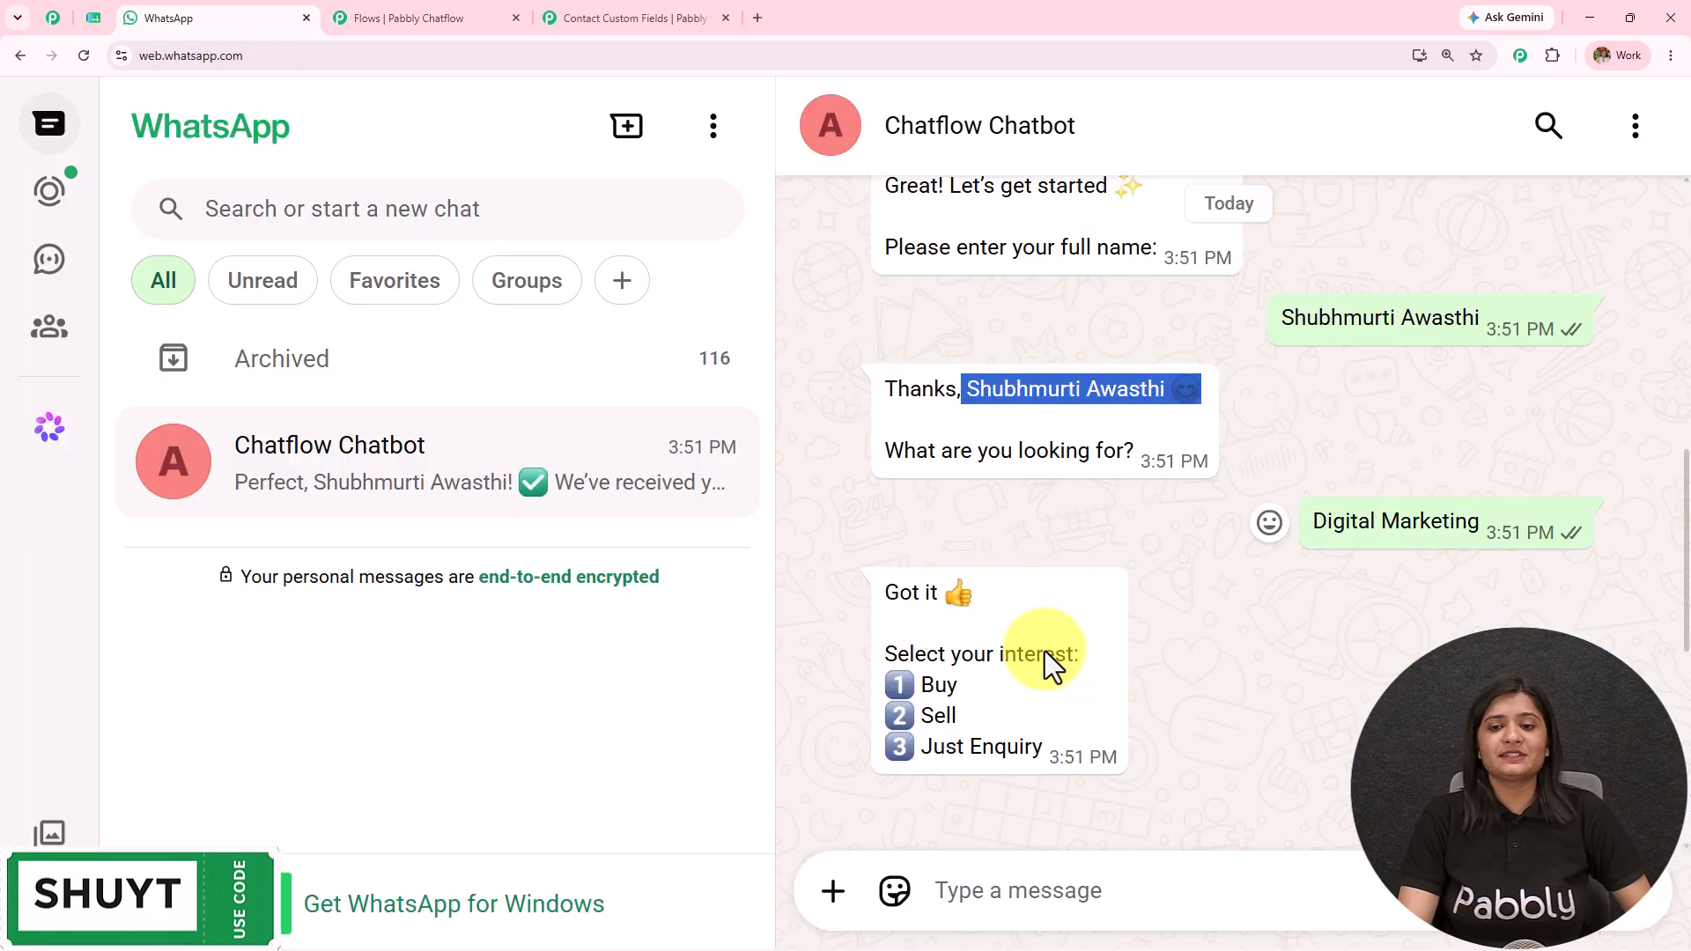
scroll(1045, 652, "down", 5)
left_click(630, 18)
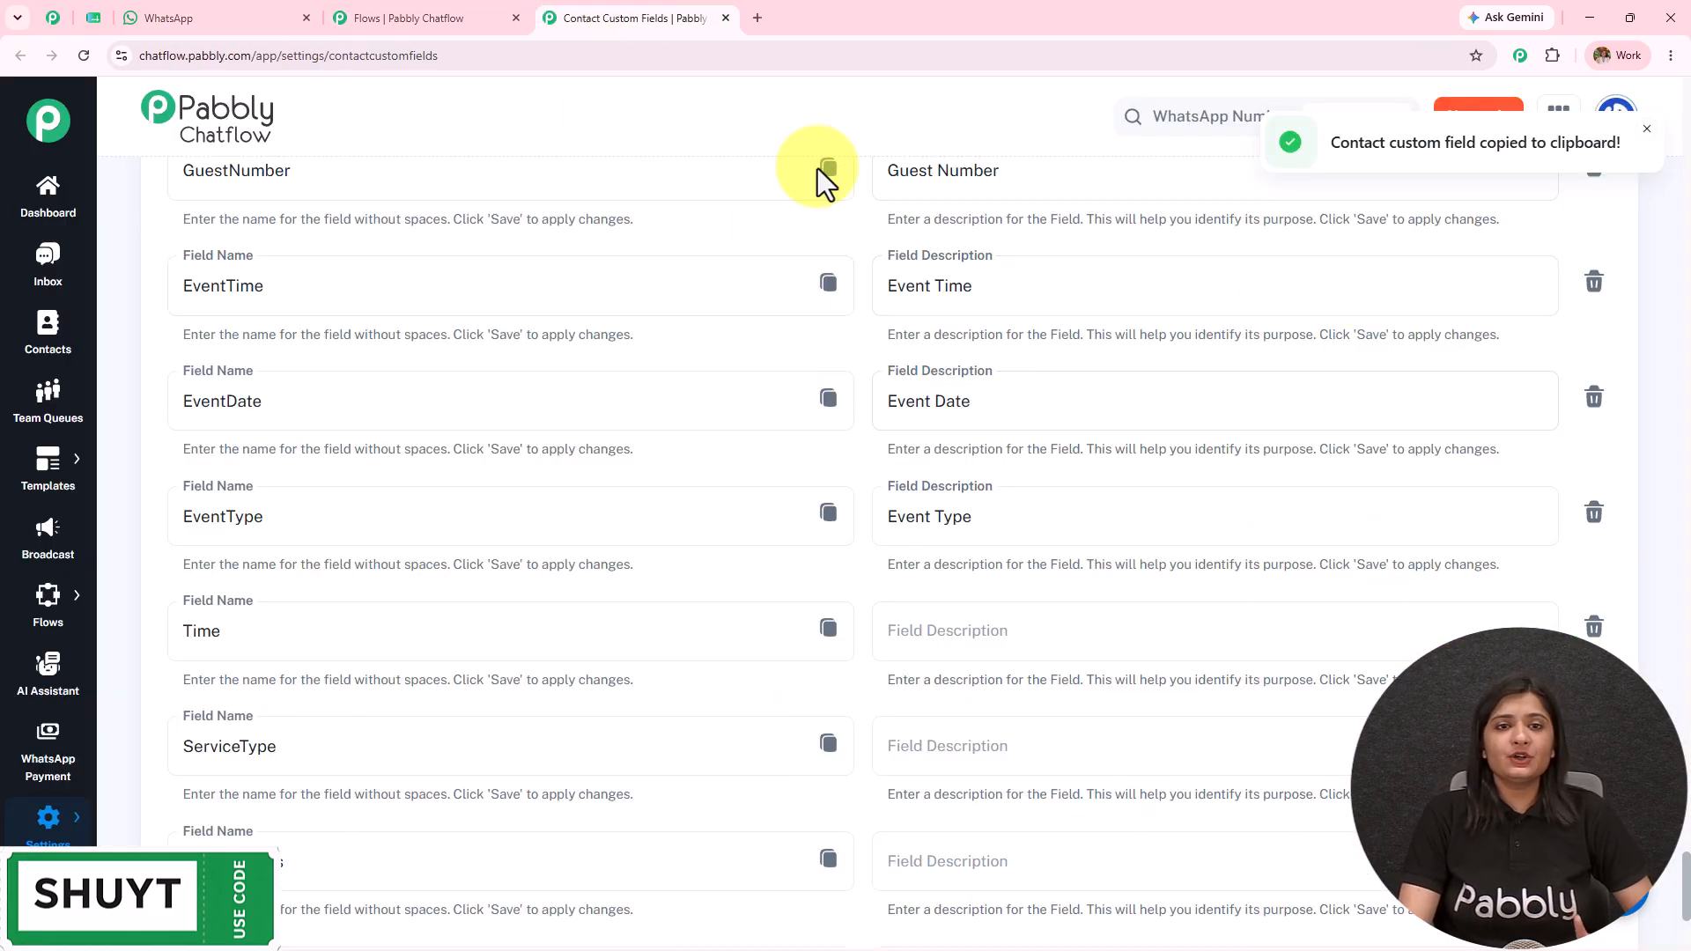
left_click(458, 12)
left_click(1625, 207)
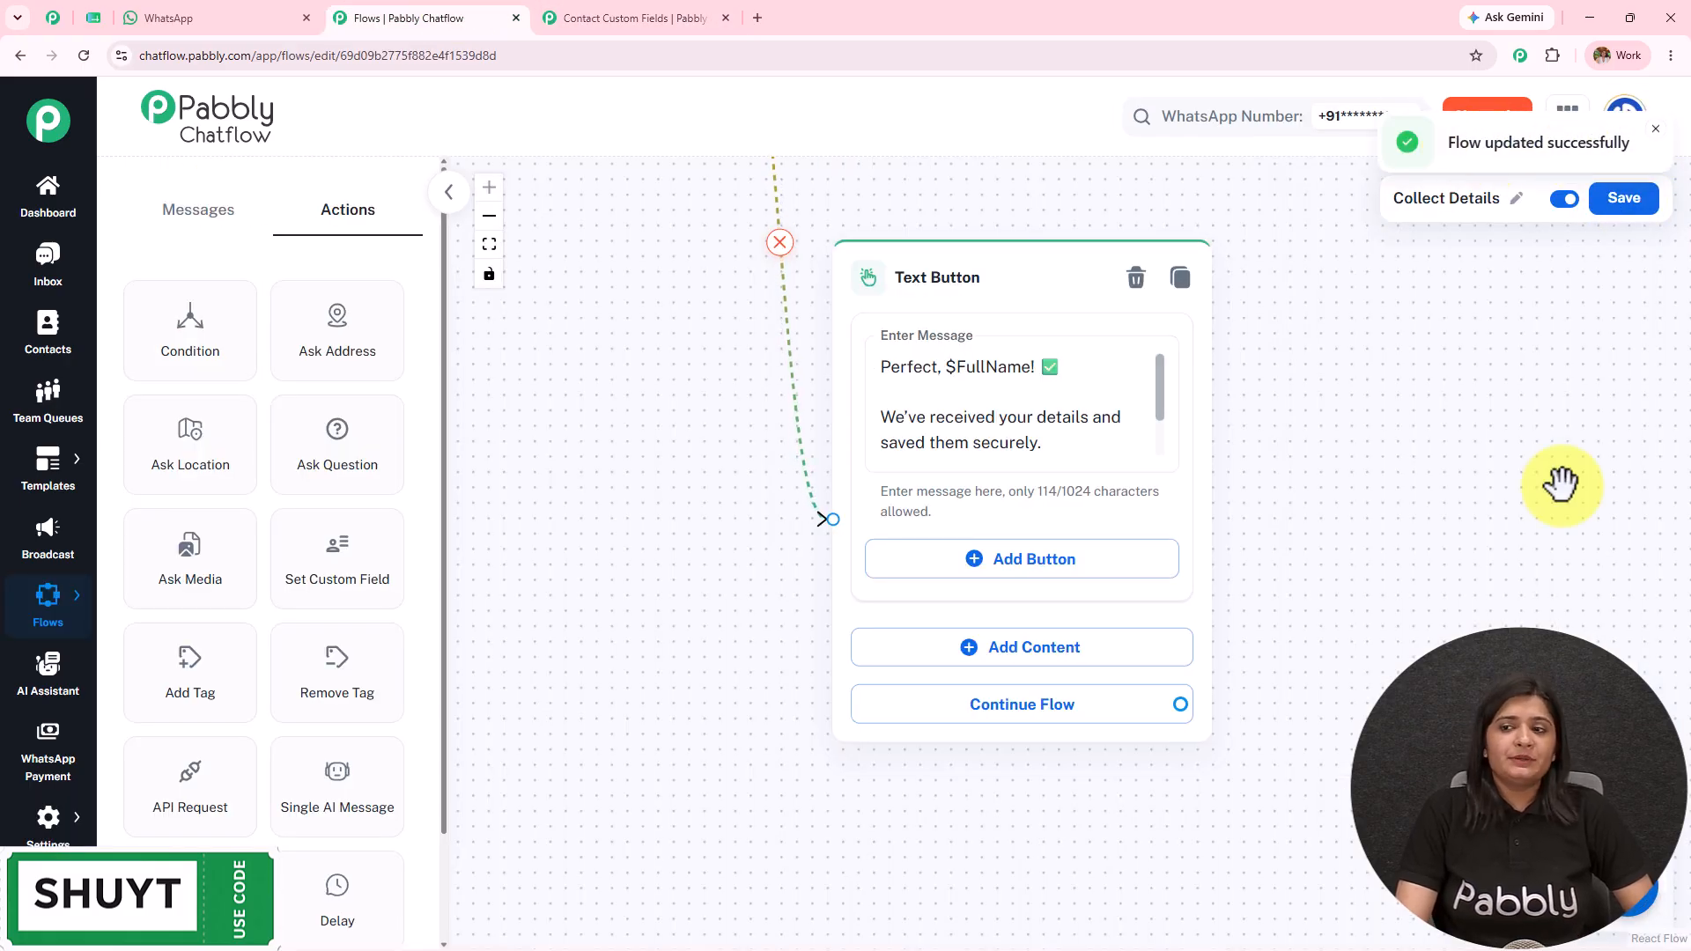
scroll(1488, 485, "down", 3)
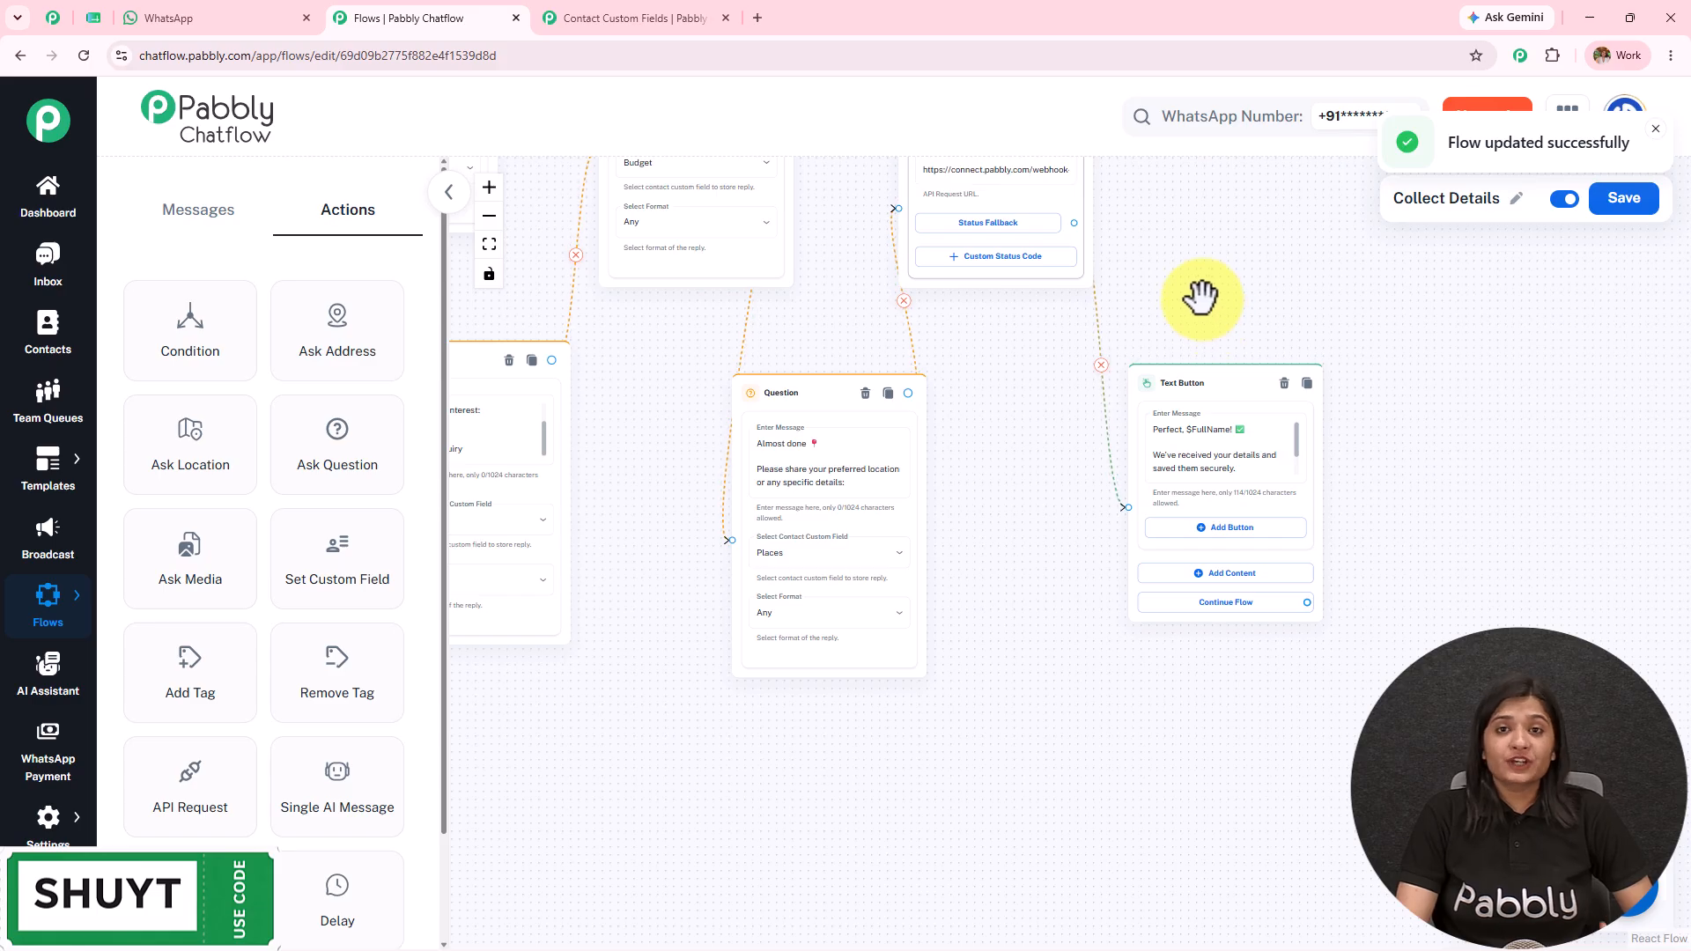
left_click_drag(1202, 298, 1684, 540)
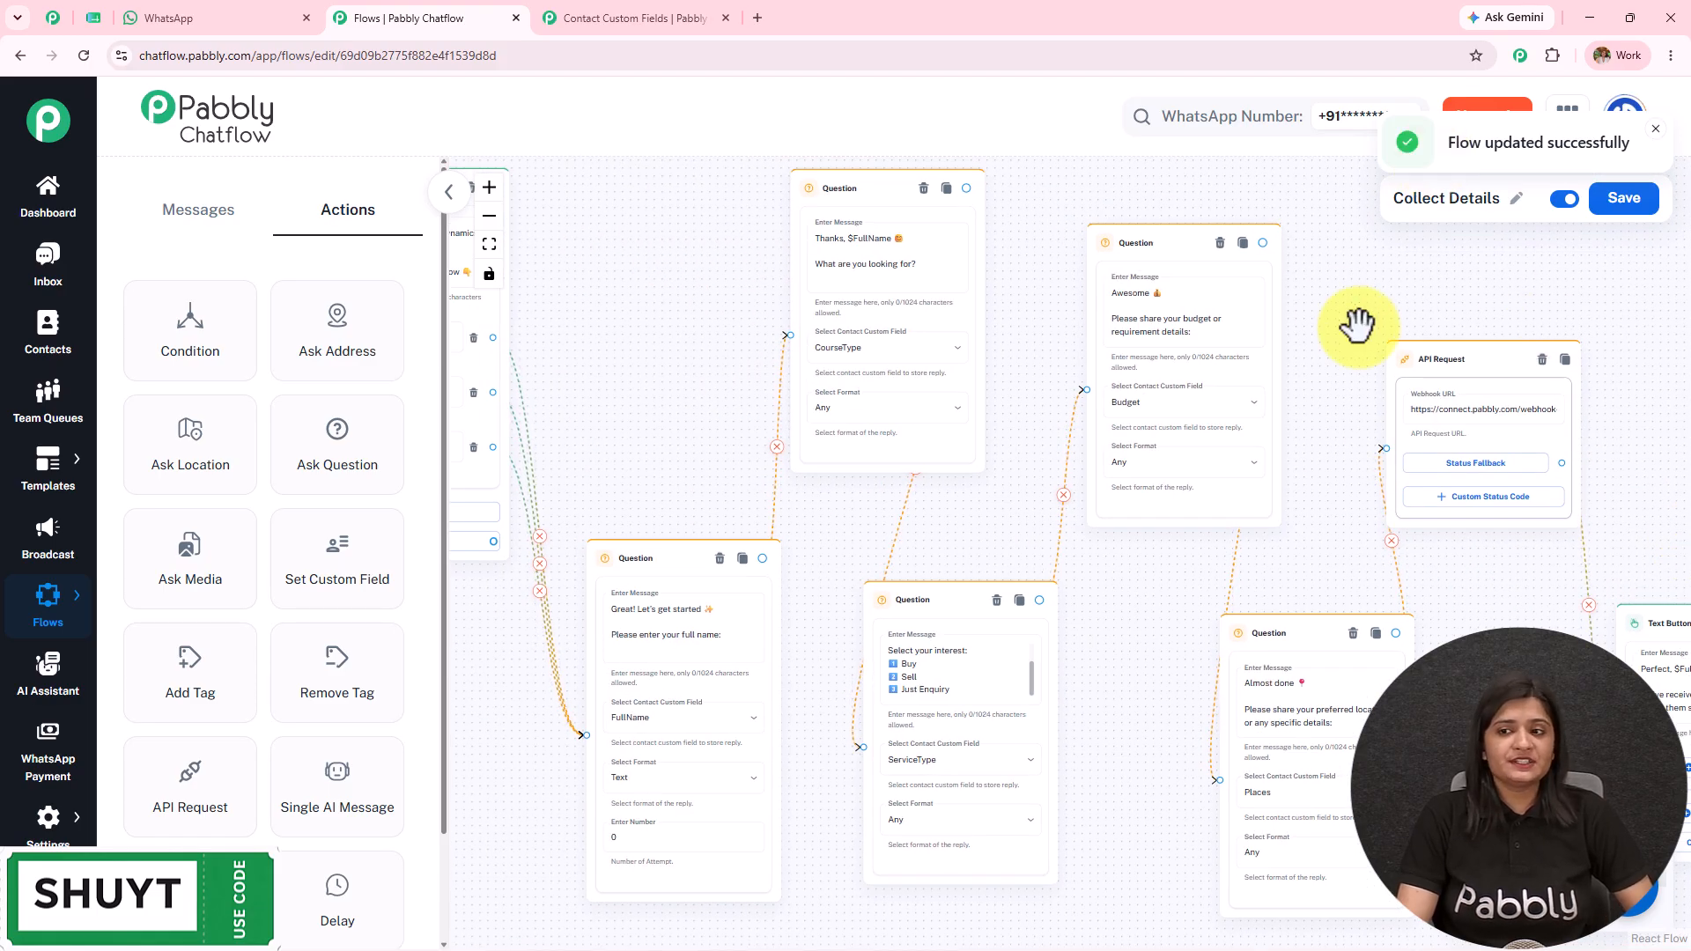
left_click_drag(1338, 312, 1665, 344)
left_click_drag(913, 403, 1038, 356)
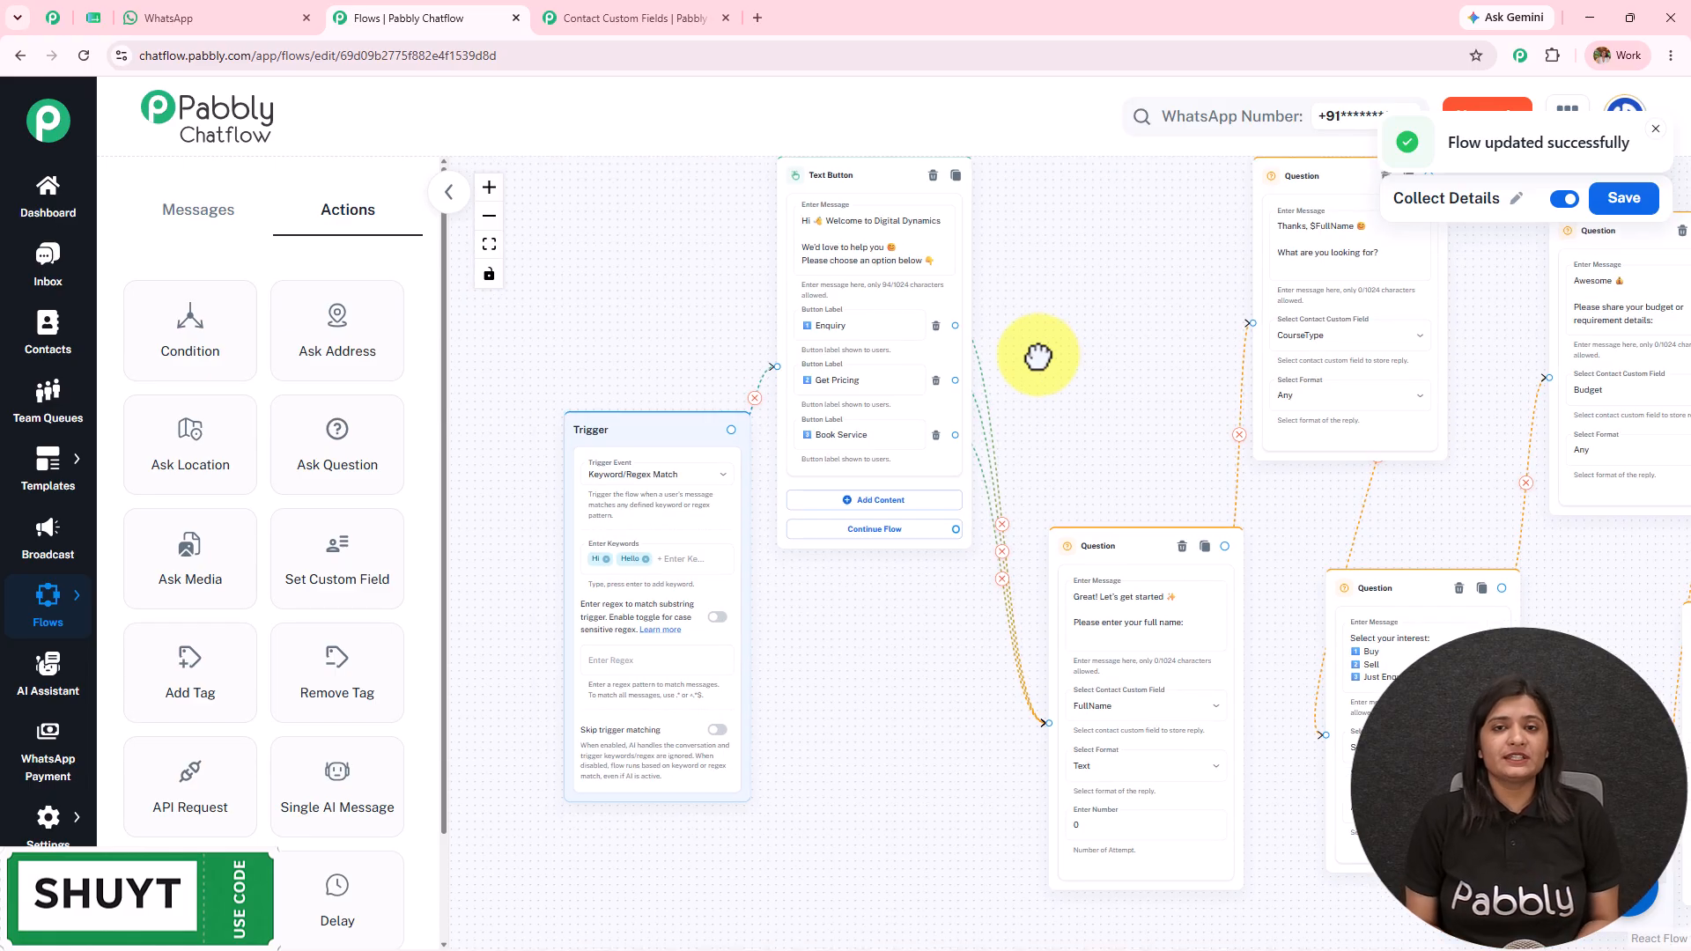